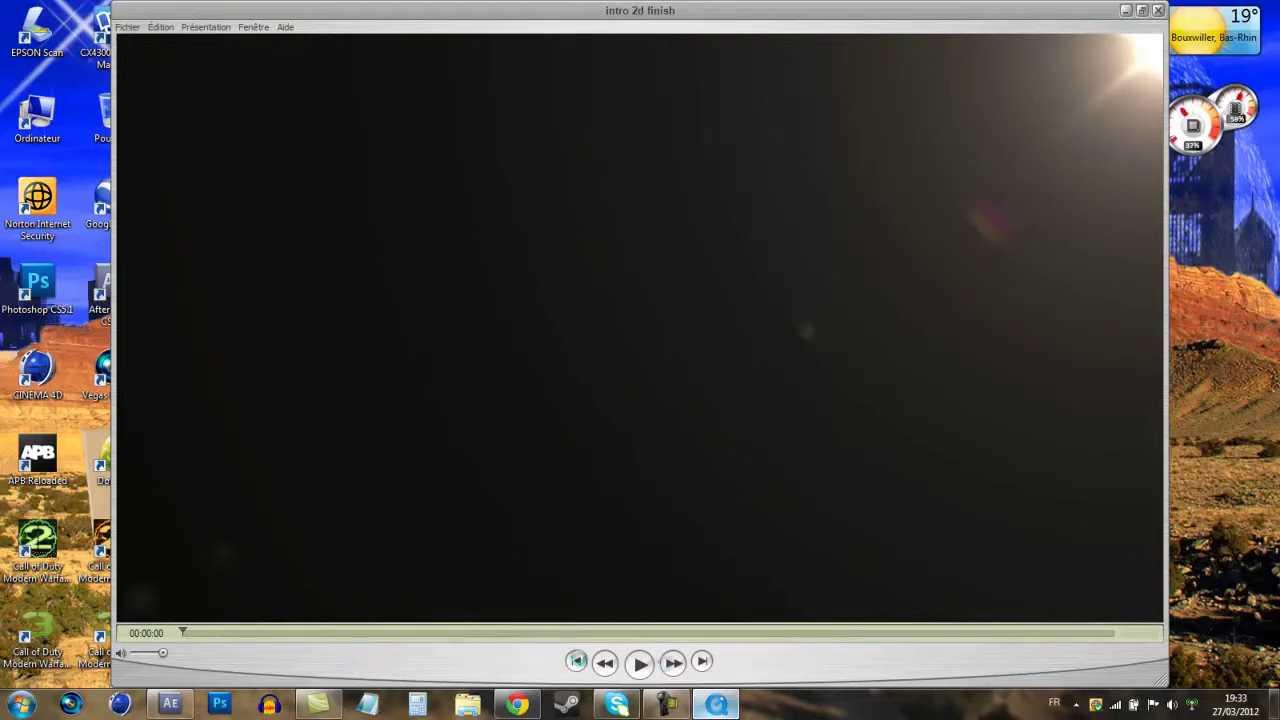
- Play the finished 2D intro video, review it by scrubbing through its timeline, and put its player window away
click(640, 663)
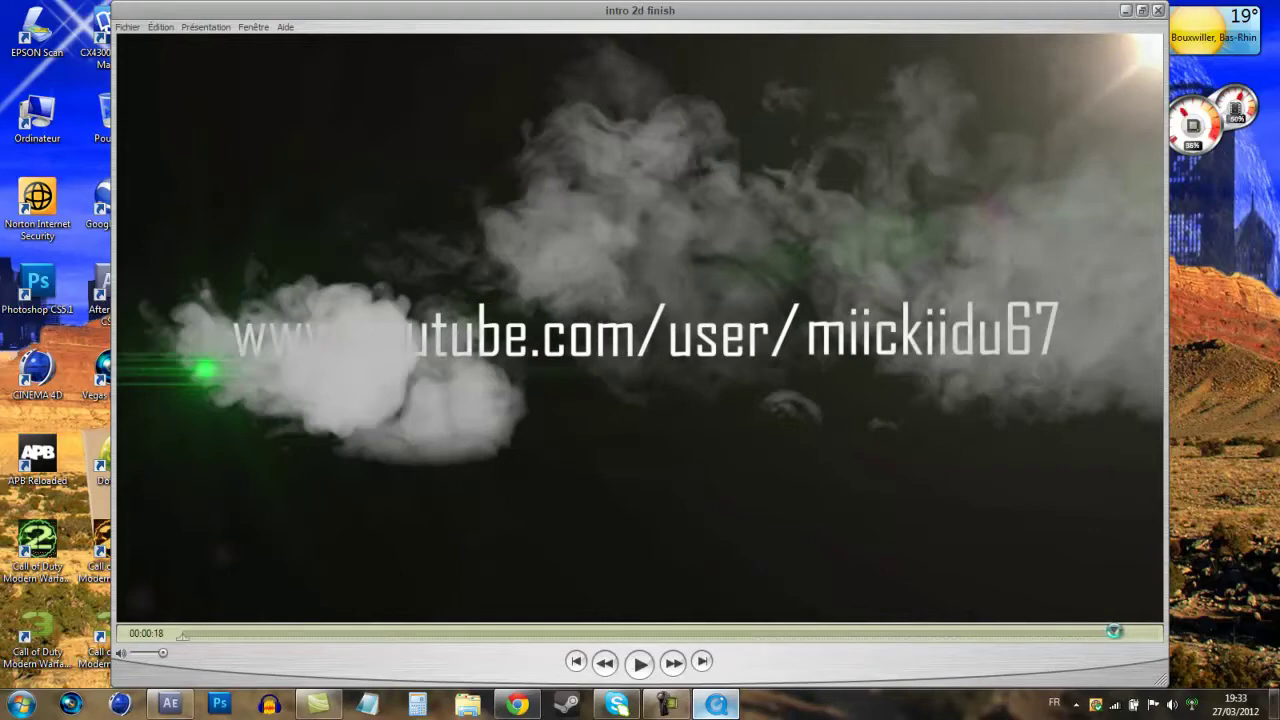
drag(1114, 631, 421, 631)
drag(338, 630, 963, 612)
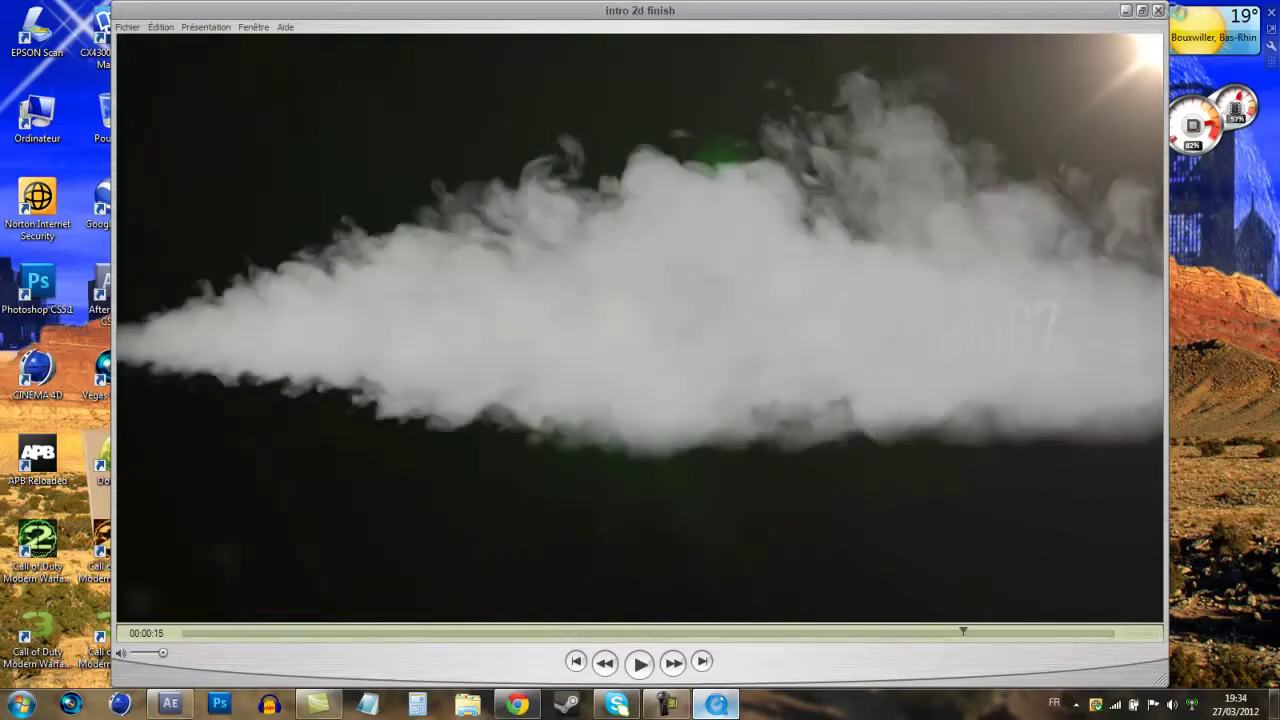
click(1125, 11)
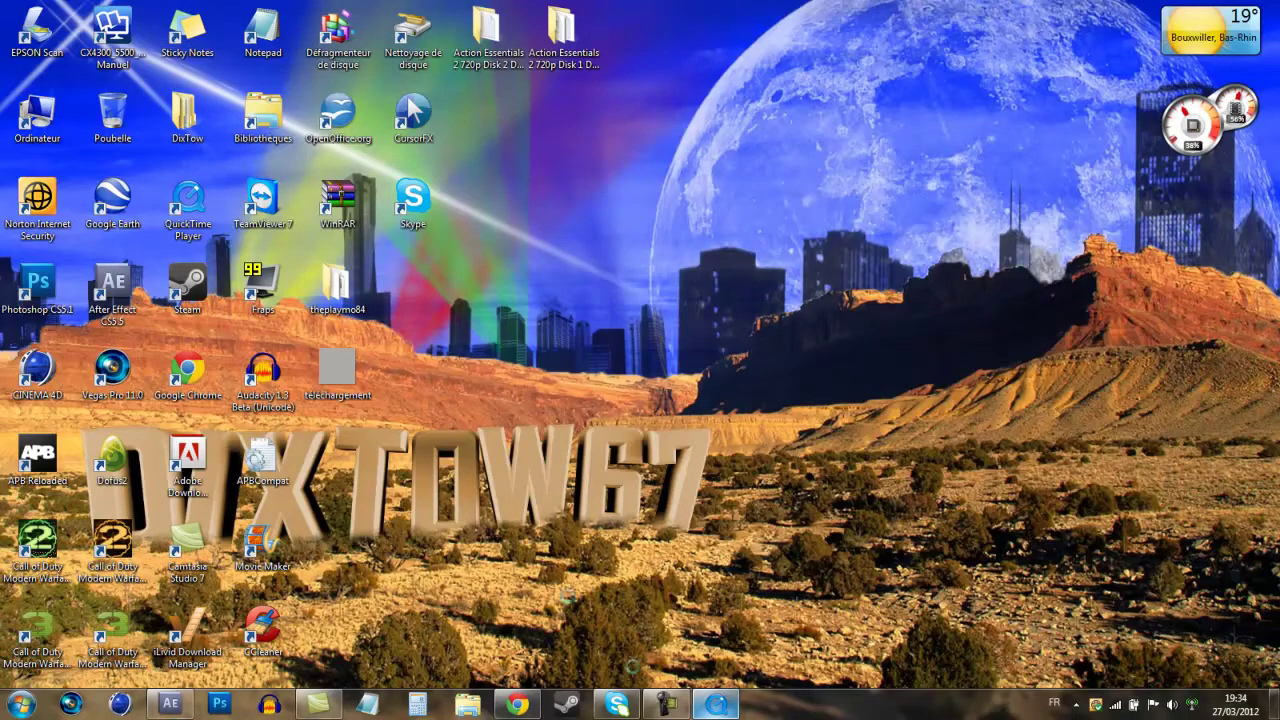
- Switch to After Effects and create a 1280 x 720 composition at 29,97 fps lasting 20 seconds, named Composition 1
click(517, 704)
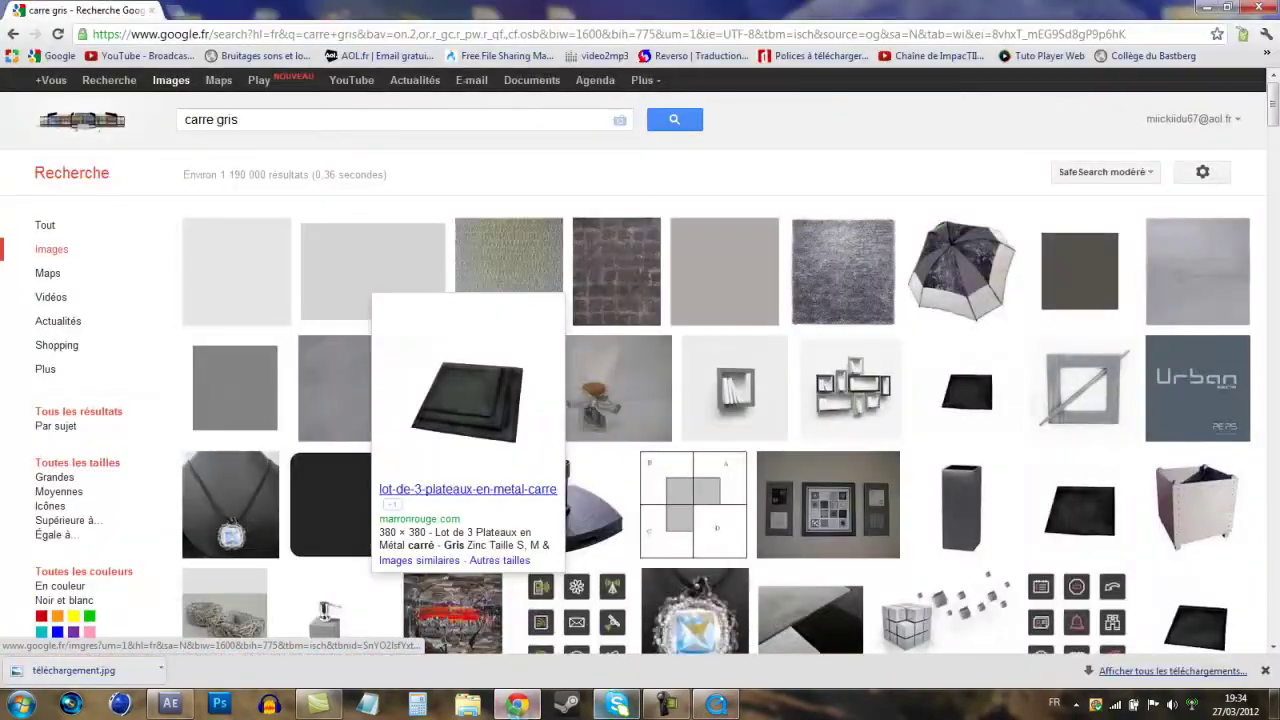
click(517, 706)
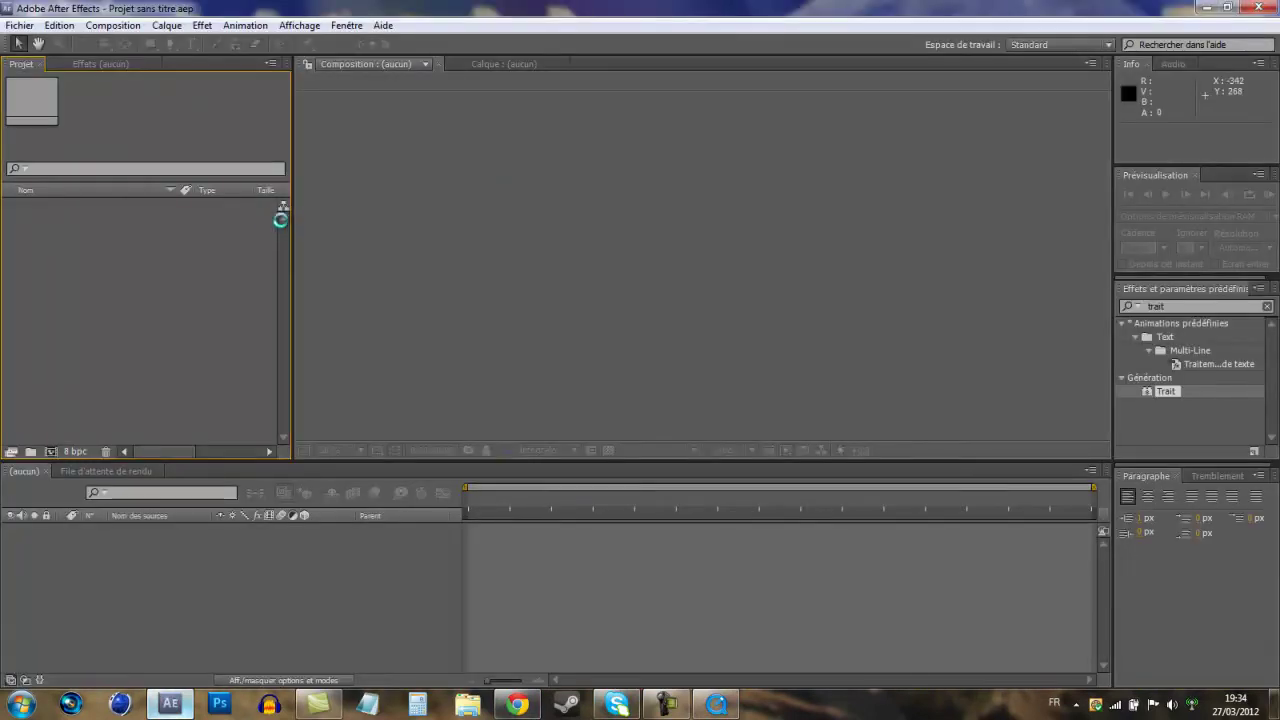
click(113, 25)
click(114, 43)
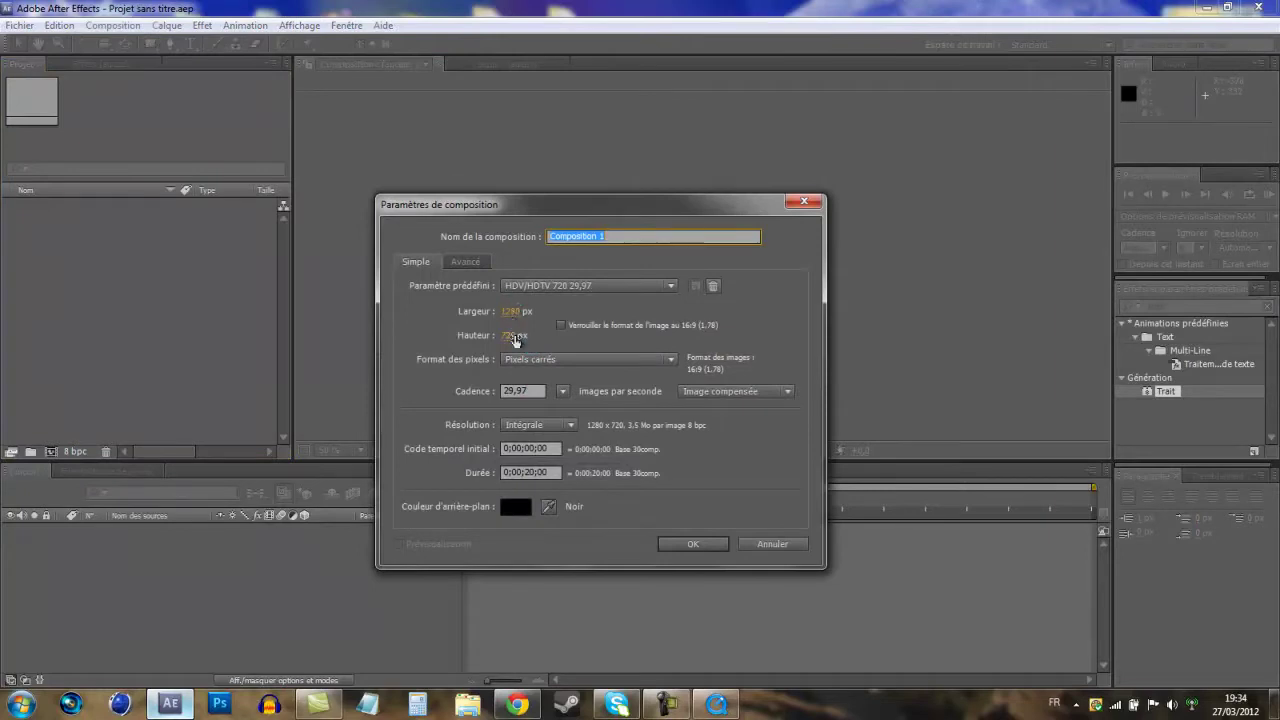
click(680, 543)
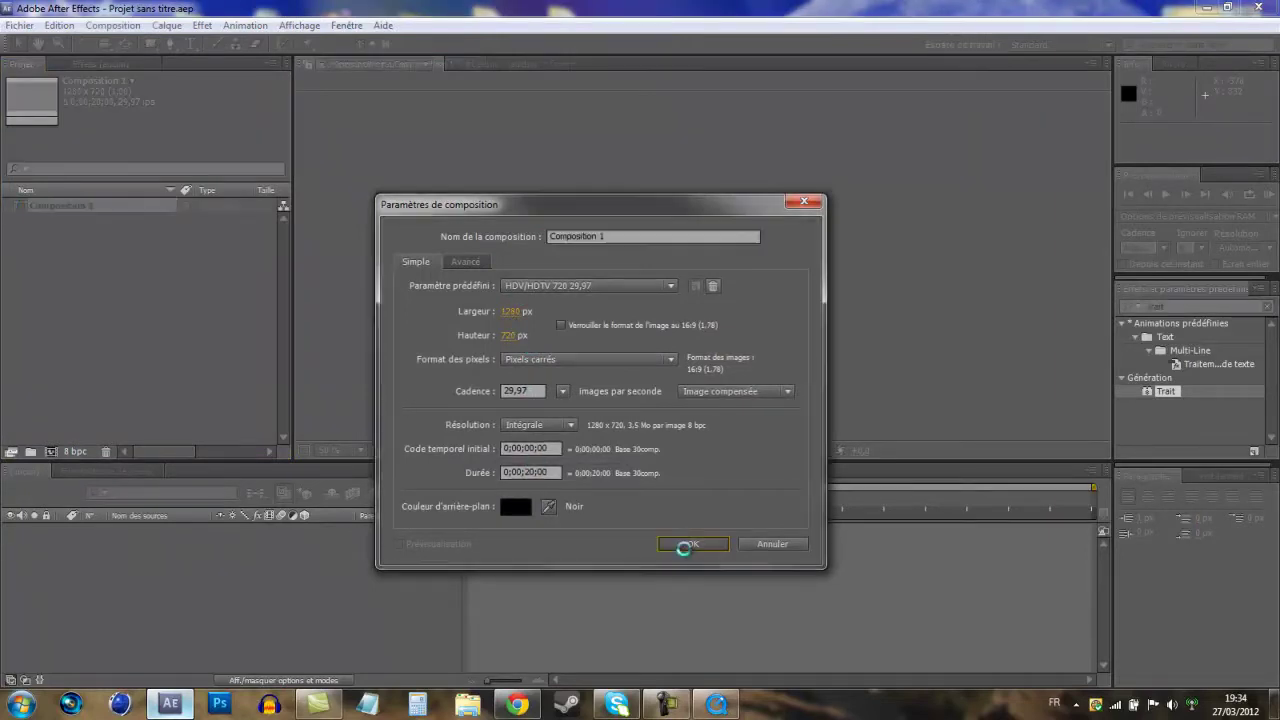
click(171, 314)
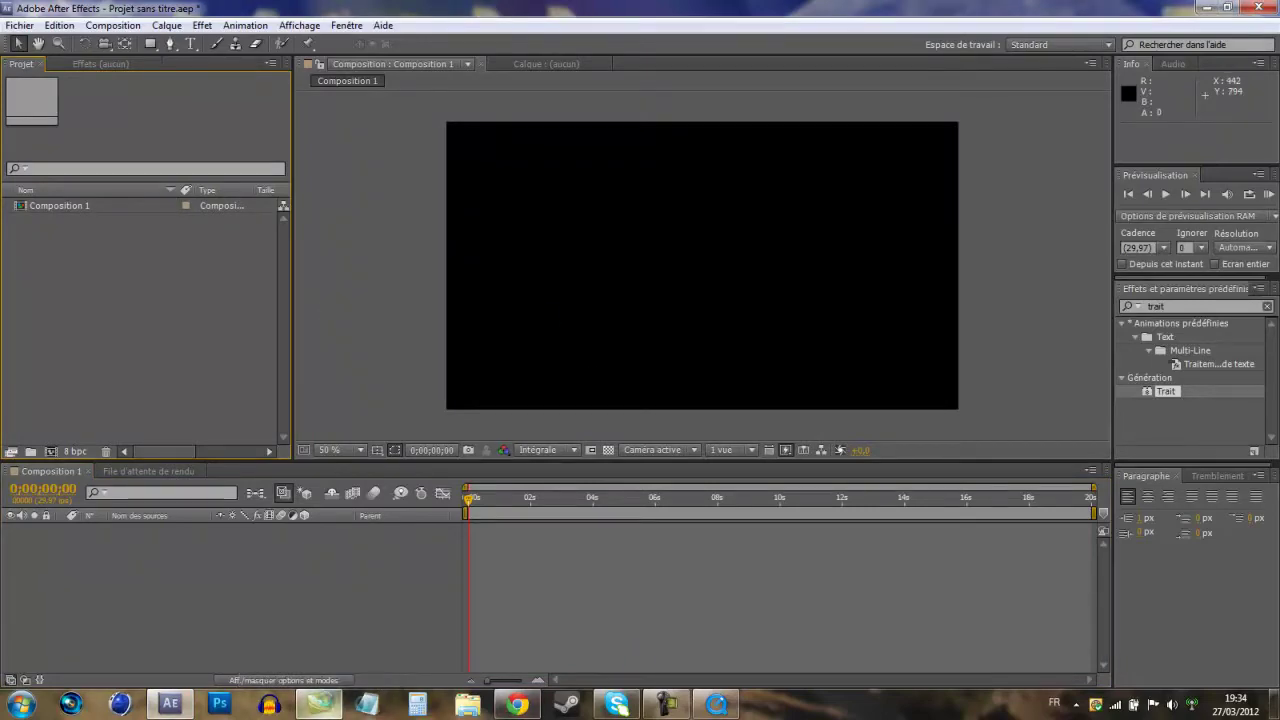
- Import the grey image téléchargement.jpg from the desktop and add it to Composition 1, stretched to fill the frame
click(517, 704)
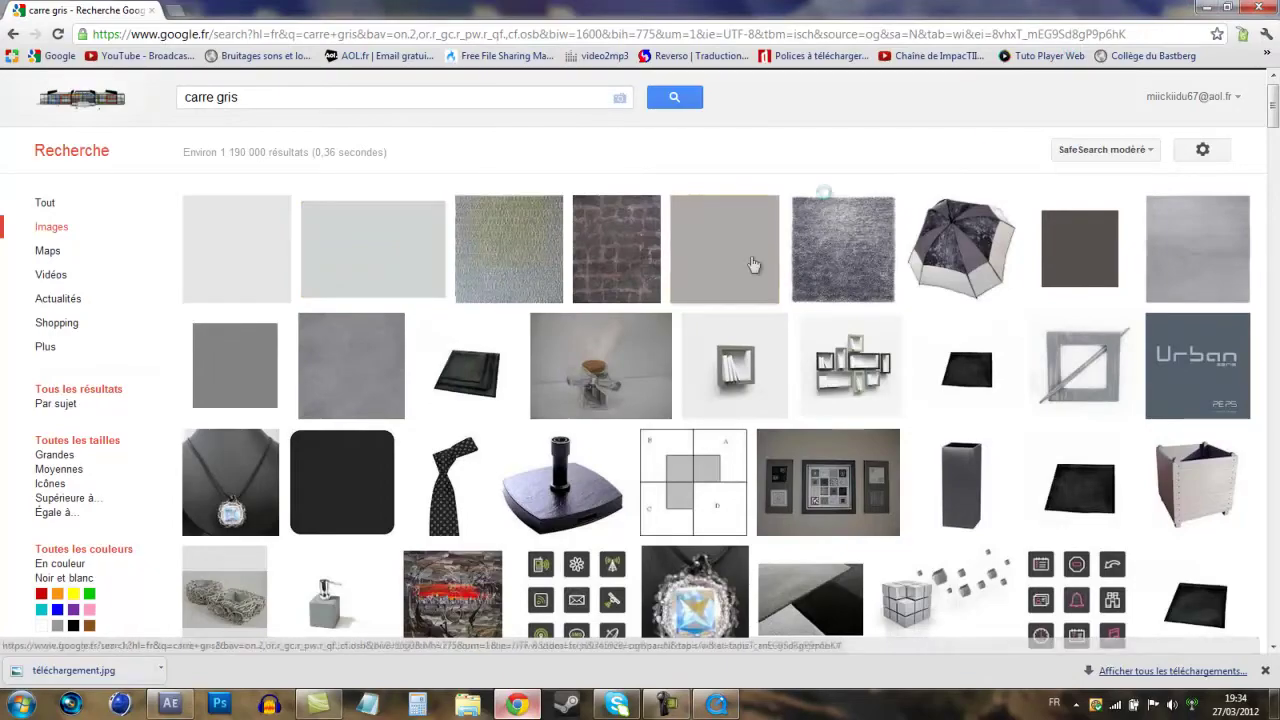
key(alt+Tab)
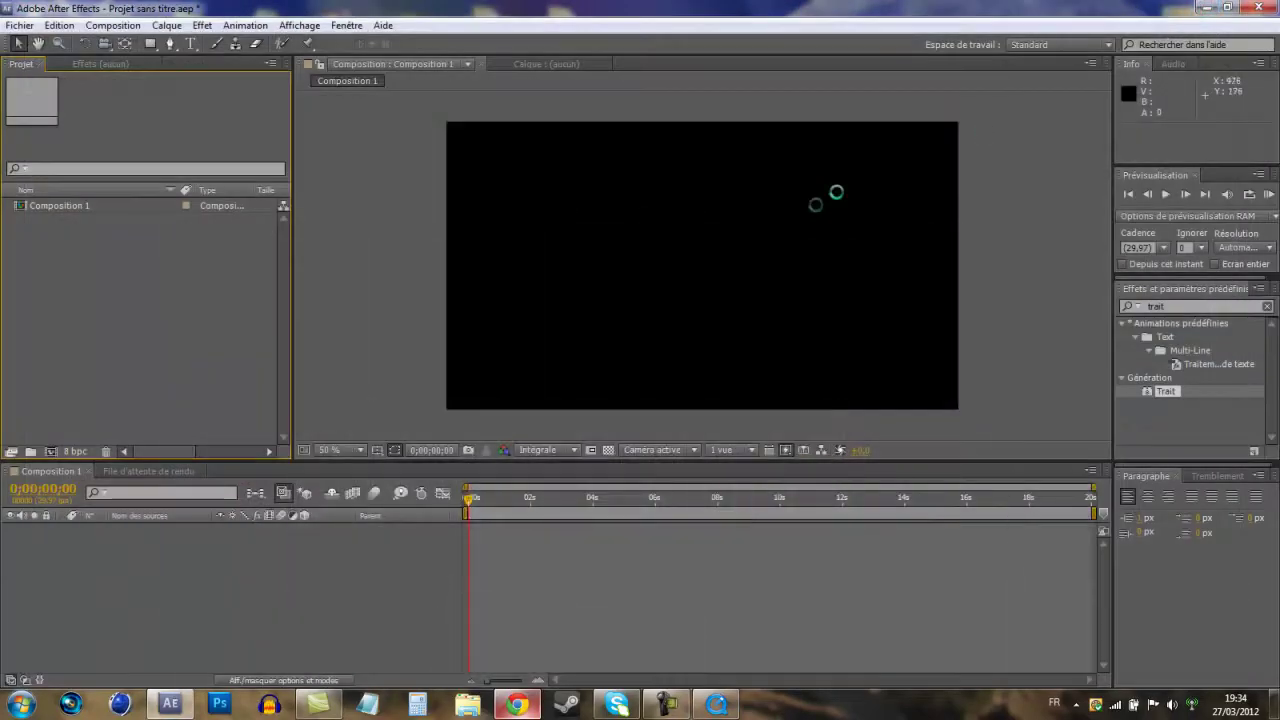
click(1208, 7)
drag(337, 368, 252, 375)
drag(110, 203, 125, 540)
key(ctrl+alt+f)
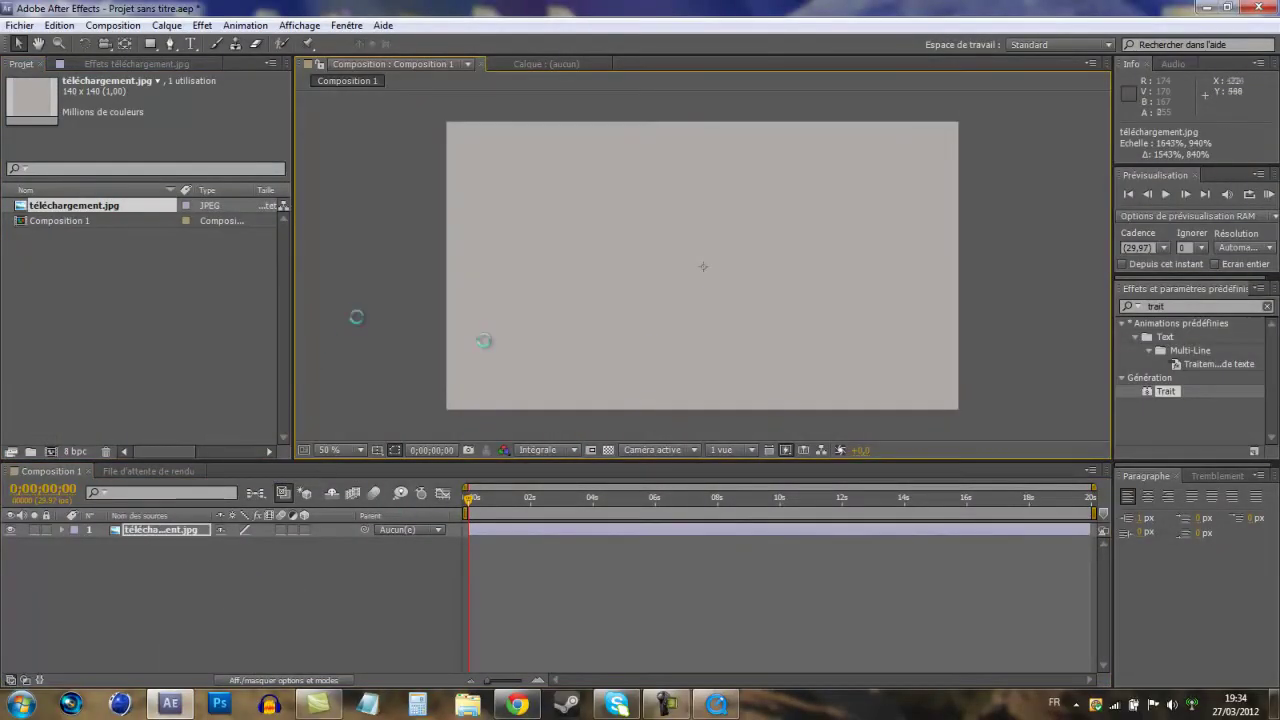
click(159, 611)
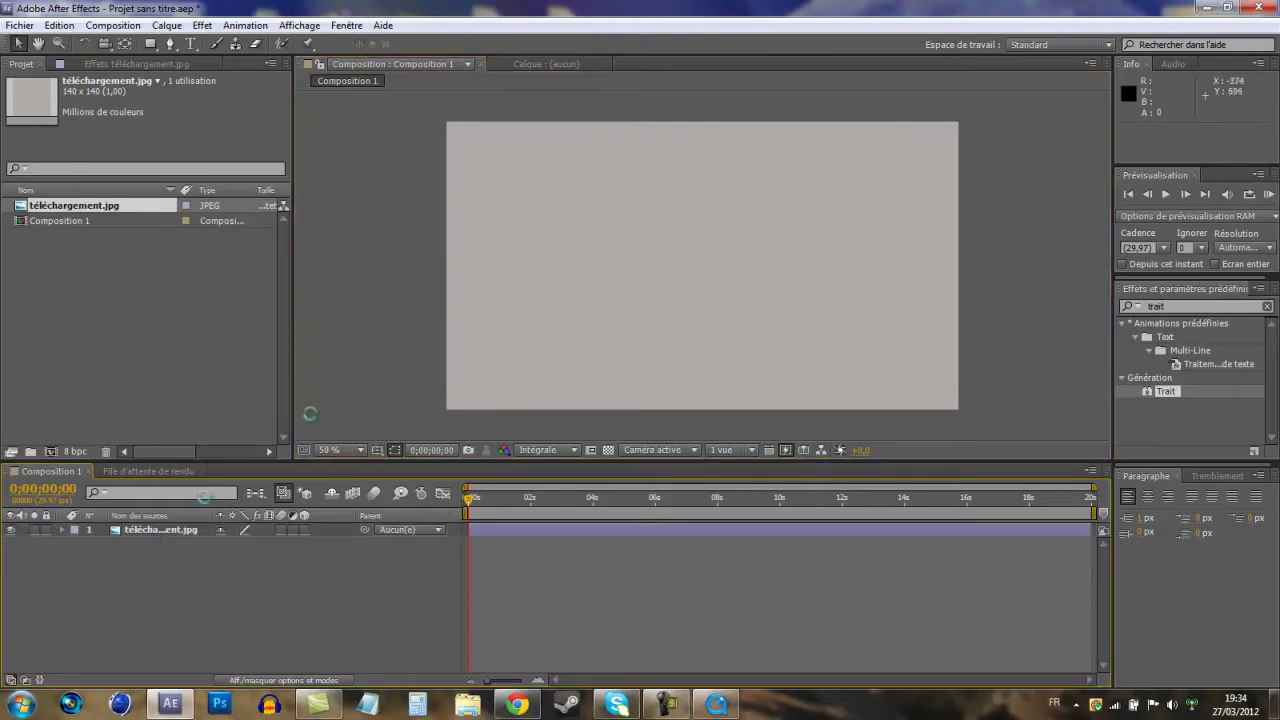
- Create an adjustment layer (Calque d'effets) above the grey image layer
click(166, 25)
mouse_move(190, 43)
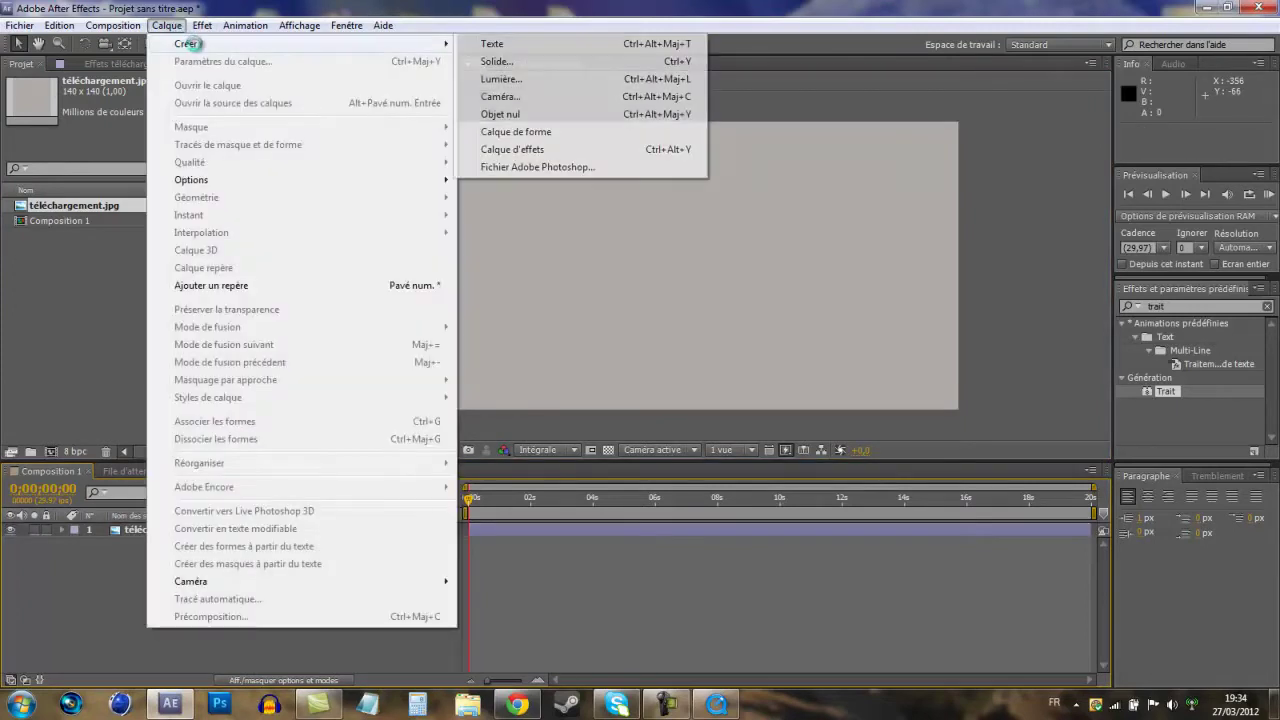
click(512, 149)
click(89, 265)
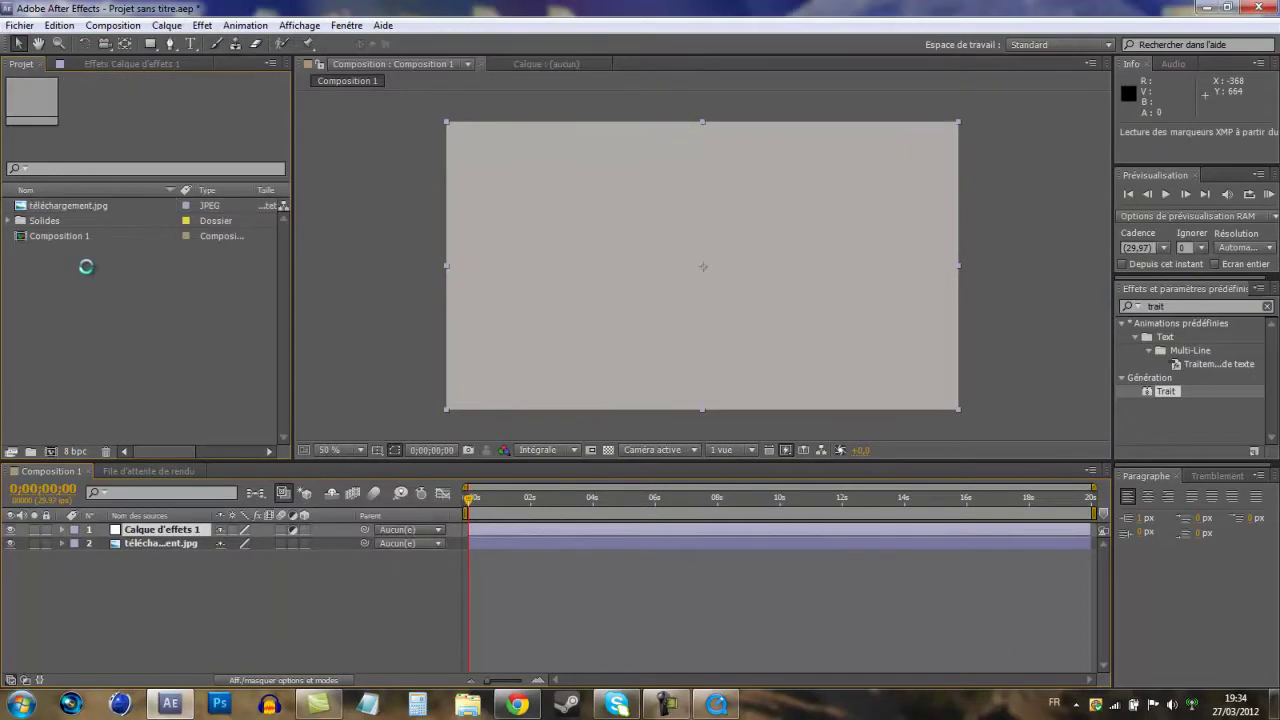
- Draw a vertical two-point mask line on the adjustment layer with the Pen tool, left of the frame's centre
click(160, 529)
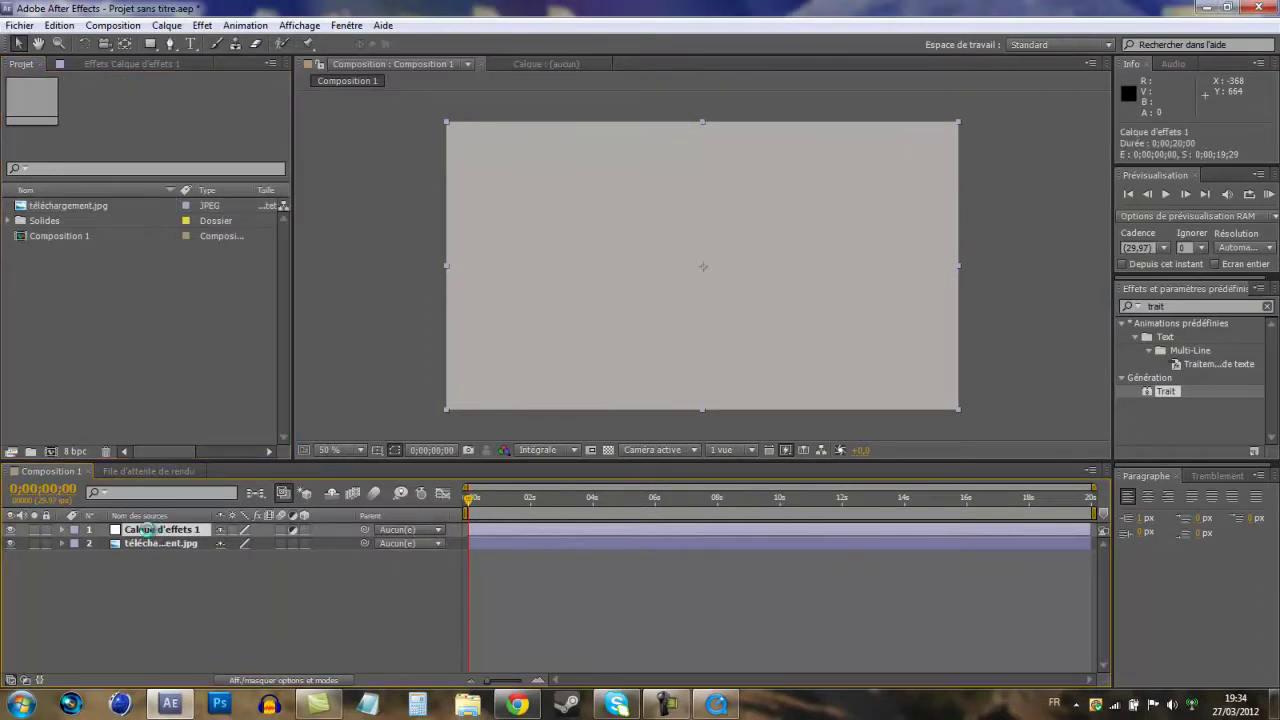
click(170, 43)
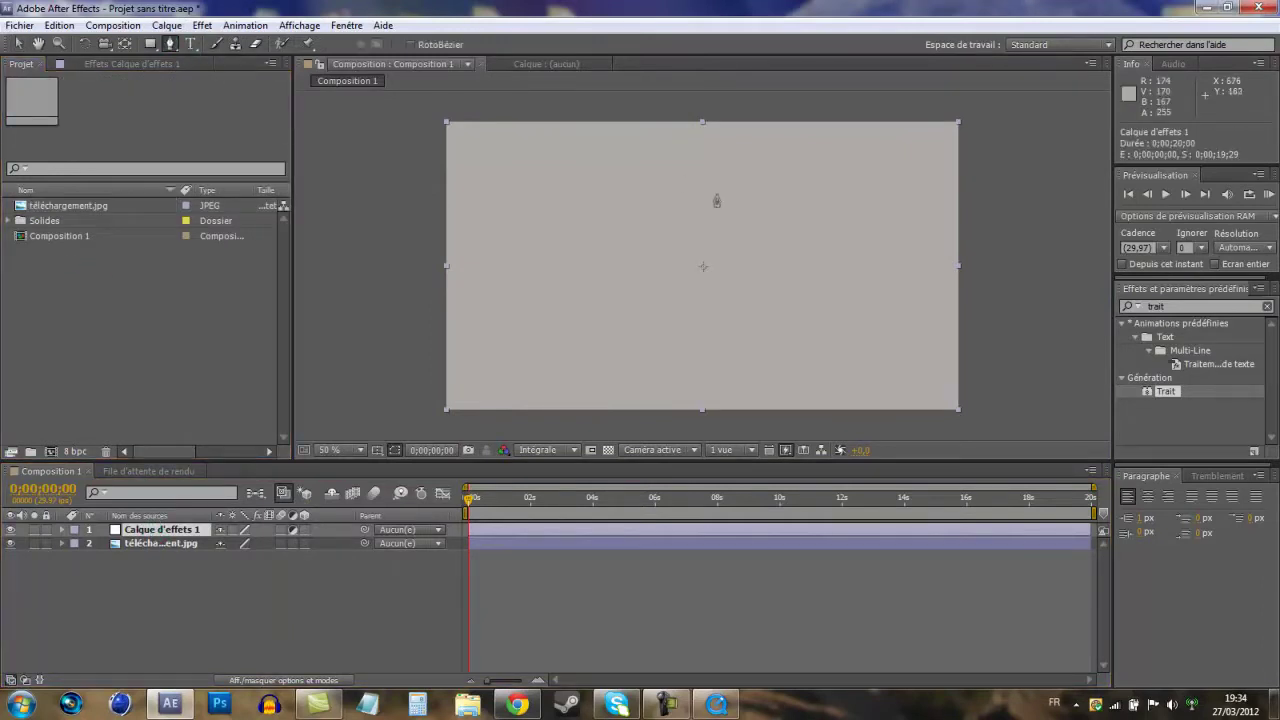
click(627, 148)
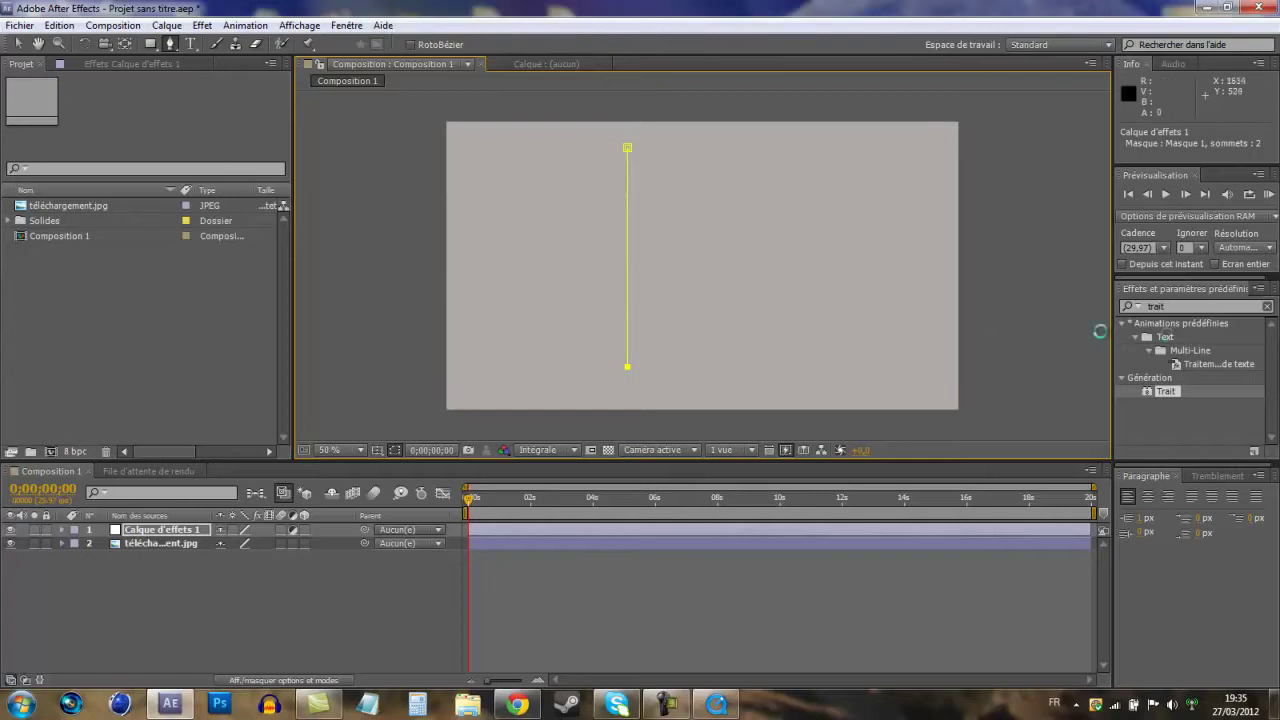
- Clear the search term in the effects and presets list
click(1118, 308)
key(BackSpace)
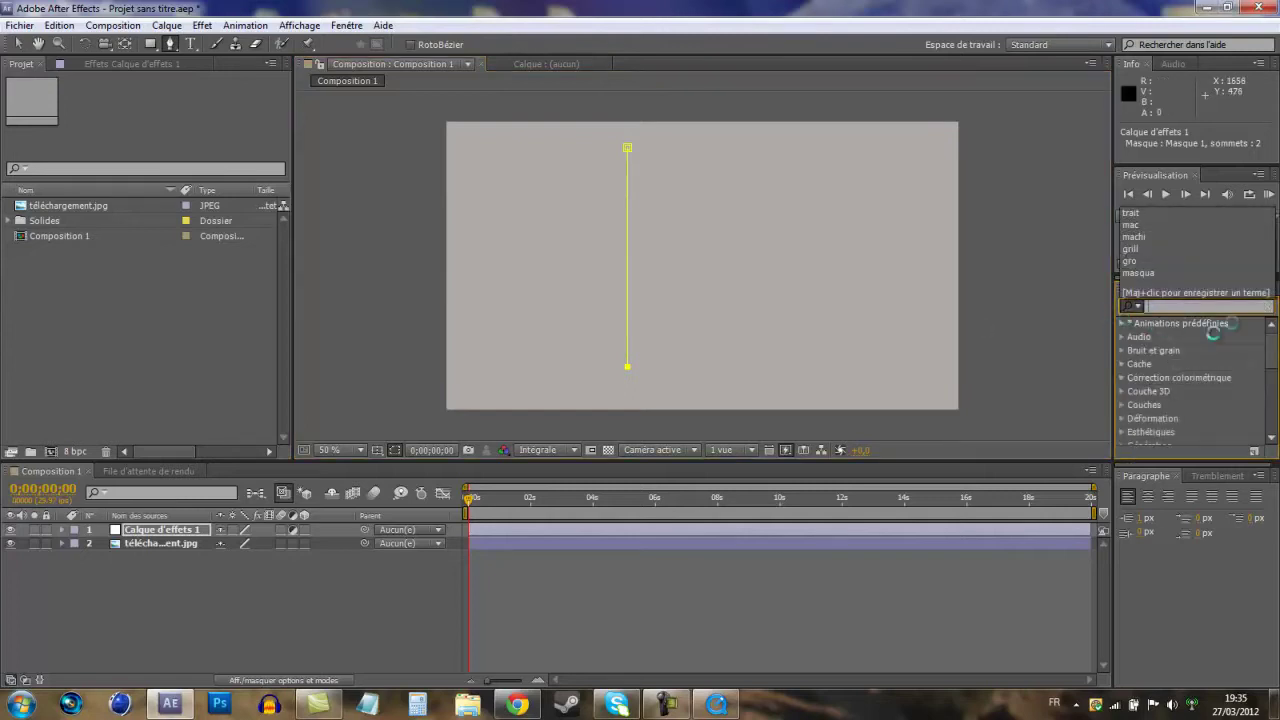
click(1187, 308)
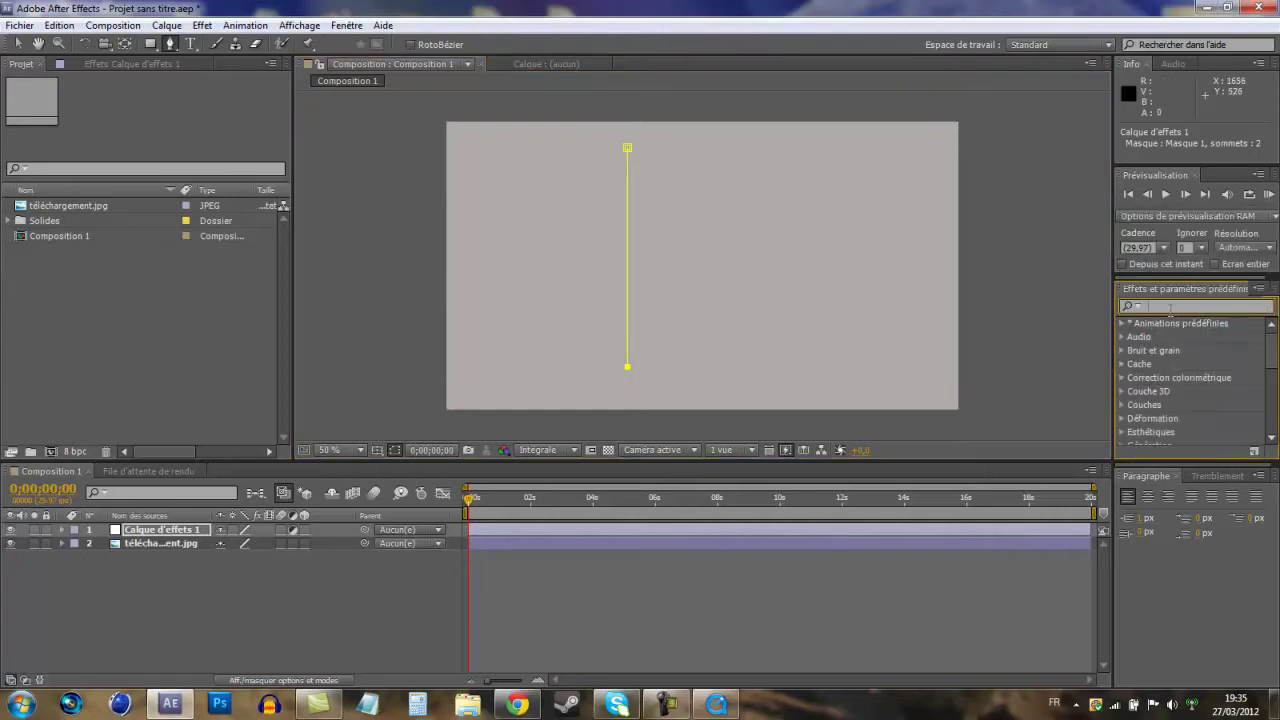
- Hide the effects and presets list and show it again
click(346, 25)
click(422, 149)
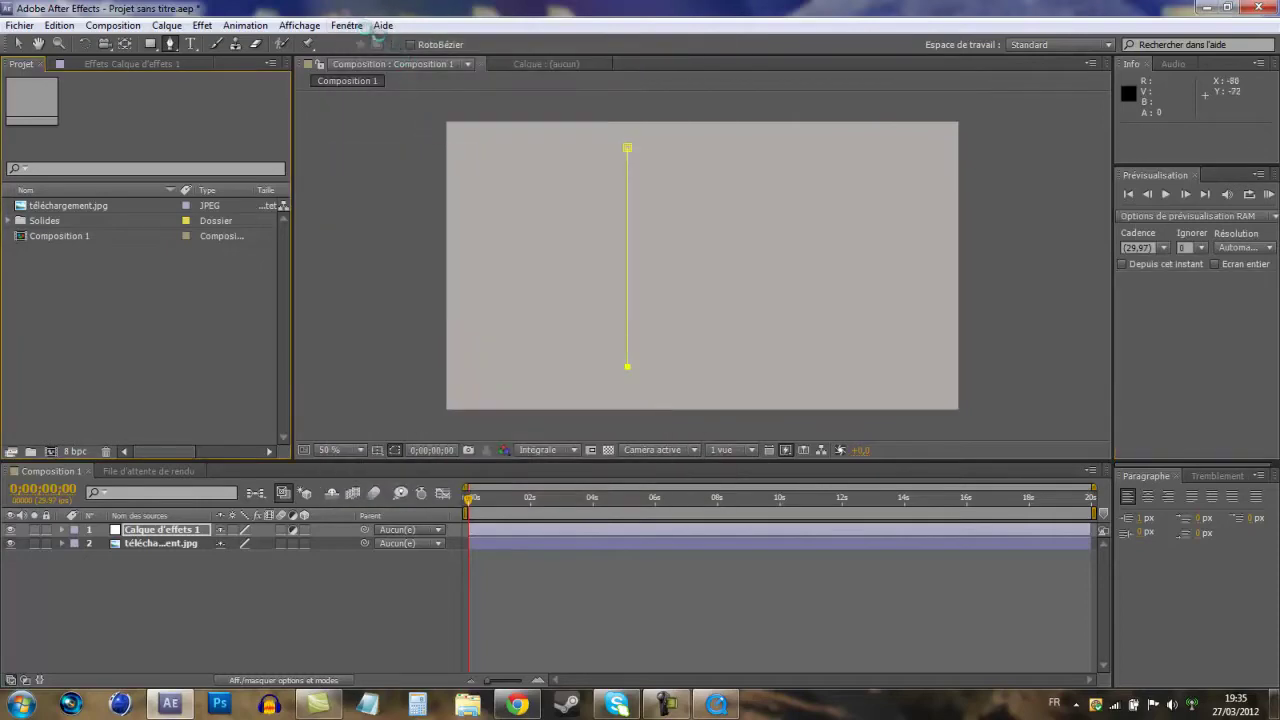
click(346, 25)
click(422, 154)
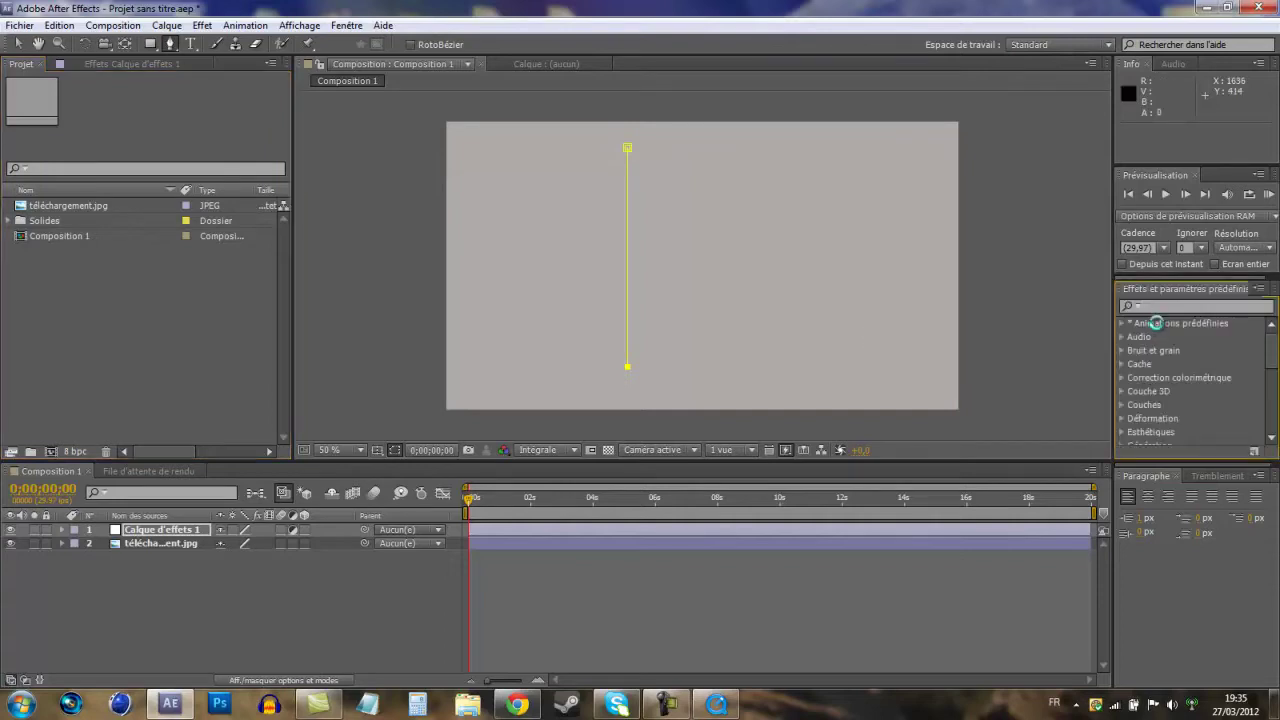
- Search the effects for "trait" and apply the Trait effect to the adjustment layer
click(1200, 305)
text(trait)
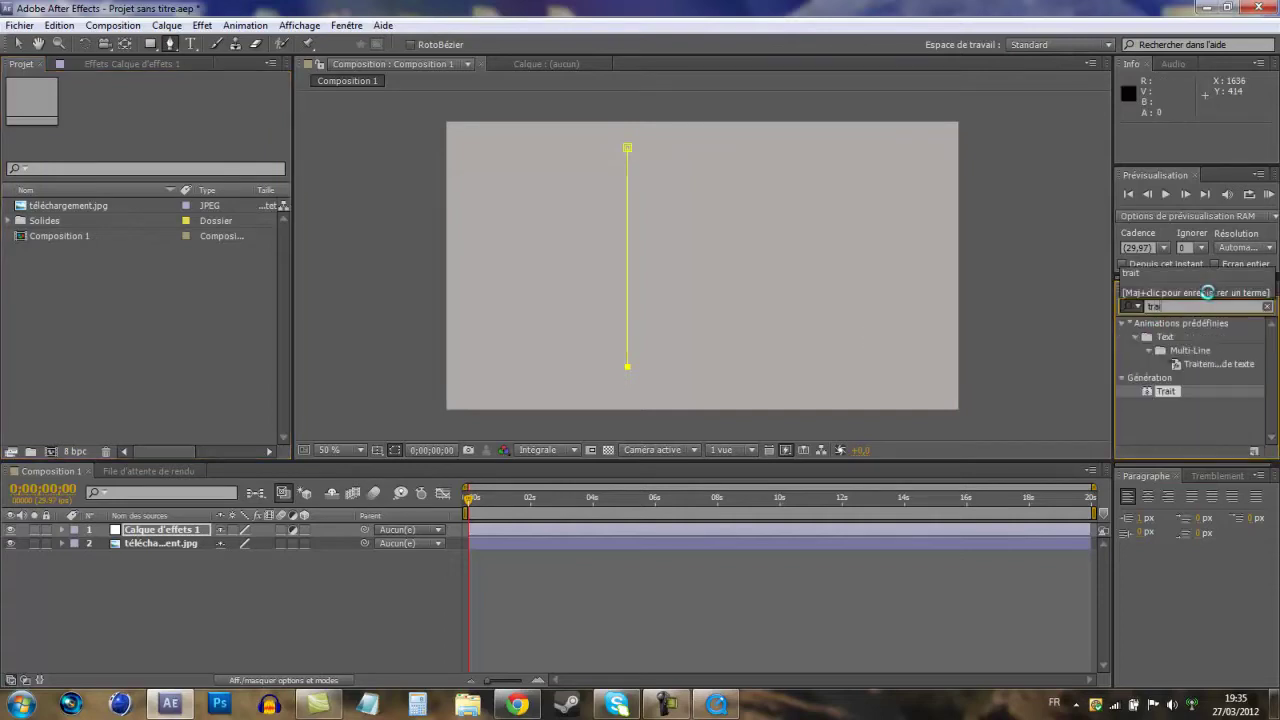
drag(1172, 390, 150, 529)
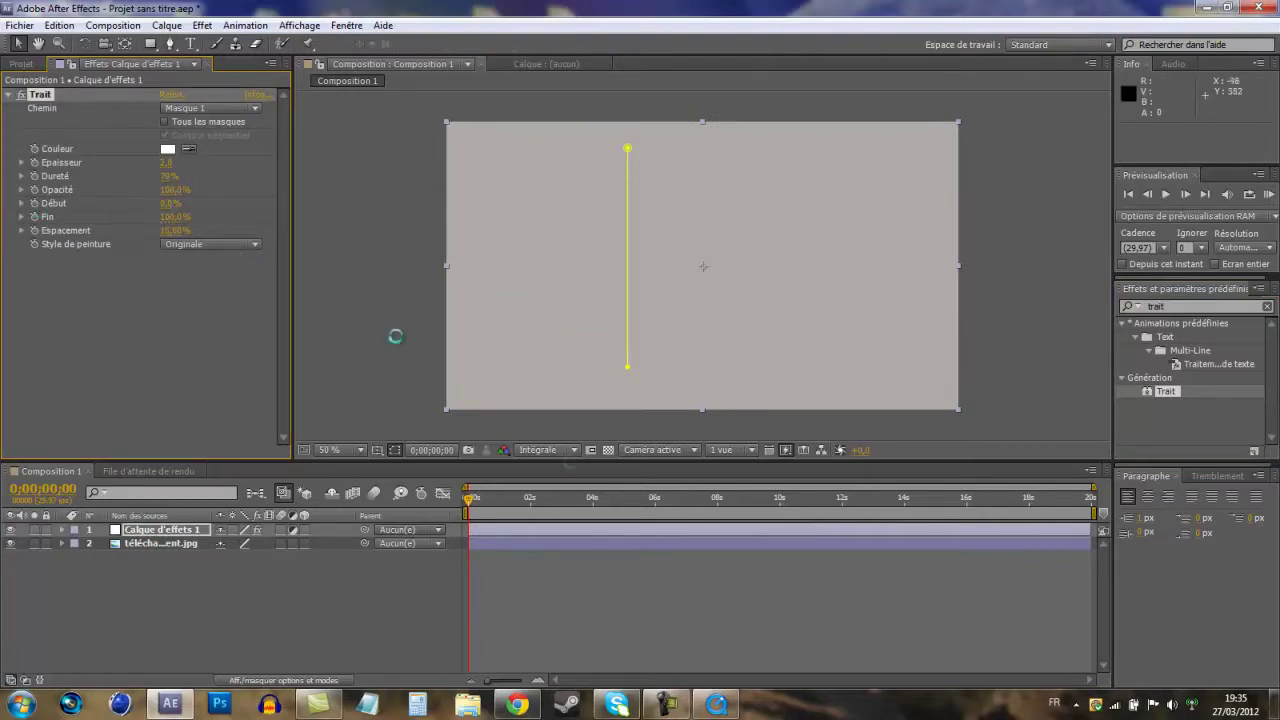
- Keyframe the Trait effect's Fin property at 0% at the start of the composition
click(465, 497)
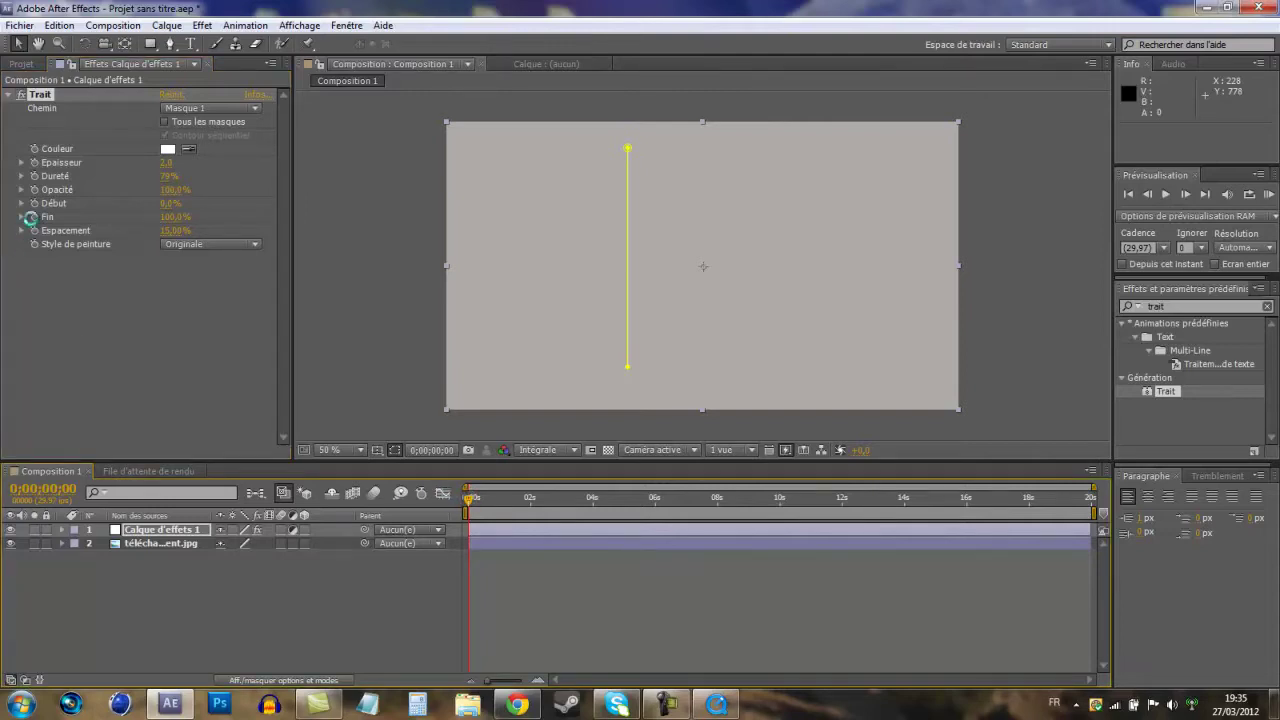
click(34, 216)
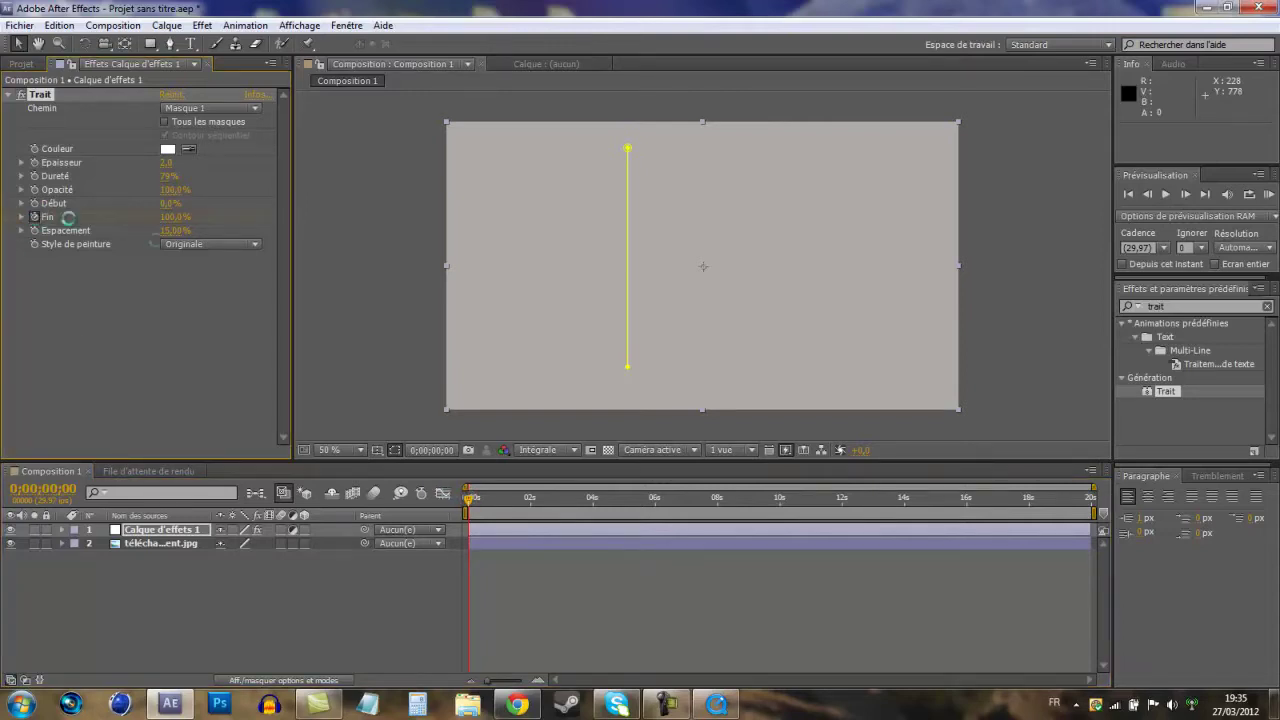
mouse_move(473, 498)
mouse_down()
mouse_move(491, 497)
mouse_move(462, 498)
mouse_move(477, 500)
mouse_up()
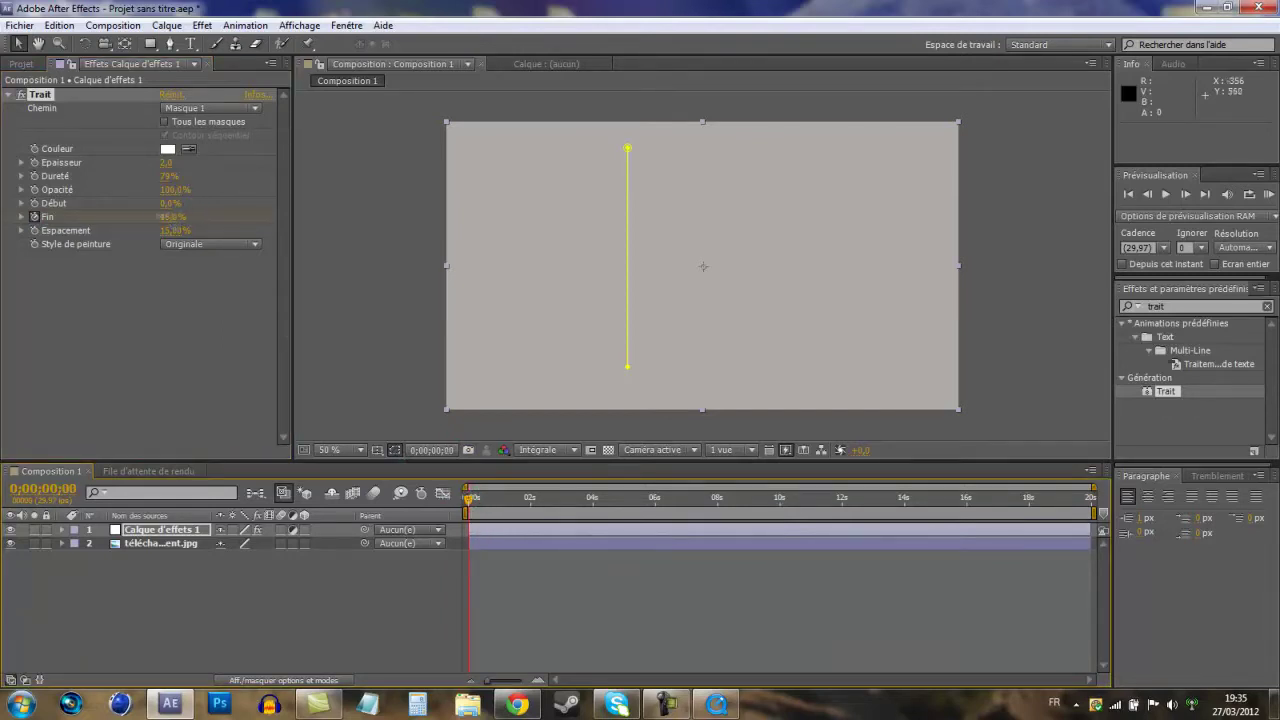
click(222, 336)
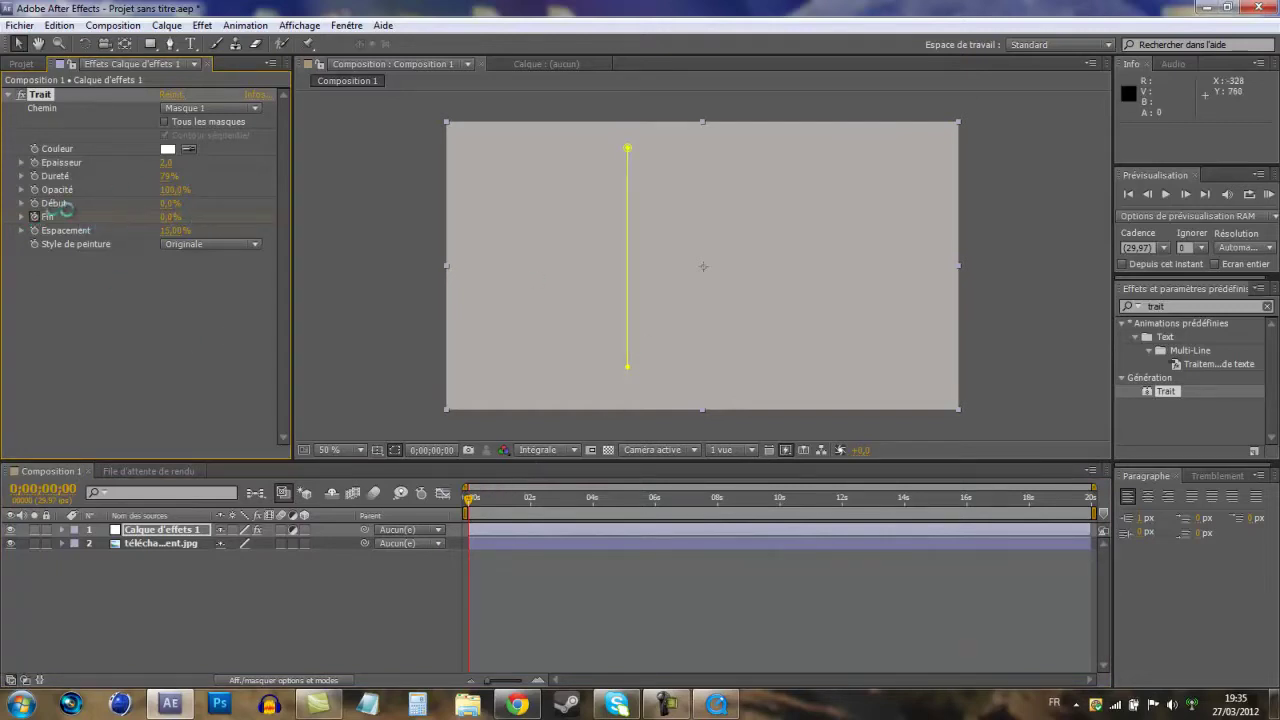
click(34, 216)
- At 0;00;00;20, set the Trait effect's Fin to 100% and its paint style to Transparent
drag(469, 497, 491, 500)
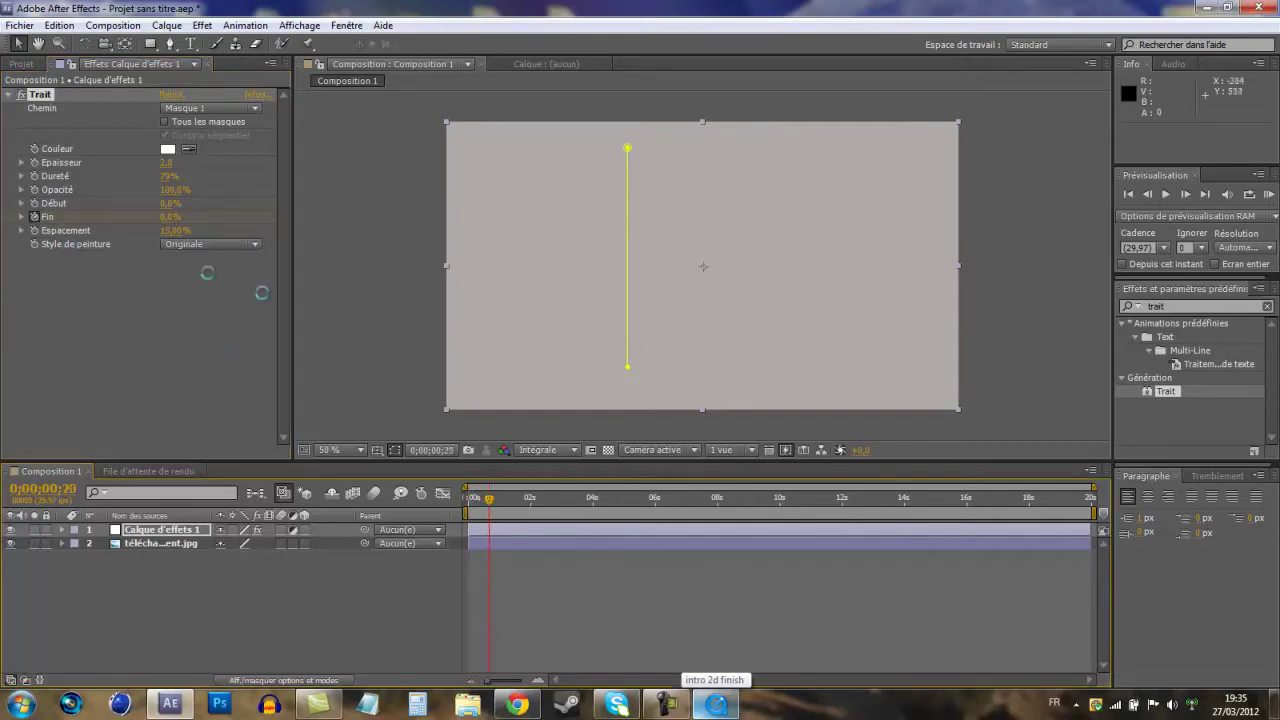
click(216, 246)
click(213, 279)
click(403, 334)
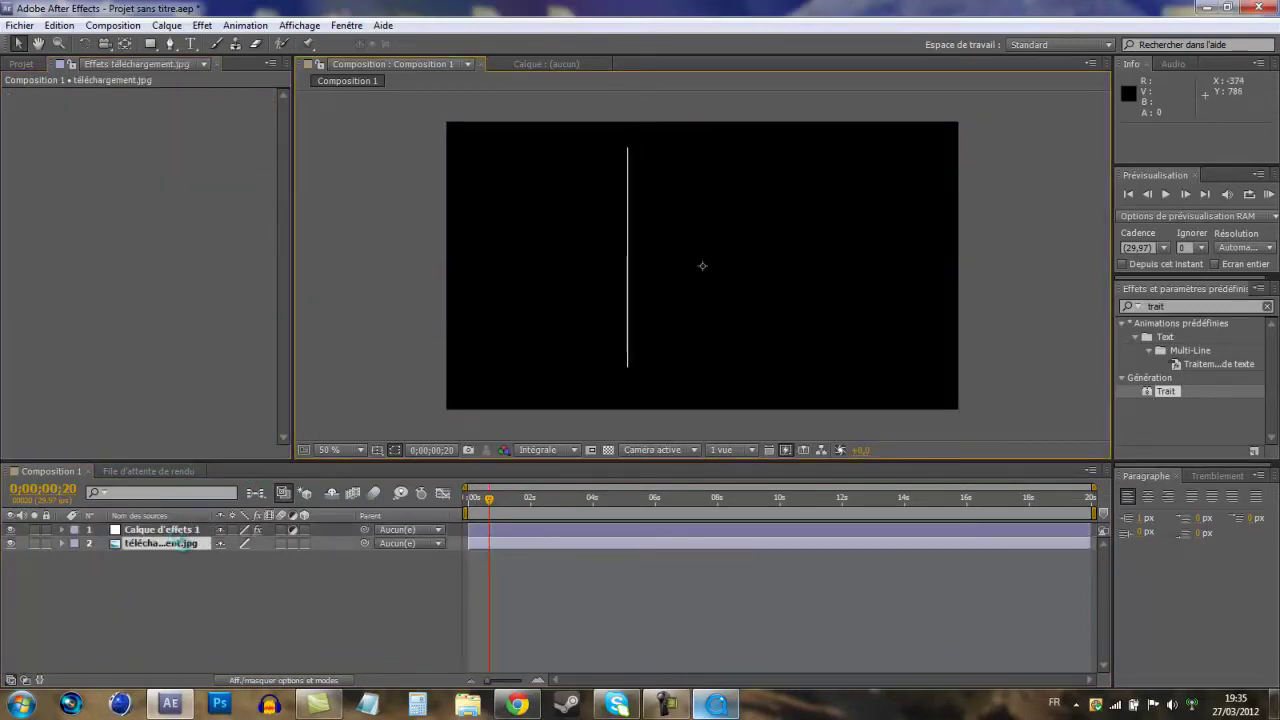
- Change the colour of the adjustment layer's Trait effect to grey
click(160, 529)
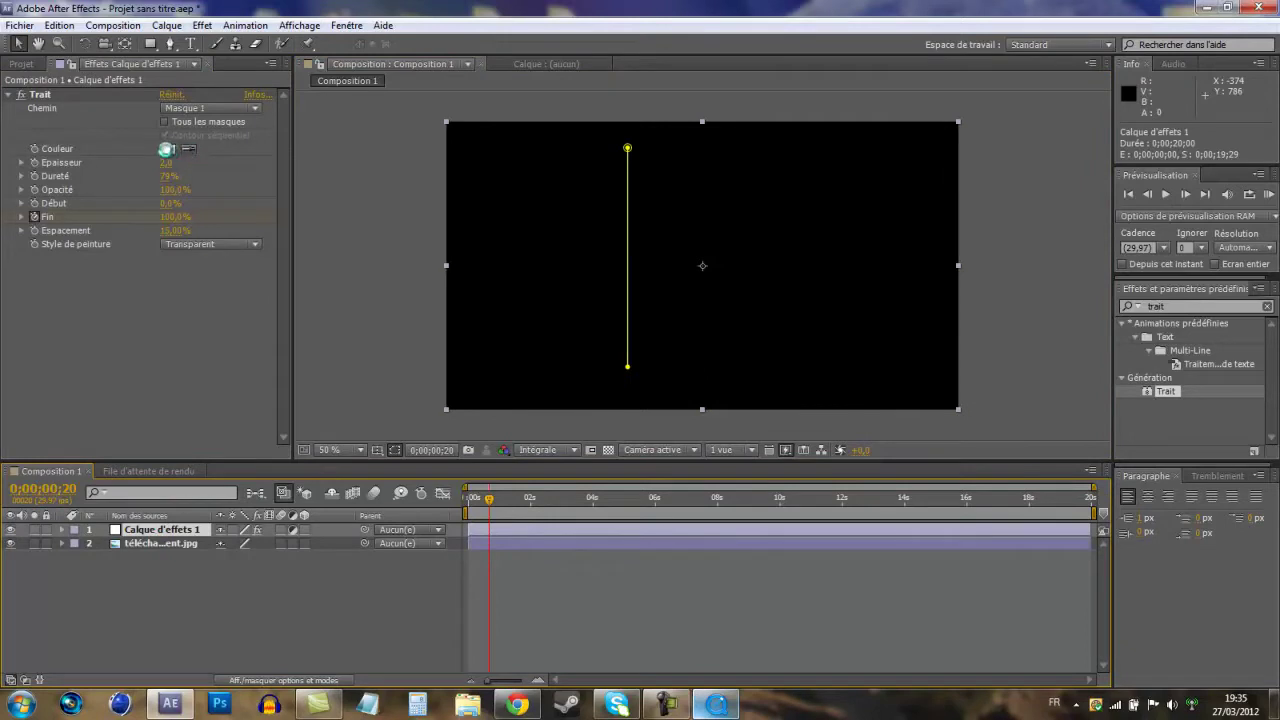
click(167, 148)
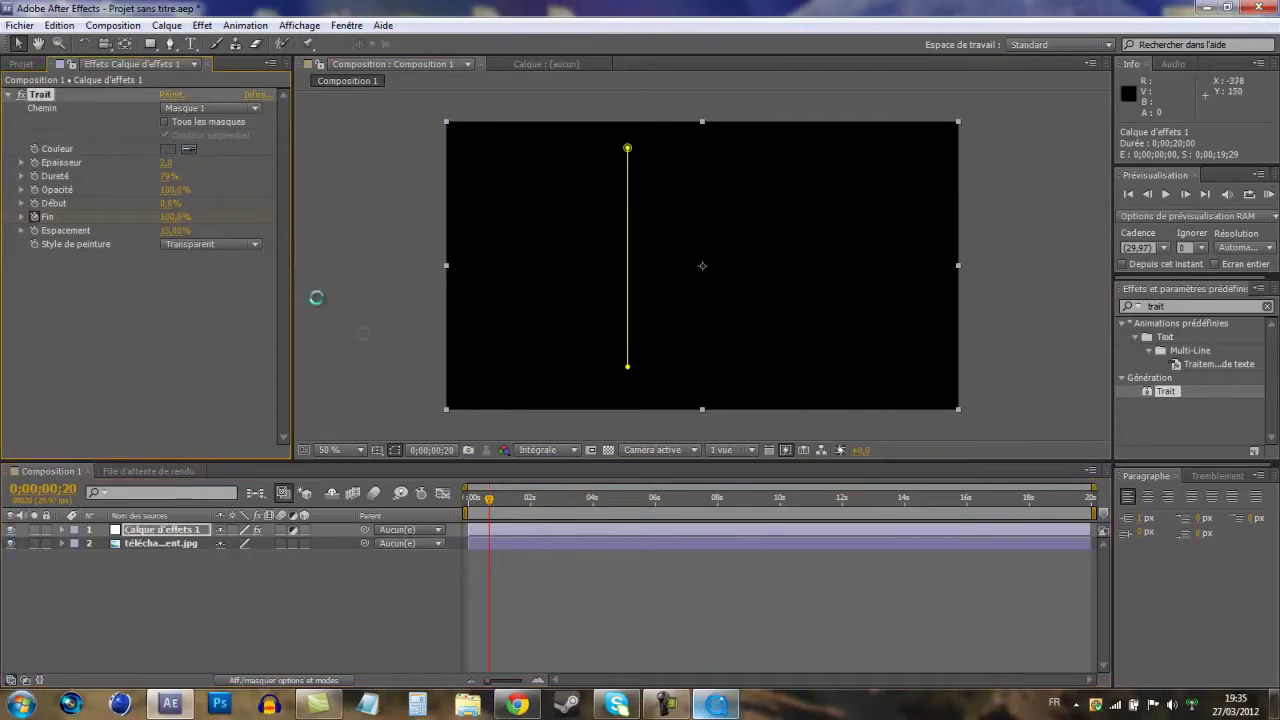
click(394, 354)
- Run a RAM preview of the line animation from the start of the composition
drag(488, 498, 430, 502)
key(KP_0)
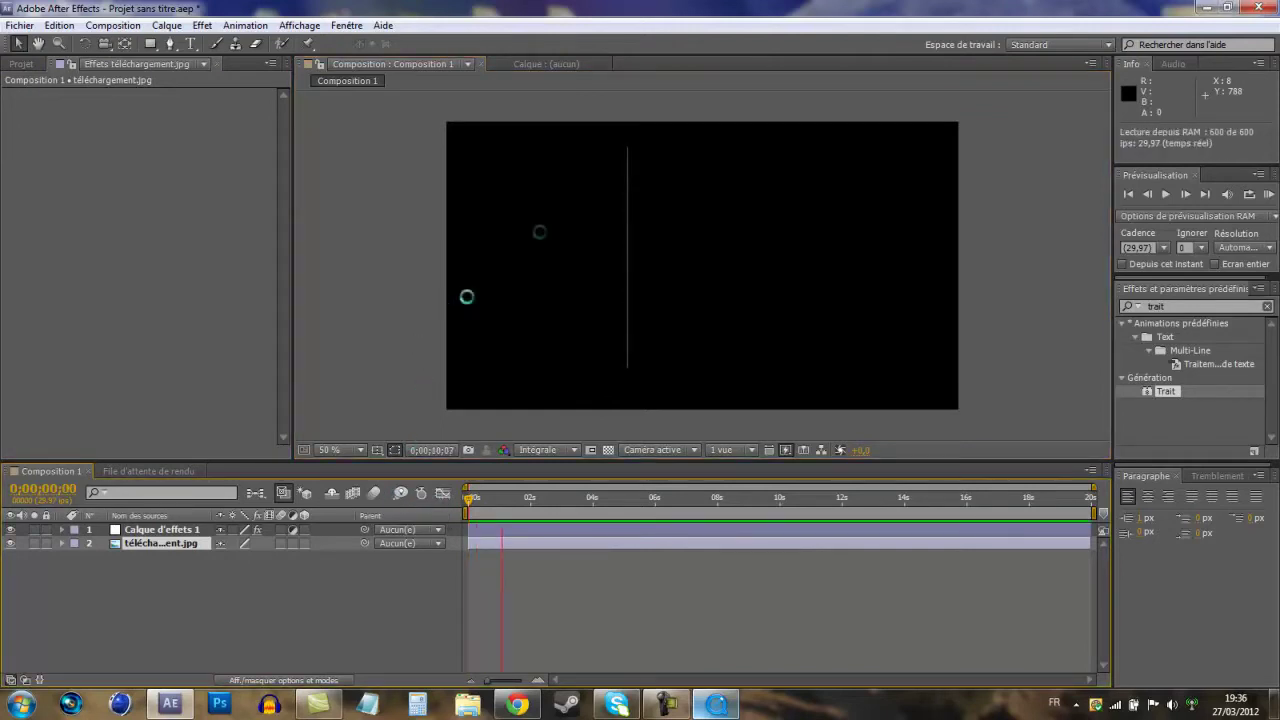
key(space)
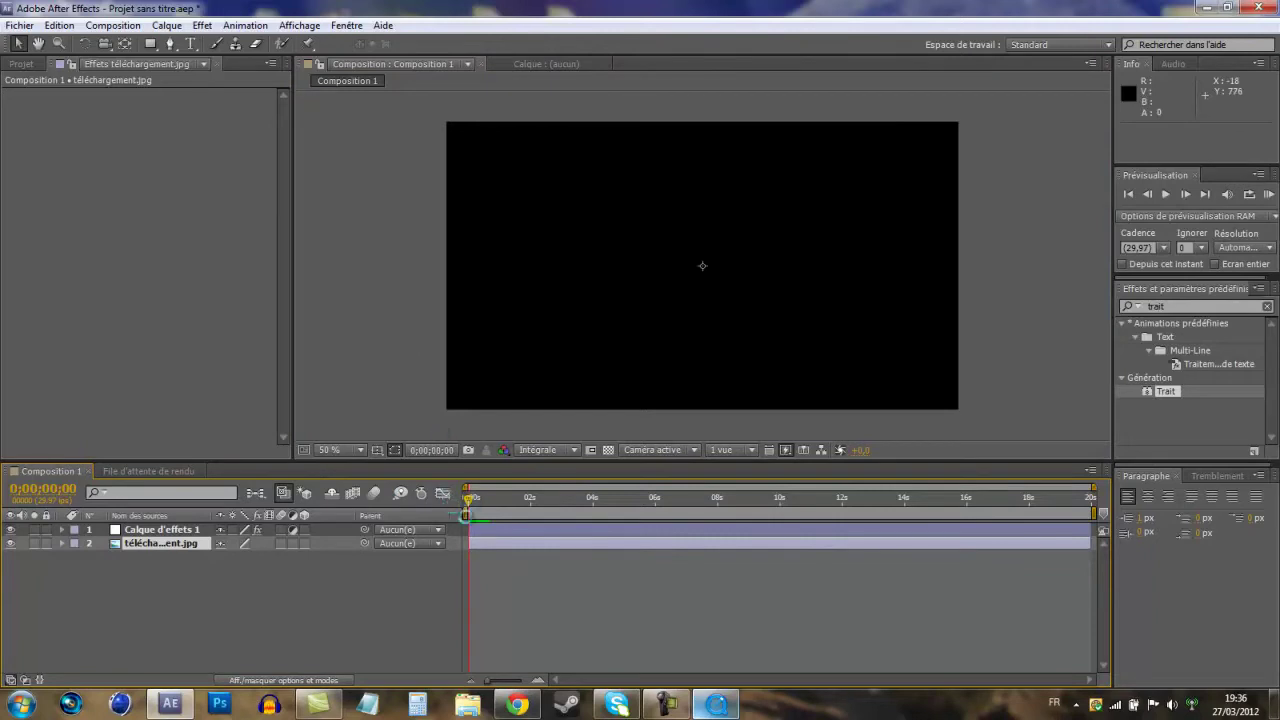
- Reveal the Trait effect's properties in the adjustment layer and move the second Fin keyframe to about 0;00;01;26
mouse_move(468, 497)
mouse_down()
mouse_move(488, 497)
mouse_move(467, 497)
mouse_up()
click(62, 530)
click(76, 556)
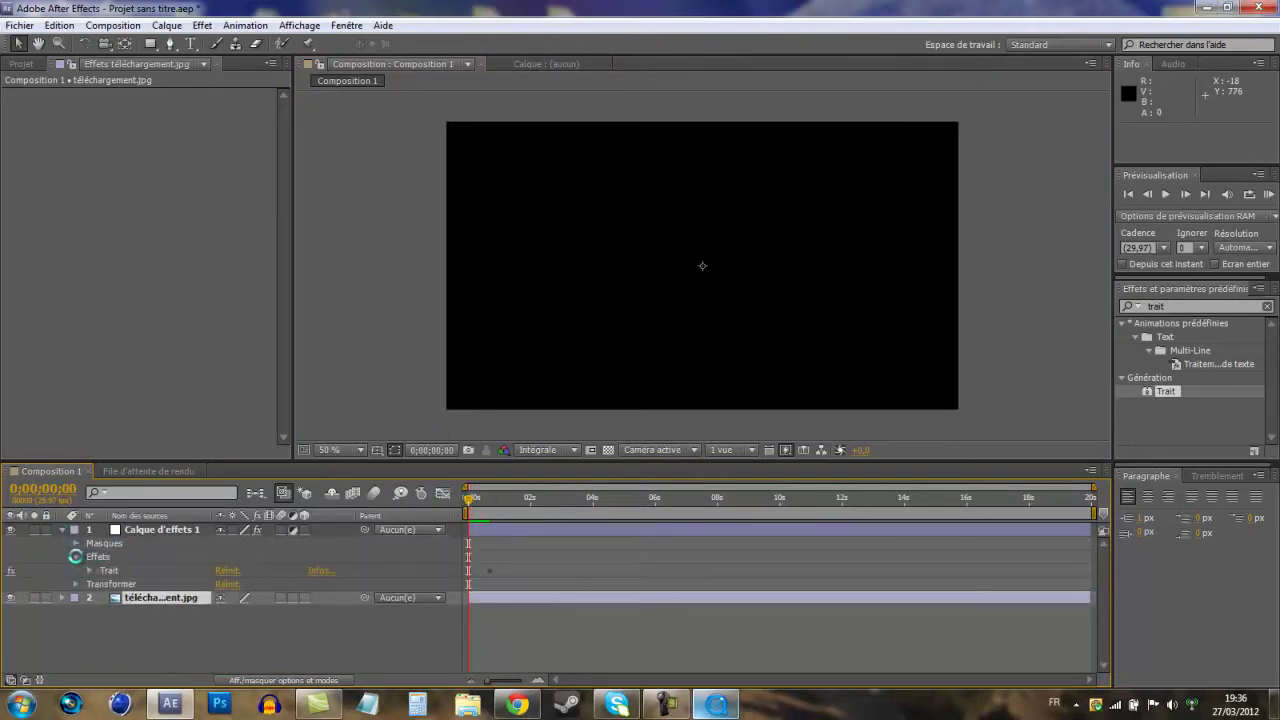
click(90, 570)
scroll(453, 595, down, 1)
drag(490, 652, 498, 652)
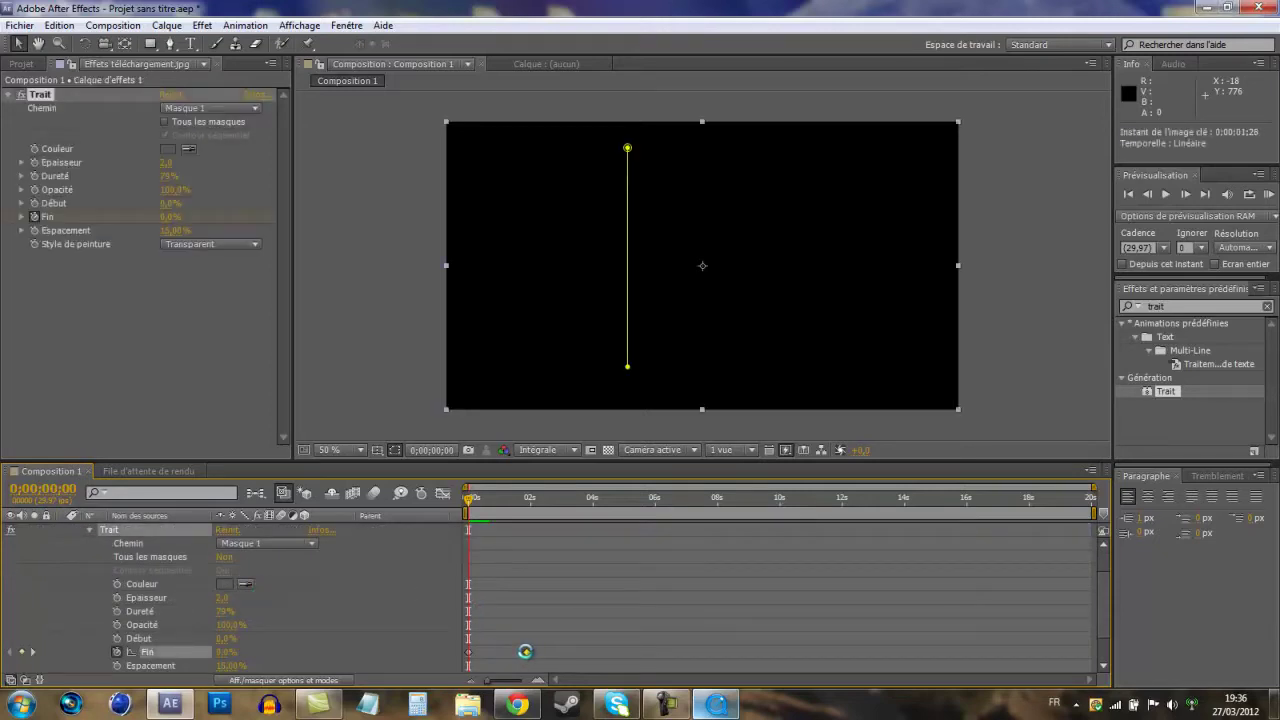
- Run a RAM preview of the retimed vertical line animation, then stop it
click(141, 374)
key(KP_0)
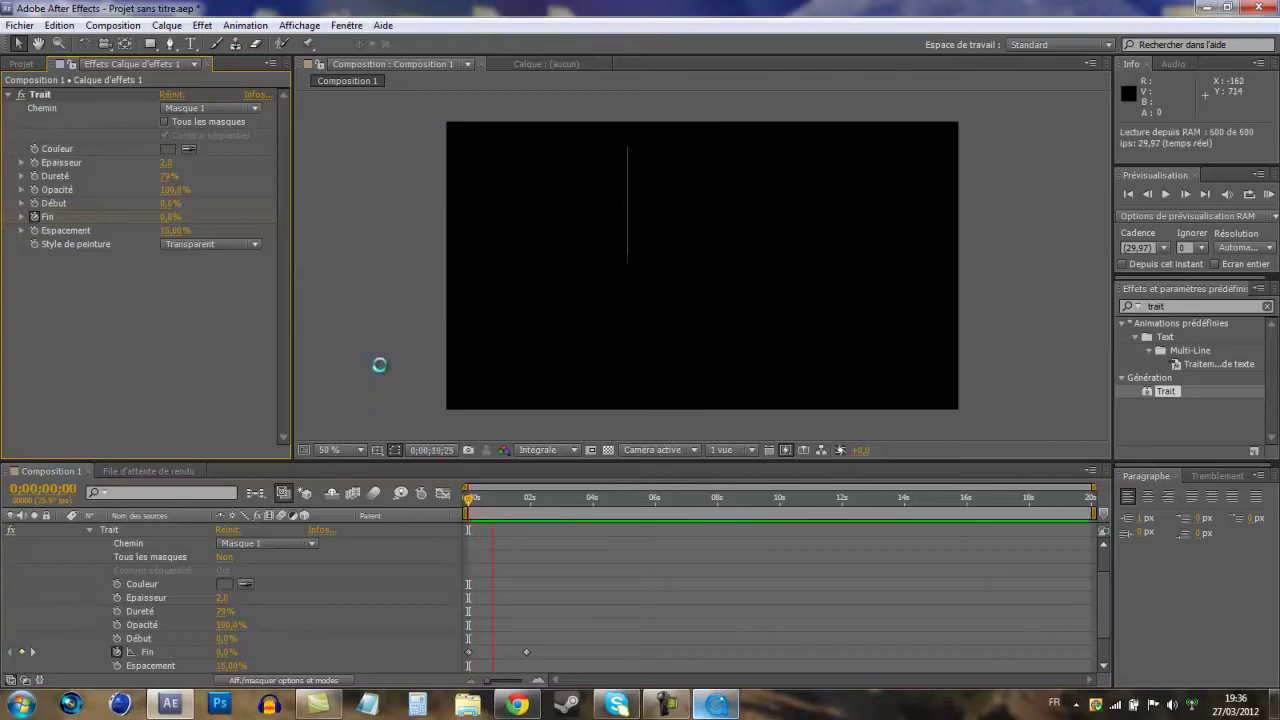
key(space)
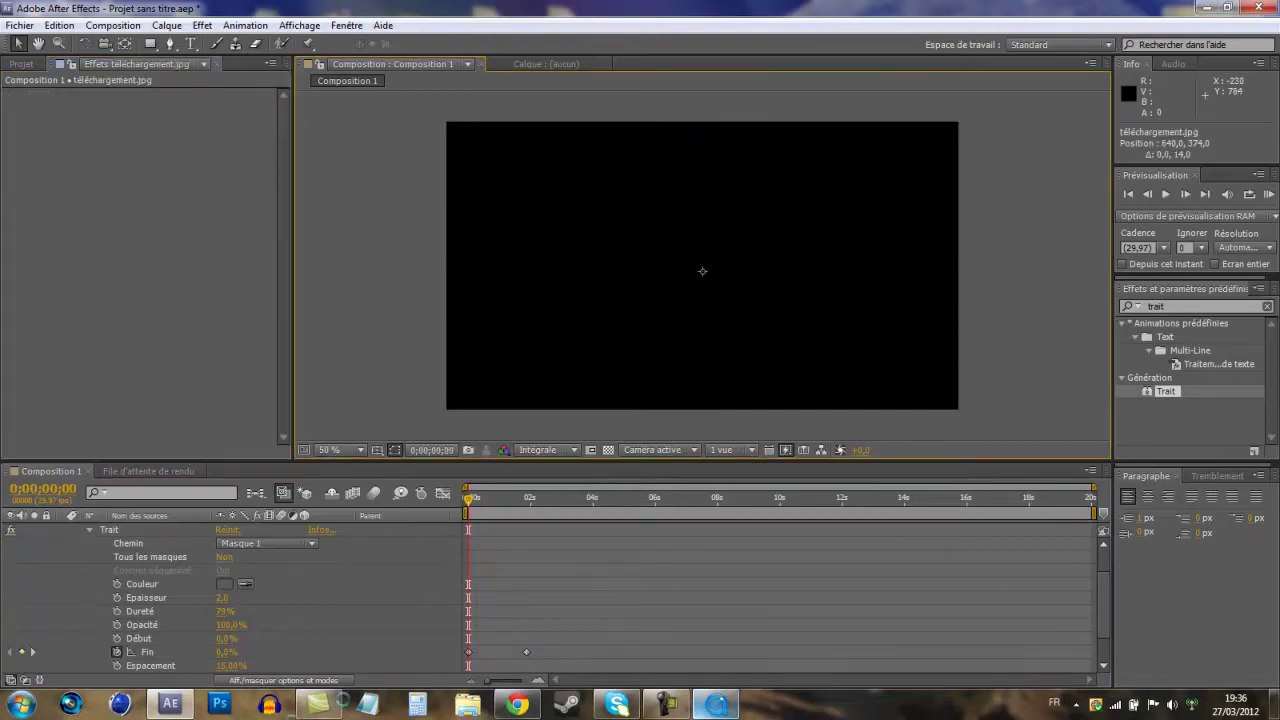
- Switch to the media player and play the reference video "intro 2d finish", checking how the intro looks at 00:00:02
click(712, 703)
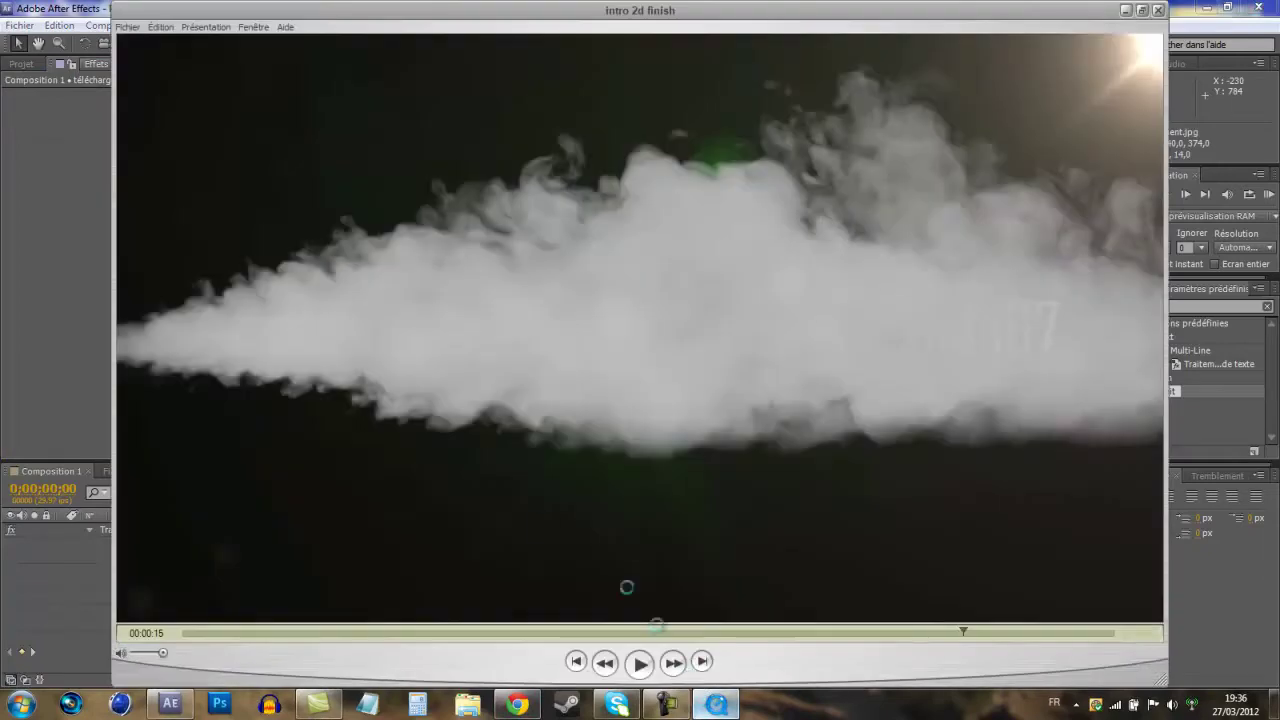
click(650, 662)
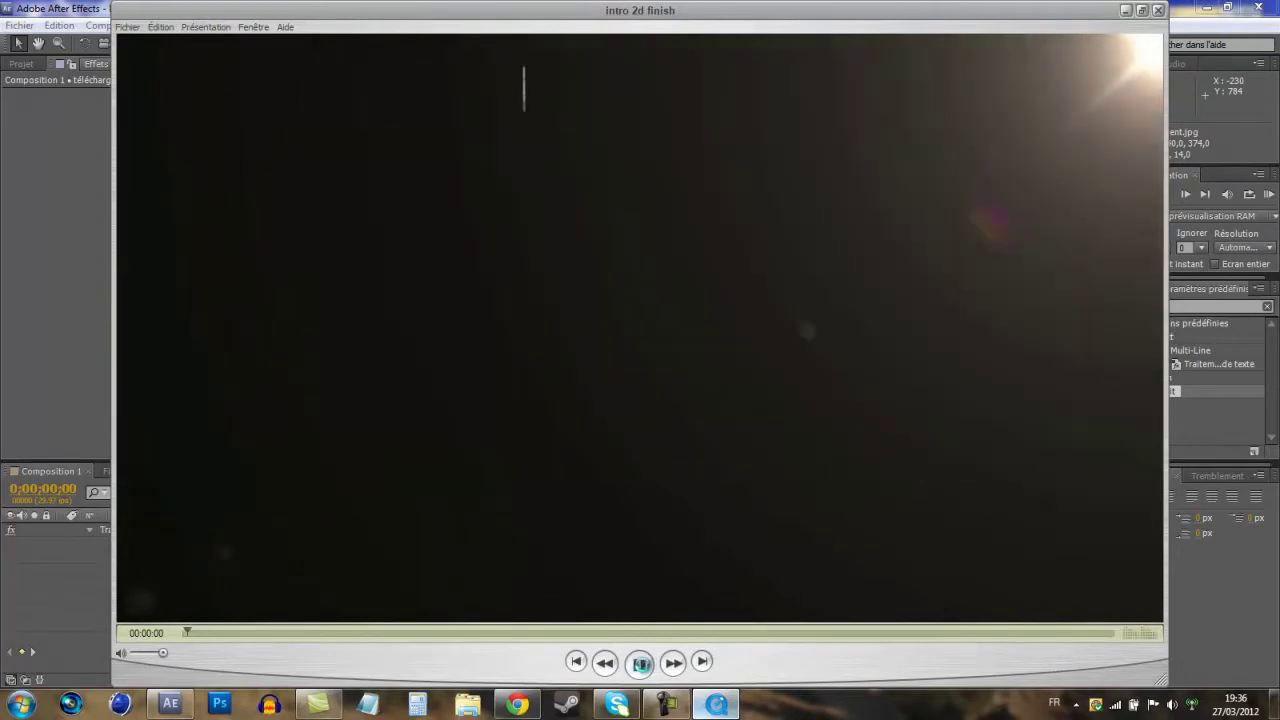
click(641, 663)
mouse_move(283, 630)
mouse_down()
mouse_move(250, 633)
mouse_move(308, 632)
mouse_up()
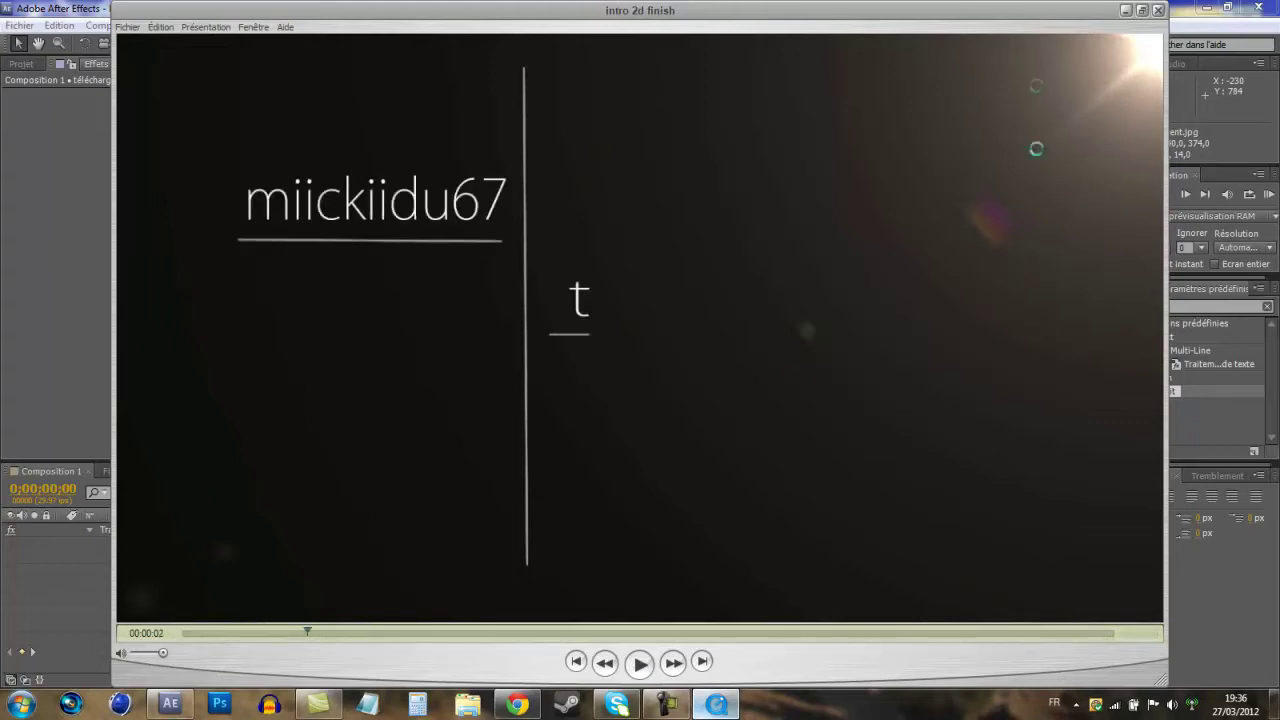
click(1125, 10)
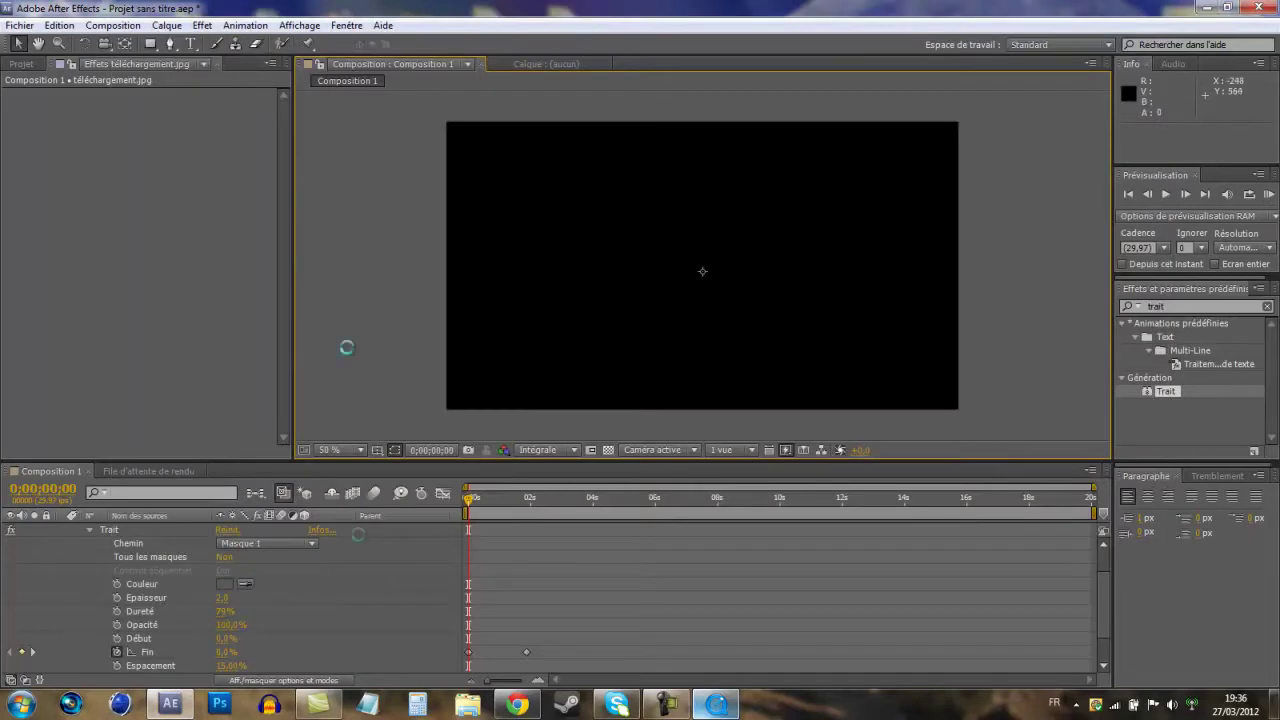
- Collapse the first adjustment layer's properties and add a second adjustment layer to the composition
key(space)
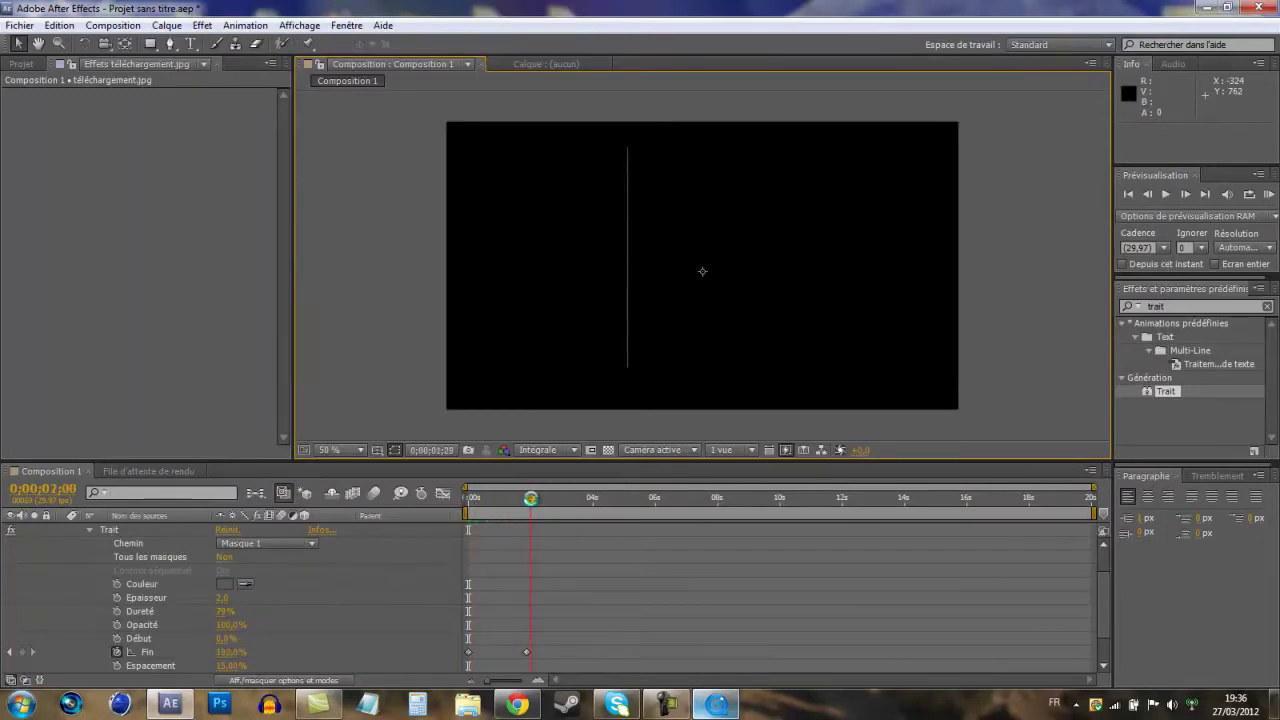
click(89, 529)
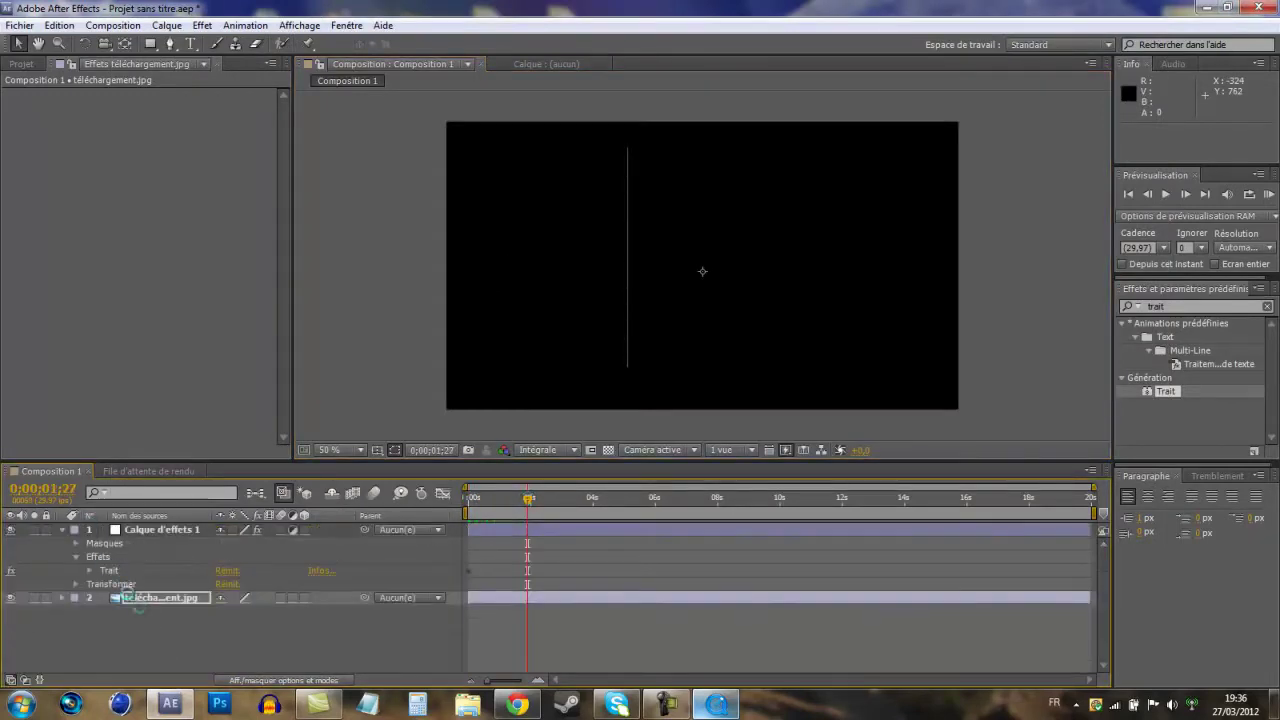
click(62, 529)
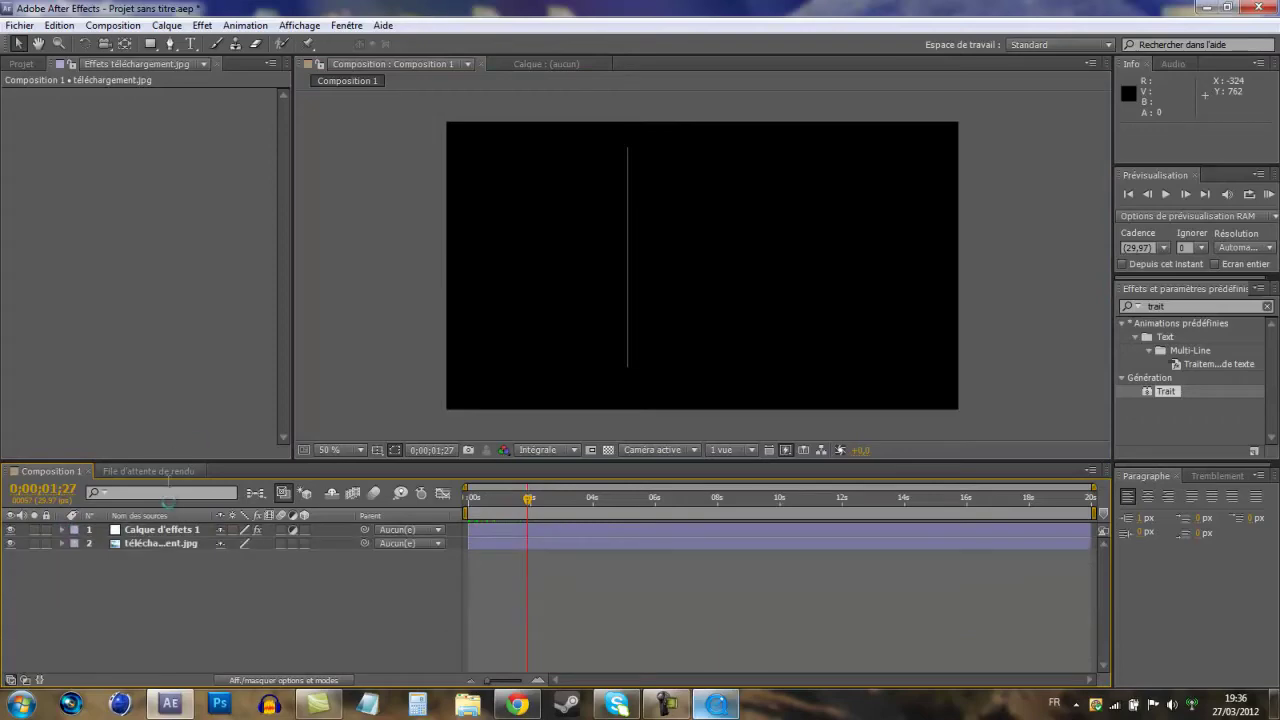
mouse_move(190, 43)
click(500, 148)
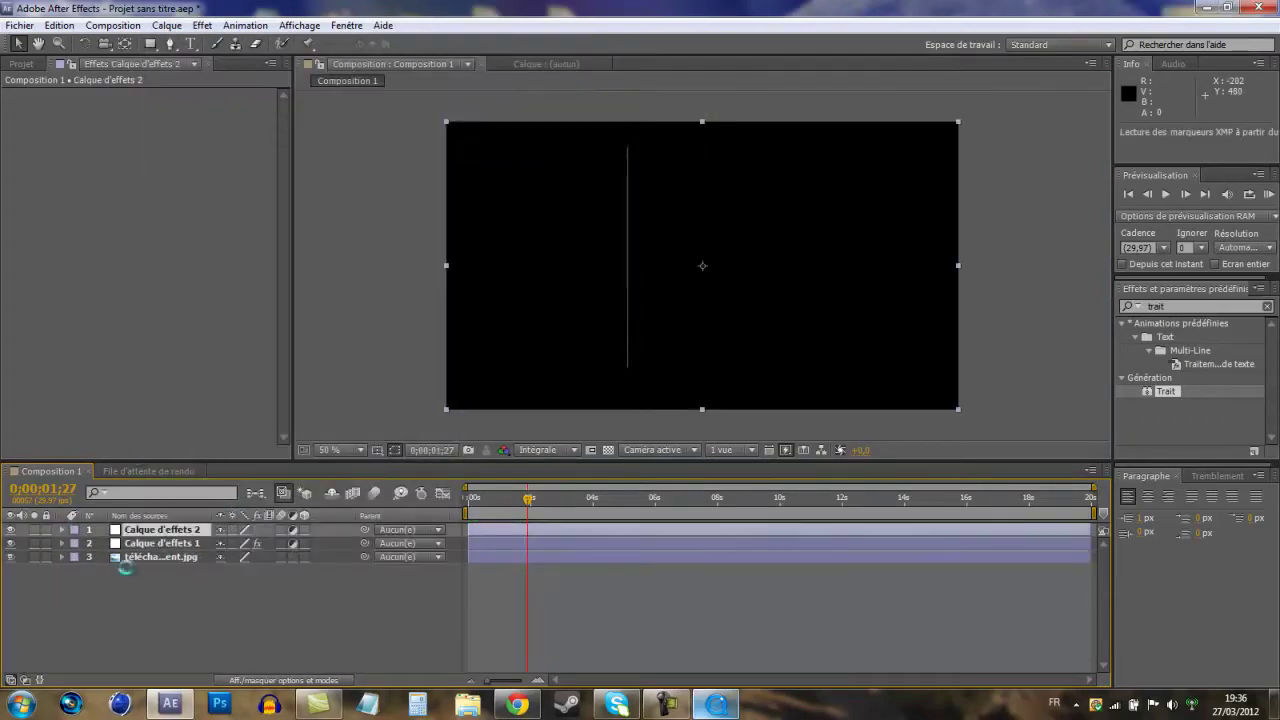
- At 0;00;01;29, draw a horizontal two-point Pen tool mask on the second adjustment layer, just left of the vertical line
drag(529, 500, 399, 483)
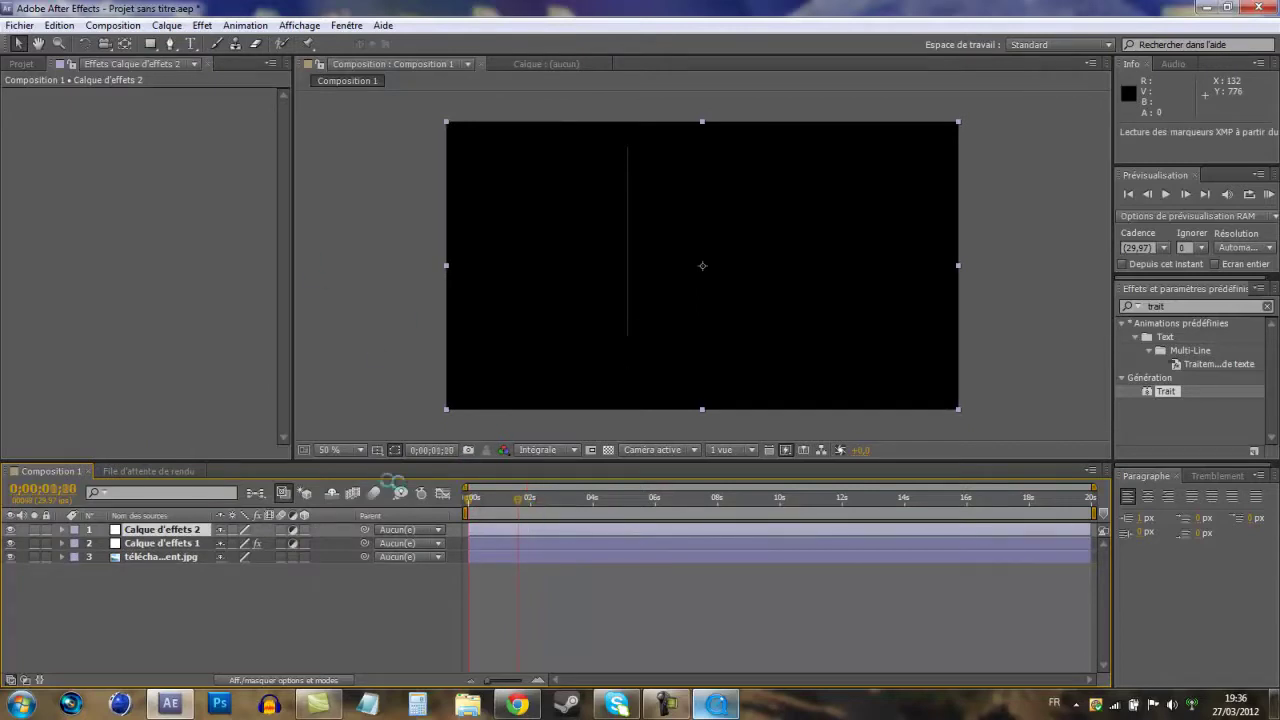
click(168, 44)
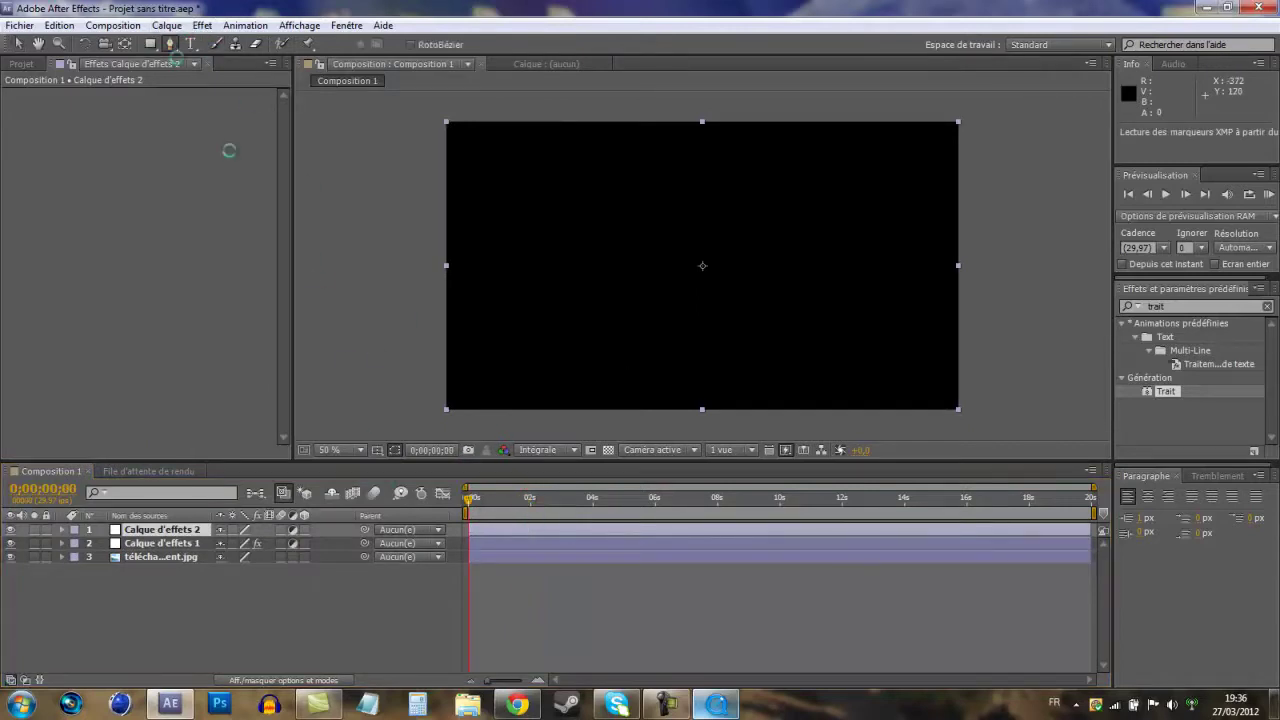
drag(469, 500, 529, 502)
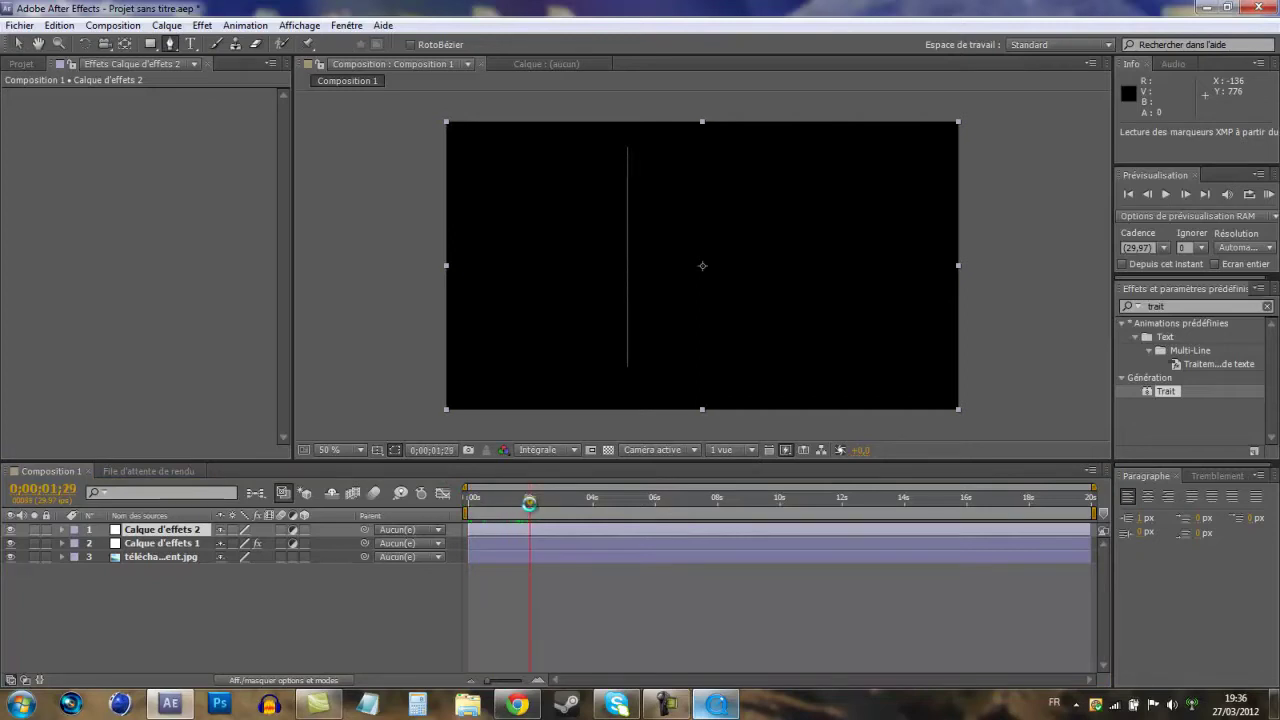
click(618, 220)
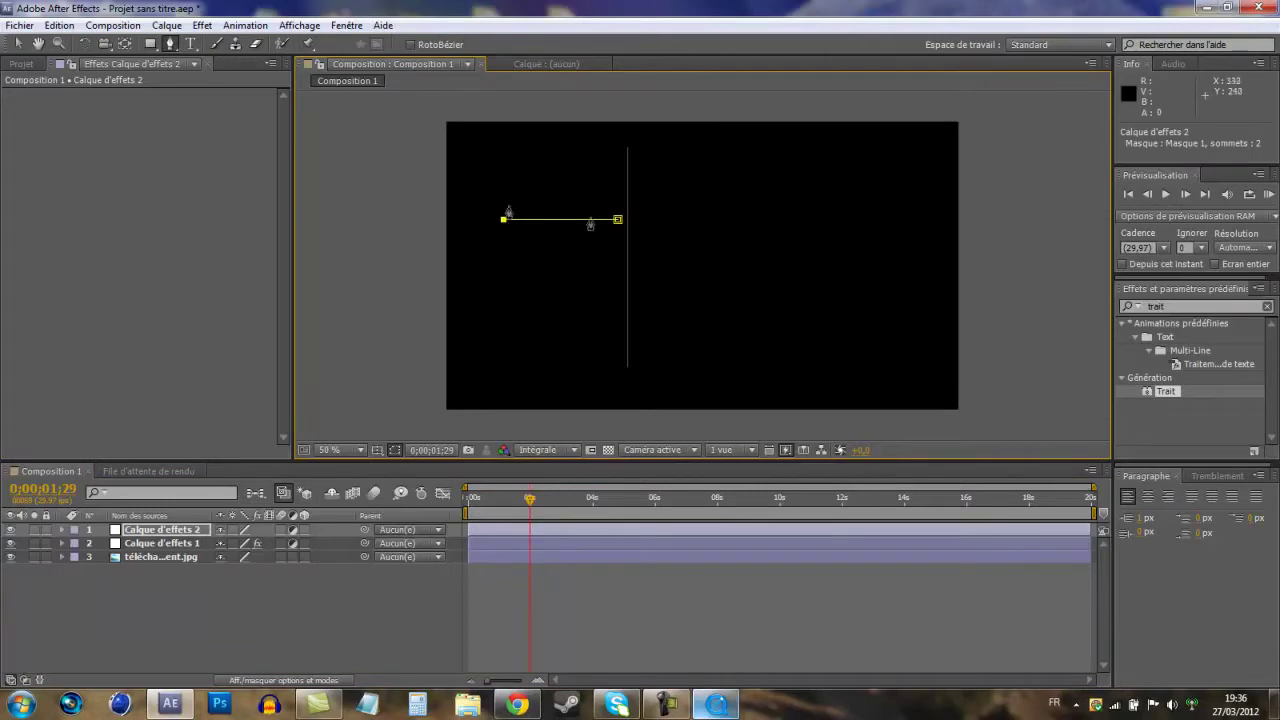
- Apply the Trait effect to the second adjustment layer and keyframe its Fin from about 0;00;01;29, reaching 100% at 0;00;03;00
drag(1166, 391, 145, 532)
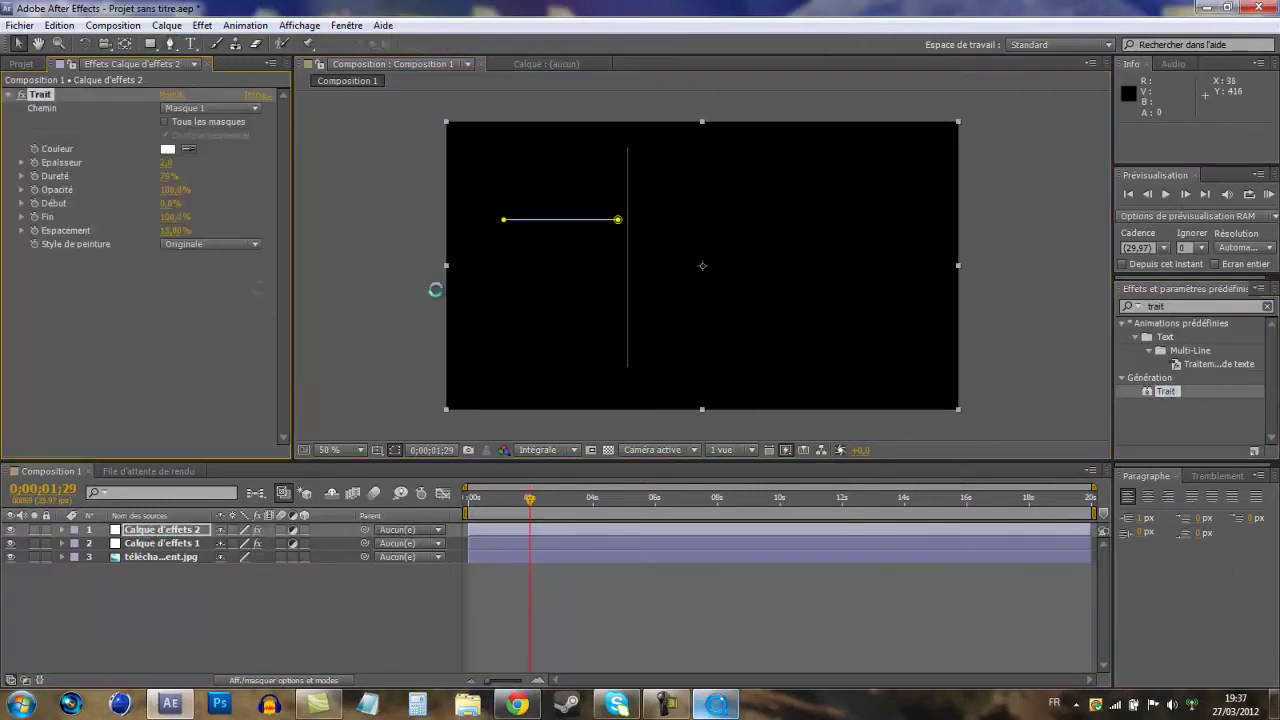
mouse_move(527, 497)
mouse_down()
mouse_move(430, 497)
mouse_move(547, 497)
mouse_move(532, 497)
mouse_up()
click(33, 216)
drag(55, 227, 48, 227)
drag(530, 497, 561, 497)
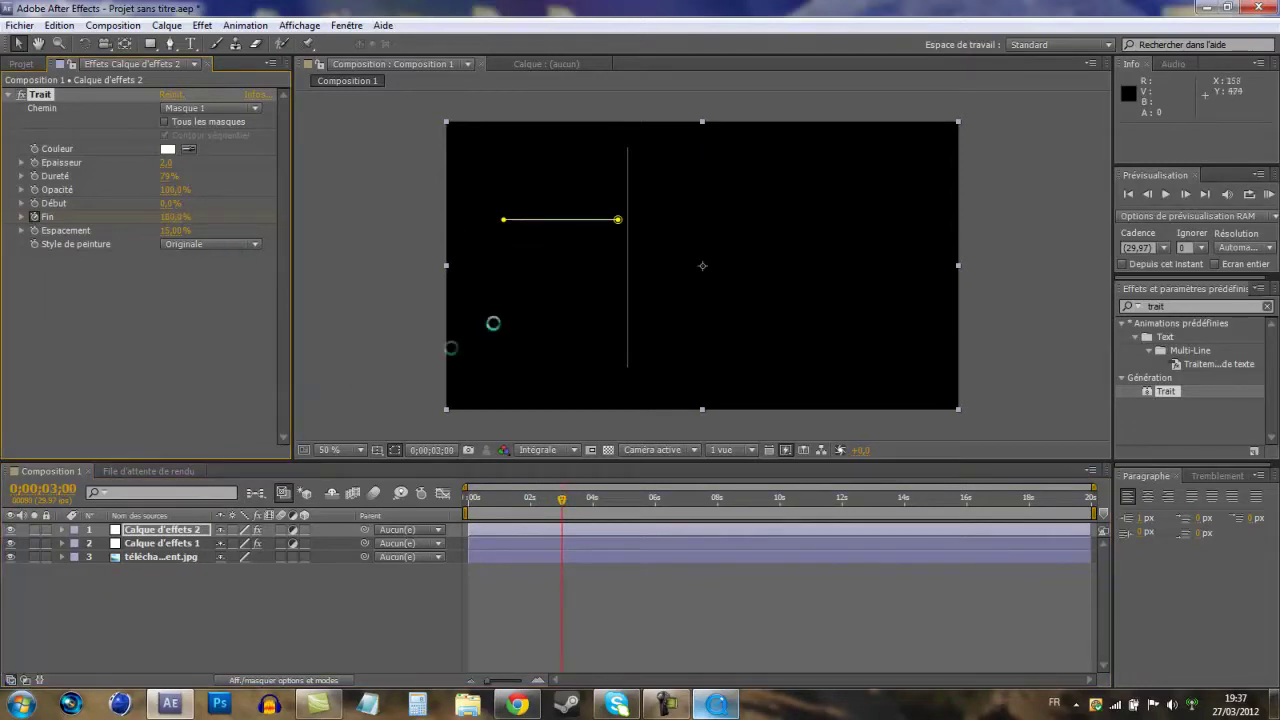
- Change the second adjustment layer's Trait colour to green 04A500 and preview the horizontal line animation
click(331, 388)
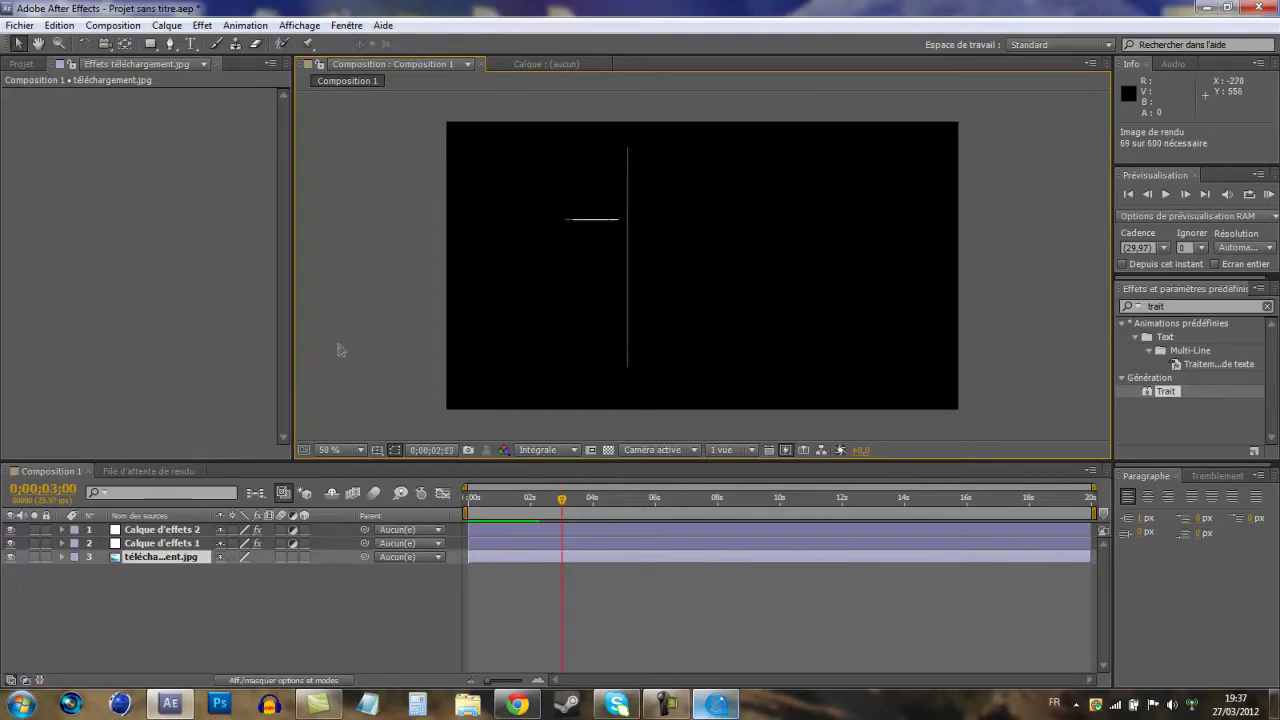
double_click(353, 303)
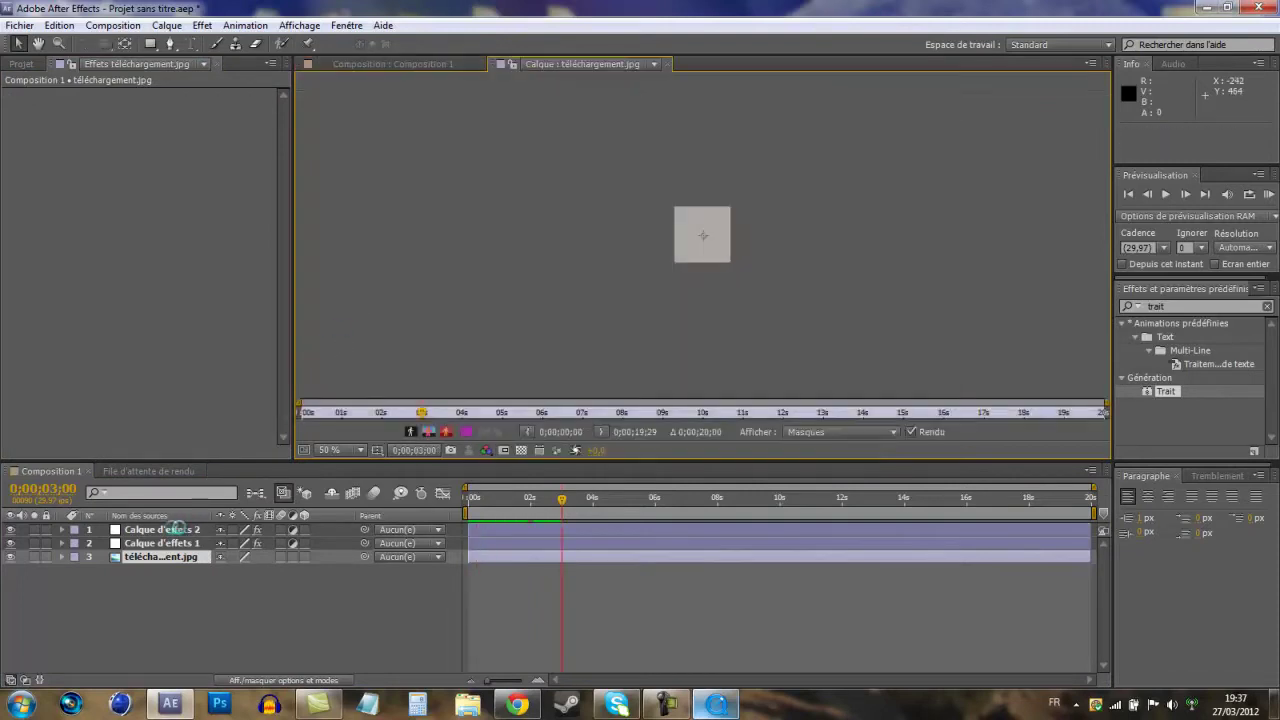
click(178, 529)
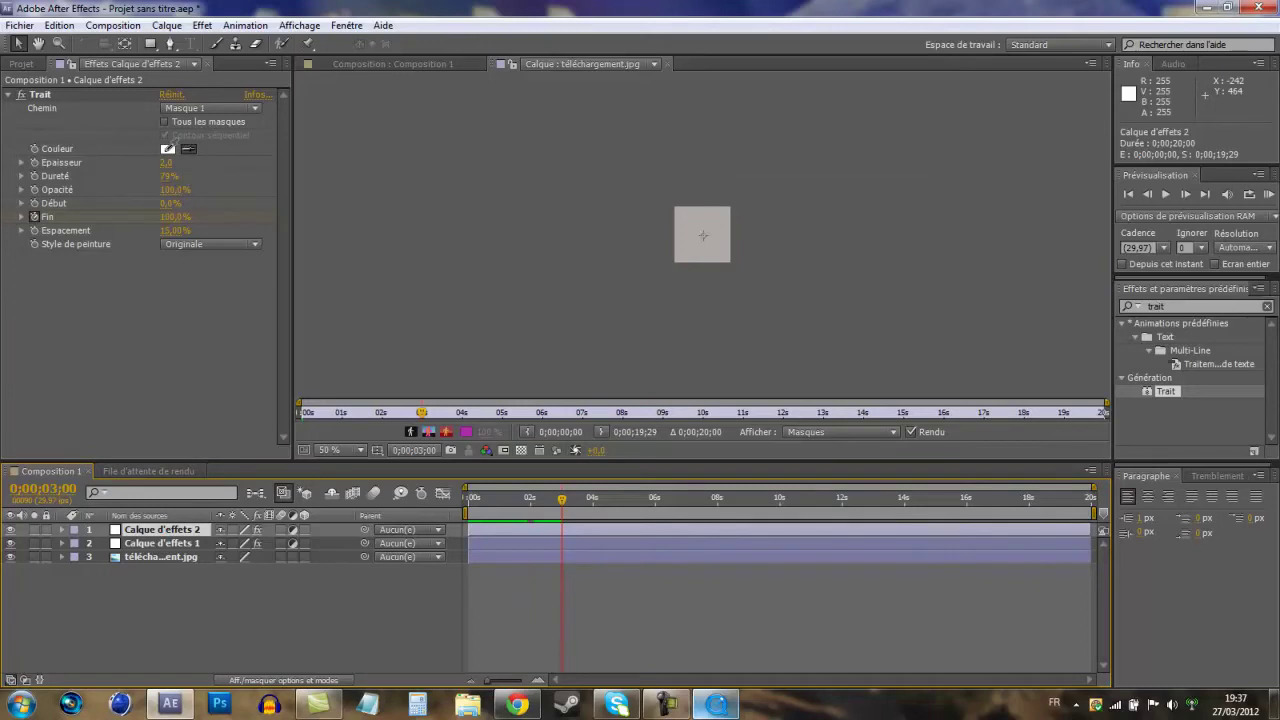
mouse_move(731, 450)
mouse_down()
mouse_move(734, 536)
mouse_move(716, 446)
mouse_move(745, 481)
mouse_up()
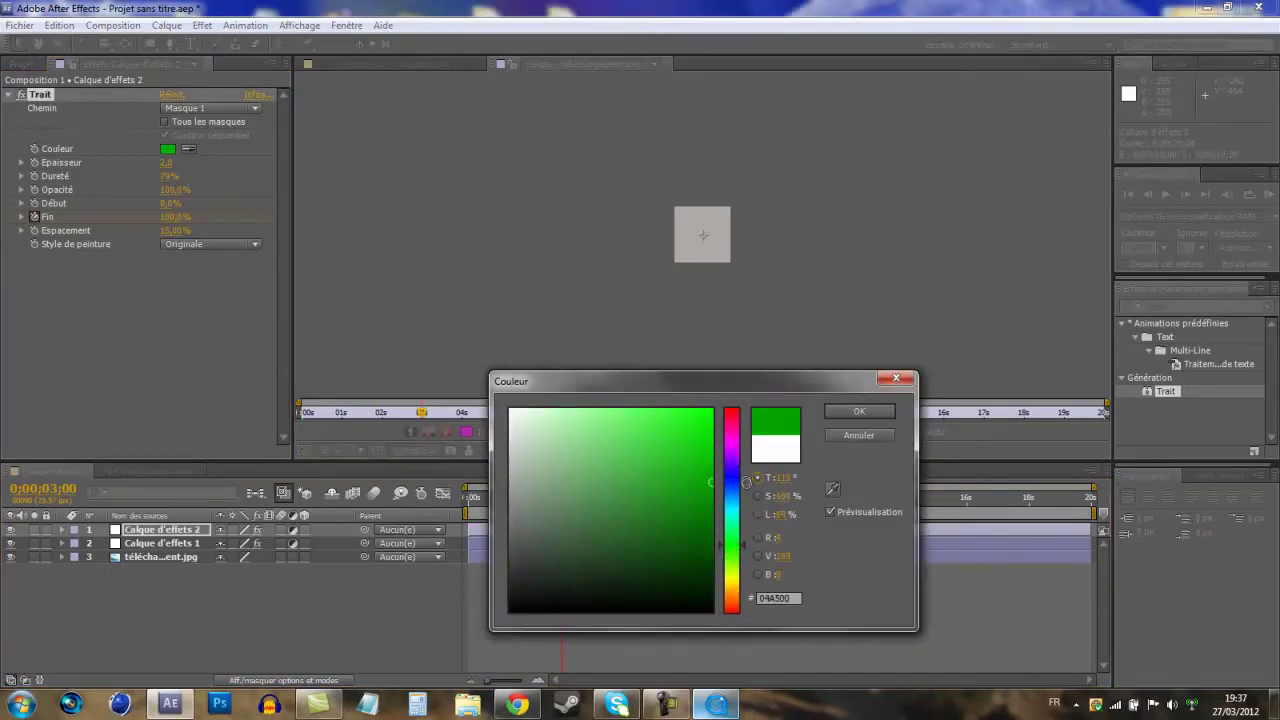
click(832, 416)
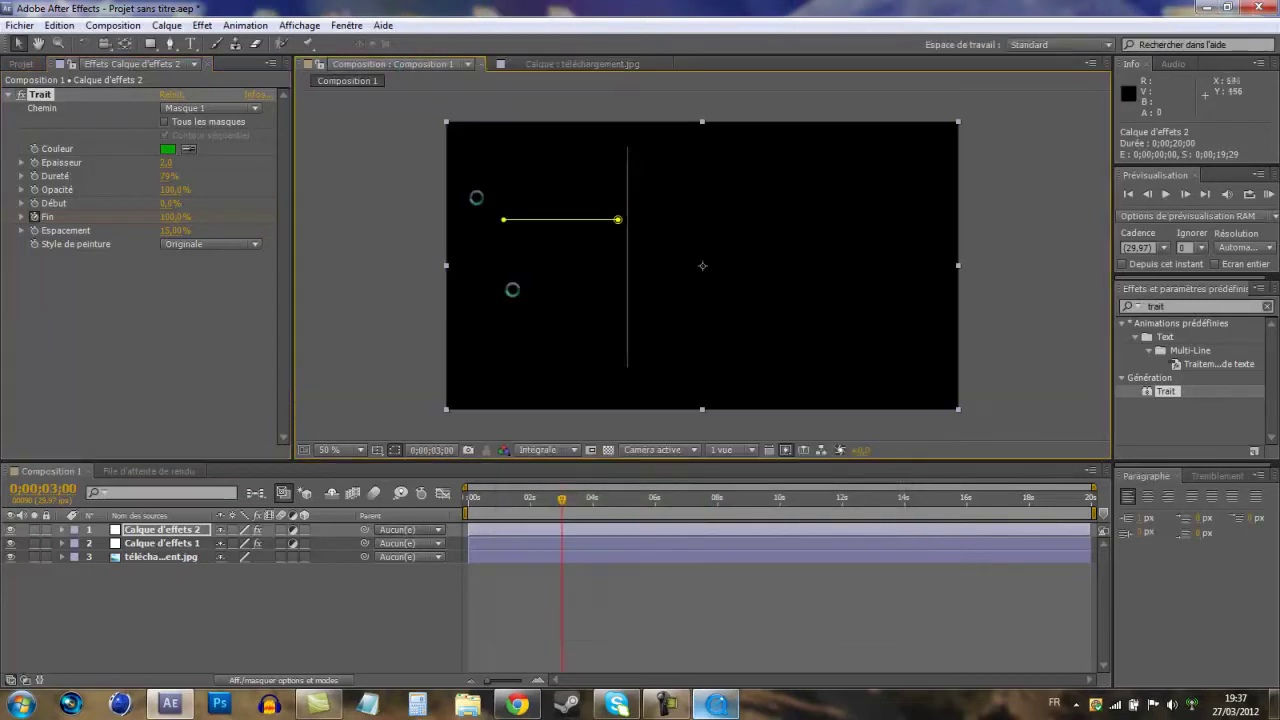
key(KP_0)
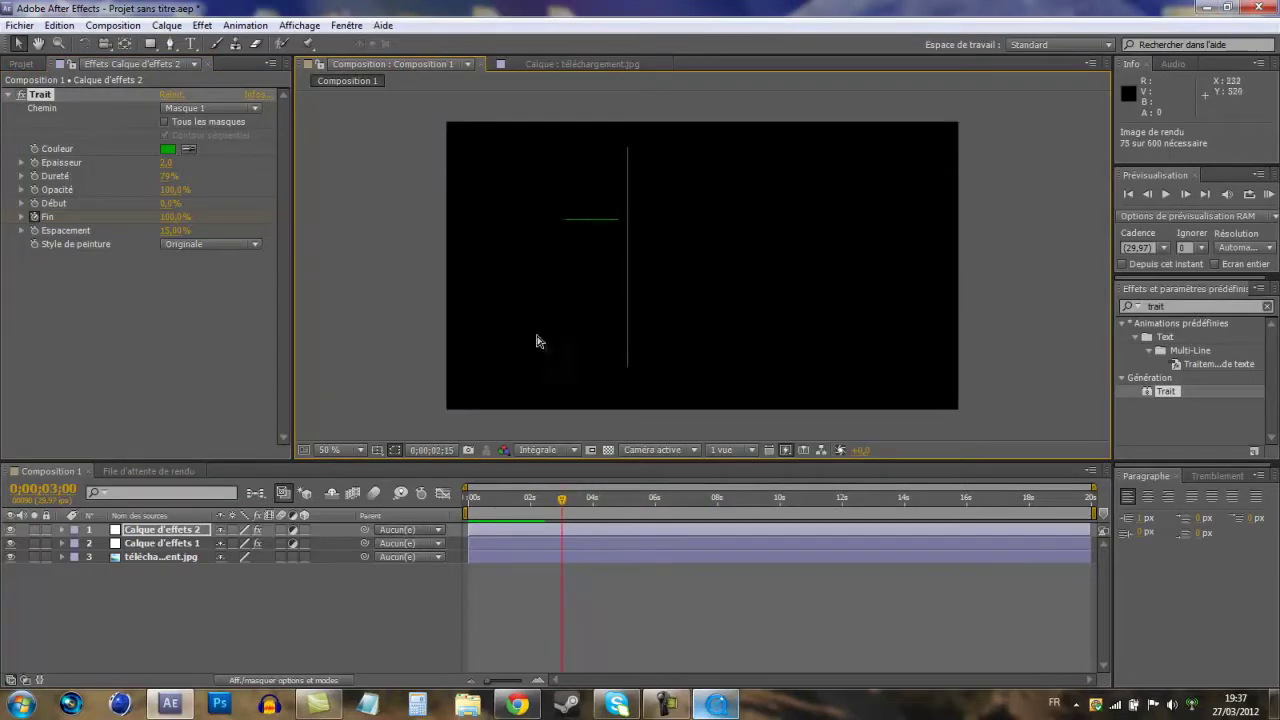
key(space)
- At 0;00;02;02, add a text box left of the vertical line reading "tuto" in the Kozuka Gothic Pro font
drag(562, 499, 531, 499)
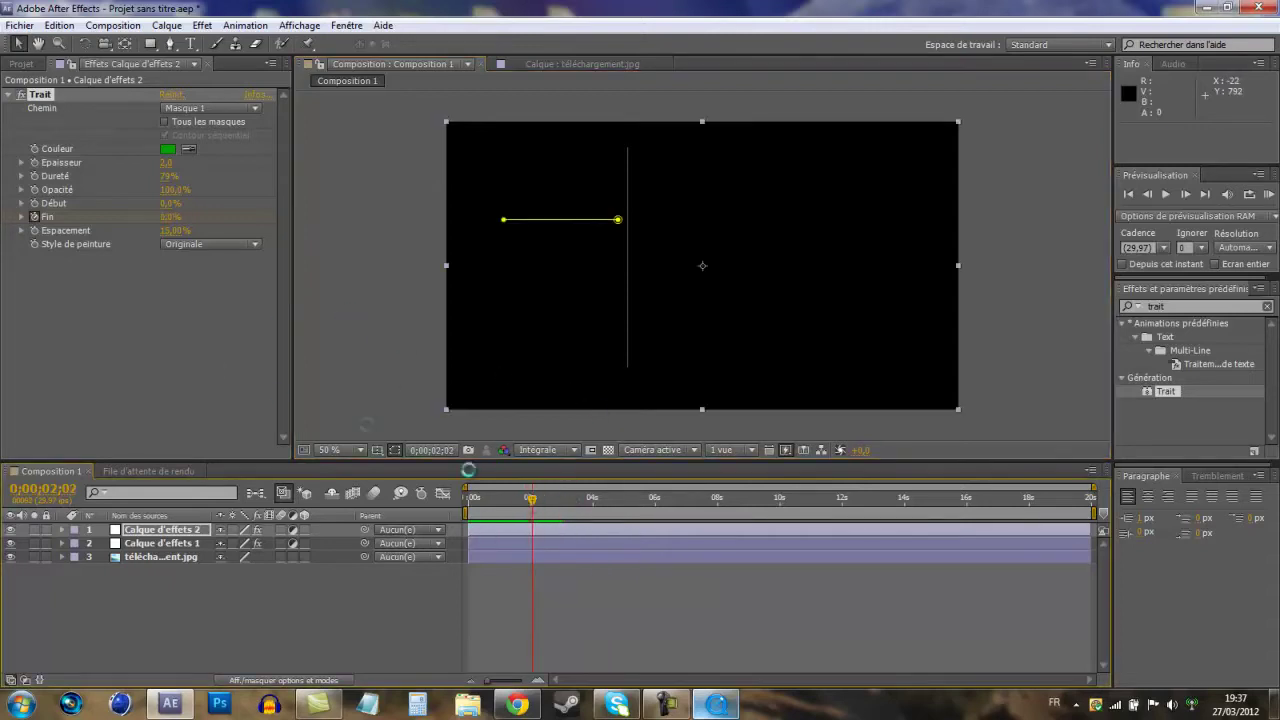
click(190, 43)
drag(489, 176, 618, 212)
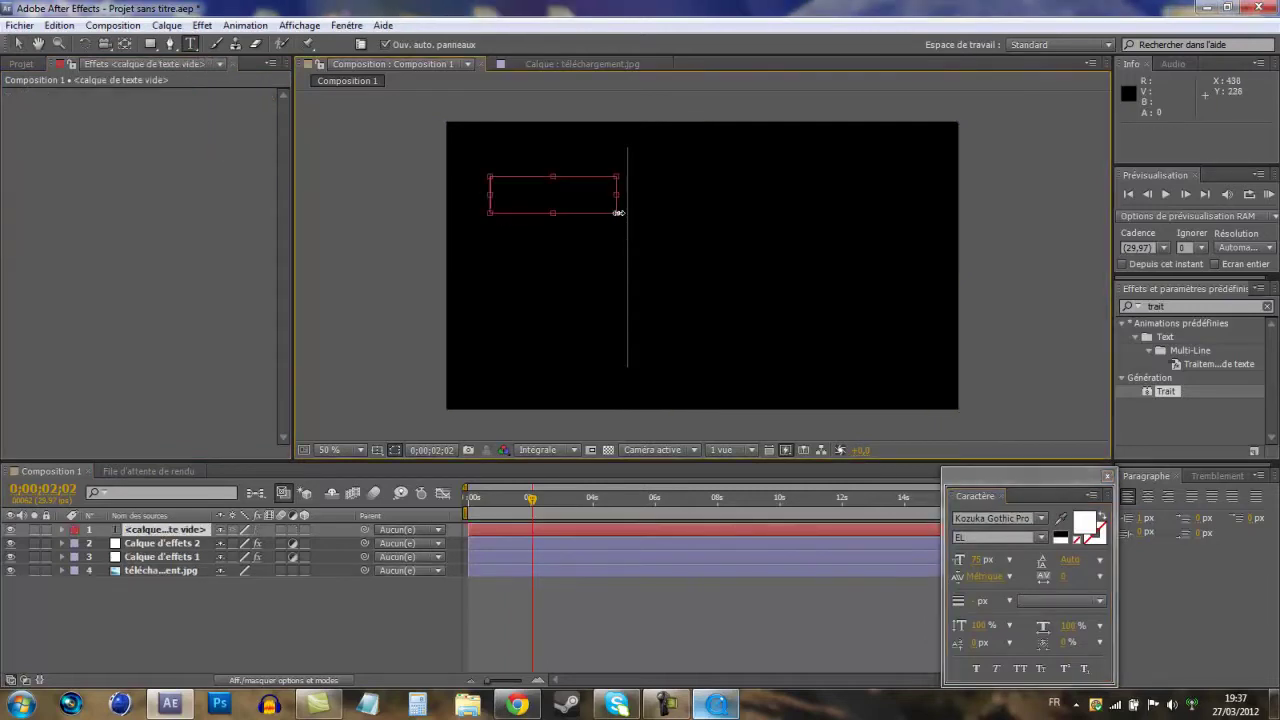
text(tuto)
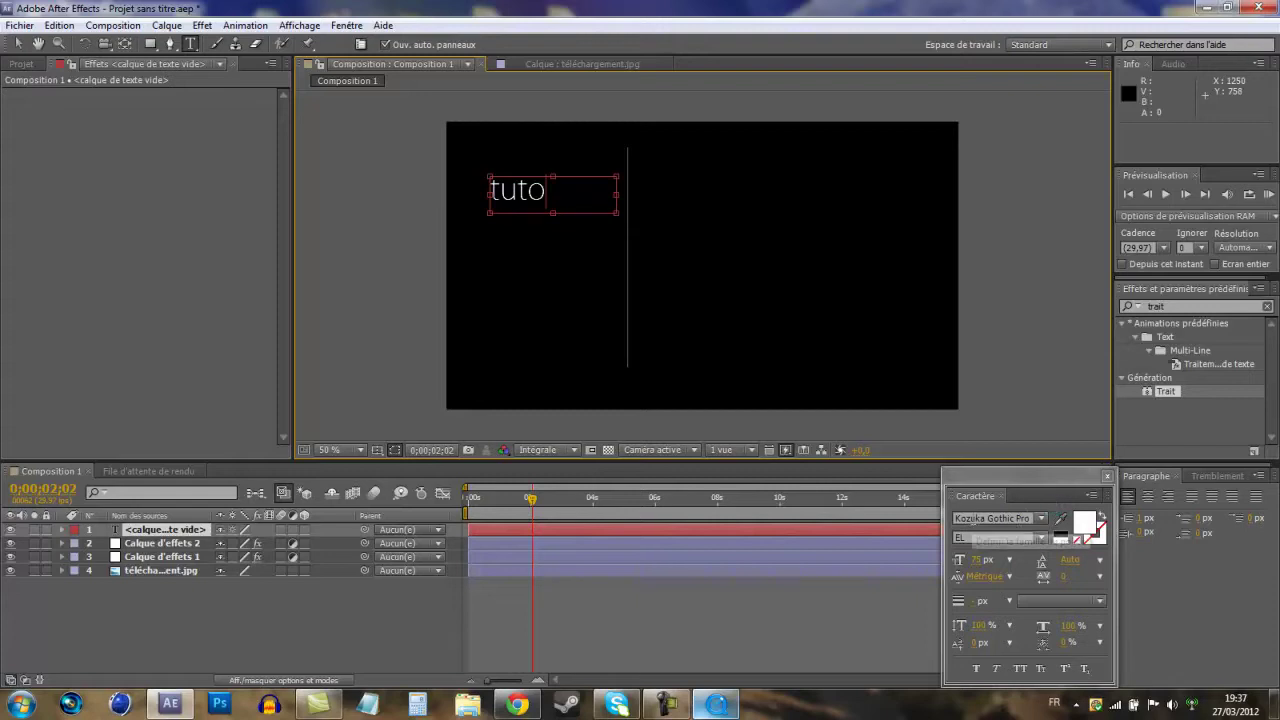
click(1040, 518)
mouse_move(1106, 447)
mouse_down()
mouse_move(1109, 347)
mouse_move(1109, 437)
mouse_up()
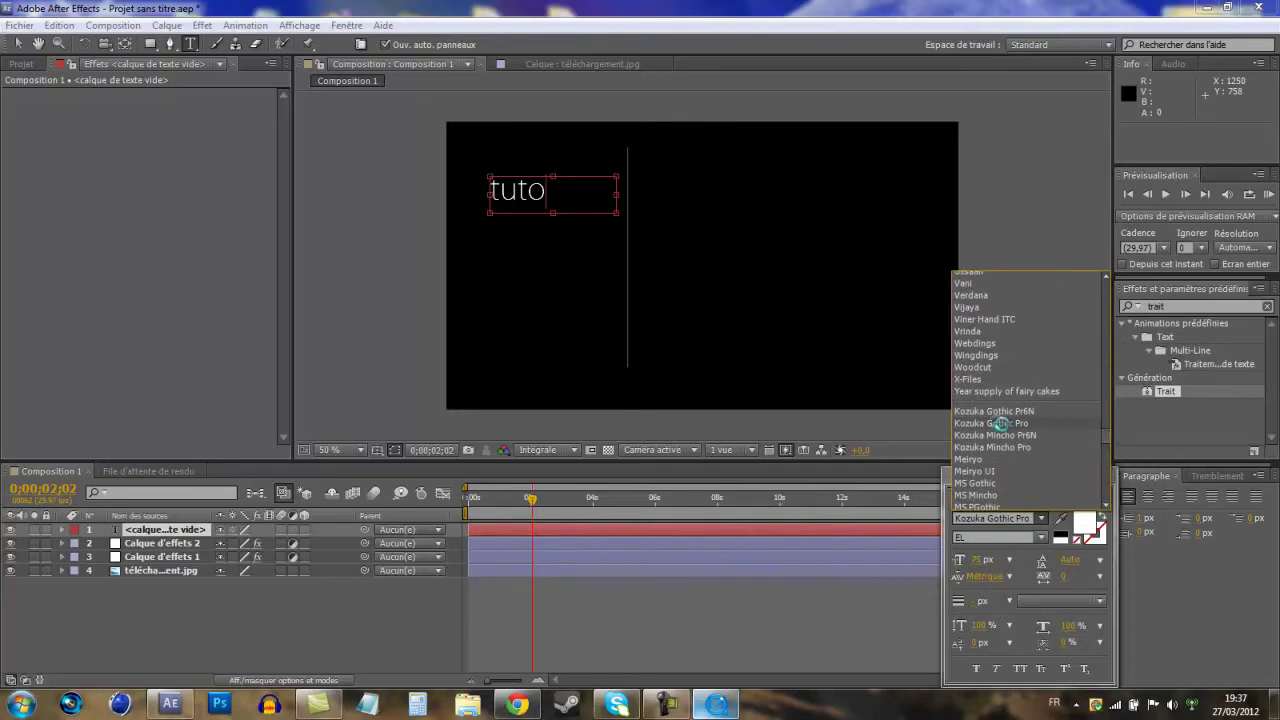
click(991, 423)
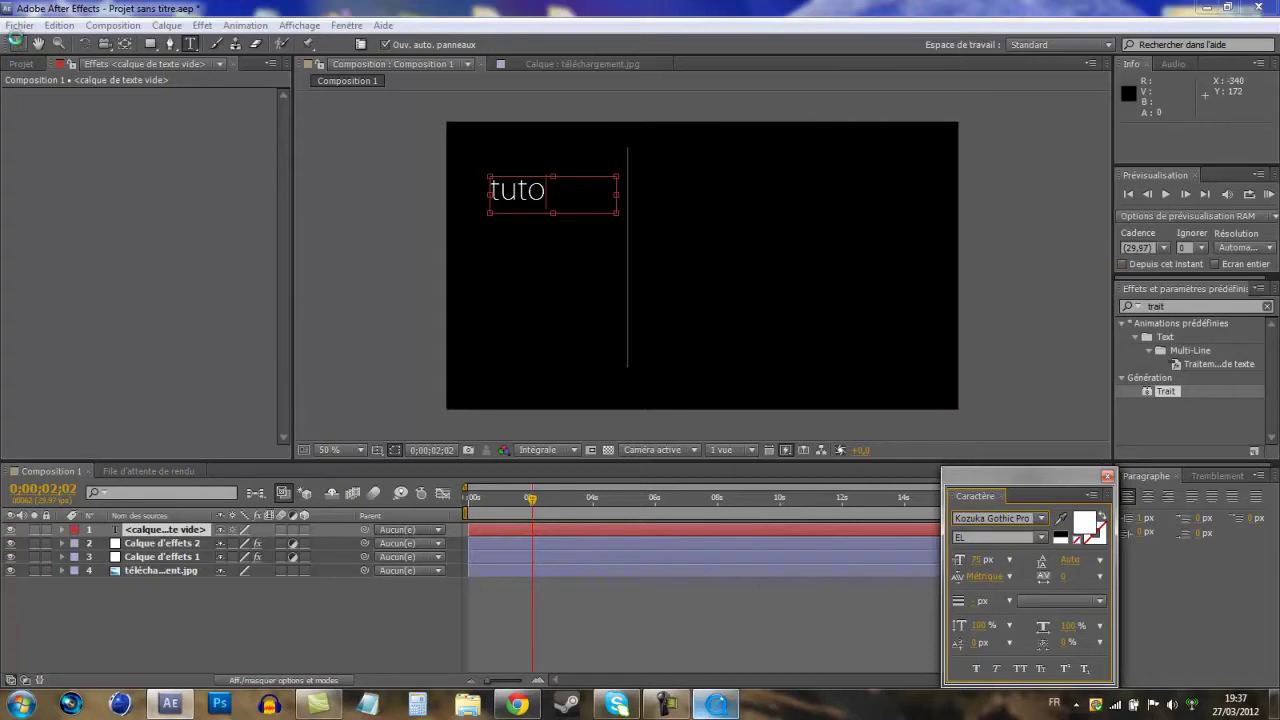
- Widen the "tuto" text and place it just above the green horizontal line, checking against the line at 0;00;03;02
click(16, 42)
drag(514, 189, 560, 195)
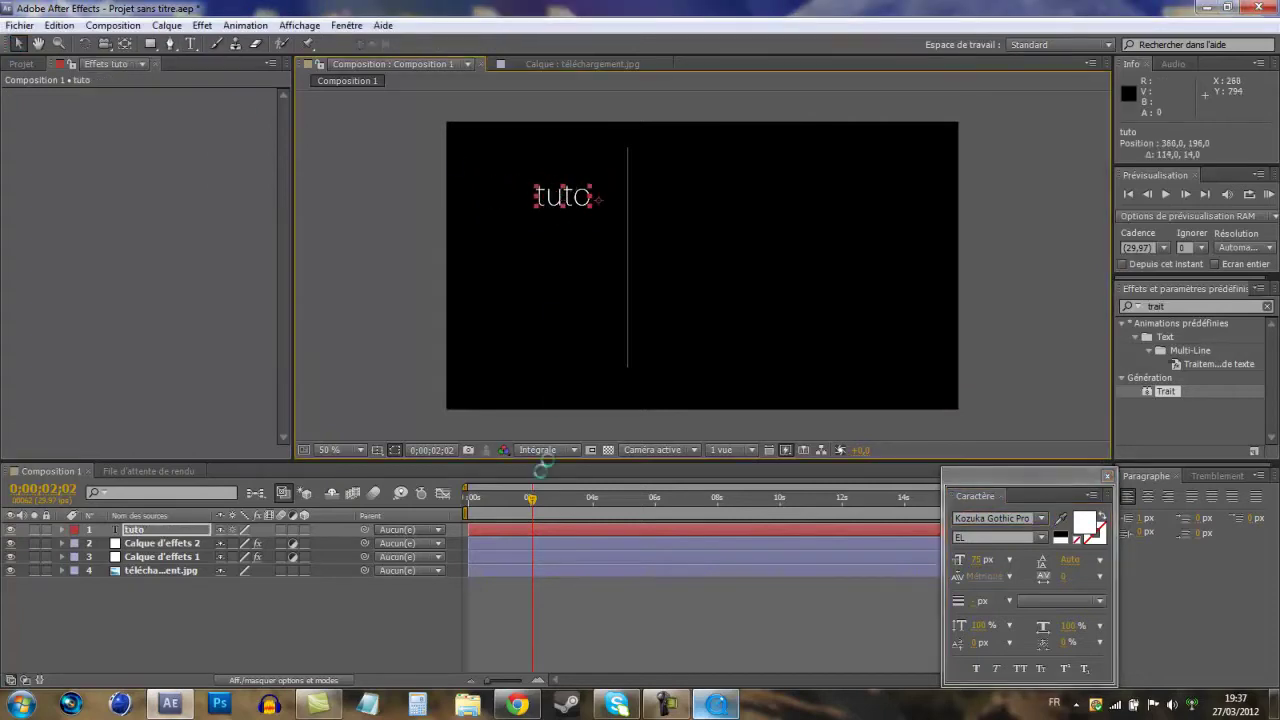
drag(533, 497, 563, 497)
mouse_move(583, 195)
mouse_down()
mouse_move(564, 208)
mouse_move(579, 192)
mouse_move(579, 207)
mouse_up()
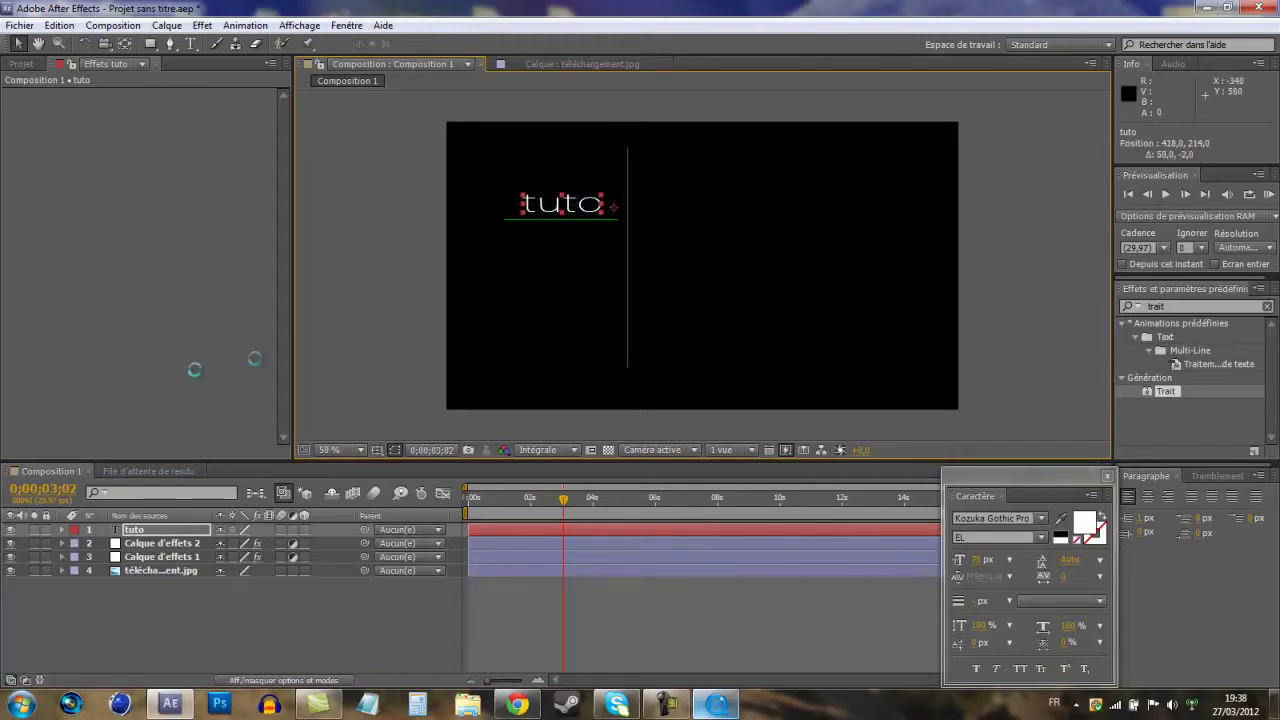
- Search the effects and presets for "machine" and apply the Machine text animation preset to the "tuto" layer at 0;00;03;02
click(21, 63)
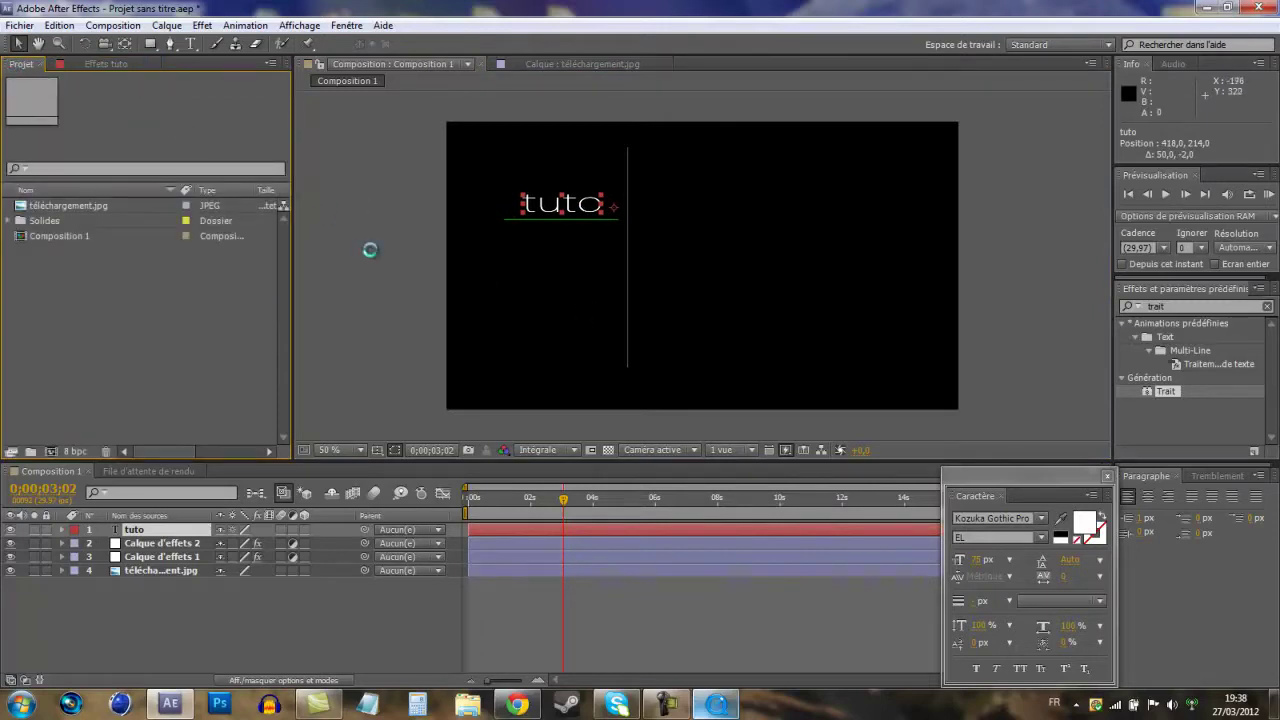
click(702, 271)
click(1157, 306)
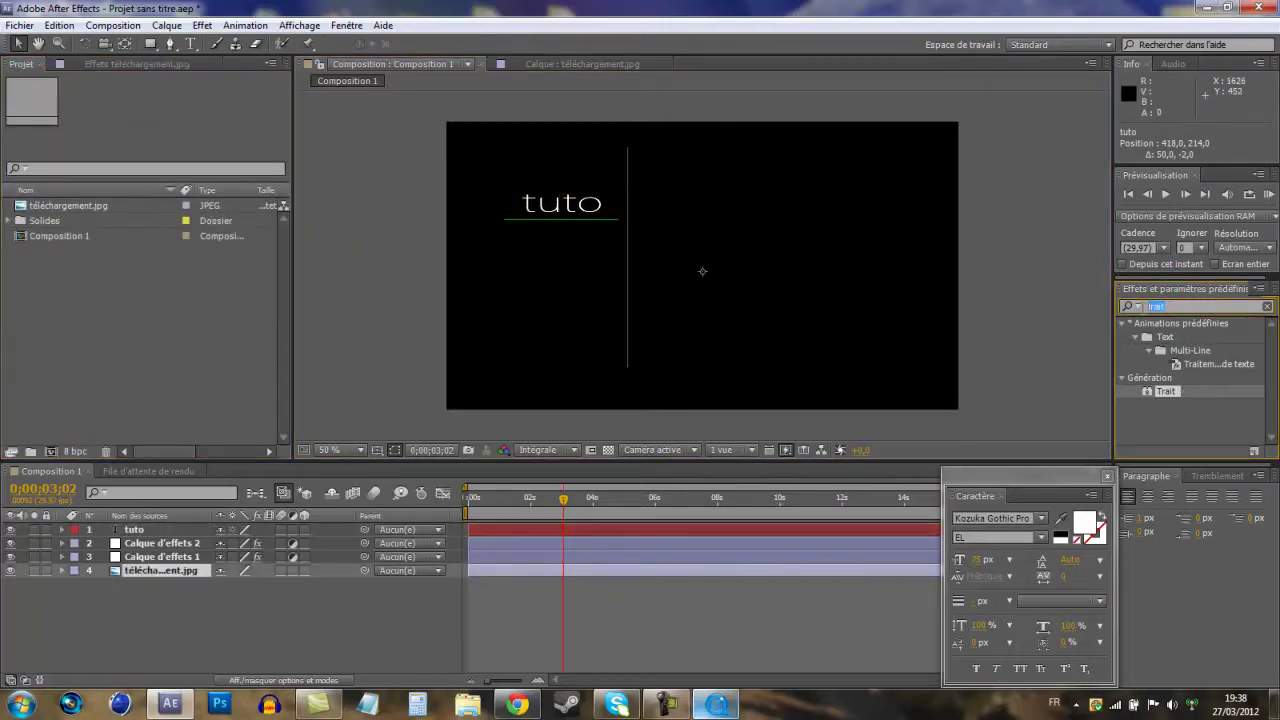
text(machine)
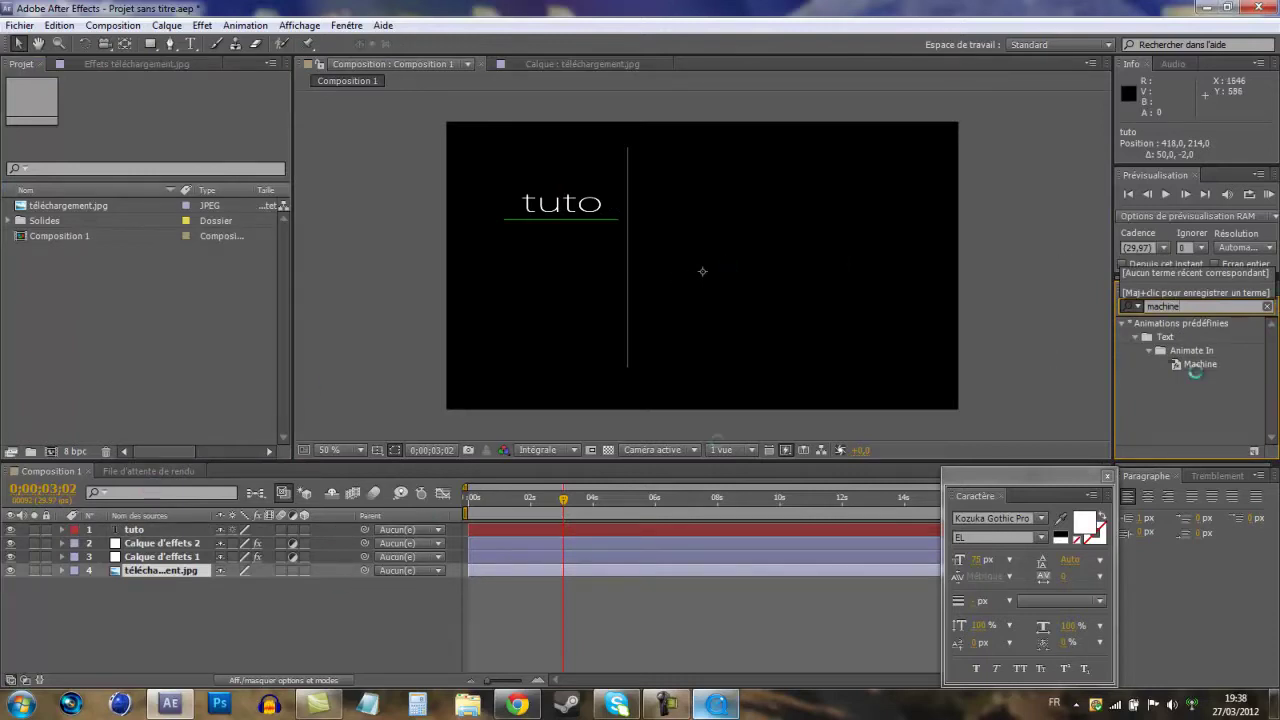
click(128, 529)
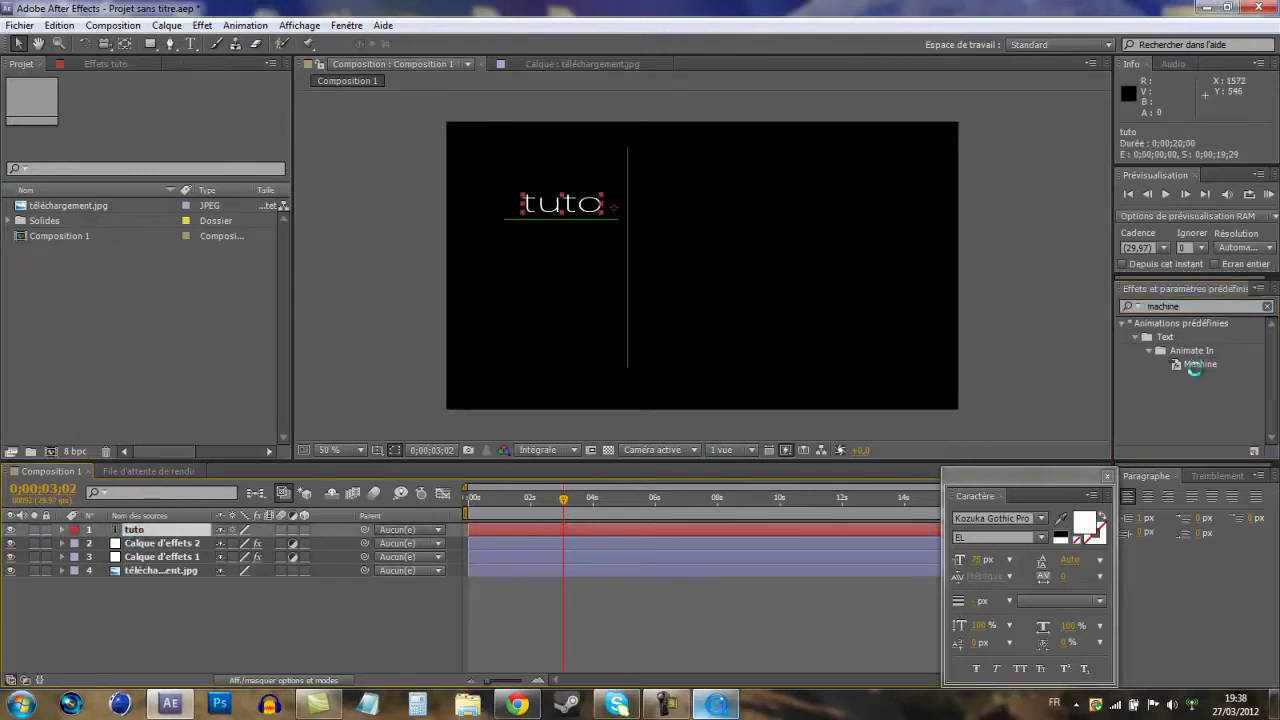
click(1199, 364)
drag(1204, 368, 137, 530)
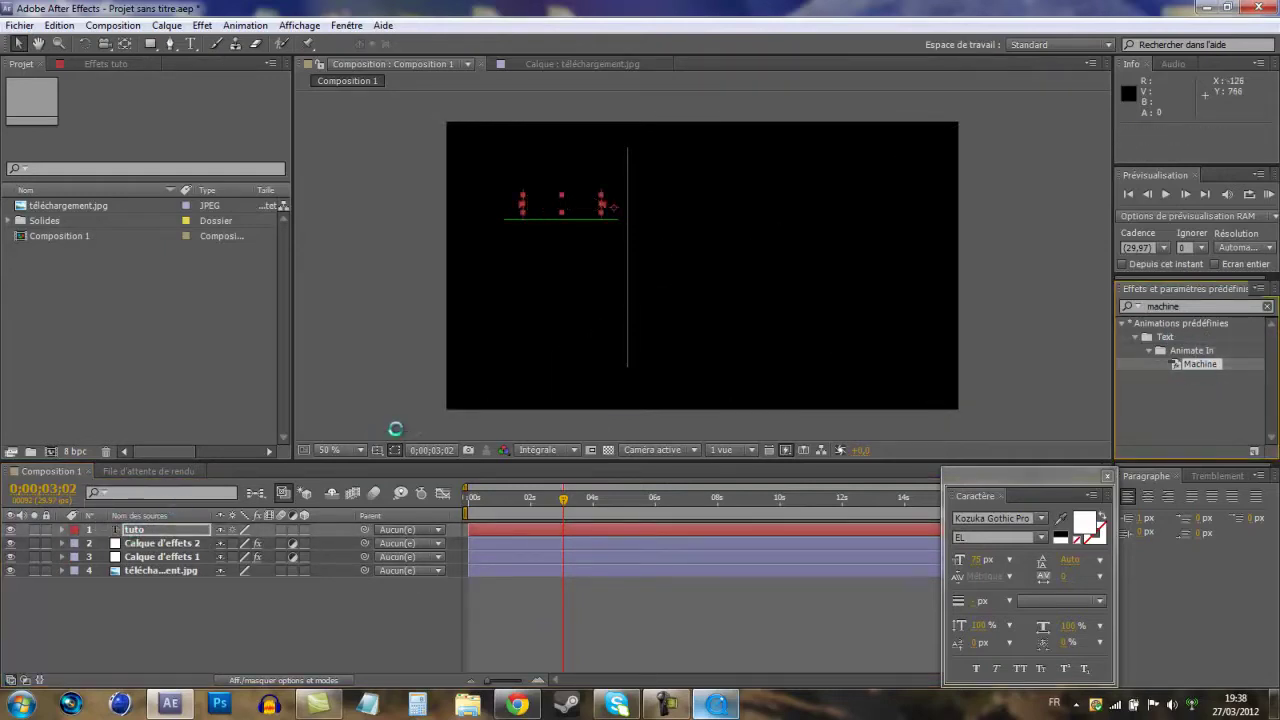
- Return to 0;00;00;00 and expand the "tuto" layer's Animation 1 down to its range selector's Début, Fin and Décalage properties
drag(565, 502, 189, 536)
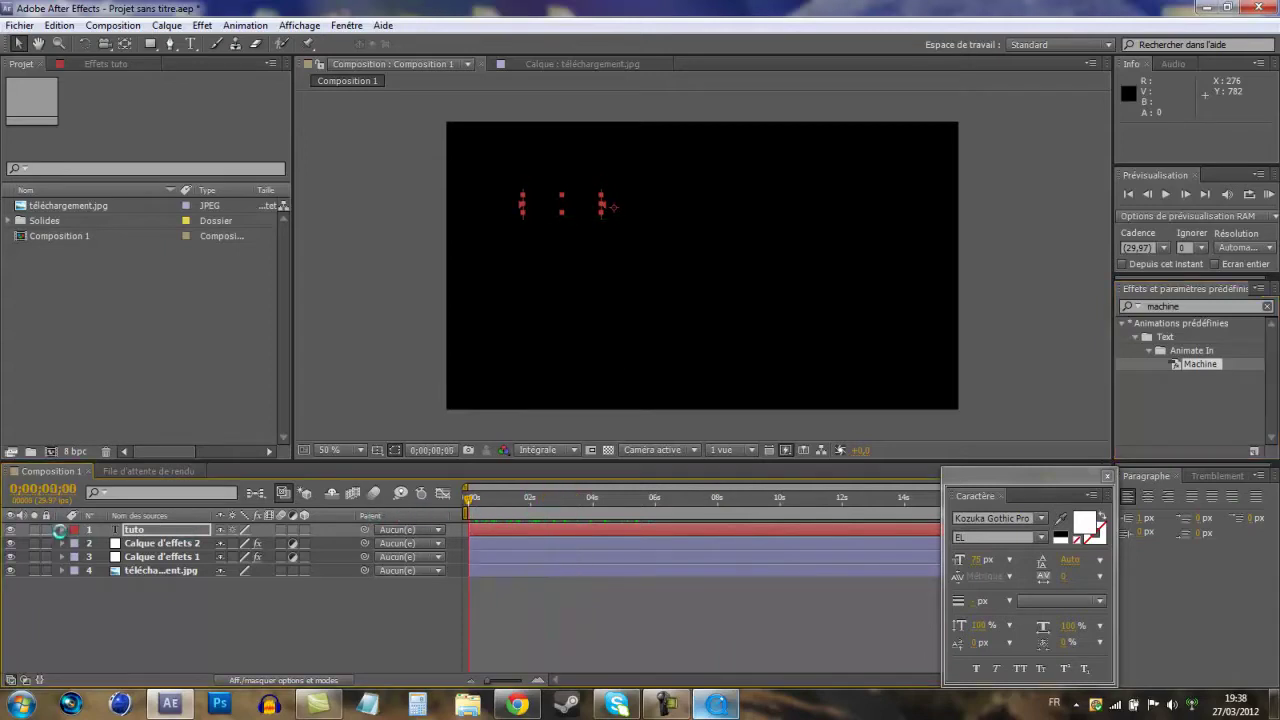
click(62, 529)
click(73, 544)
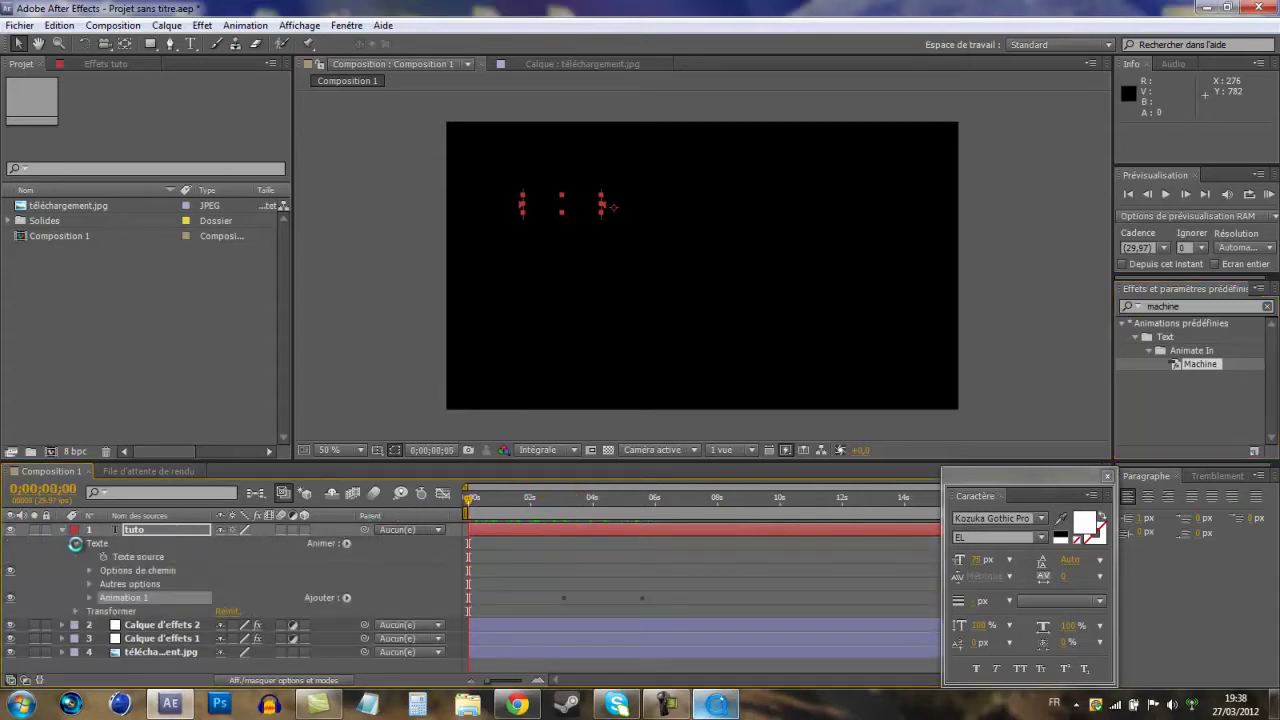
click(88, 597)
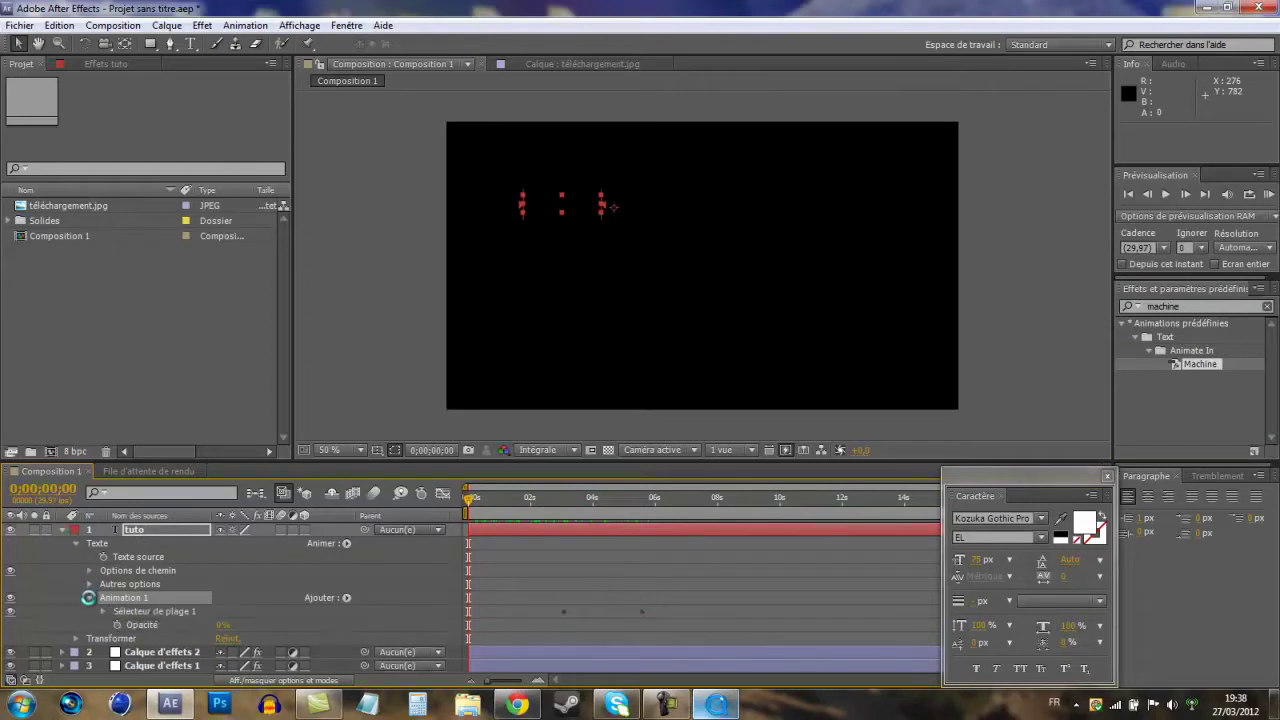
click(102, 611)
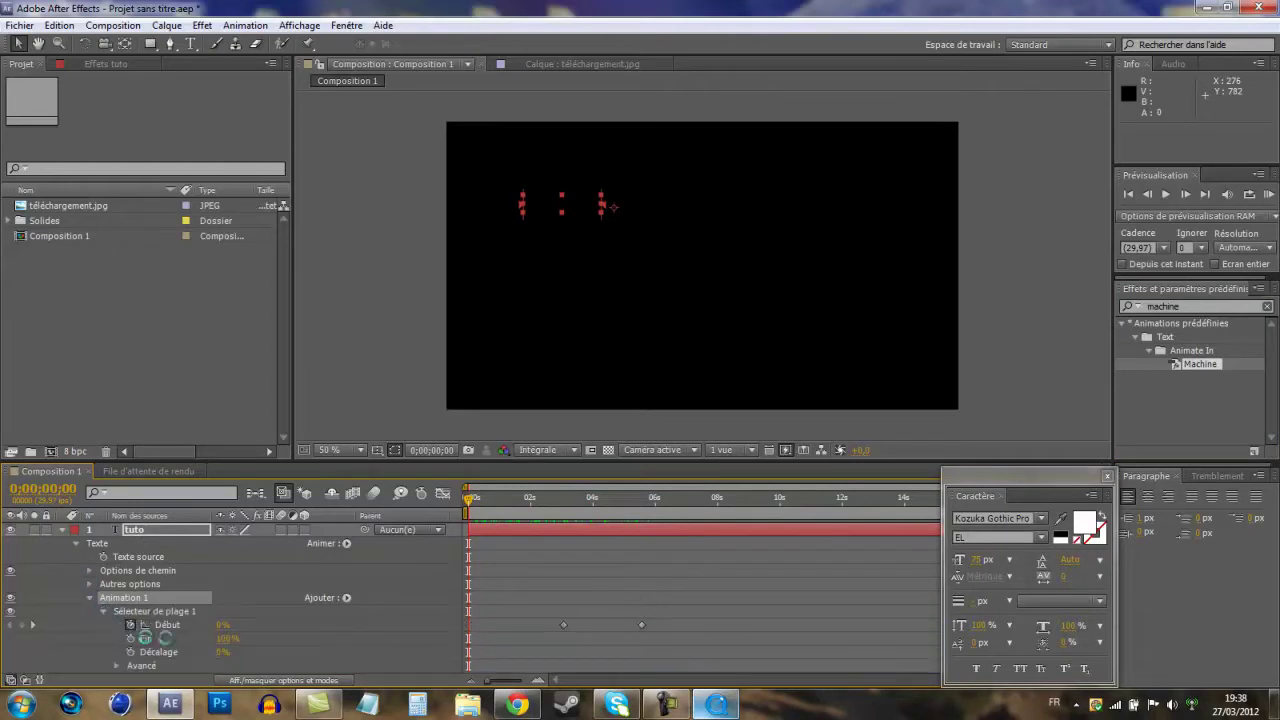
scroll(144, 637, down, 3)
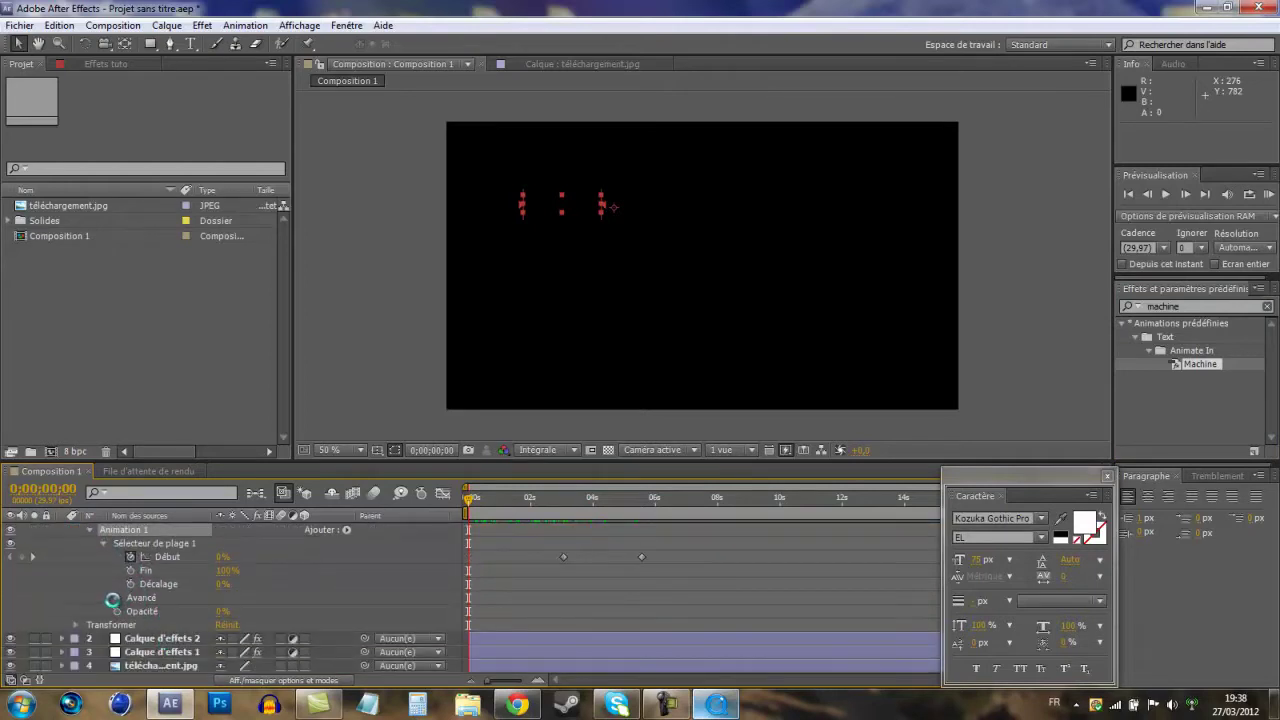
- Clear the range selector's preset Début keyframes and set a single new Début keyframe at 0;00;02;00
click(172, 557)
drag(472, 498, 531, 502)
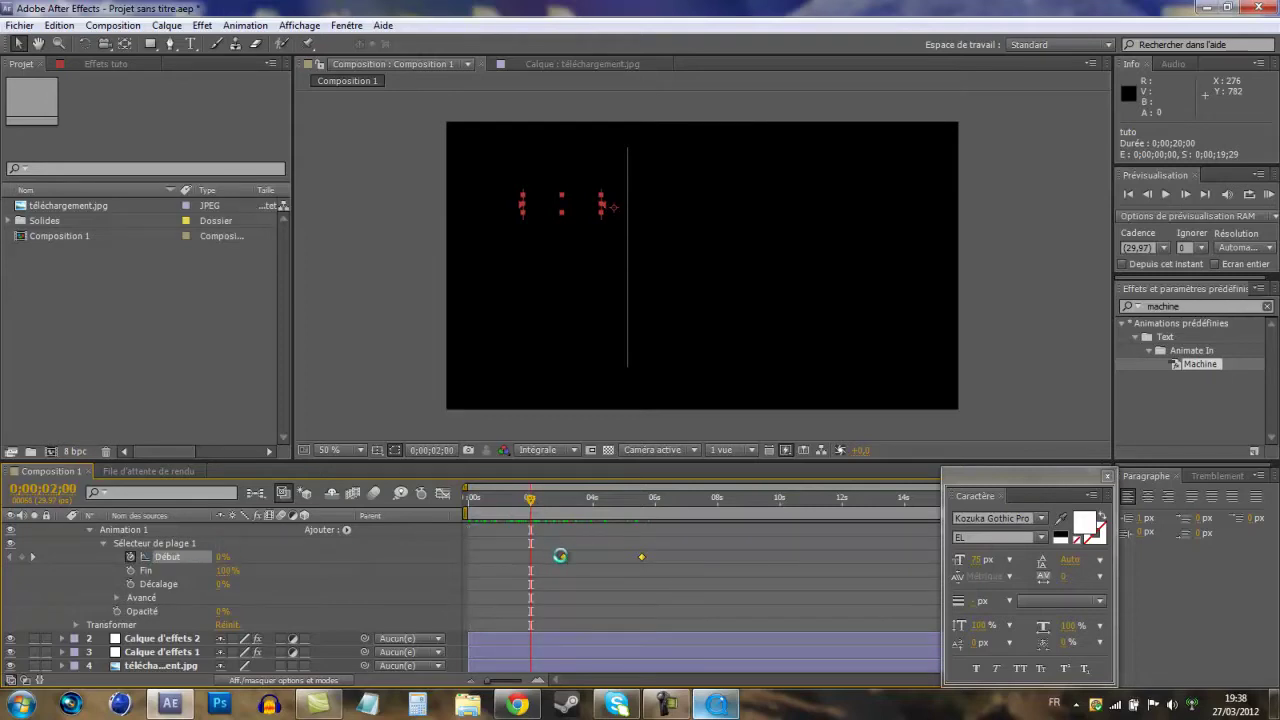
drag(544, 560, 530, 557)
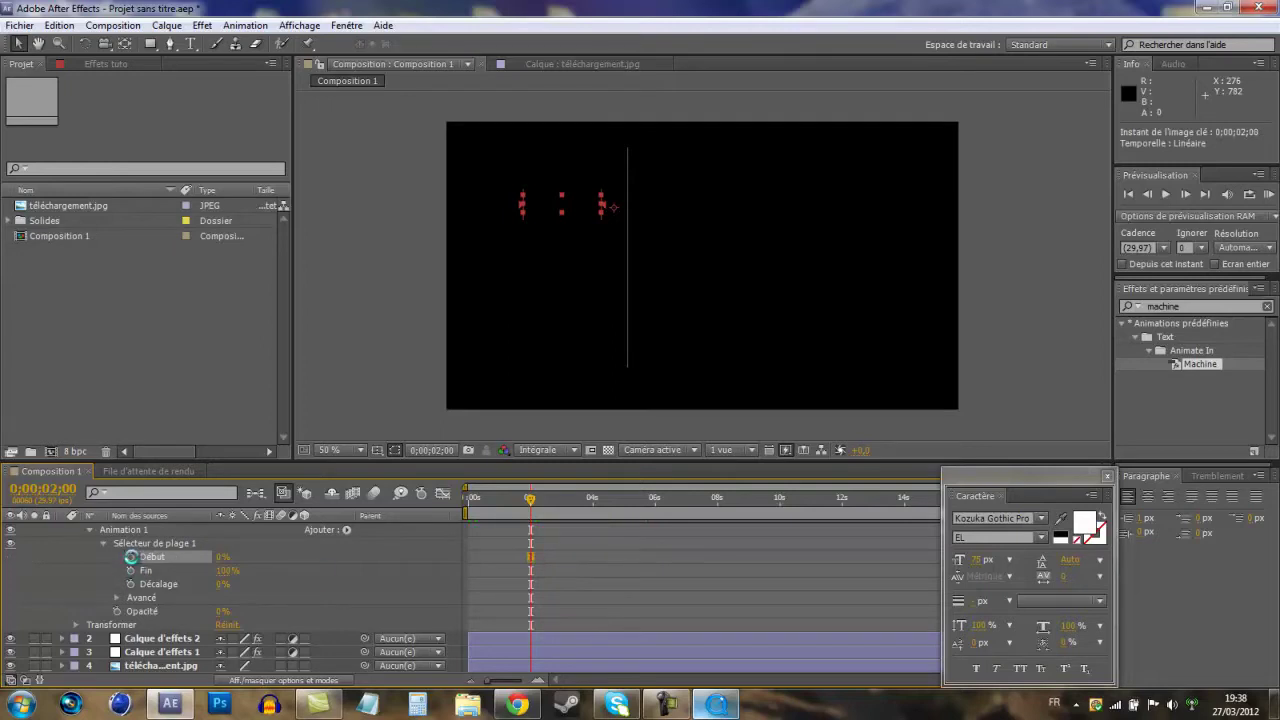
click(127, 557)
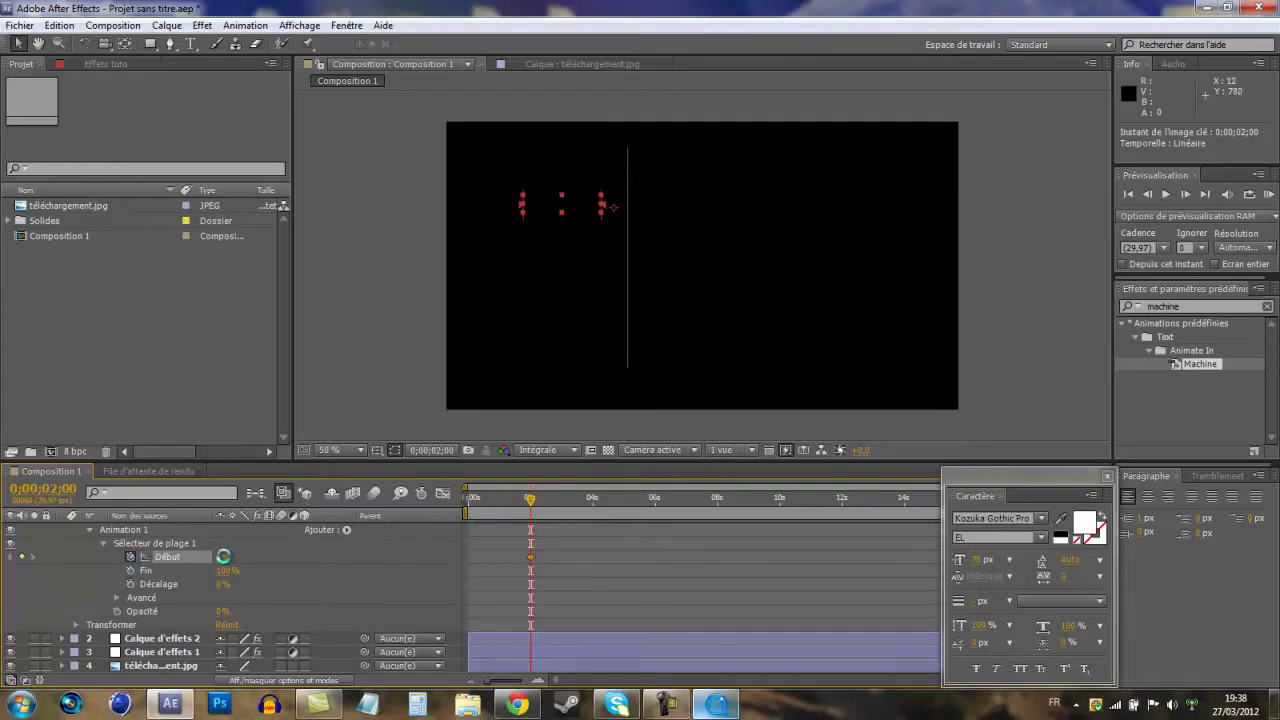
- Add a second Début keyframe at about three seconds and preview the text animation from the start
drag(530, 498, 563, 497)
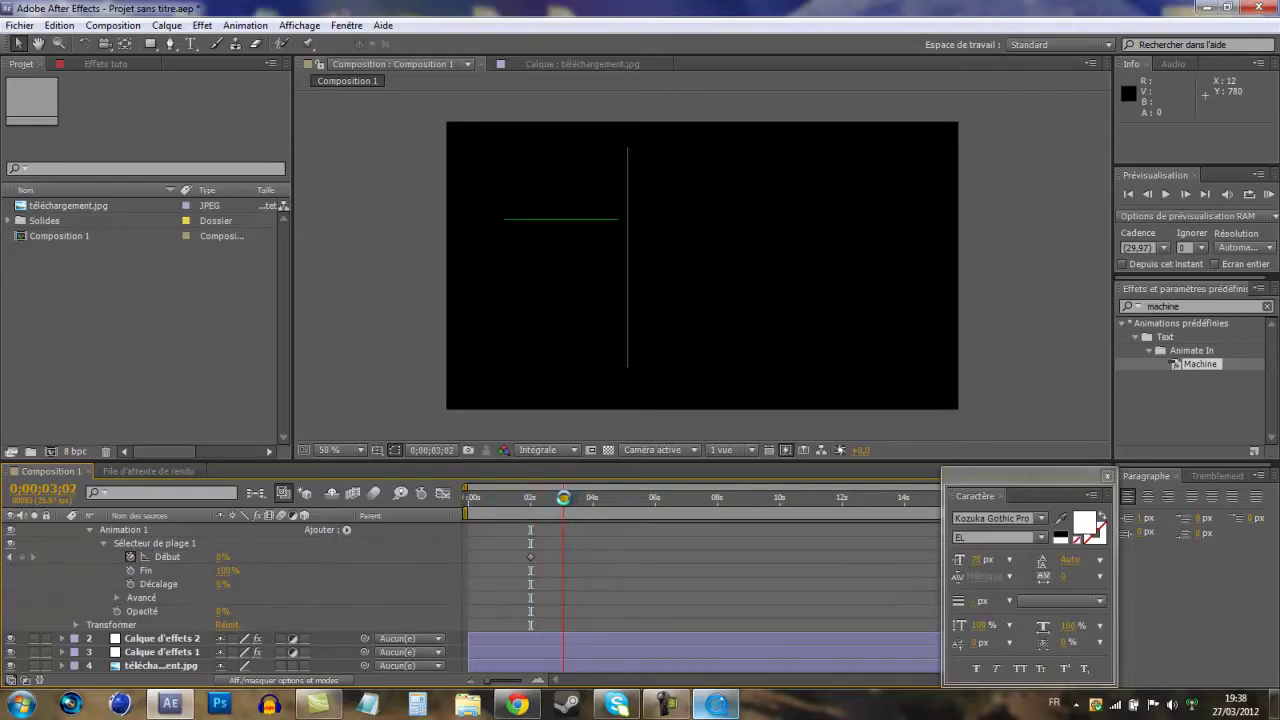
drag(222, 557, 290, 557)
drag(565, 497, 424, 518)
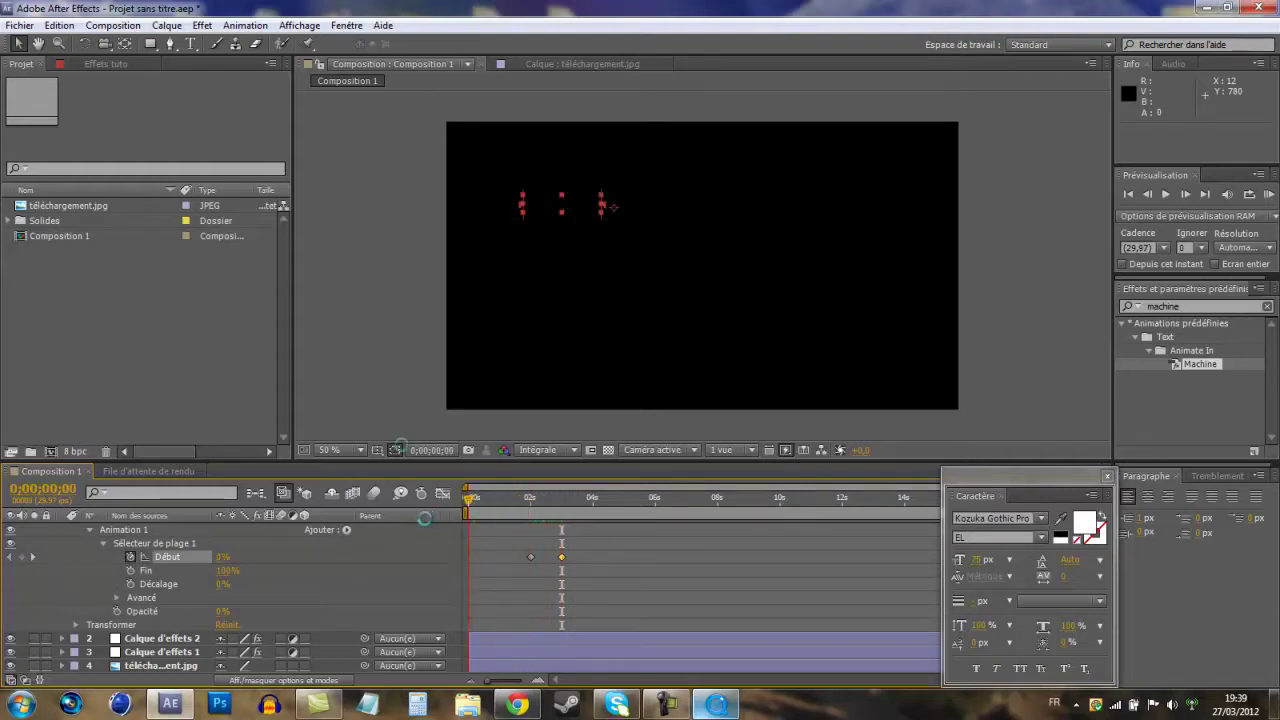
click(394, 363)
key(KP_0)
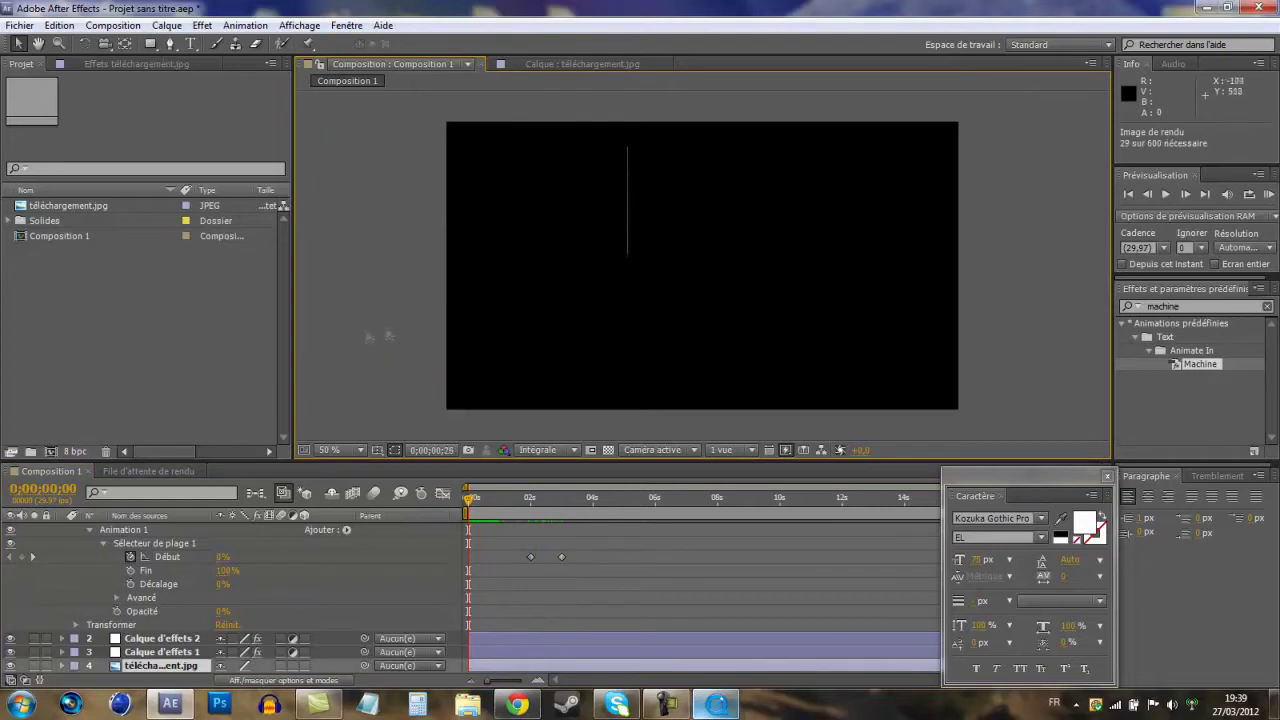
key(space)
key(space)
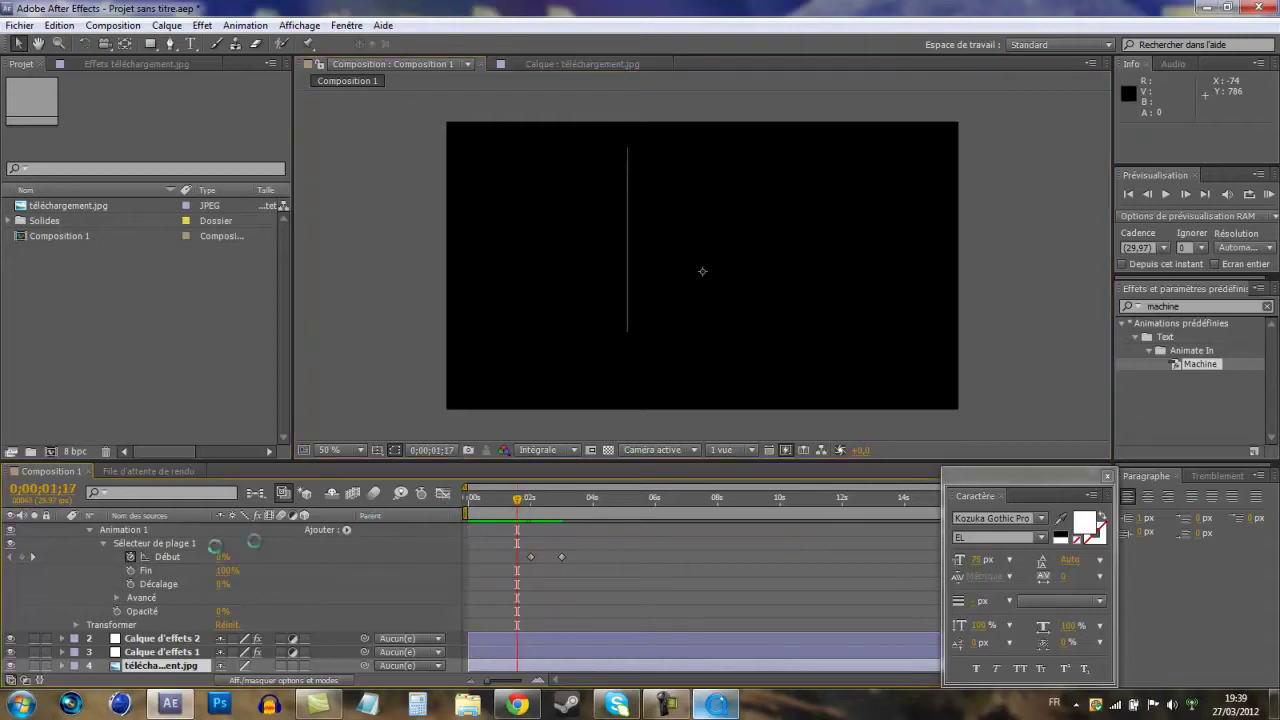
- Remove the Début keyframes and keyframe the range selector's Fin at 0% at 0;00;02;00 and 0;00;02;29
click(130, 557)
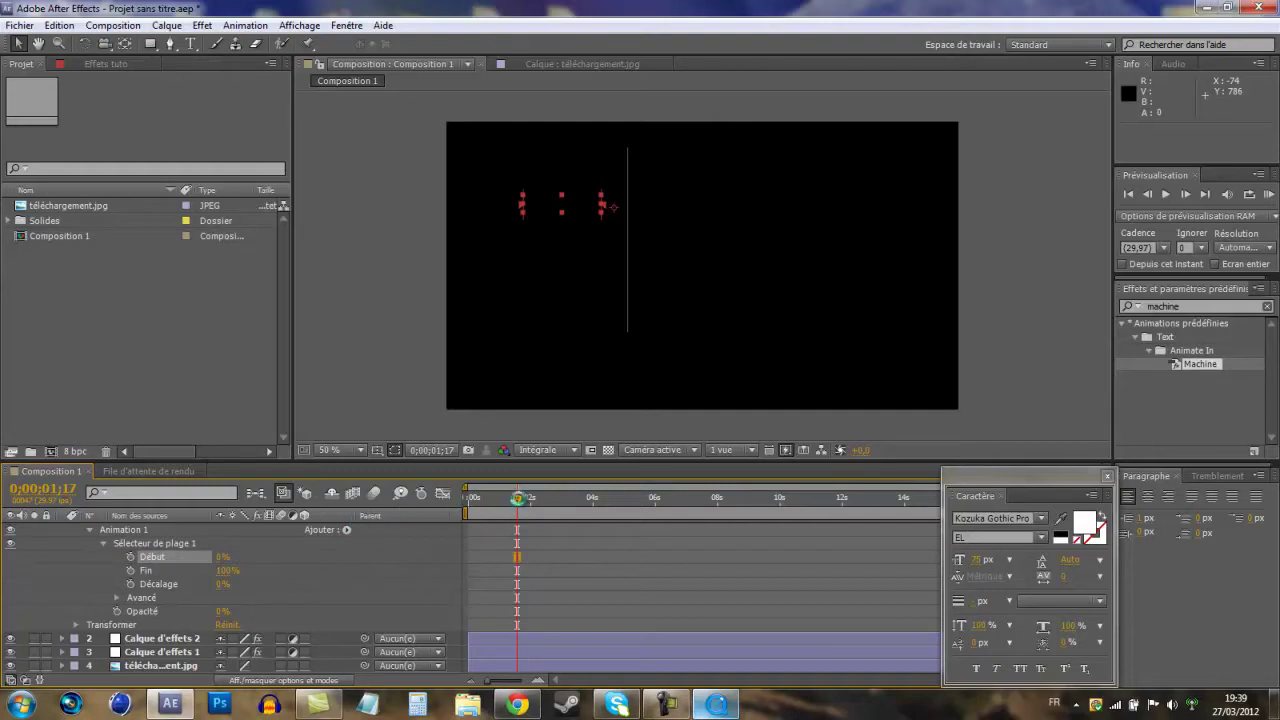
click(527, 497)
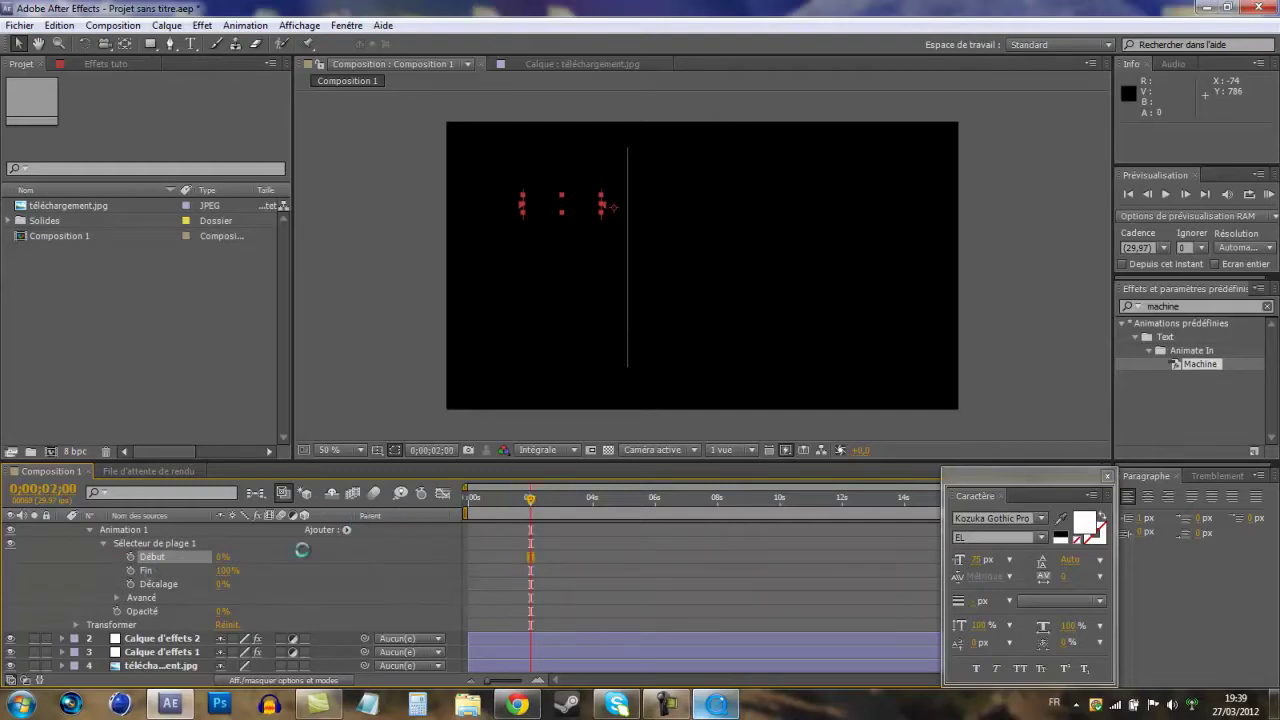
click(130, 570)
drag(226, 570, 45, 583)
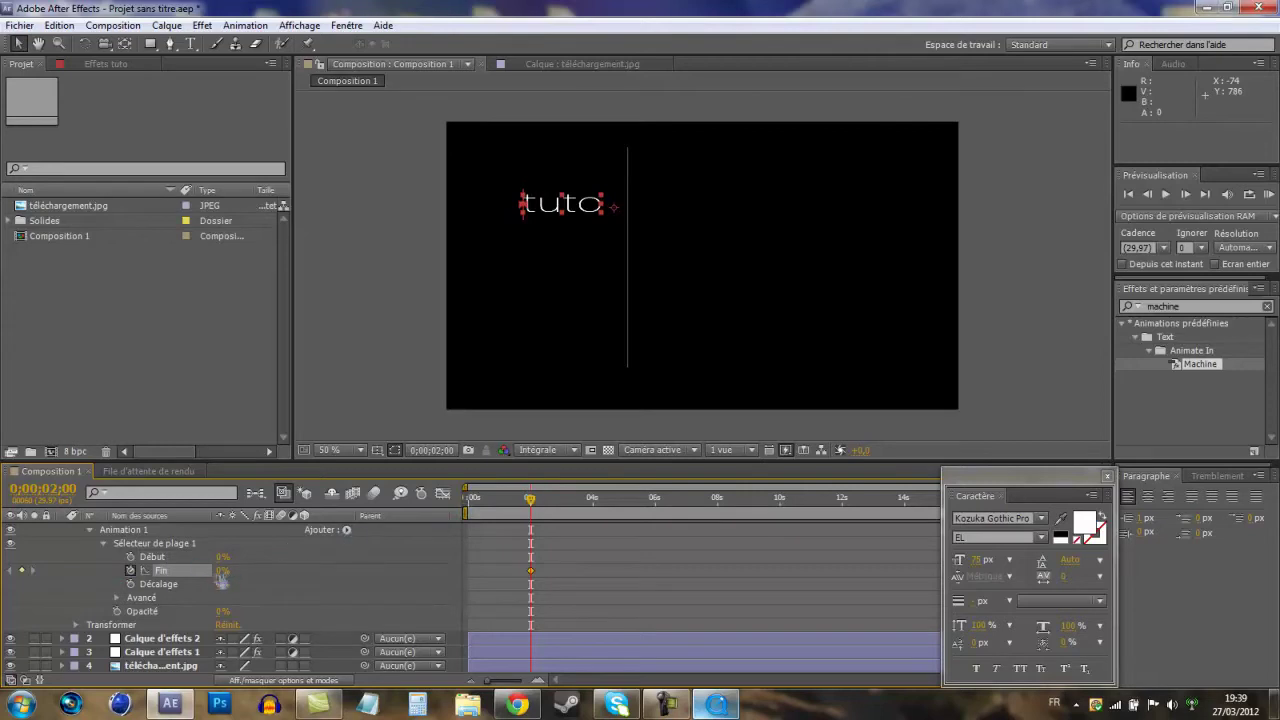
drag(530, 499, 561, 499)
drag(225, 570, 3, 591)
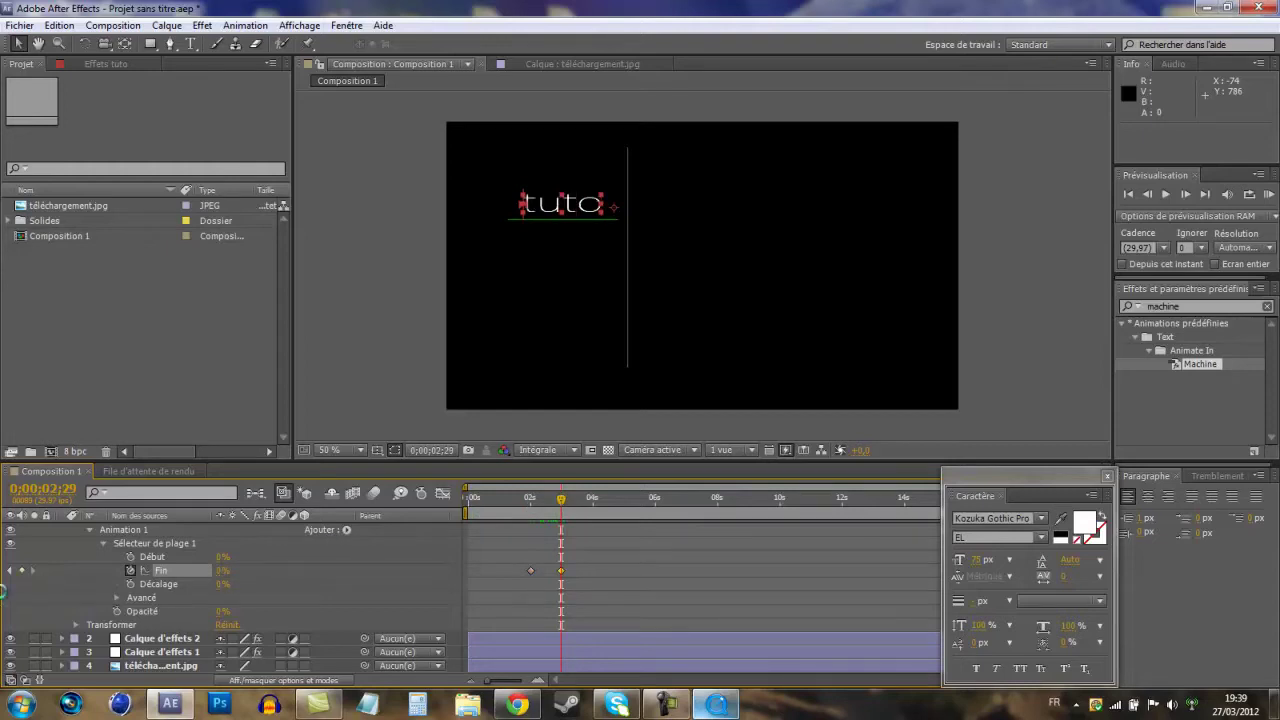
- Preview the composition, remove the Fin keyframes and collapse Animation 1 on the "tuto" layer
click(366, 302)
key(KP_0)
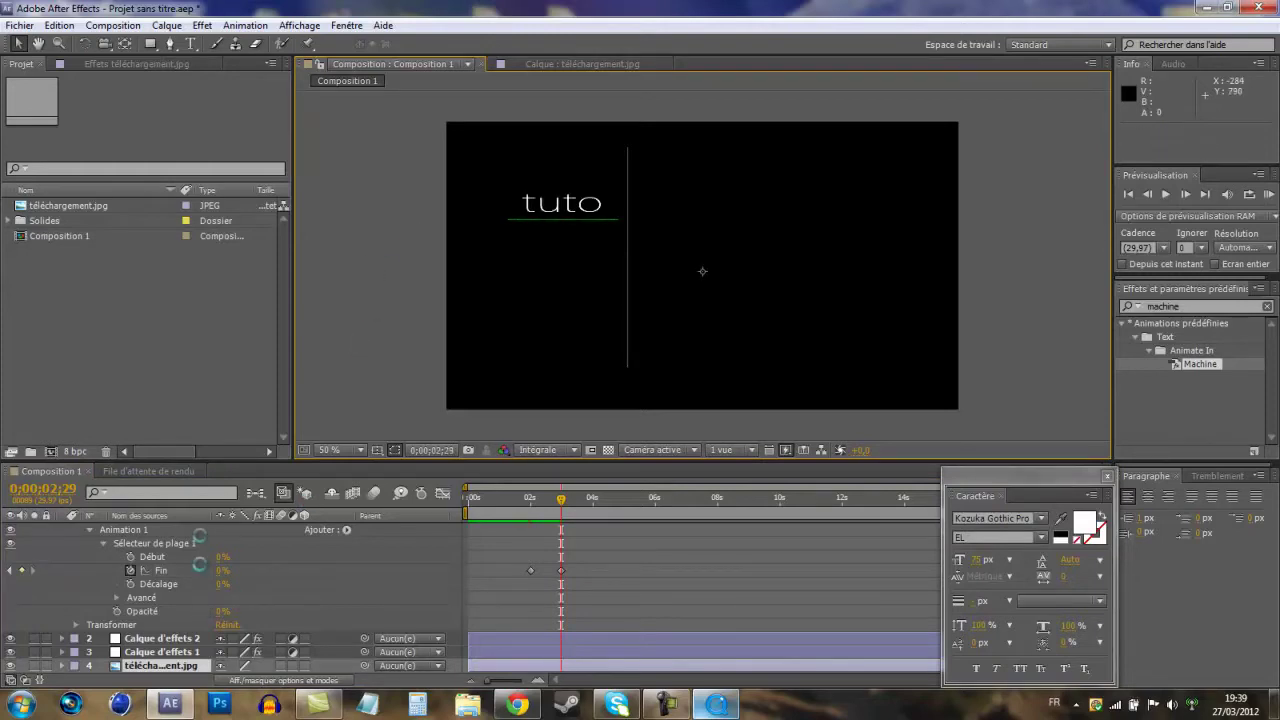
click(133, 570)
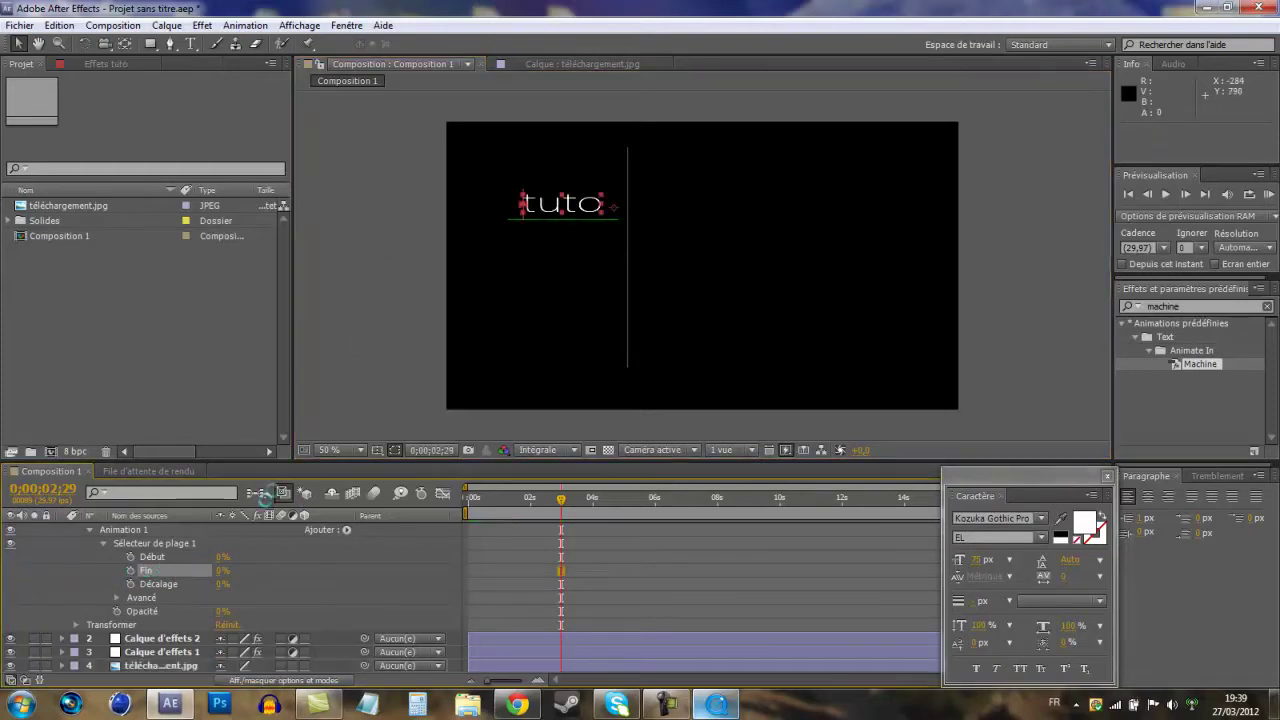
click(89, 530)
- Switch to the "intro 2d finish" video and examine its text and light flare up to 00:00:05
click(714, 700)
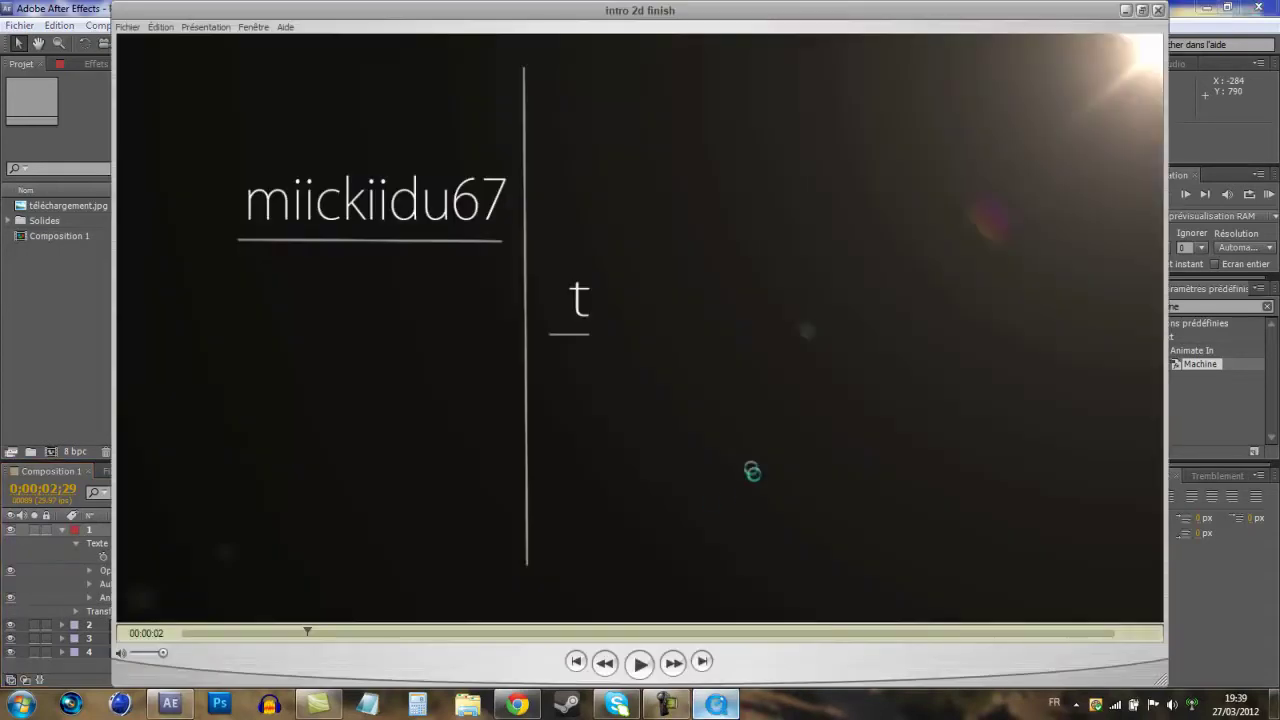
click(639, 658)
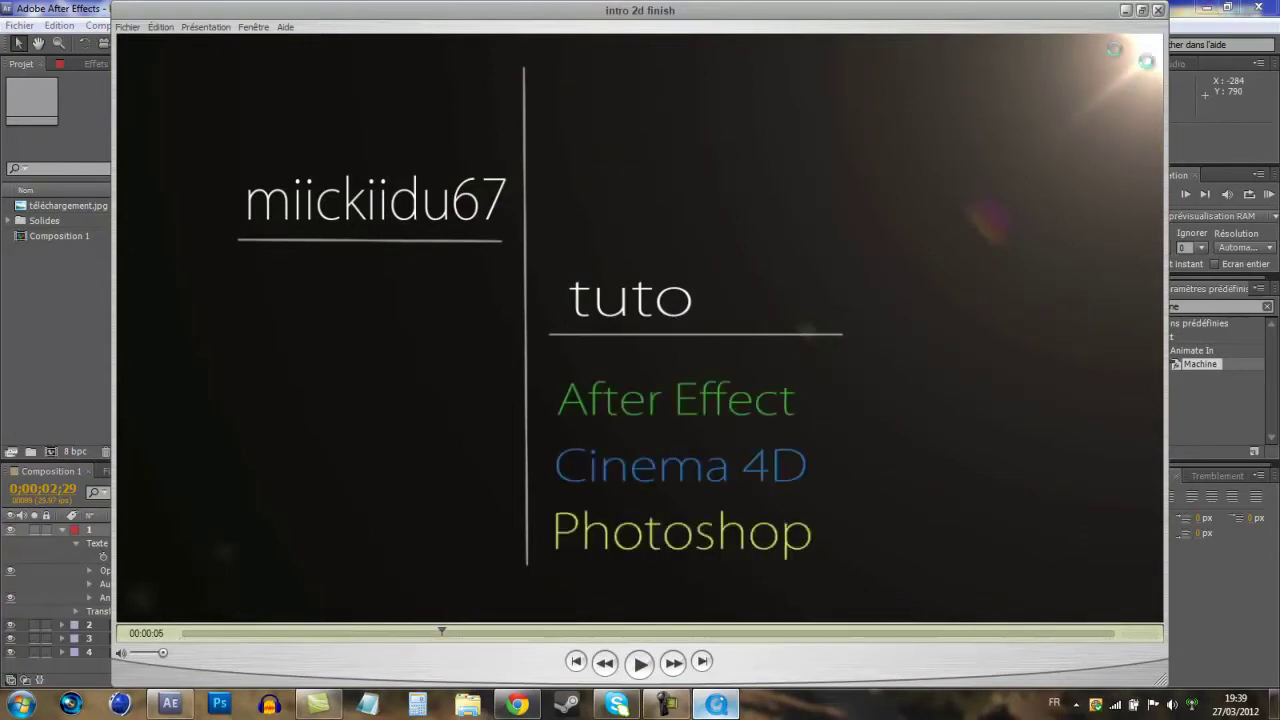
click(1157, 10)
- Back in After Effects, collapse the "tuto" layer and select the téléchargement.jpg layer
click(172, 283)
click(167, 25)
click(124, 516)
click(61, 530)
click(128, 569)
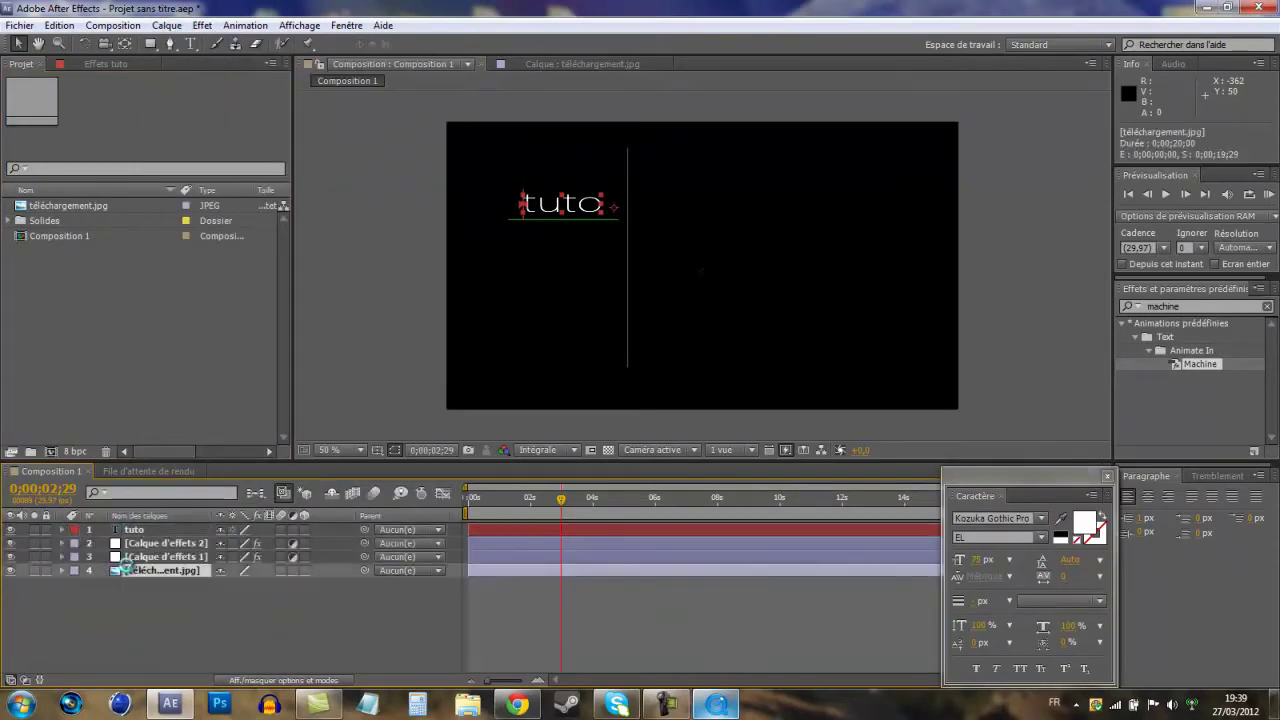
- Try the Optical Flares effect on a new adjustment layer and delete that layer
click(180, 26)
click(168, 25)
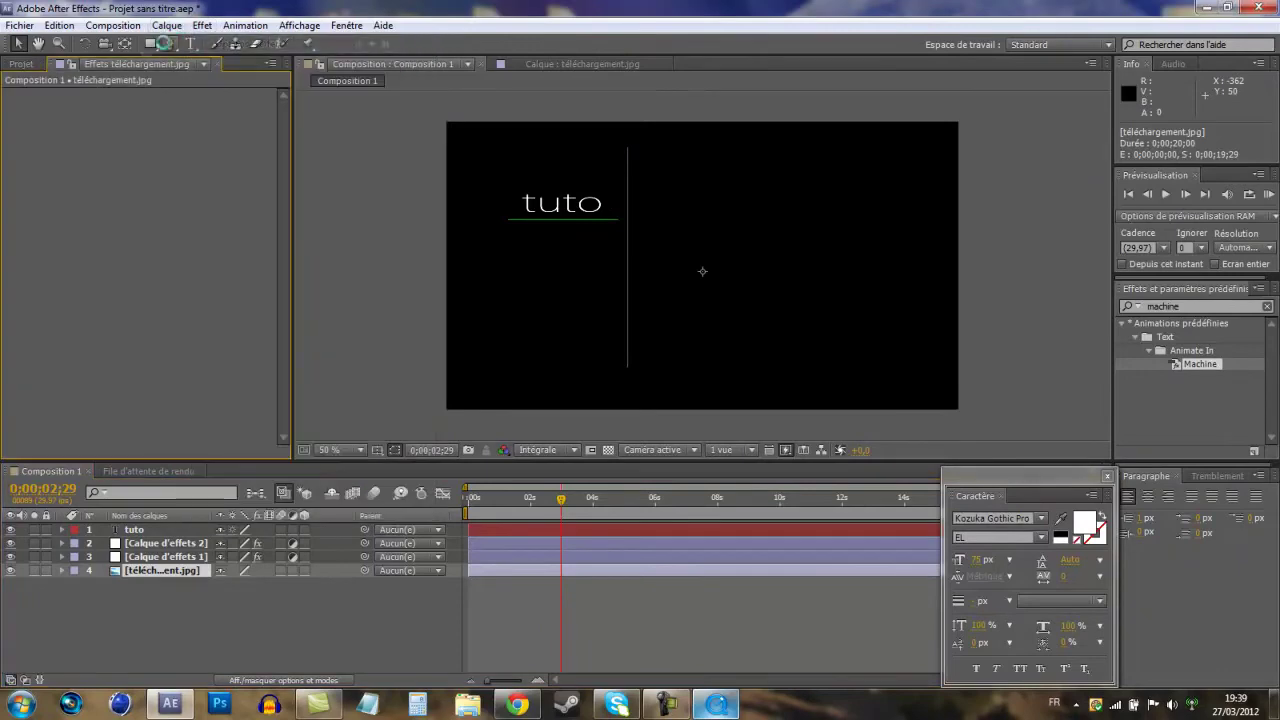
click(168, 26)
mouse_move(181, 43)
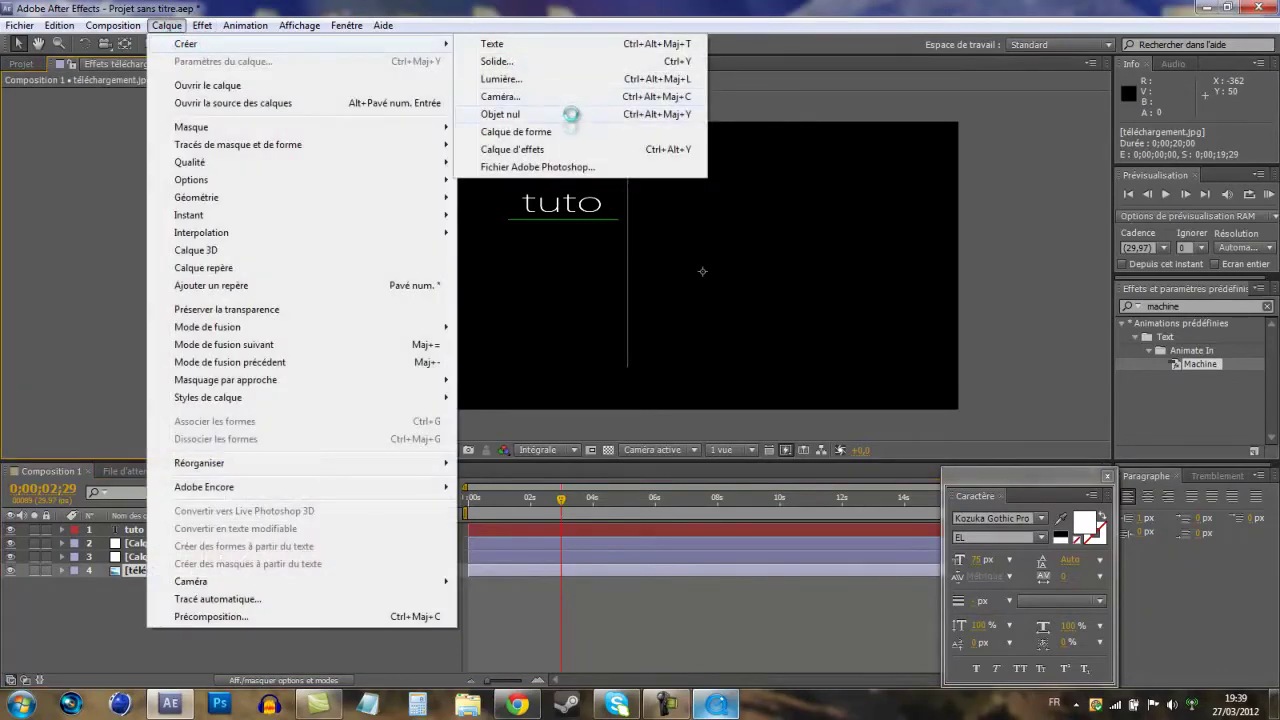
click(512, 149)
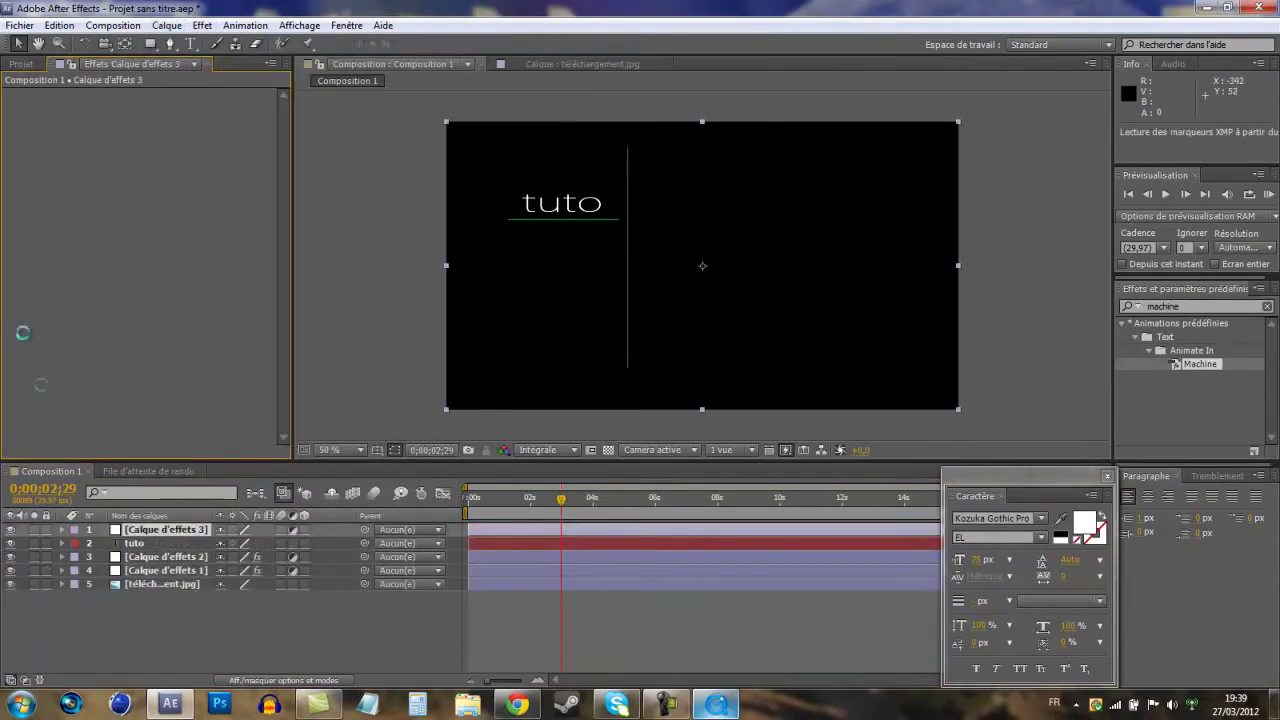
click(202, 25)
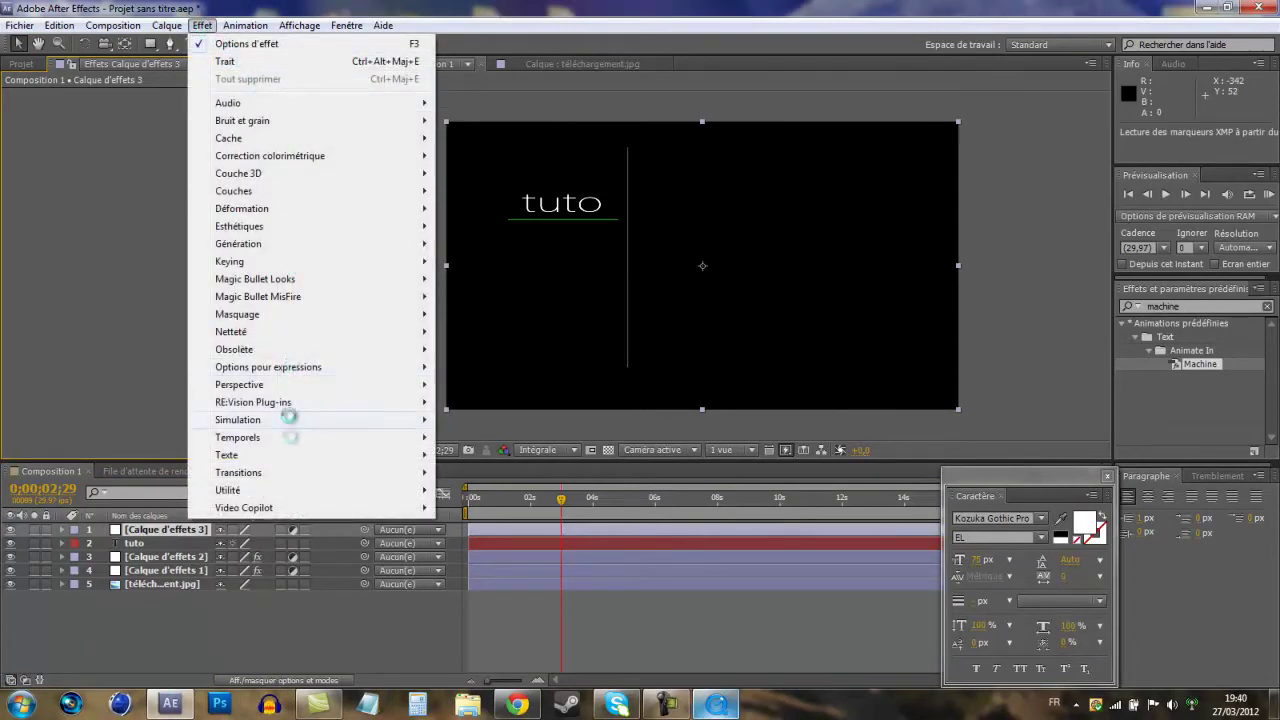
mouse_move(412, 508)
click(468, 504)
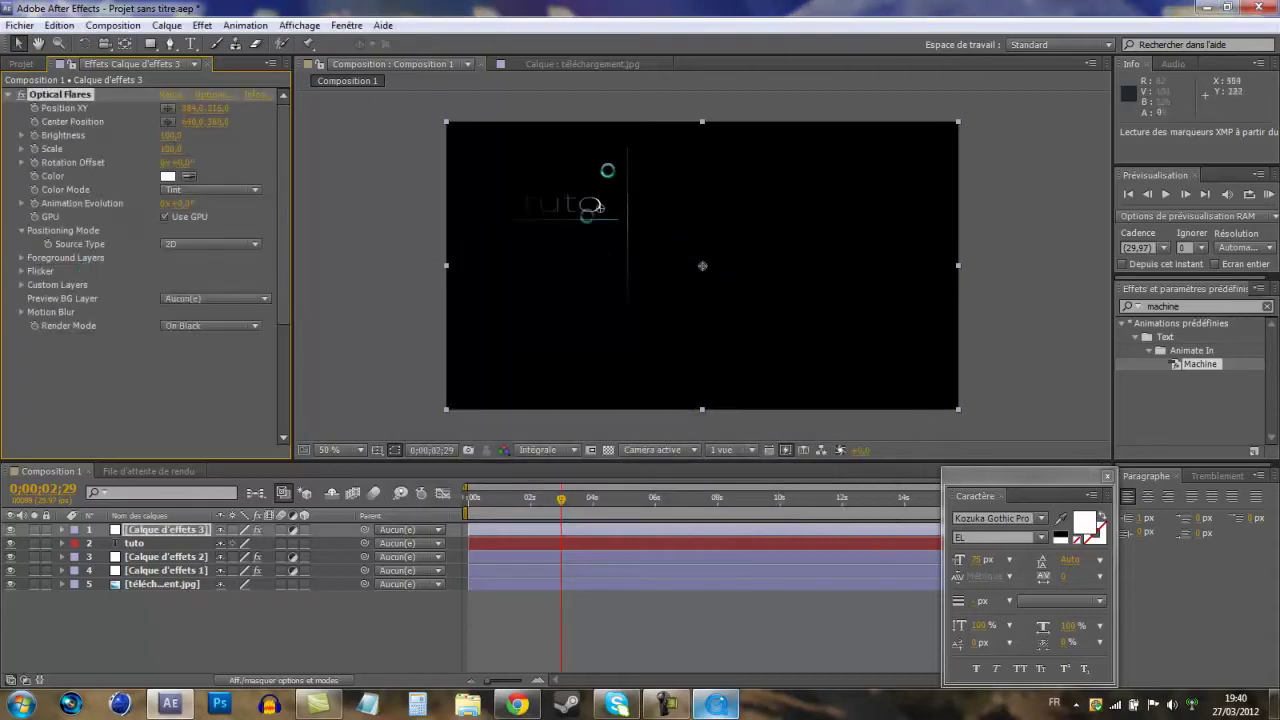
click(170, 530)
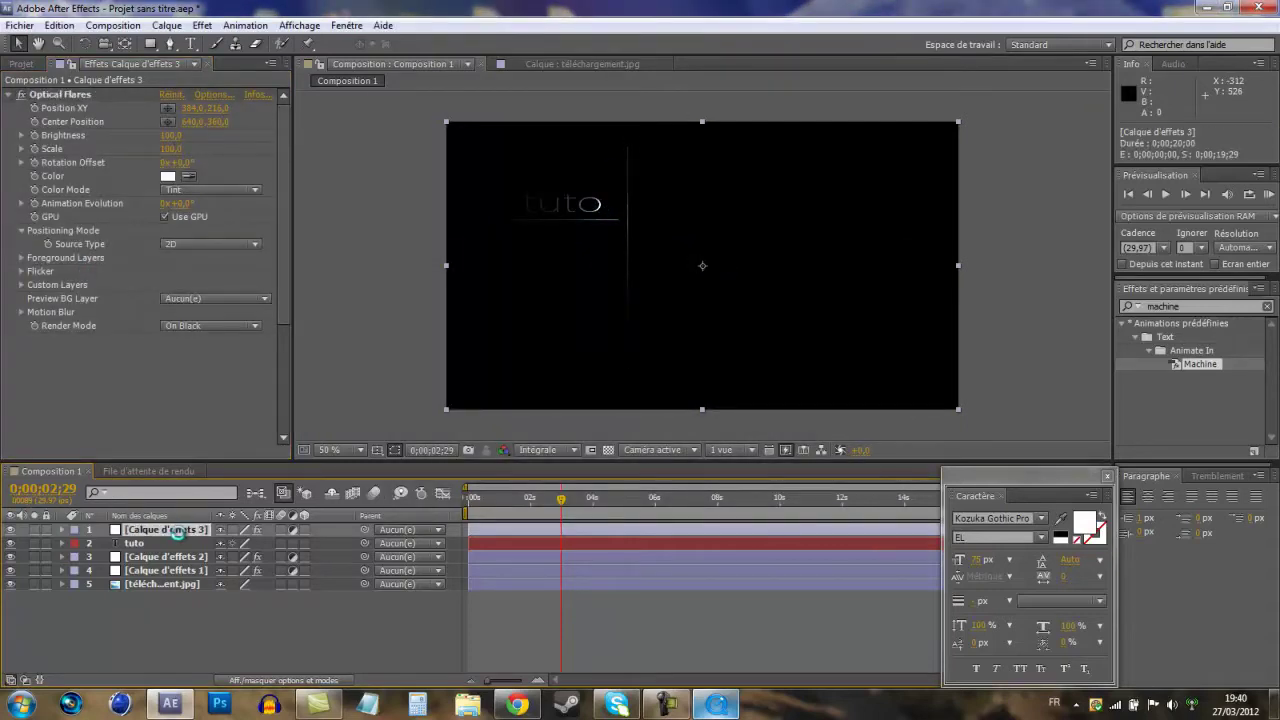
key(Delete)
- Create a white solid layer above the "tuto" text and apply the Optical Flares effect to it
click(172, 26)
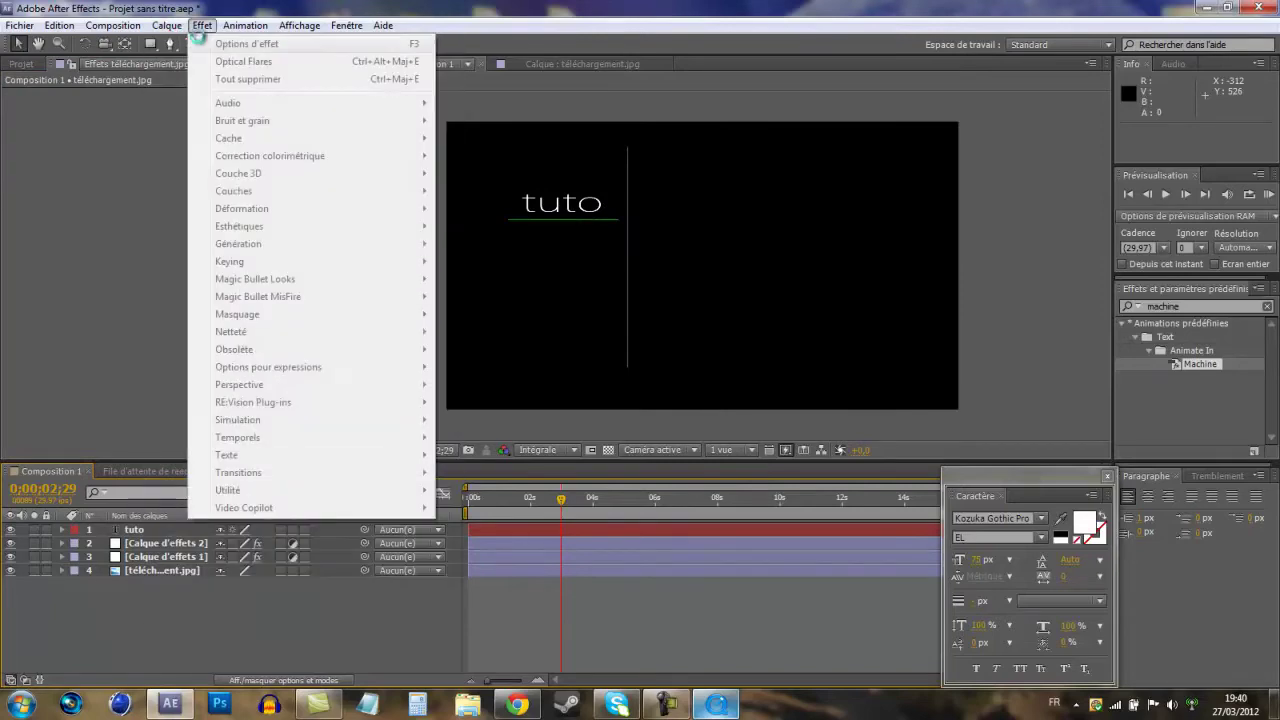
mouse_move(200, 44)
click(533, 63)
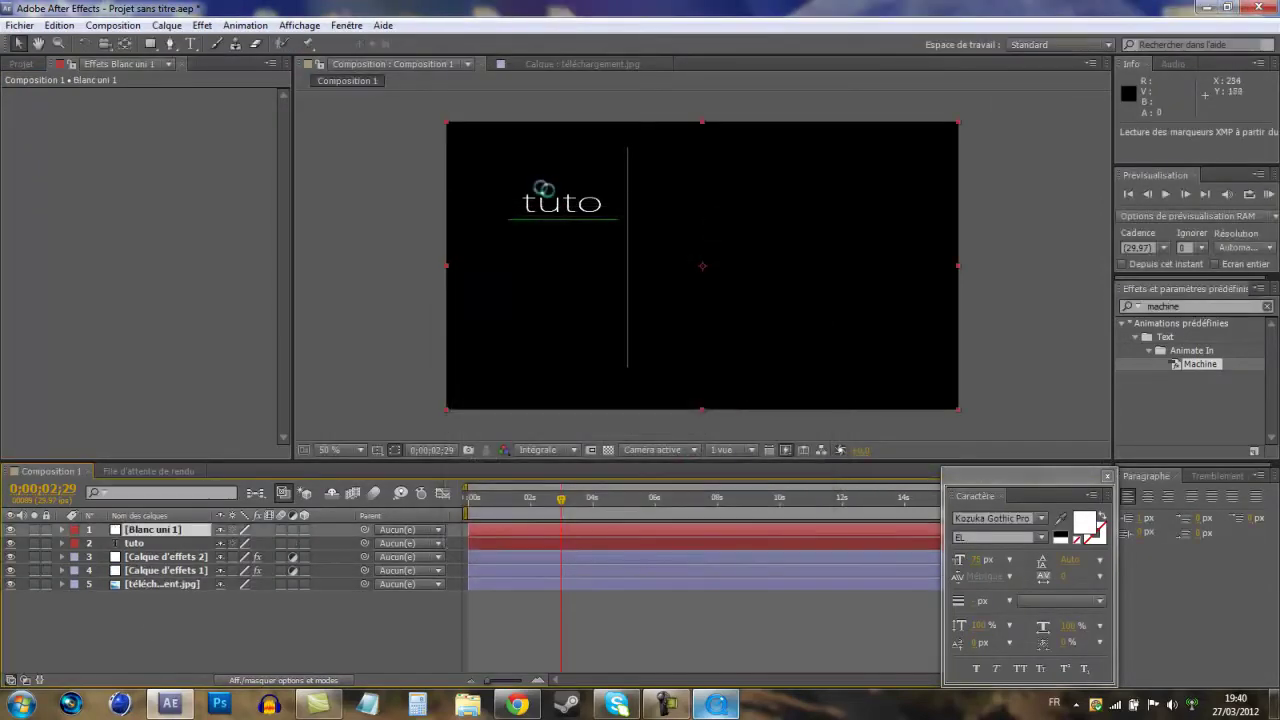
click(202, 25)
click(246, 61)
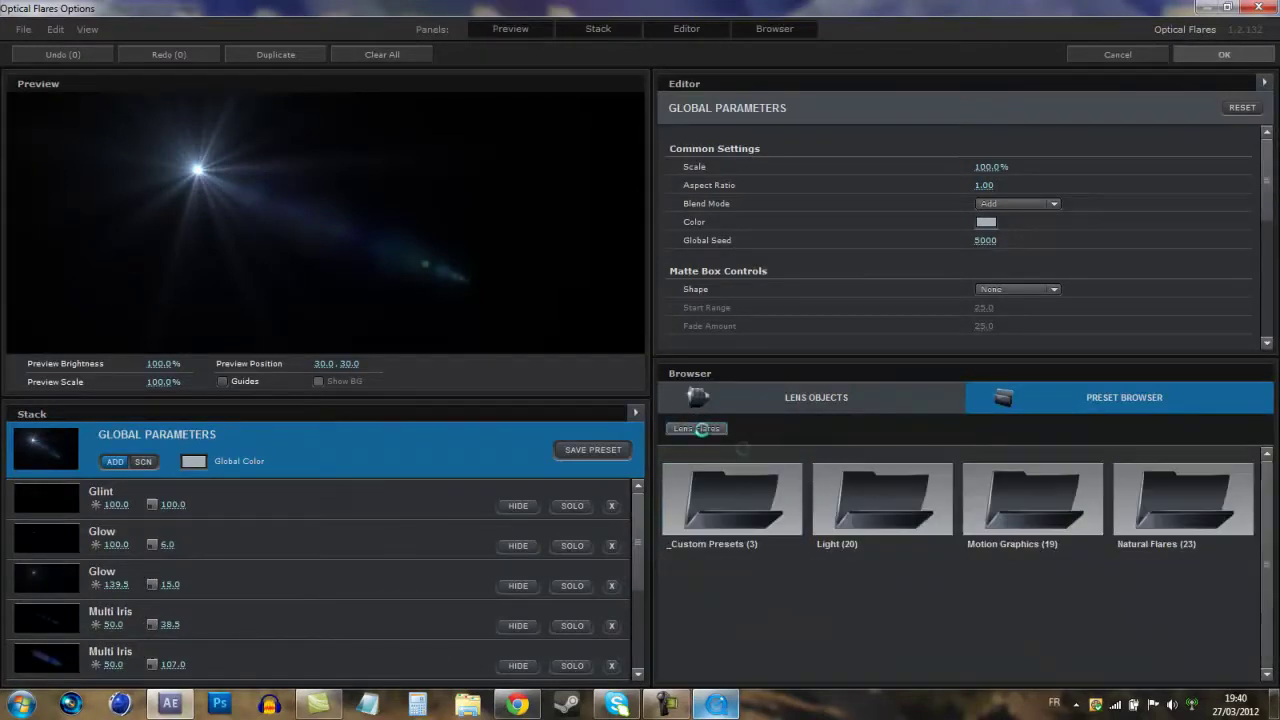
- Load the Evening Sun flare from the Light presets and place it in the frame's upper-right corner at 1278, 12
click(870, 492)
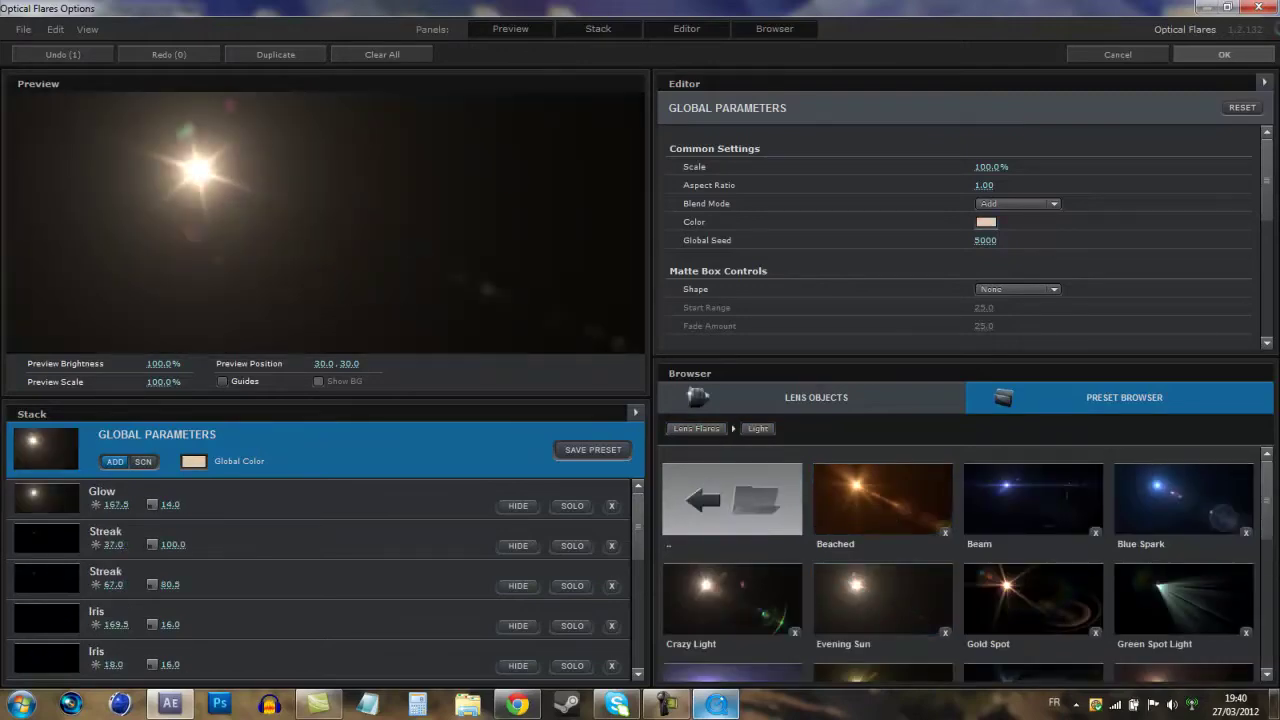
click(1220, 55)
drag(598, 207, 956, 126)
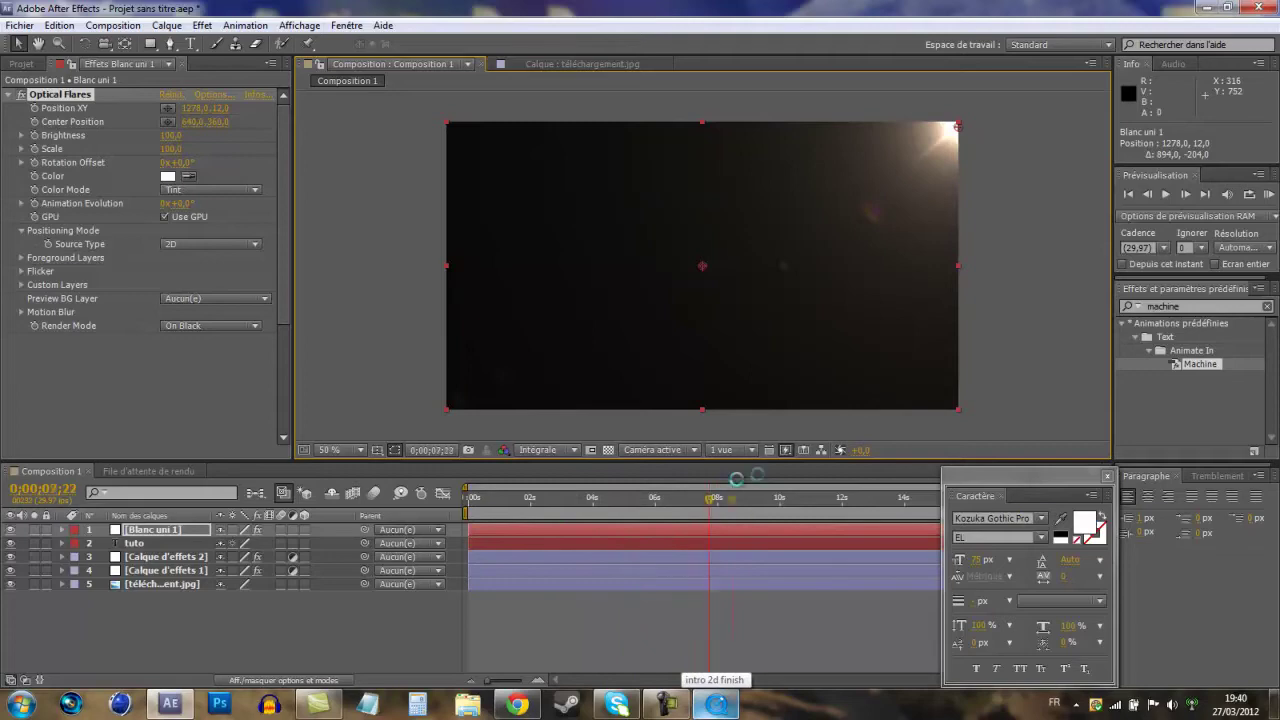
- Switch to the "intro 2d finish" video, examine the section around 00:00:08, and return to the composition
click(716, 704)
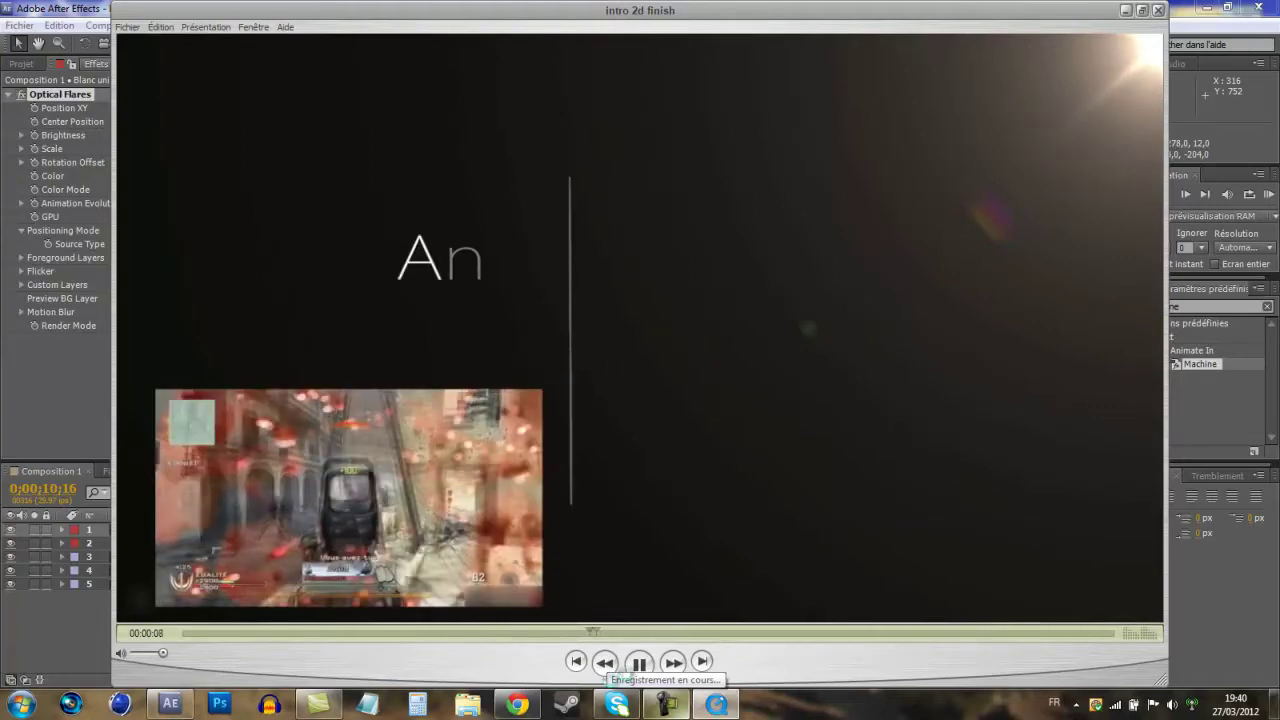
click(638, 661)
click(609, 632)
mouse_move(609, 632)
mouse_down()
mouse_move(547, 632)
mouse_move(666, 630)
mouse_move(597, 630)
mouse_up()
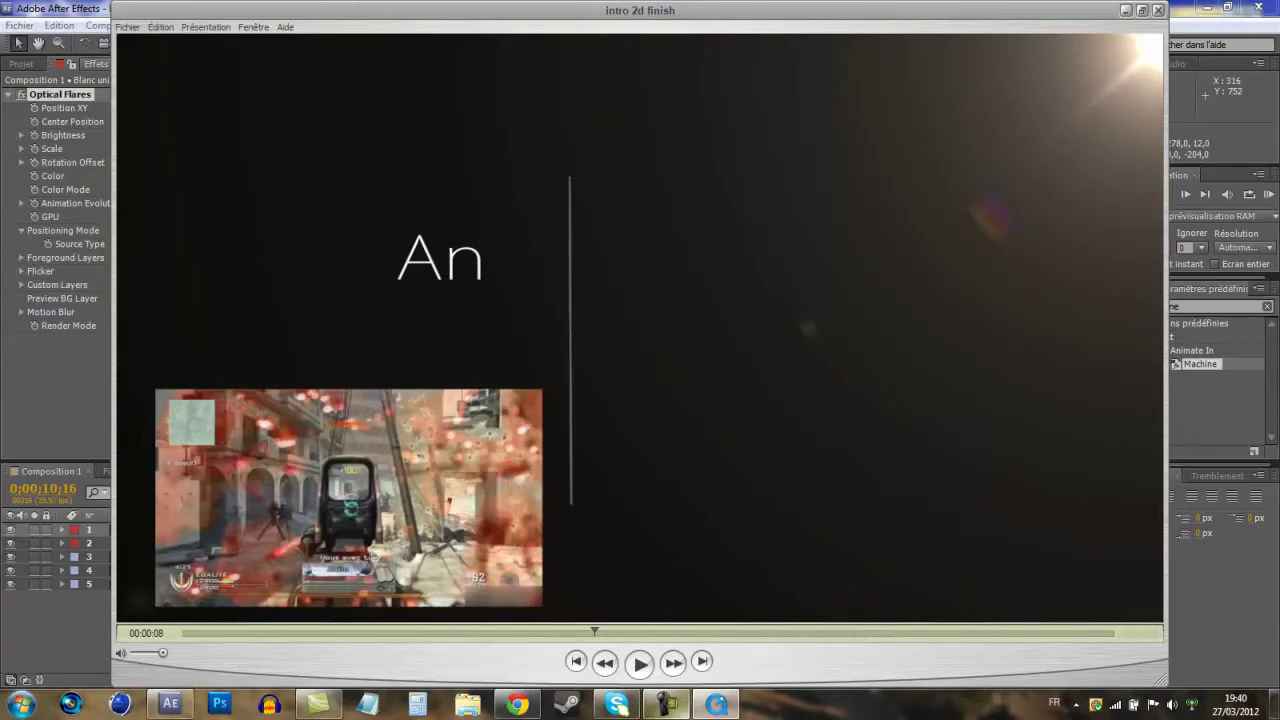
click(1123, 10)
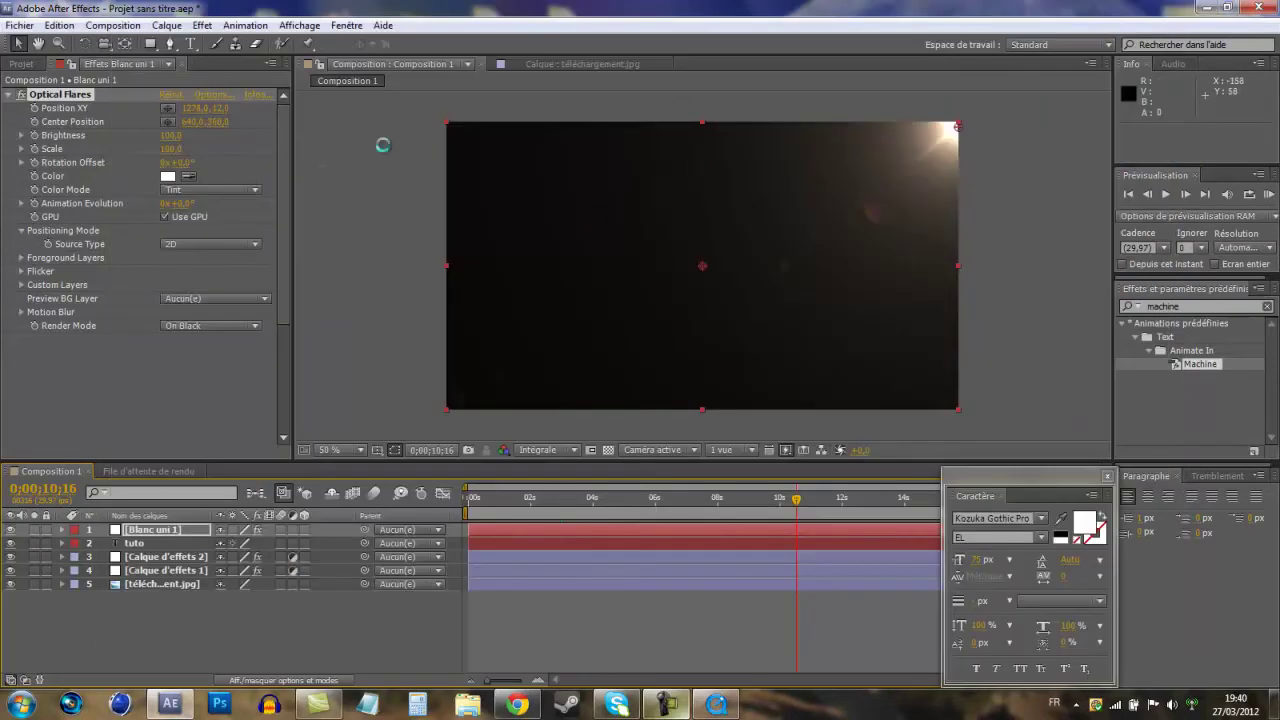
- Import the video intro ak-_1.mov from the Intro terminée folder of the Vidéos library
click(213, 357)
click(21, 64)
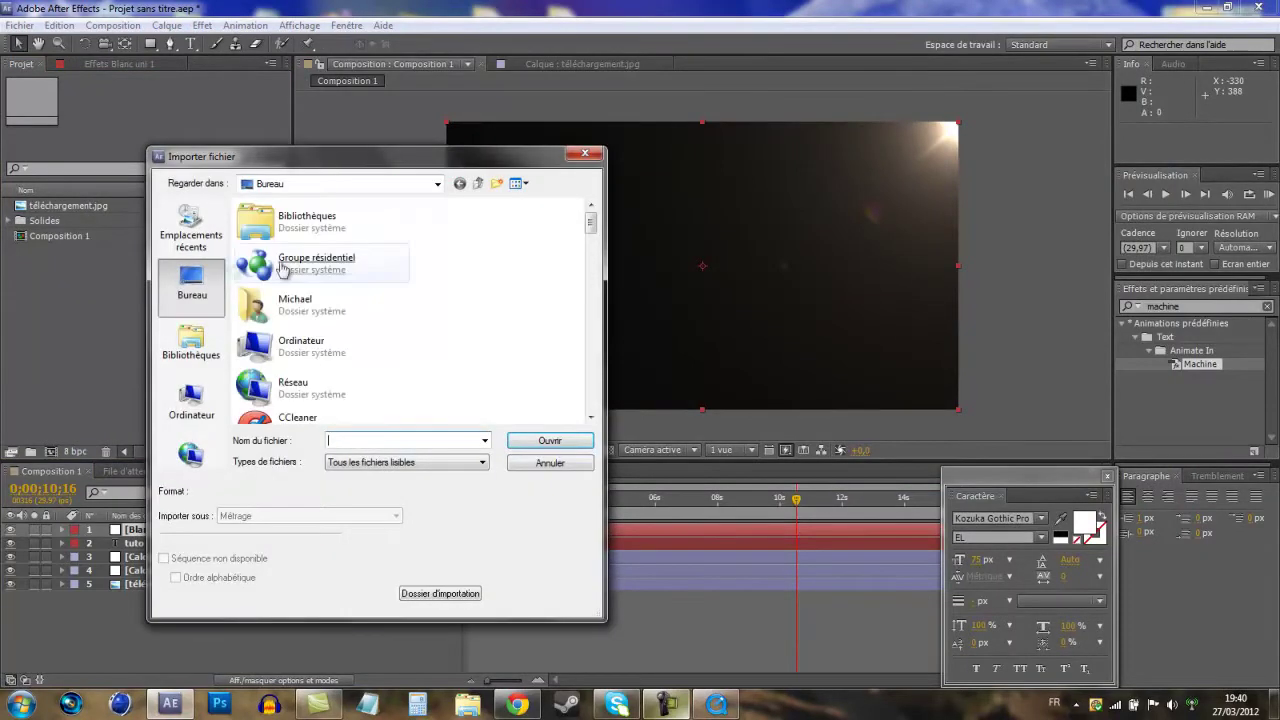
click(191, 340)
double_click(455, 218)
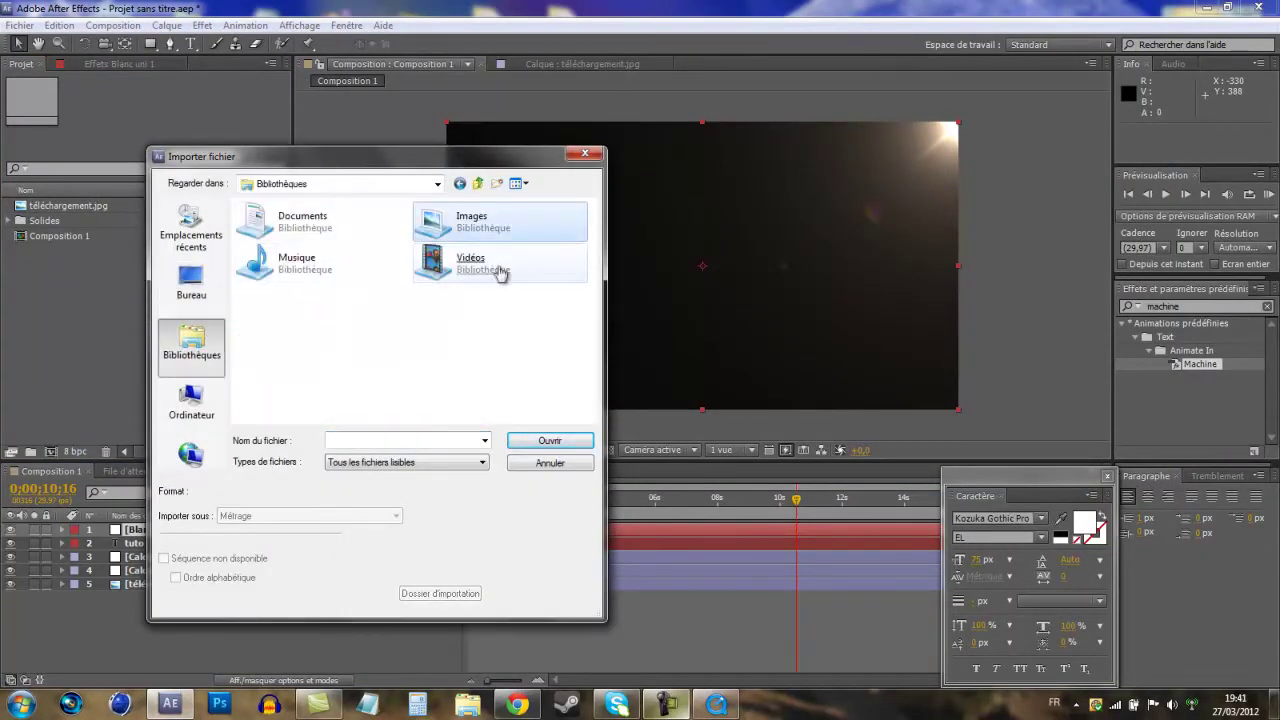
click(478, 183)
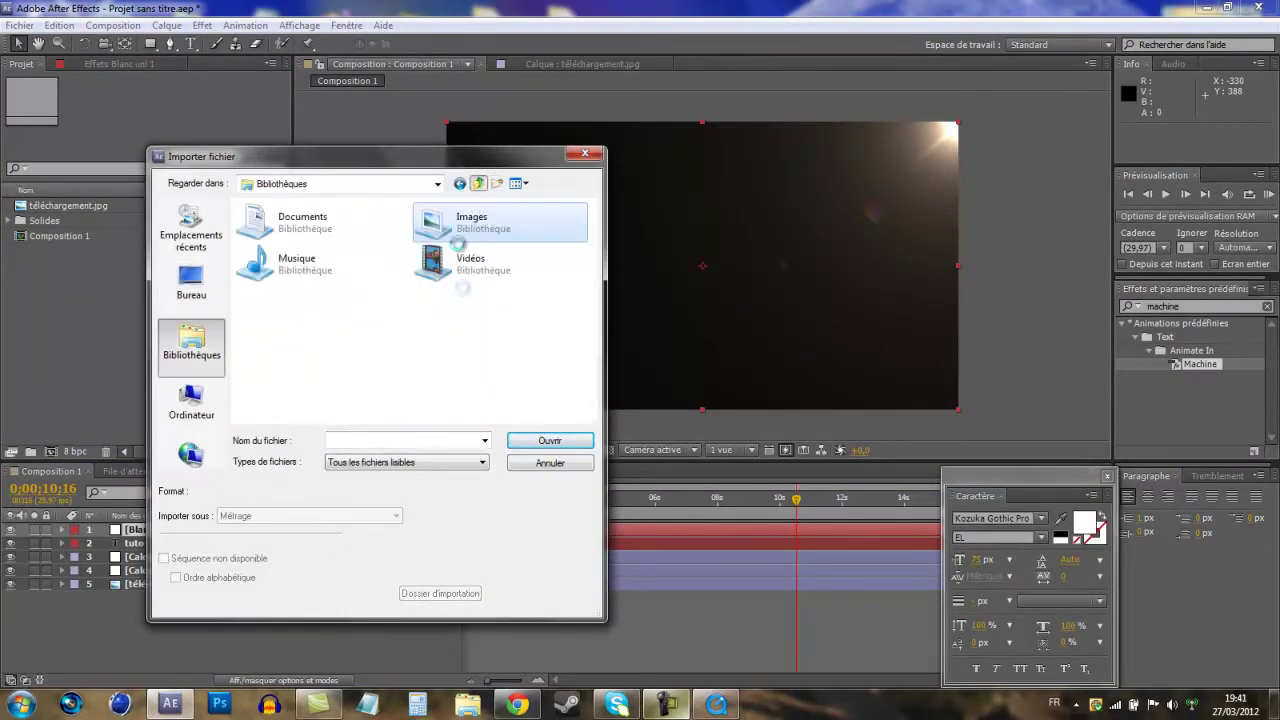
double_click(462, 262)
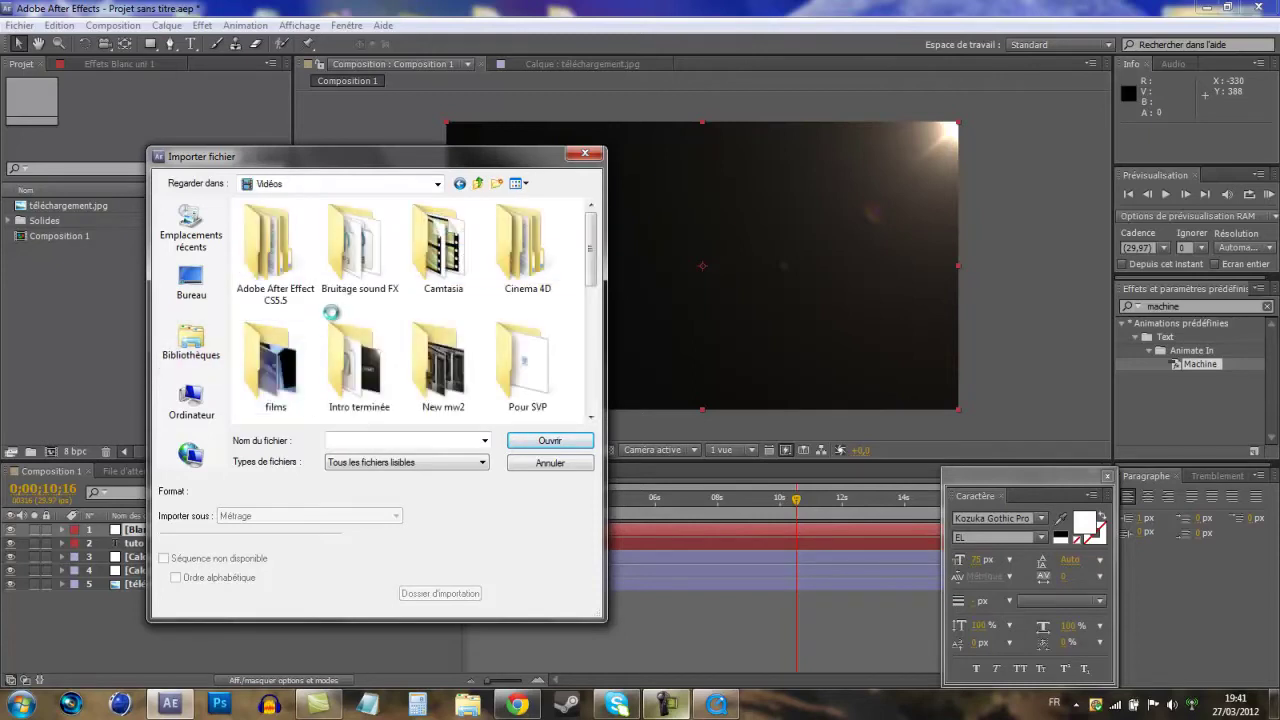
click(380, 390)
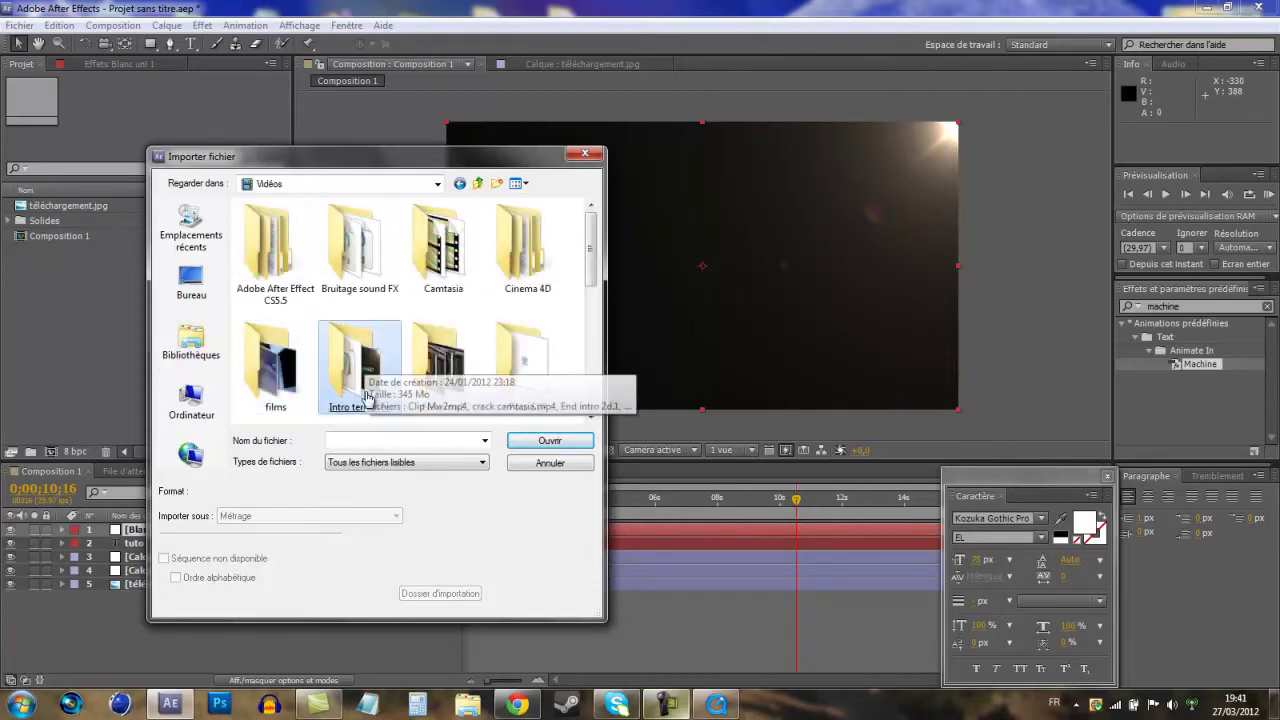
double_click(362, 410)
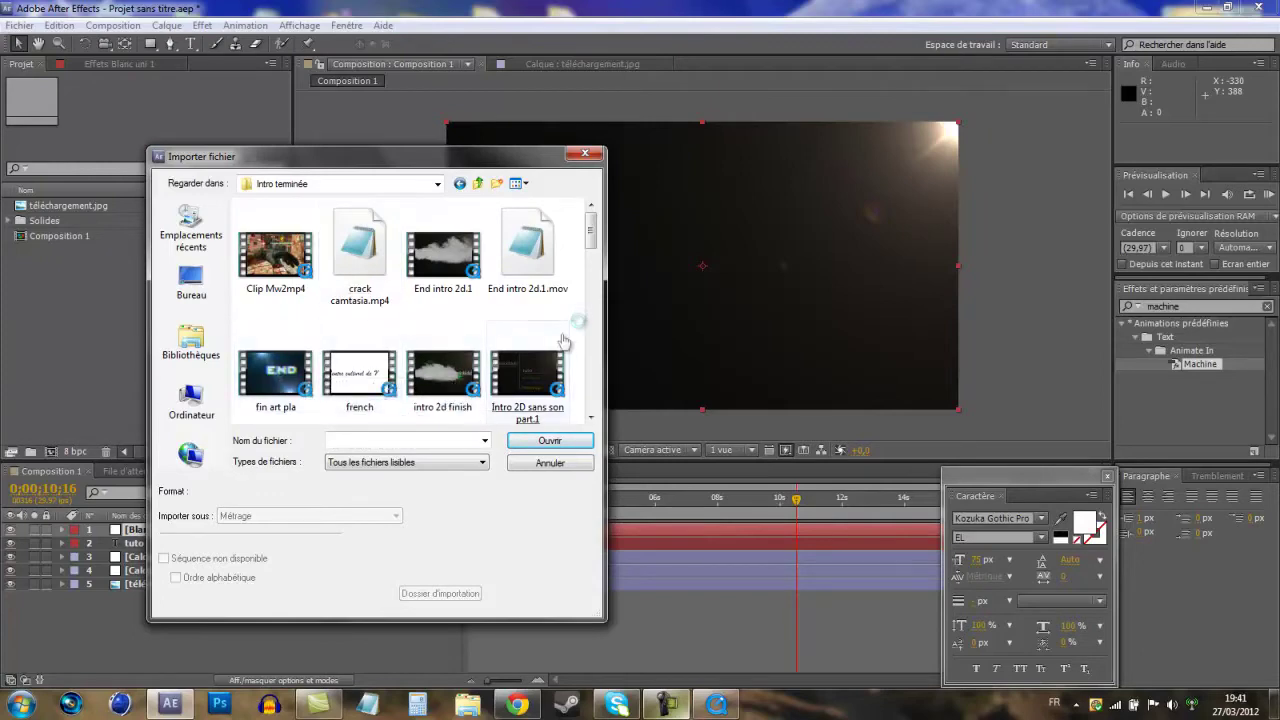
drag(590, 225, 585, 273)
double_click(527, 332)
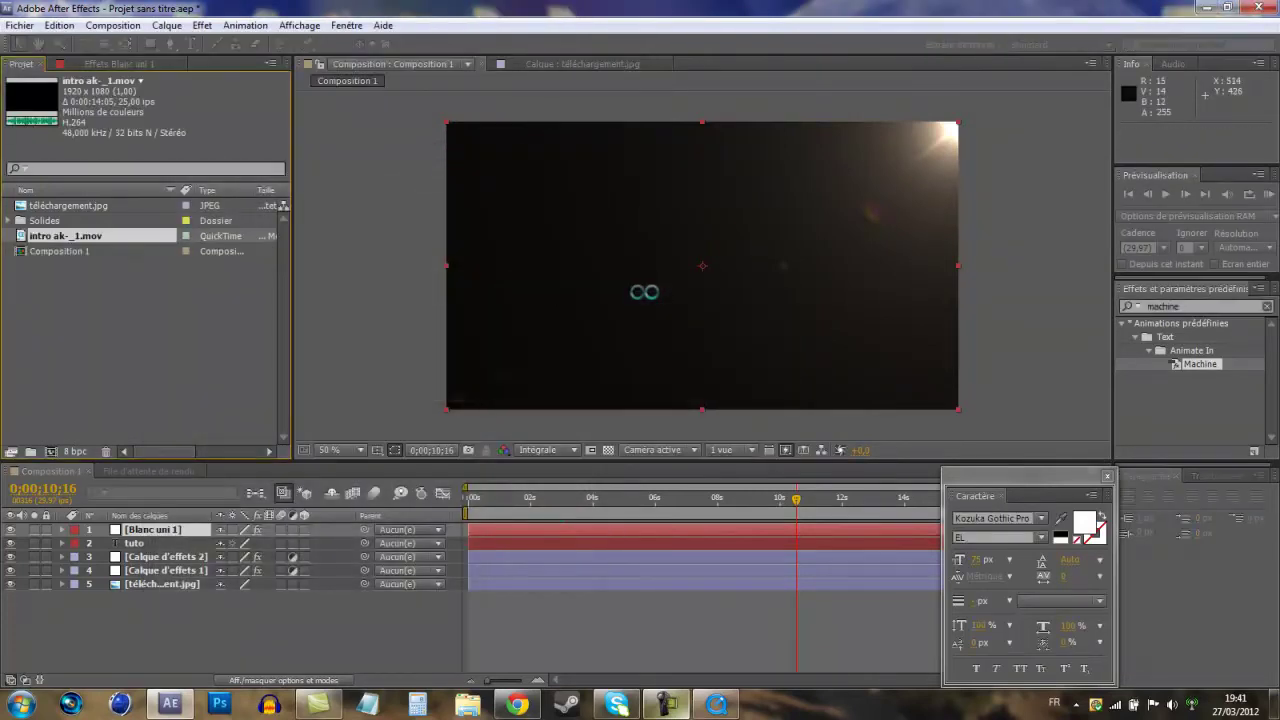
- Add intro ak-_1.mov to the composition as the top layer and shrink it to a small picture around the frame's centre
drag(90, 235, 140, 524)
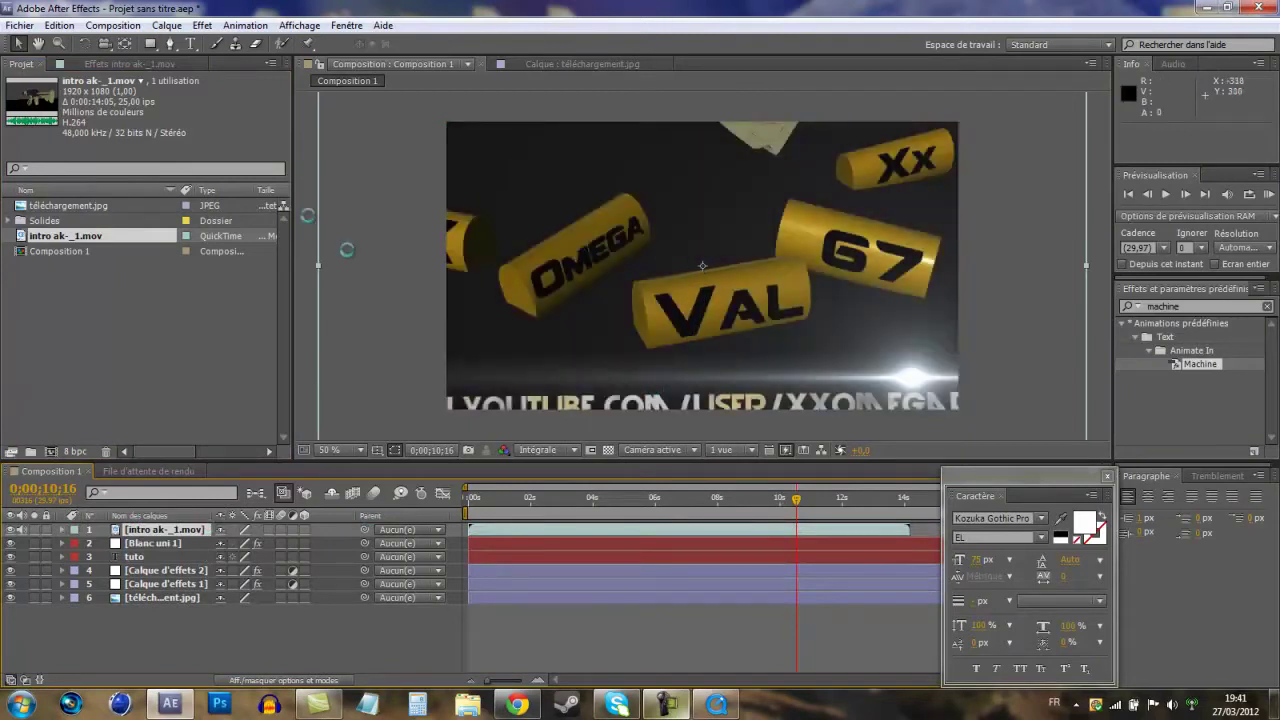
scroll(376, 178, down, 4)
scroll(595, 232, up, 2)
scroll(611, 248, up, 2)
scroll(494, 141, down, 2)
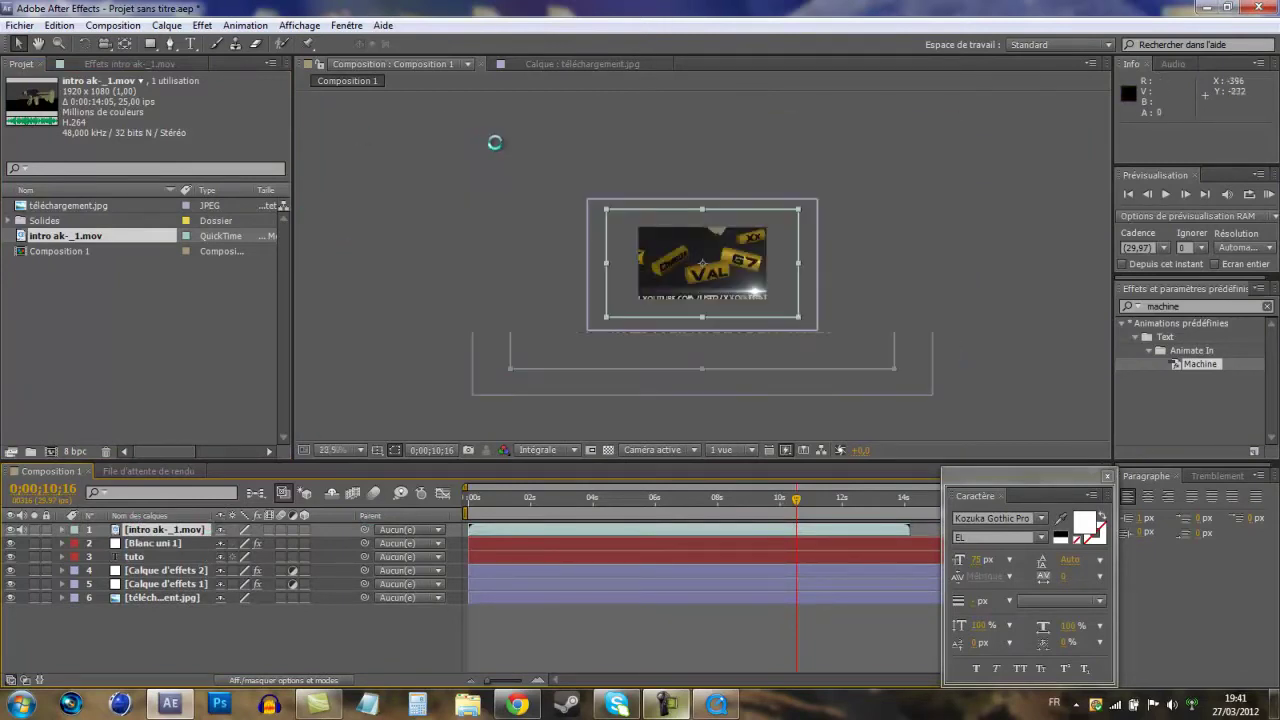
drag(605, 209, 693, 259)
scroll(703, 261, up, 5)
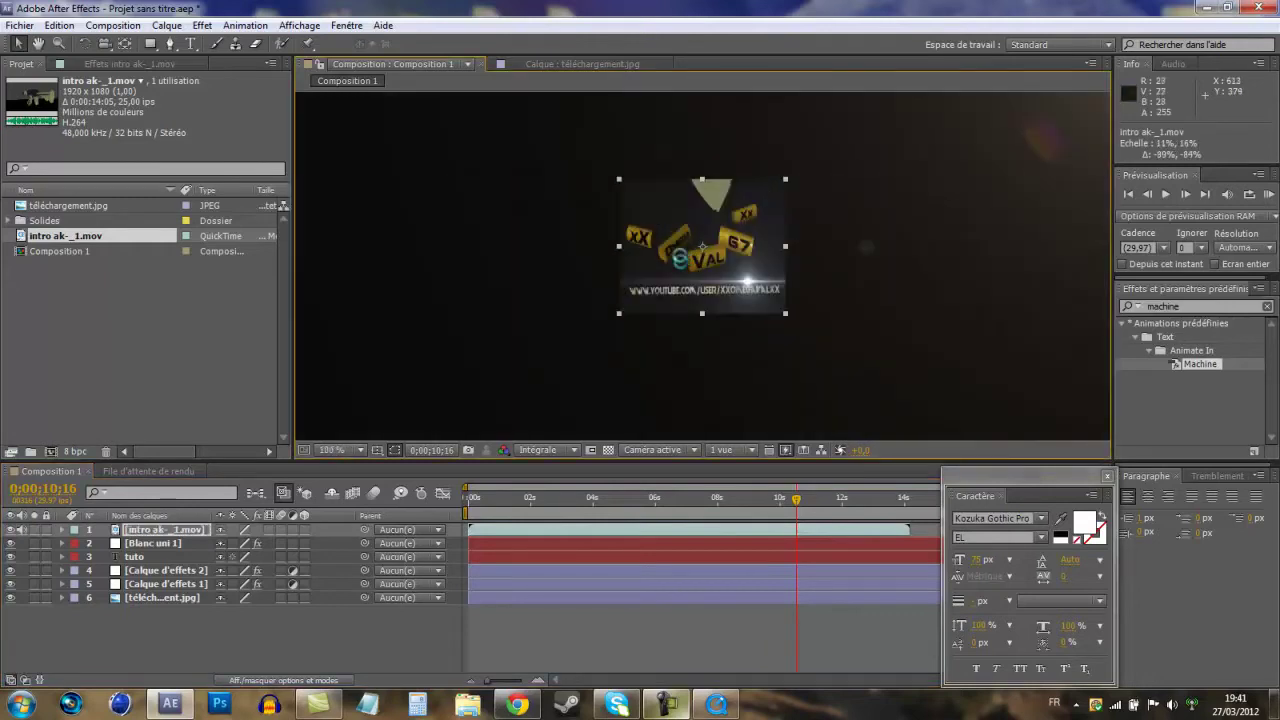
- Move the clip to the frame's lower-left area at 260, 524 and stretch its scale to about 23%, 27%
scroll(703, 258, down, 3)
scroll(704, 255, up, 2)
drag(704, 240, 460, 267)
drag(549, 312, 558, 307)
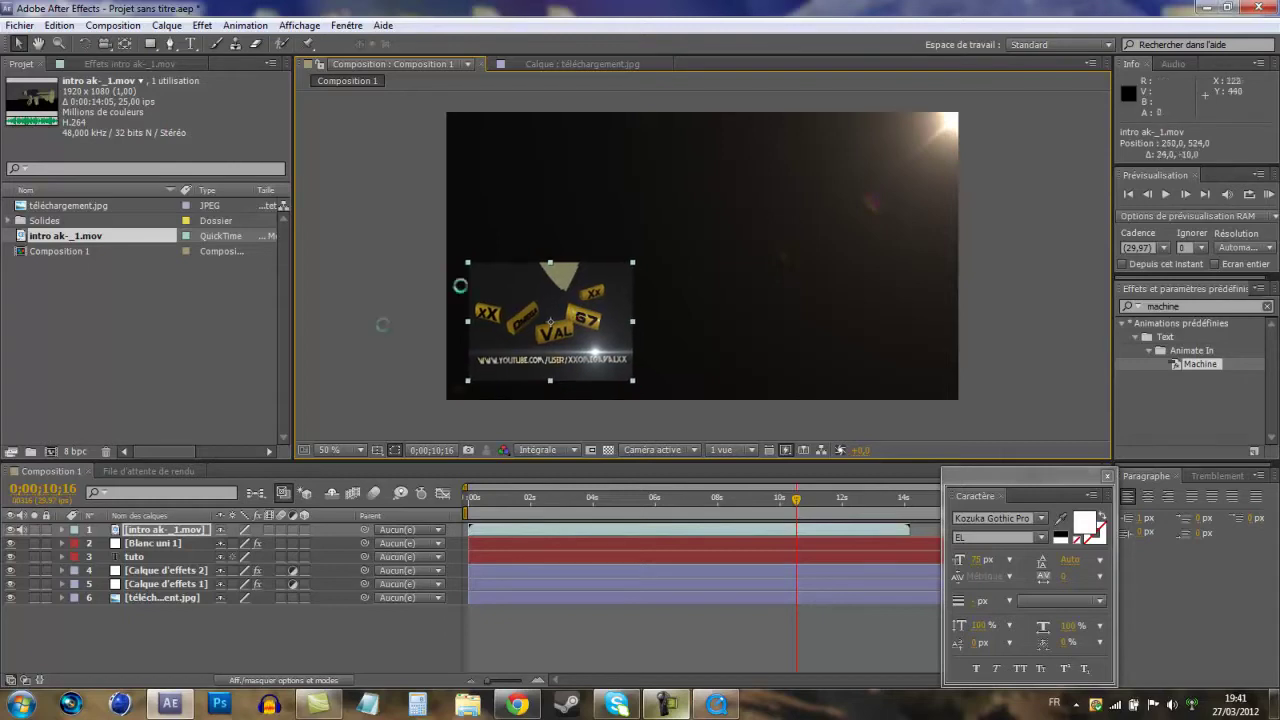
drag(467, 262, 464, 262)
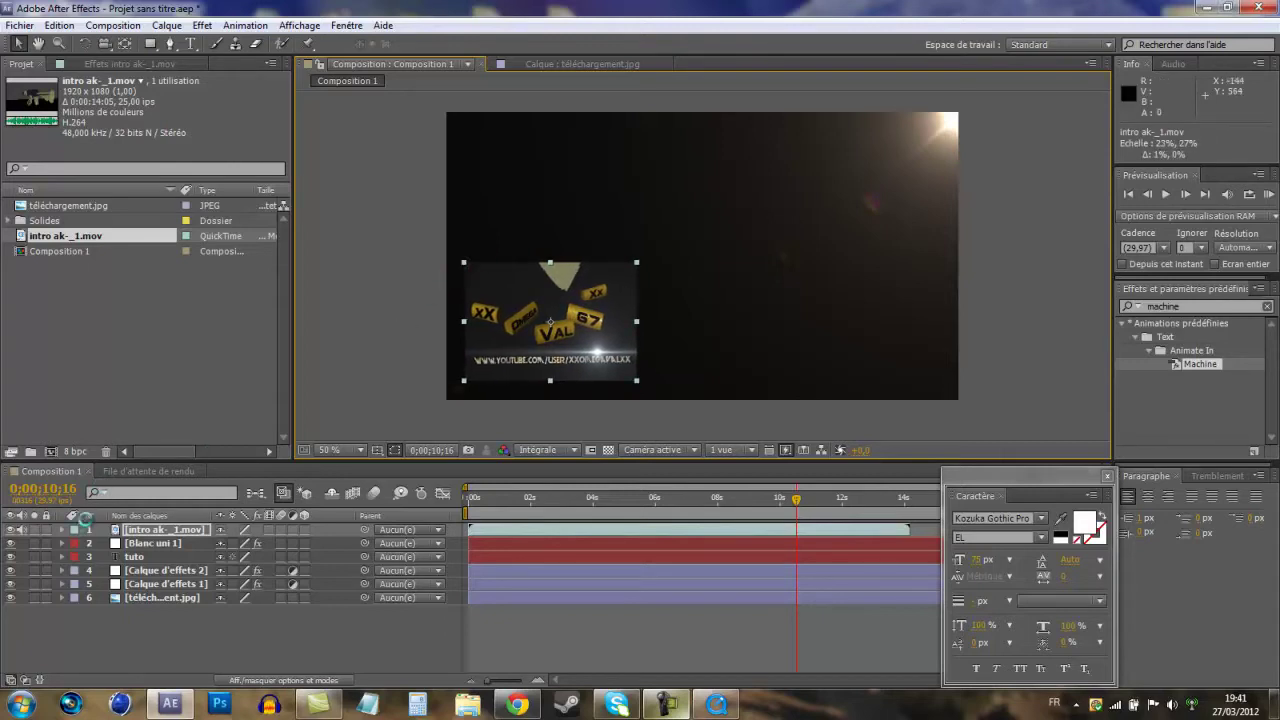
- Expand the clip's transform properties and record its scale as 22.5 27.4 in a desktop sticky note, then return to After Effects
click(61, 529)
click(75, 543)
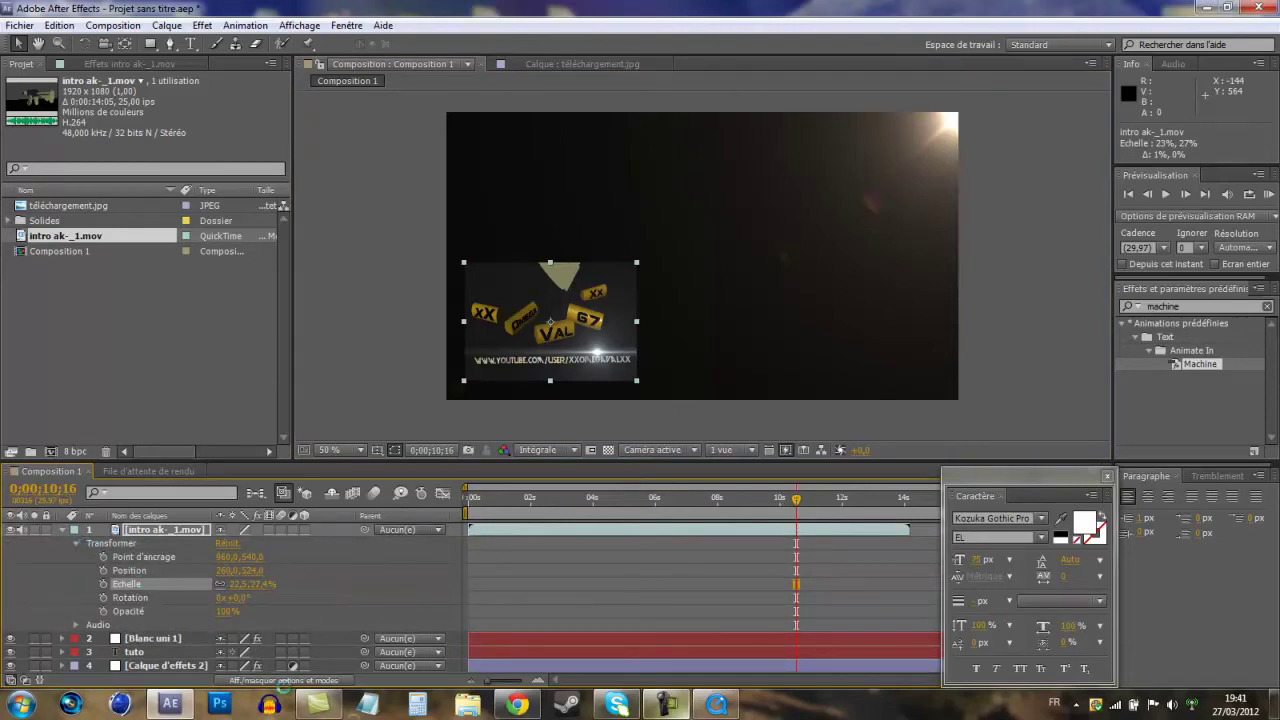
click(1273, 704)
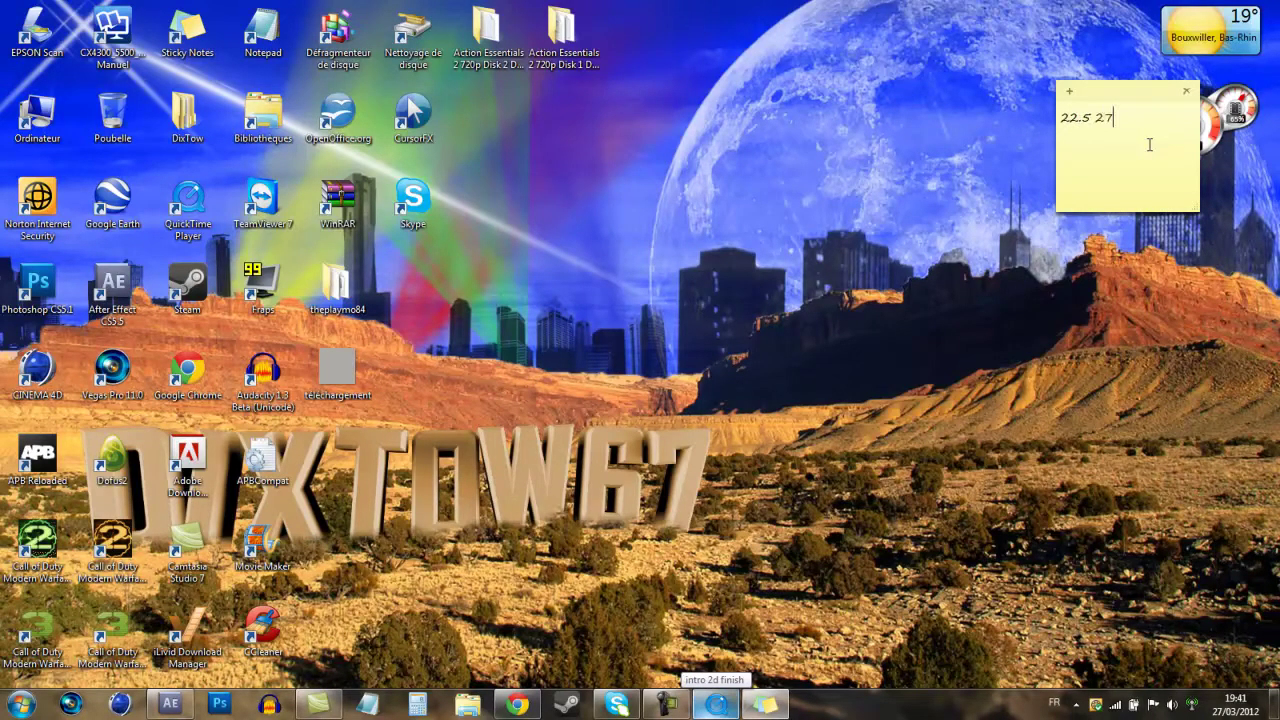
text(.4)
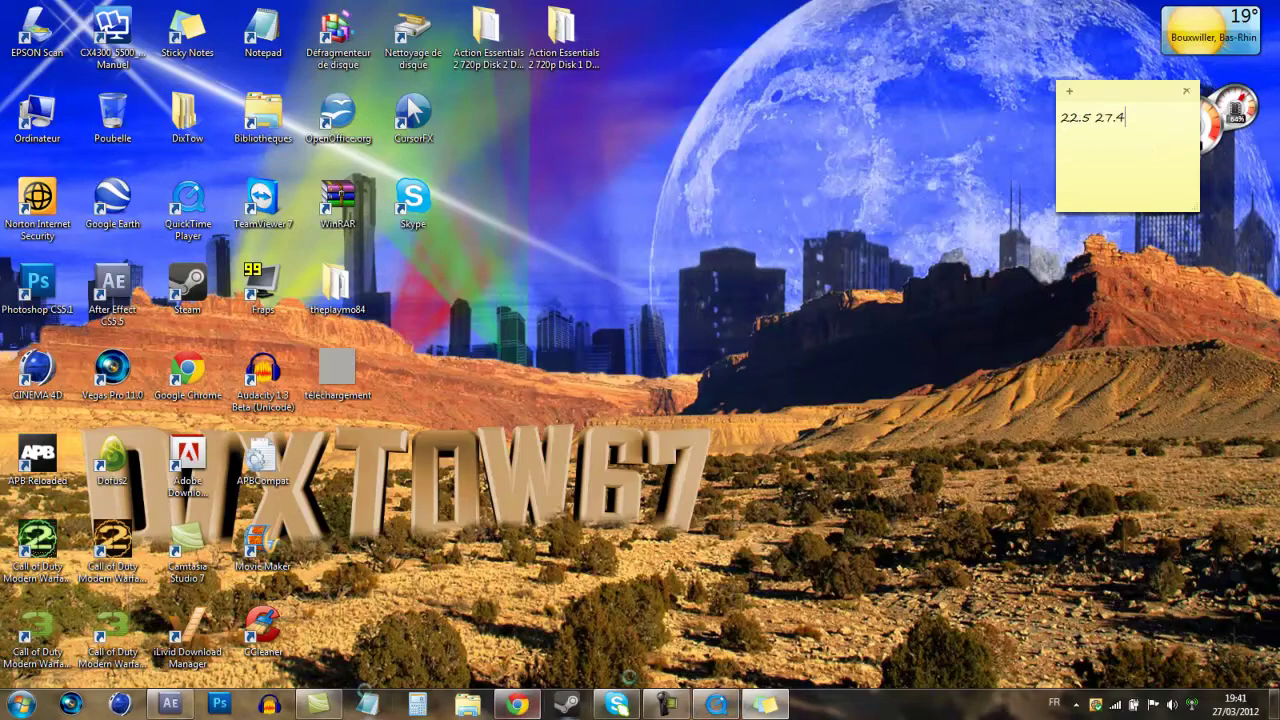
click(168, 703)
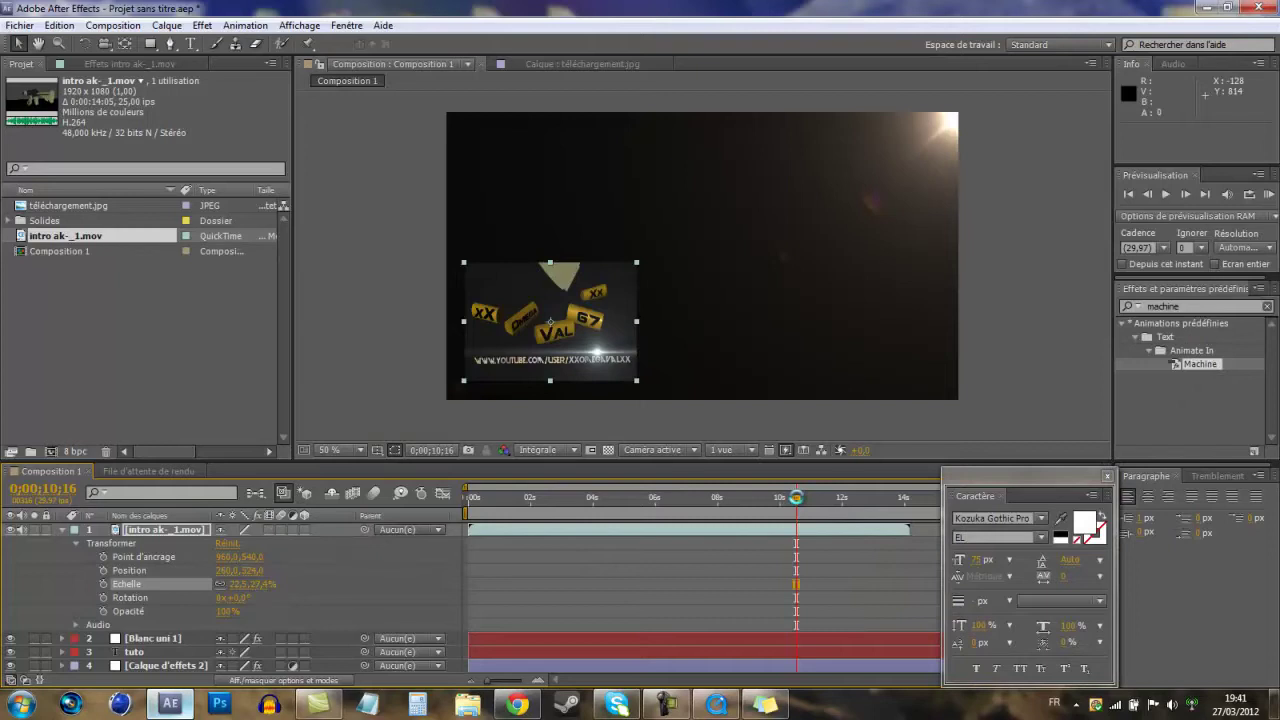
- Keyframe the clip's scale to grow from 0% at 0;00;03;00 to 27.4% at 0;00;04;00
drag(622, 496, 562, 497)
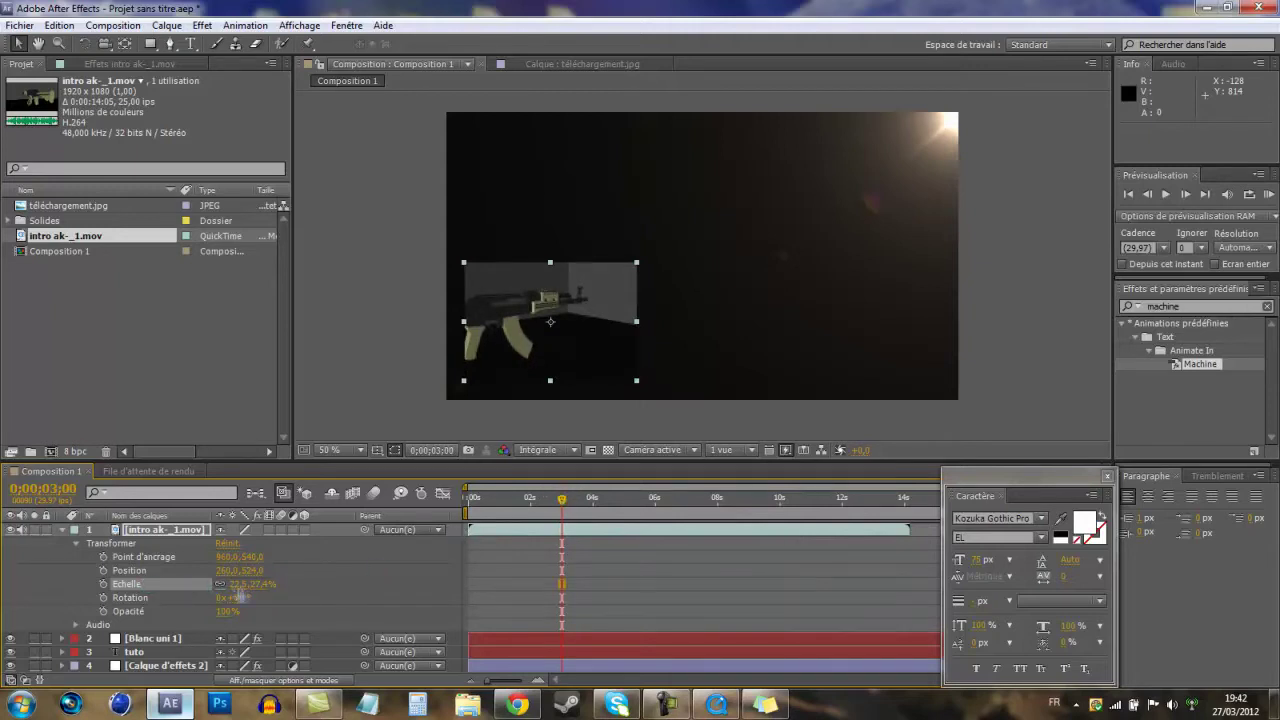
mouse_move(240, 584)
mouse_down()
mouse_move(300, 584)
mouse_move(234, 591)
mouse_up()
key(Return)
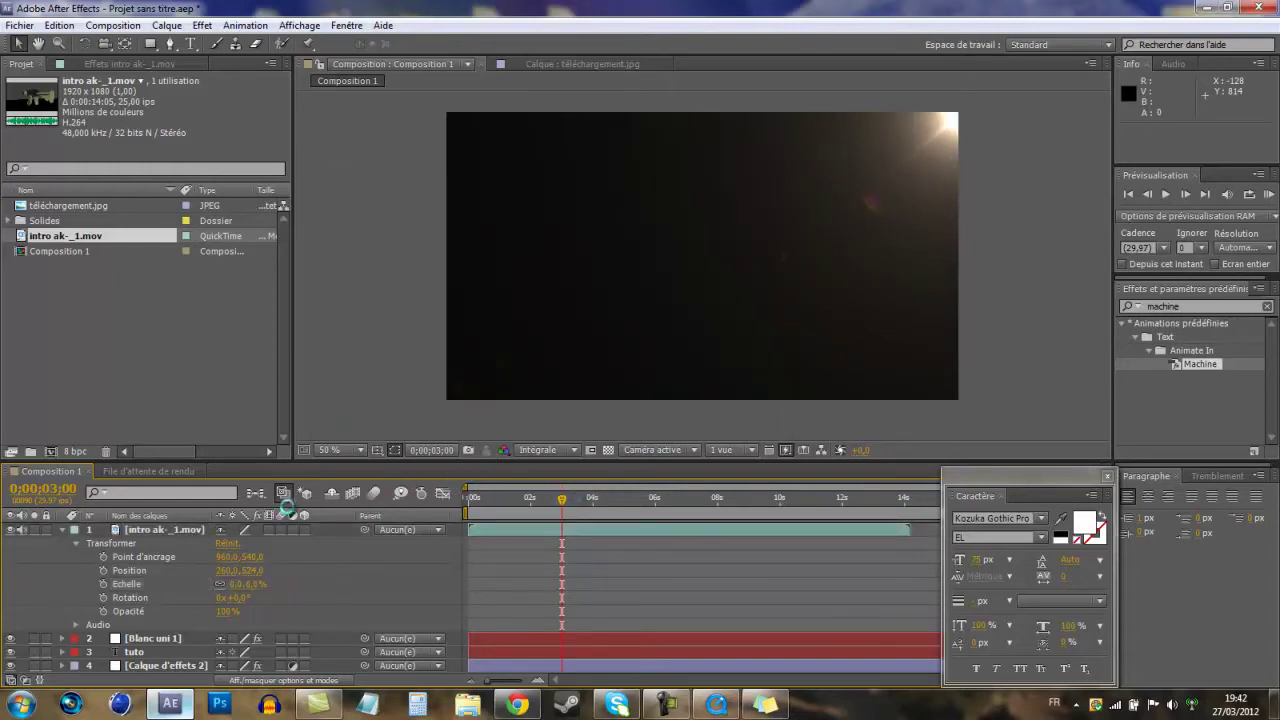
click(102, 585)
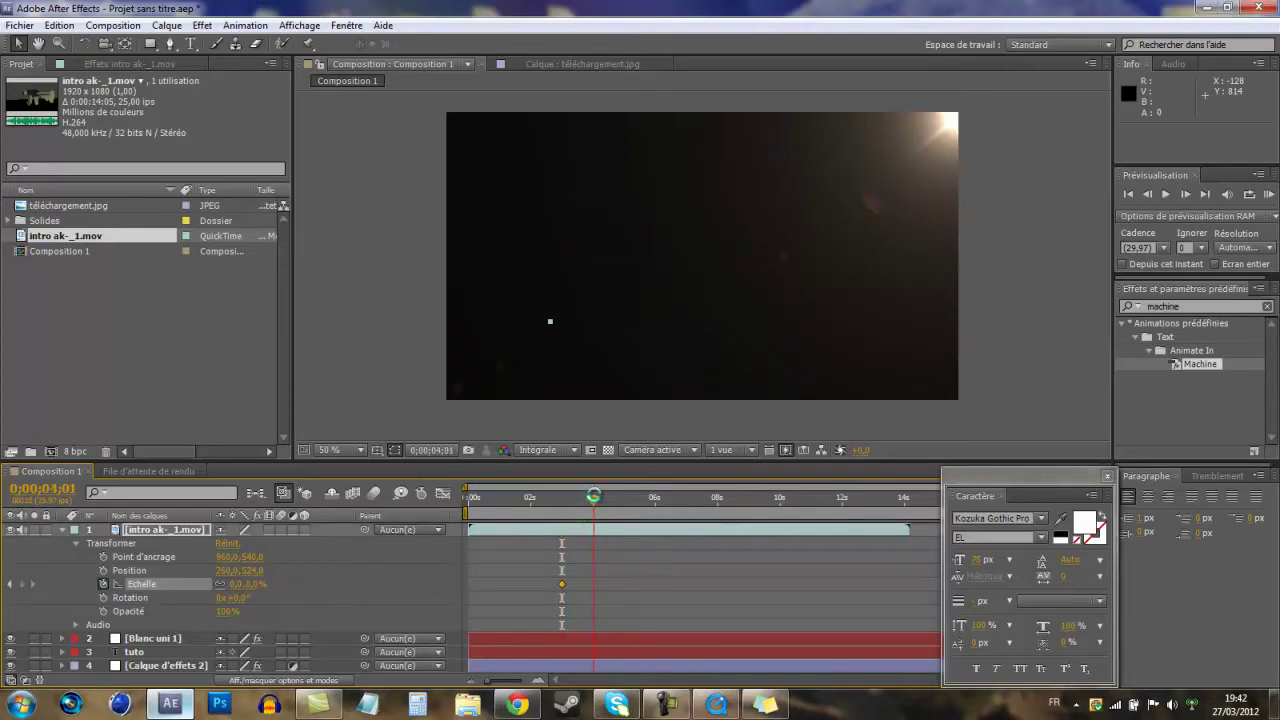
click(238, 584)
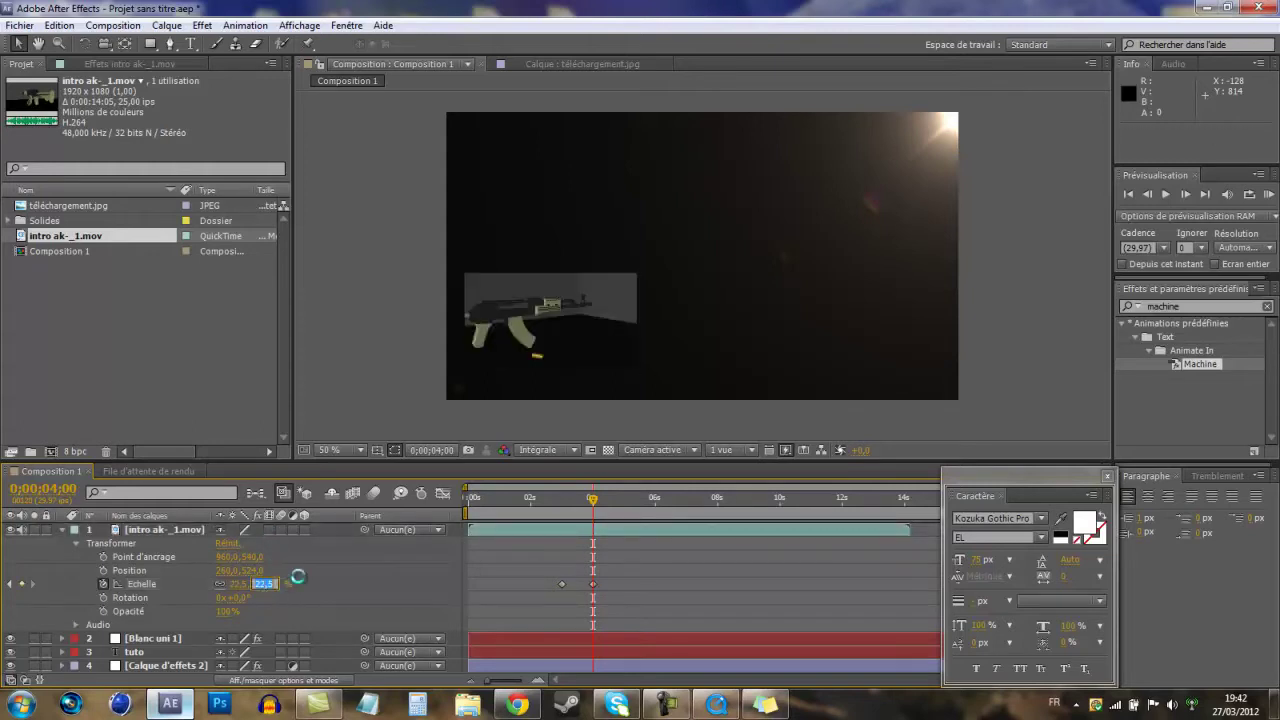
key(Return)
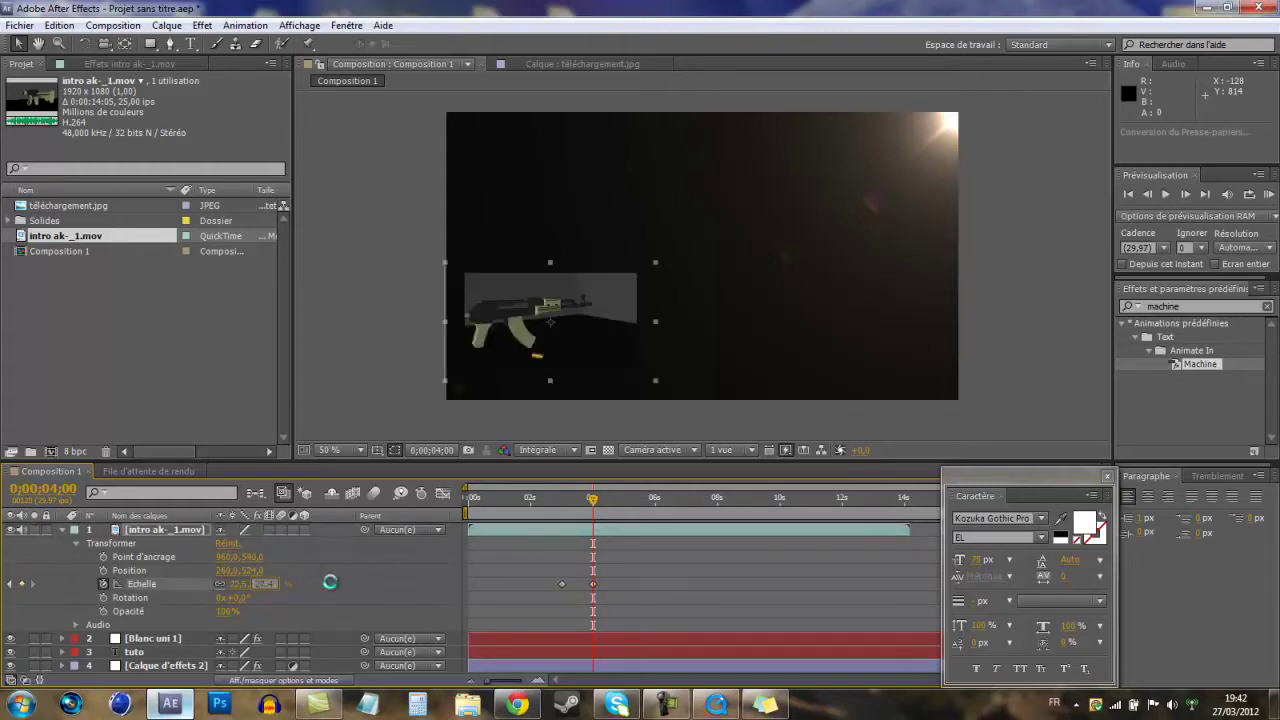
- Move the intro ak-_1.mov clip to position 282, 510 and preview the composition from the start
mouse_move(595, 498)
mouse_down()
mouse_move(535, 507)
mouse_move(590, 502)
mouse_up()
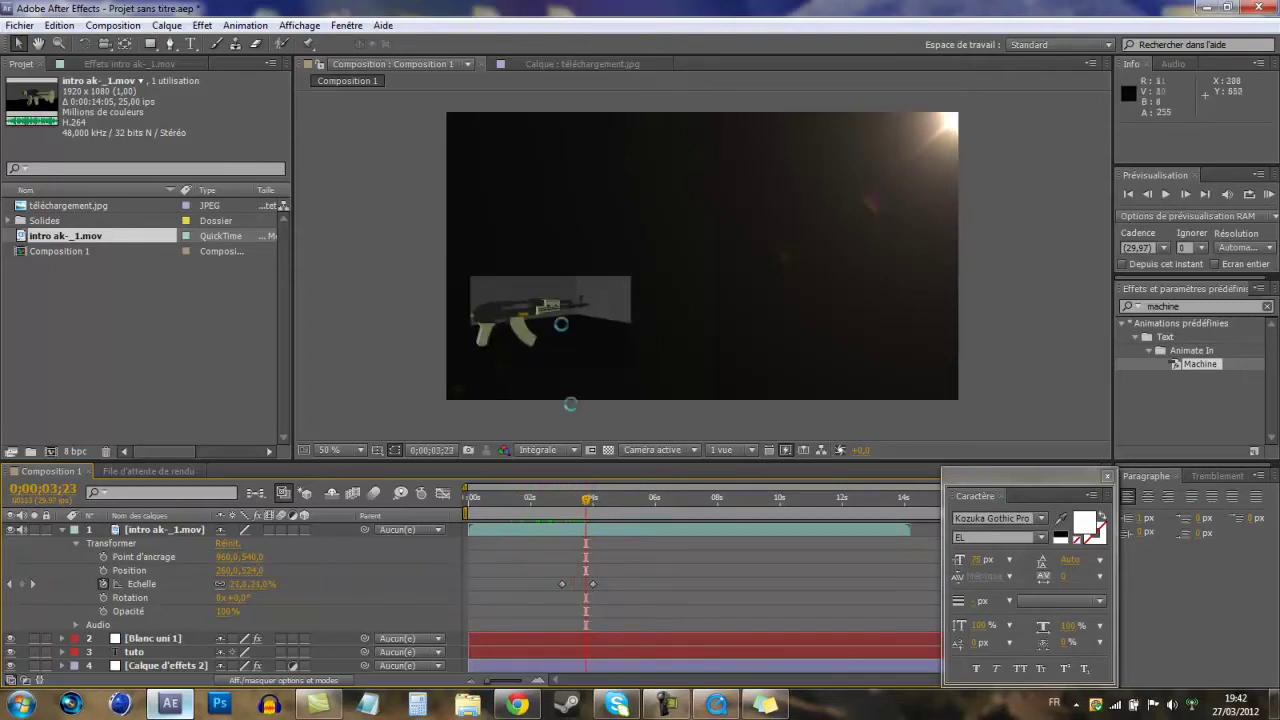
click(555, 316)
drag(572, 321, 578, 314)
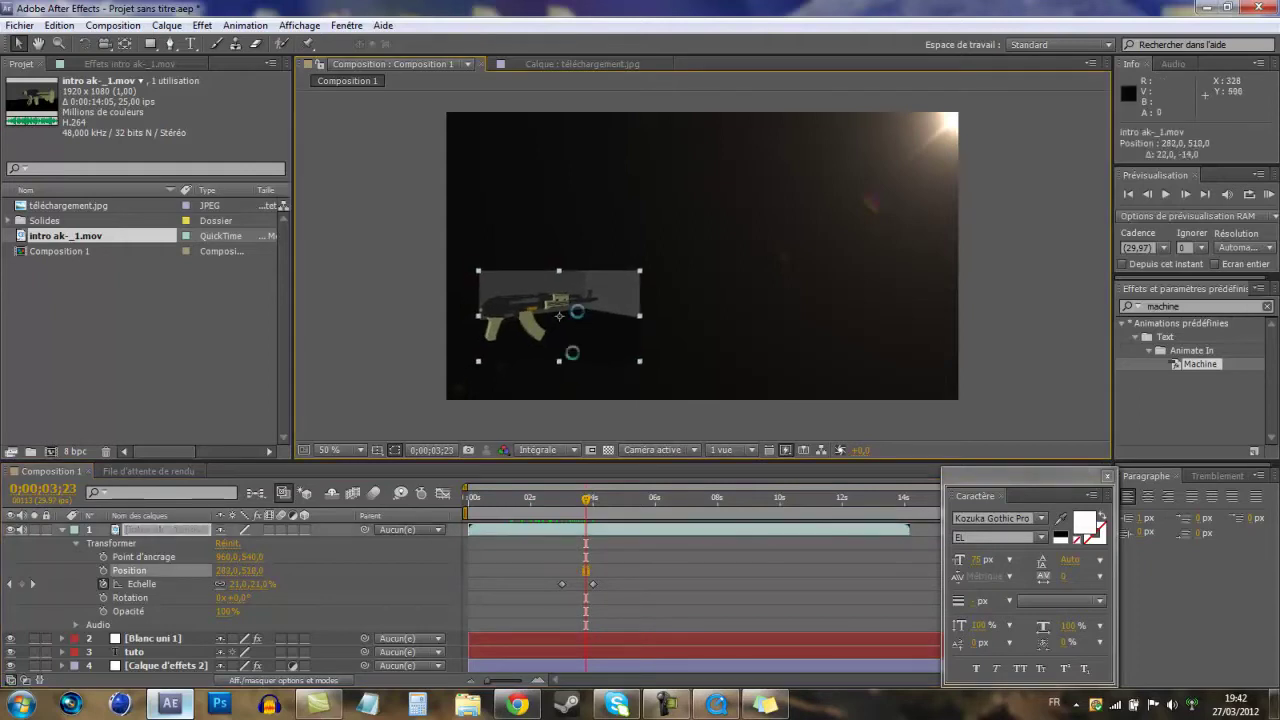
drag(582, 498, 519, 502)
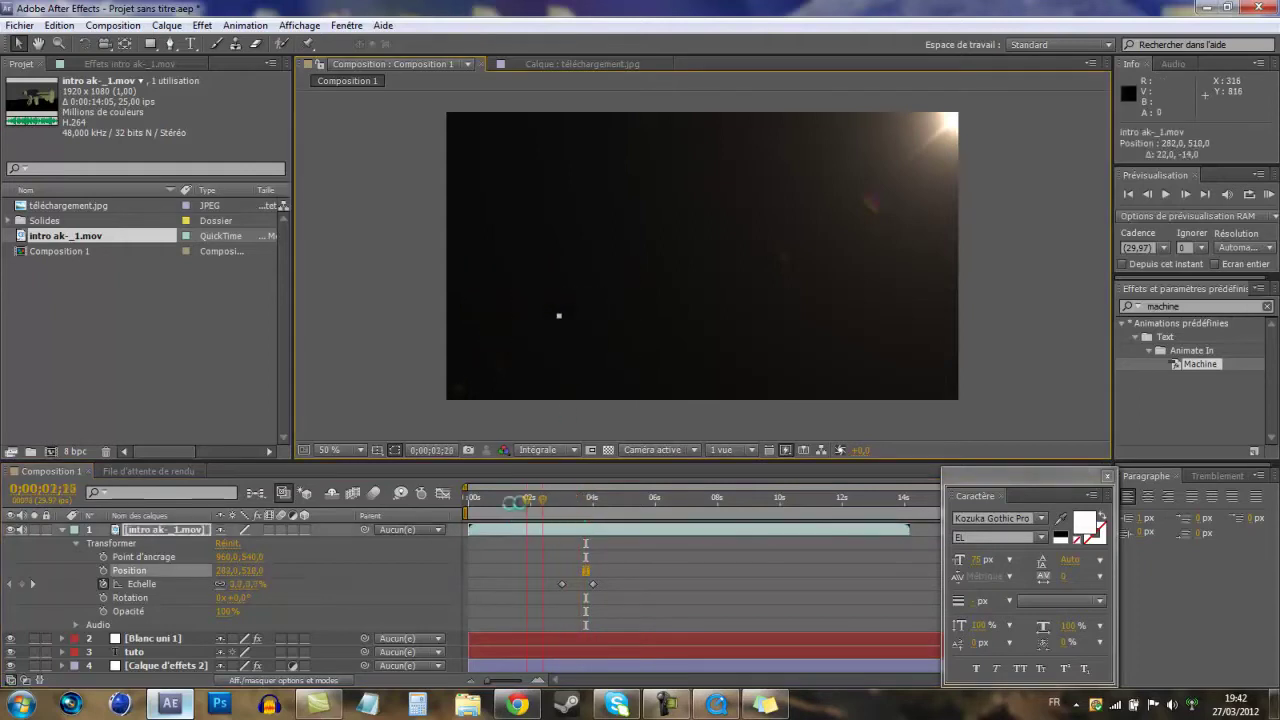
click(391, 323)
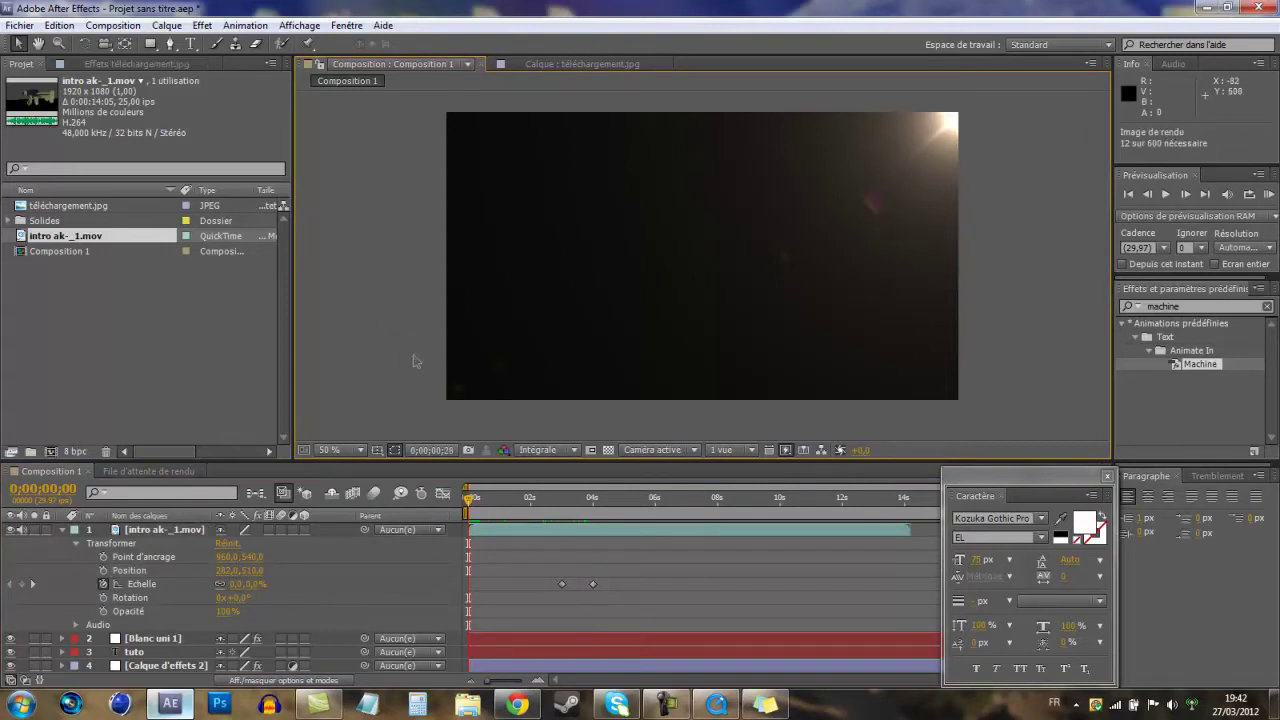
- Set the intro ak-_1.mov layer's blending mode to Ecran and run a RAM preview
click(165, 529)
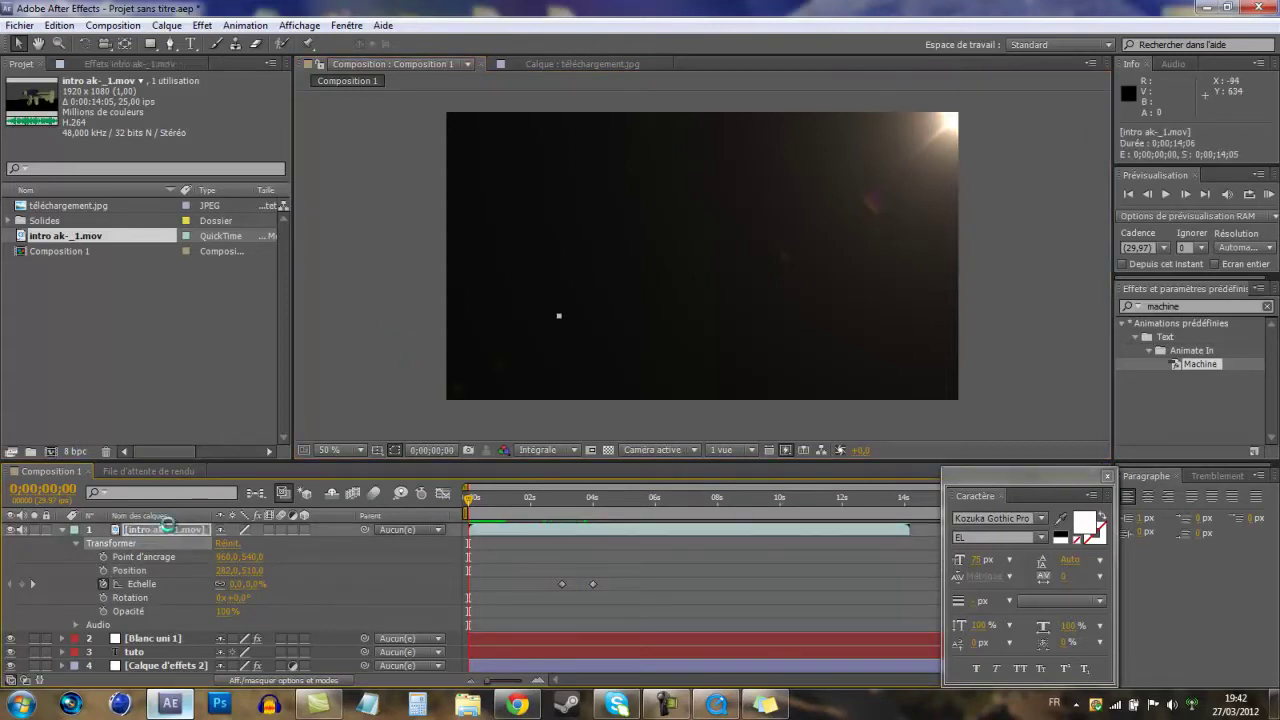
click(265, 679)
click(247, 529)
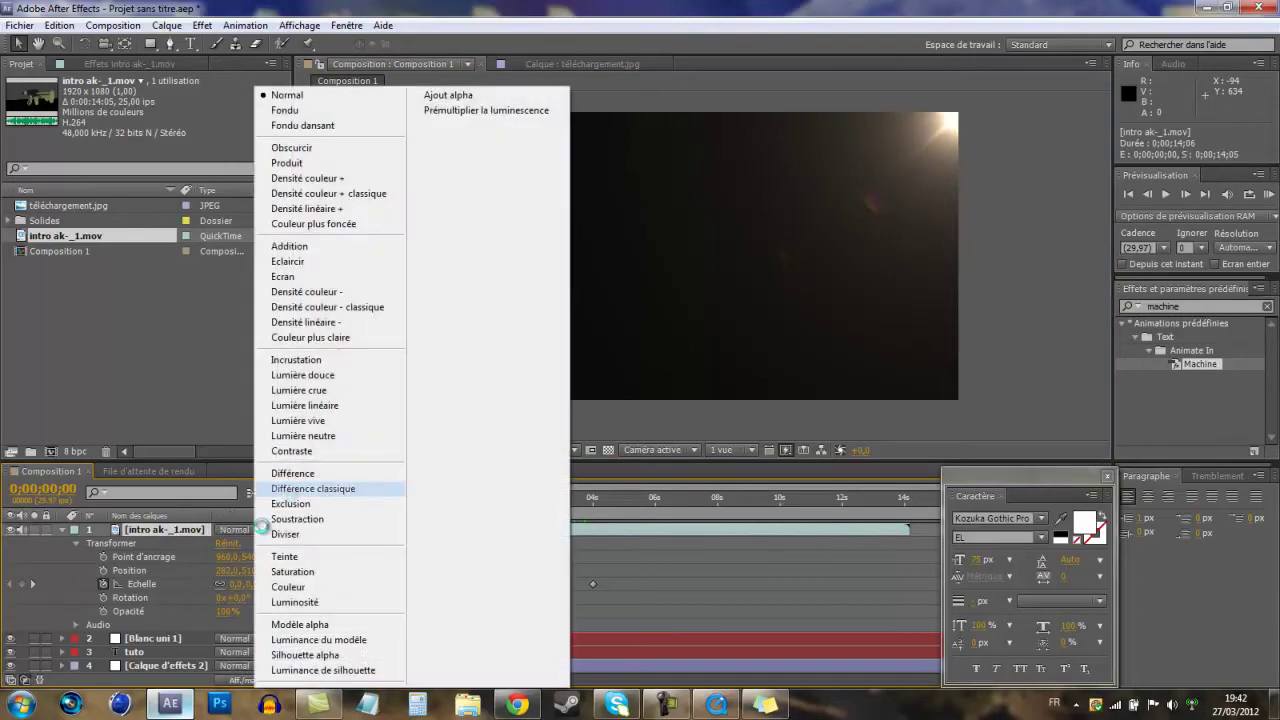
click(335, 276)
click(340, 280)
key(KP_0)
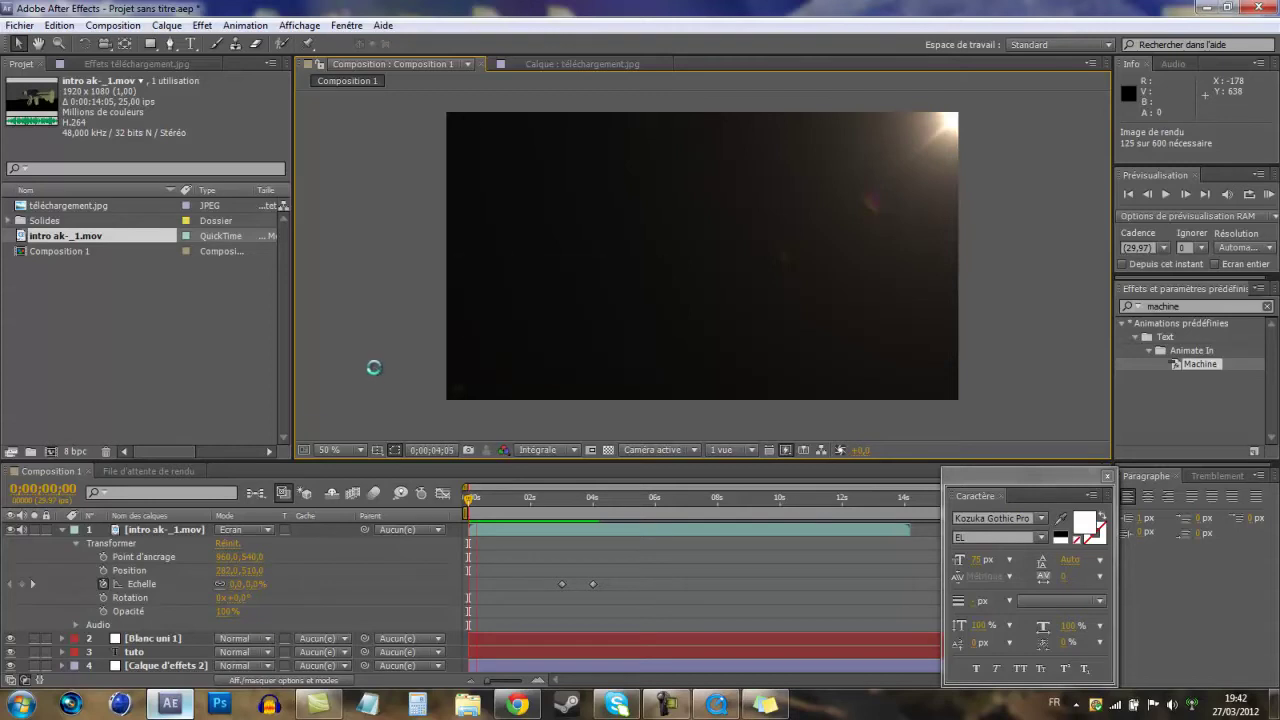
- Move the intro ak-_1.mov layer below téléchargement.jpg at the bottom of the layer stack and collapse its properties
click(155, 530)
drag(155, 530, 157, 664)
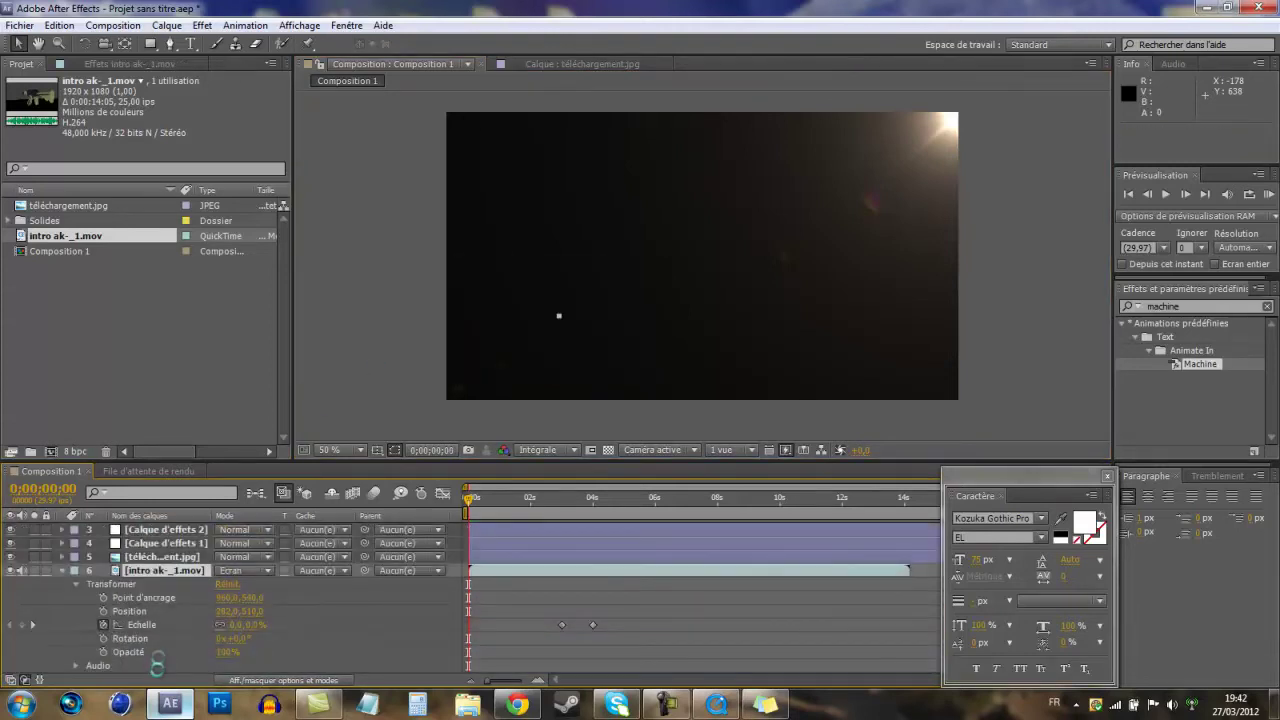
click(73, 572)
click(63, 571)
click(375, 325)
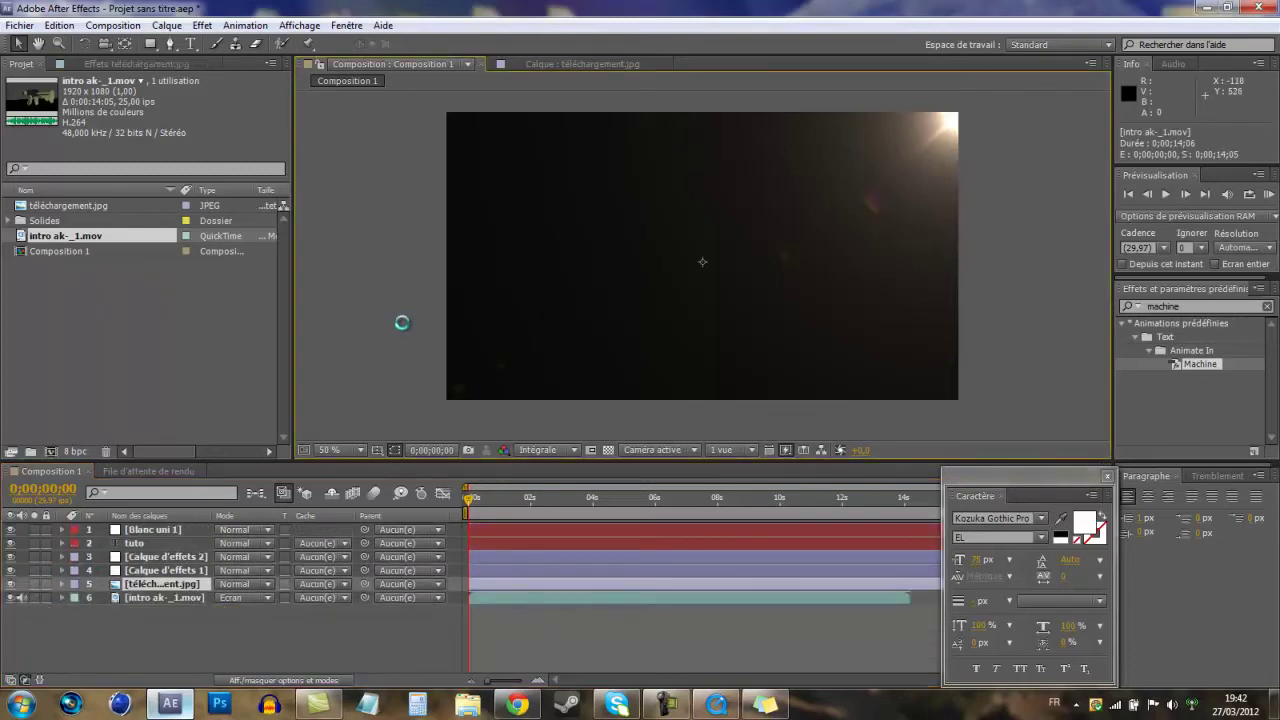
- Examine the first two seconds of the composition and return to 0;00;00;00
drag(470, 497, 530, 503)
click(151, 597)
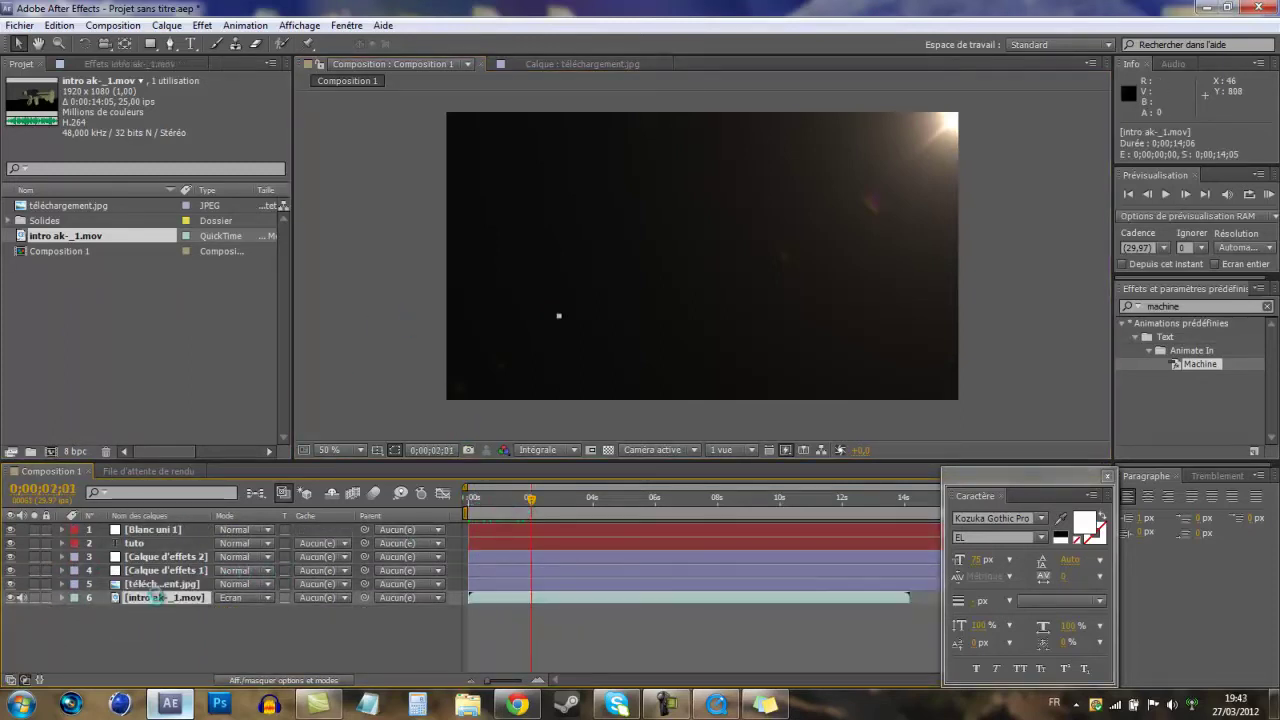
key(F2)
drag(534, 499, 443, 501)
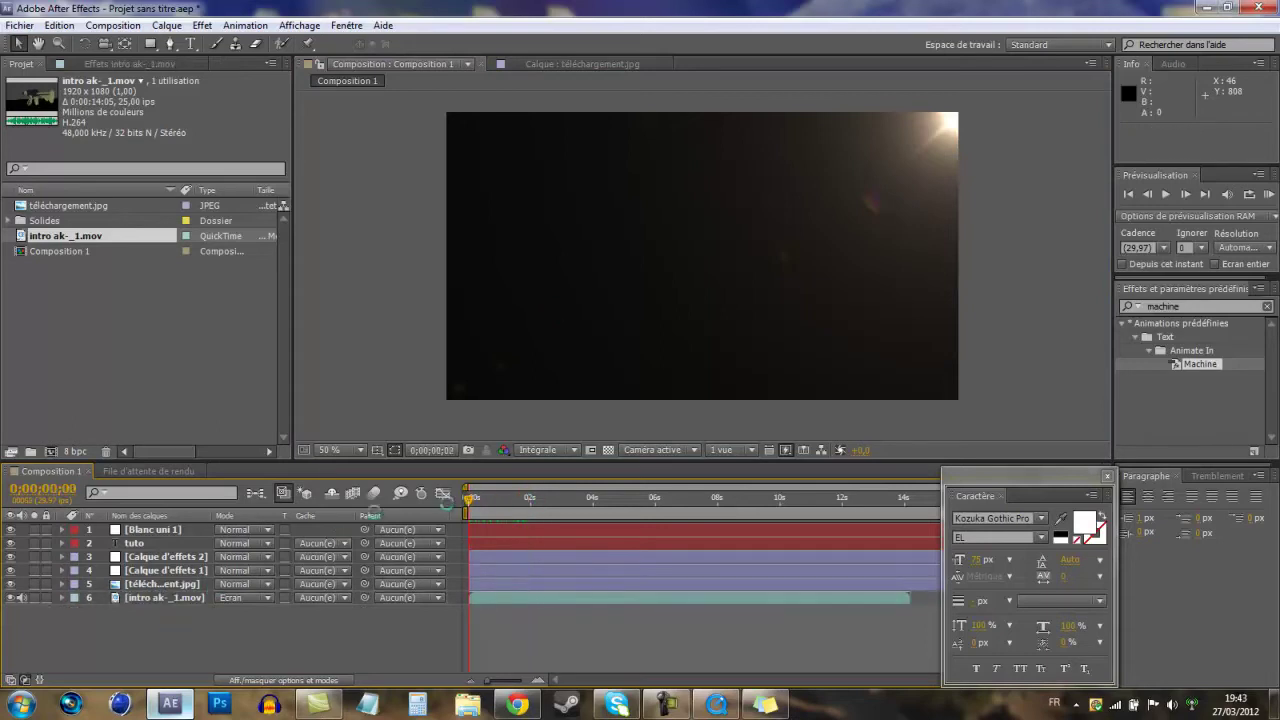
- Move the Blanc uni 1 layer below Calque d'effets 1 in the layer stack
click(150, 529)
drag(152, 530, 154, 578)
click(247, 570)
click(178, 376)
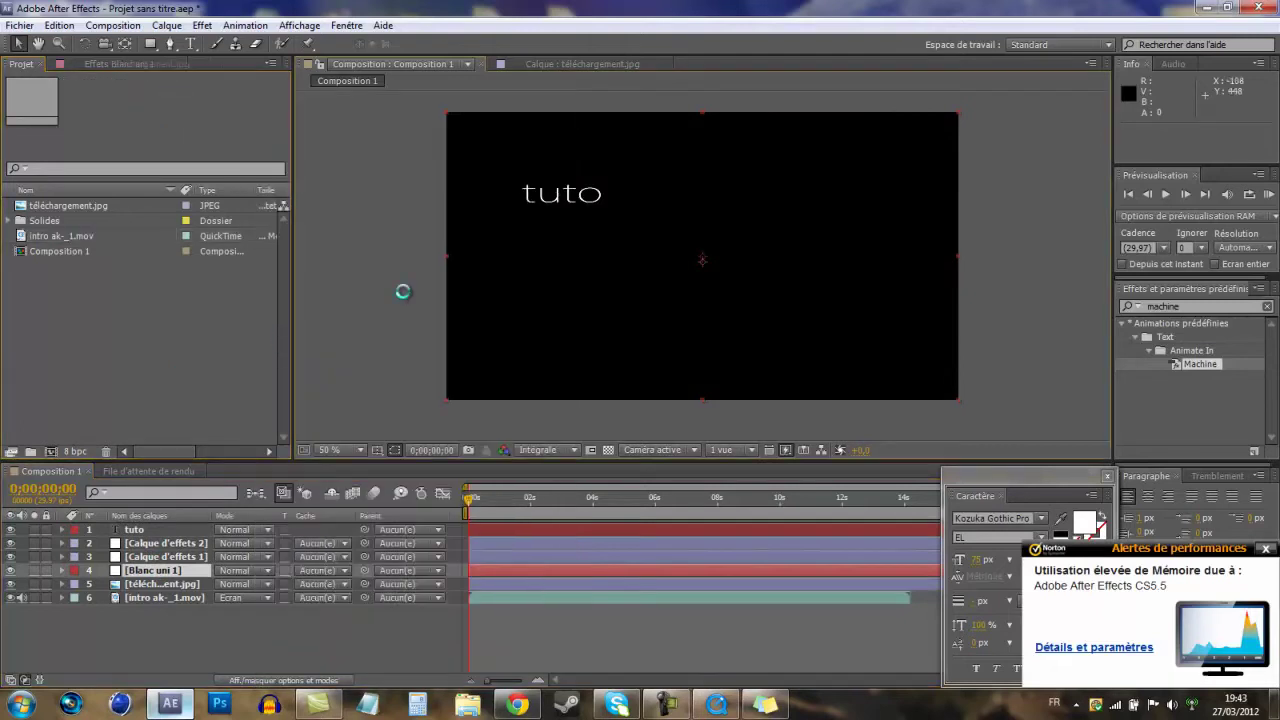
- Display the Blanc uni 1 layer's Optical Flares settings and move the layer to the bottom of the layer stack
click(403, 291)
click(168, 570)
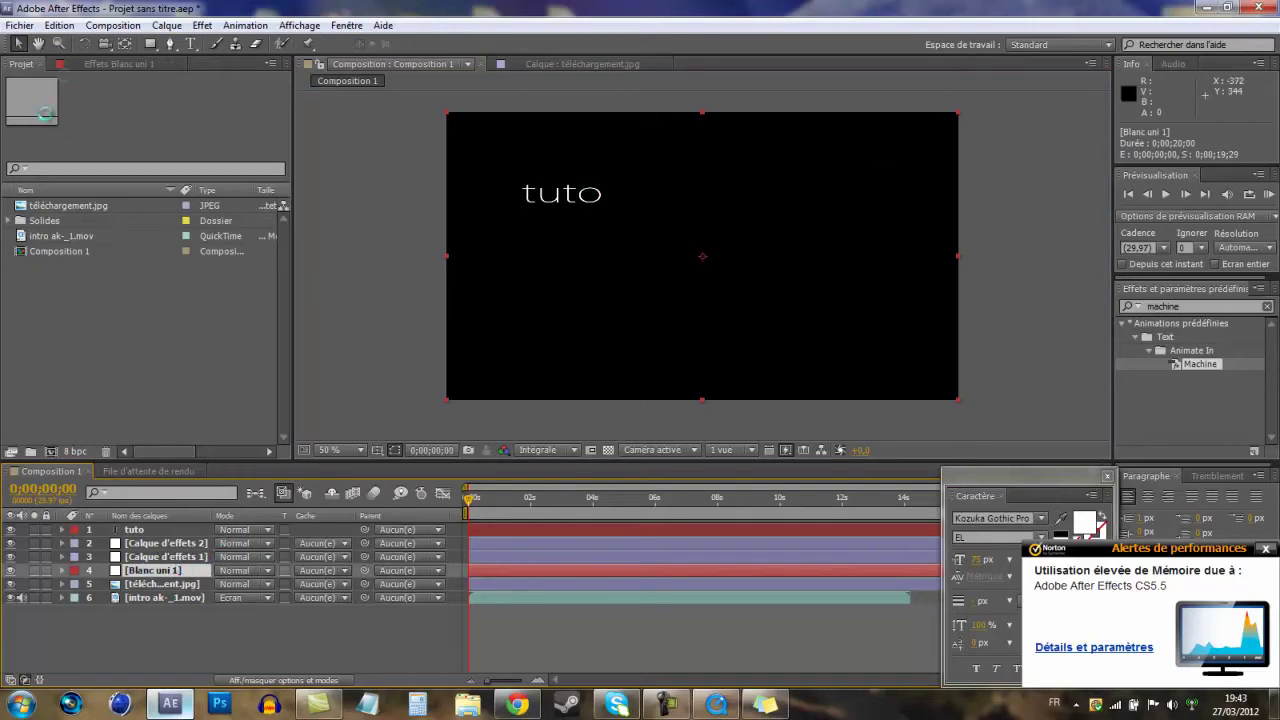
click(92, 64)
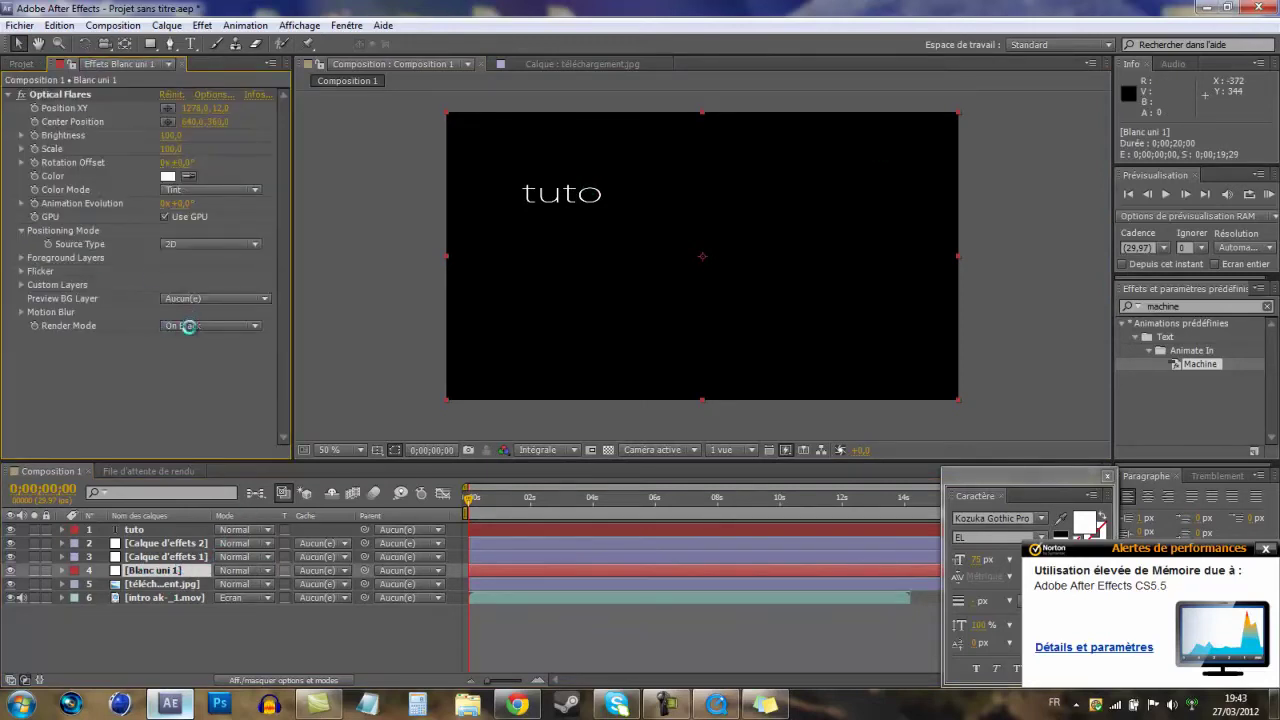
drag(145, 568, 134, 606)
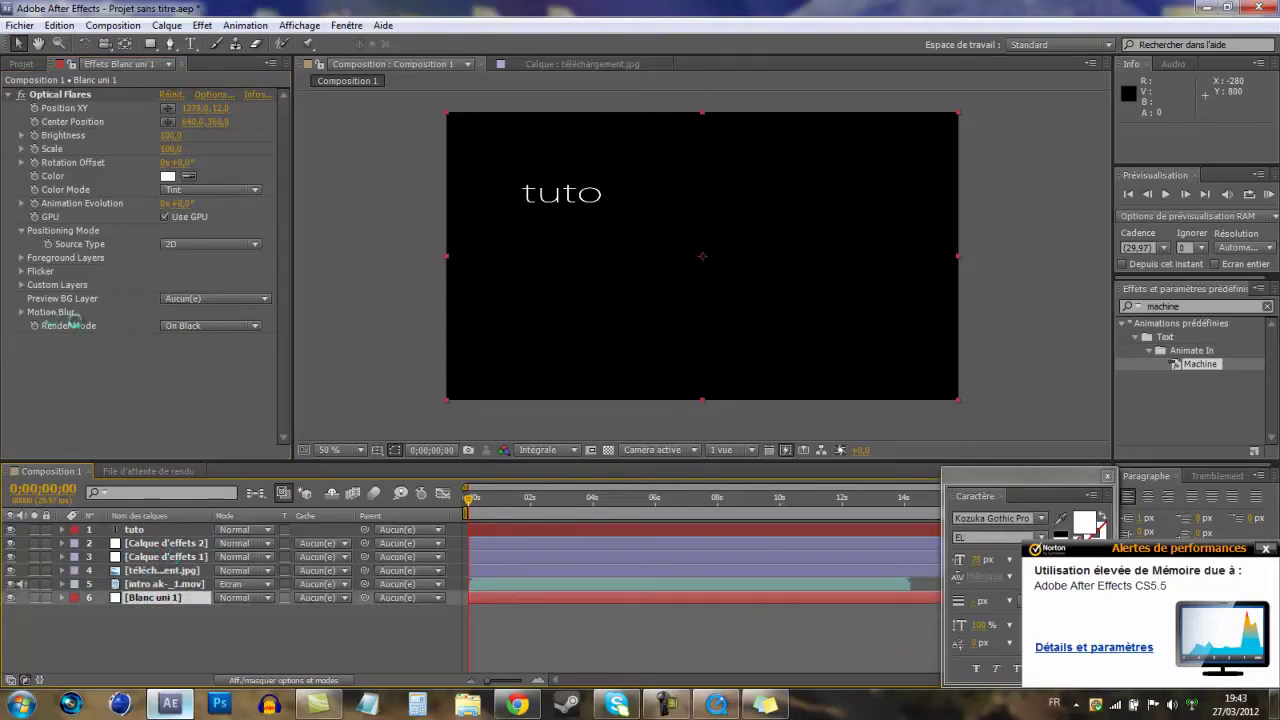
- Try the On Transparent and Over Original render modes for Optical Flares on the Blanc uni 1 layer
click(200, 326)
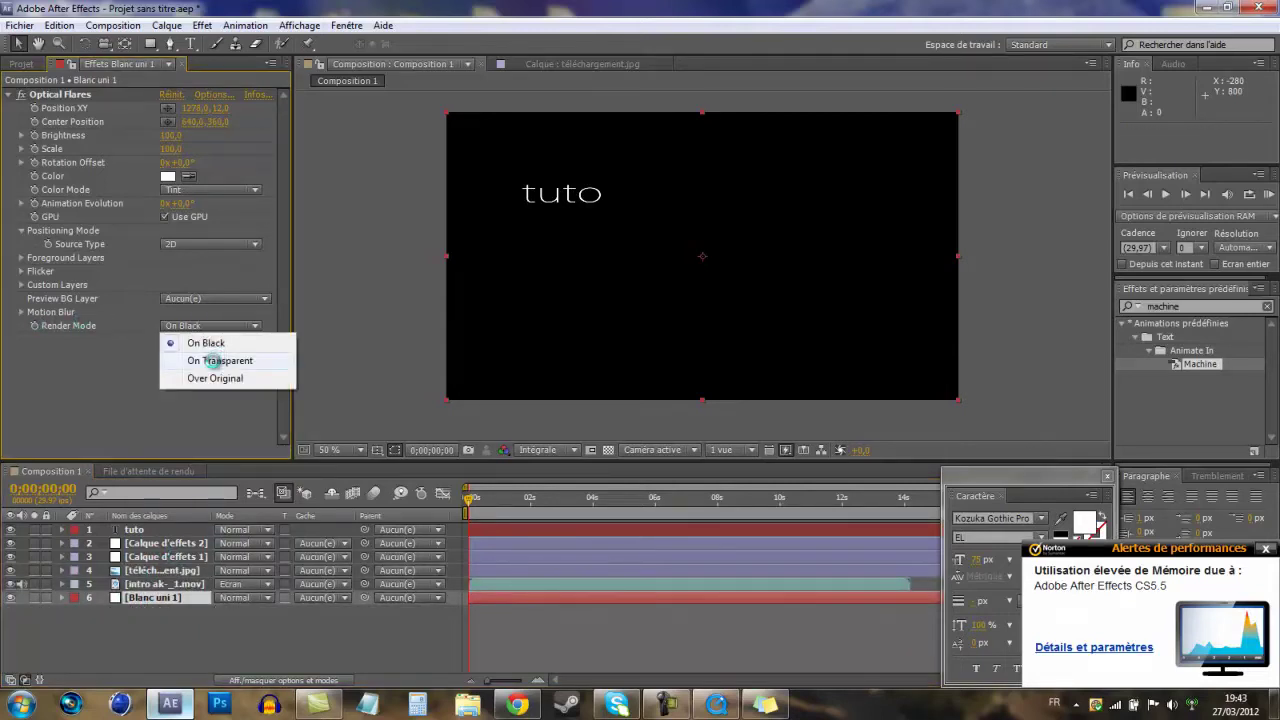
click(210, 361)
click(376, 354)
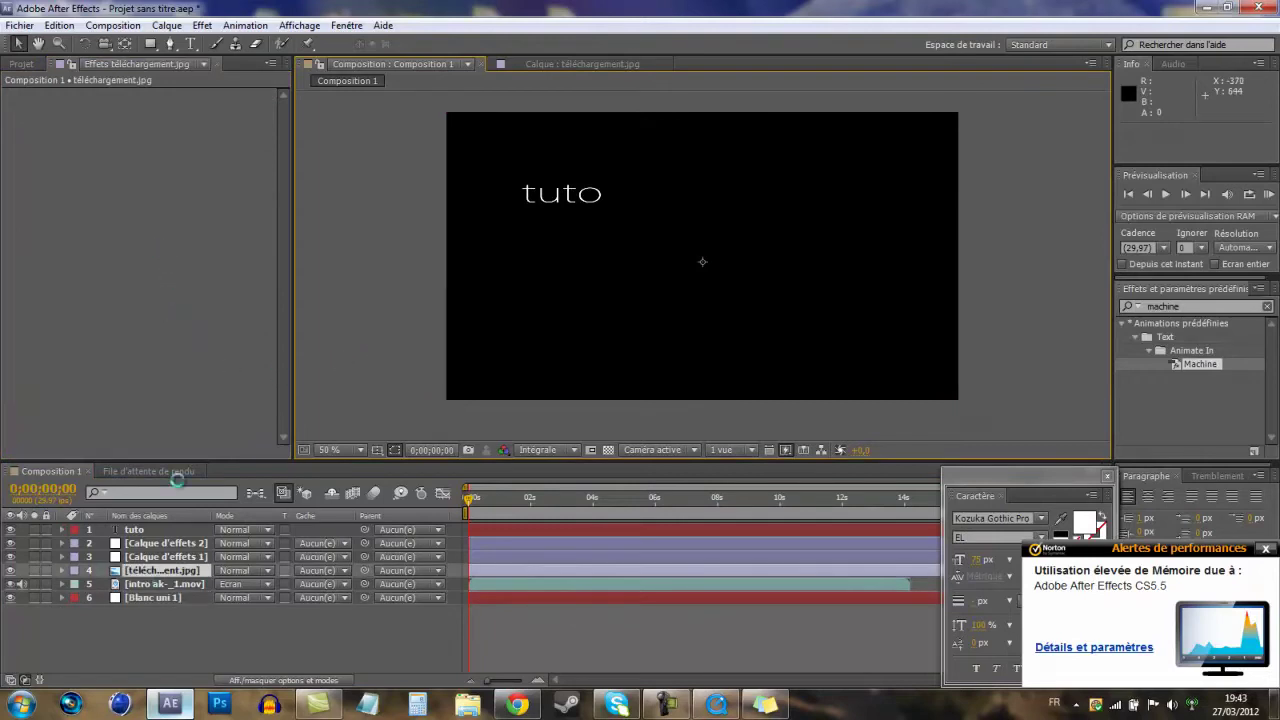
click(155, 597)
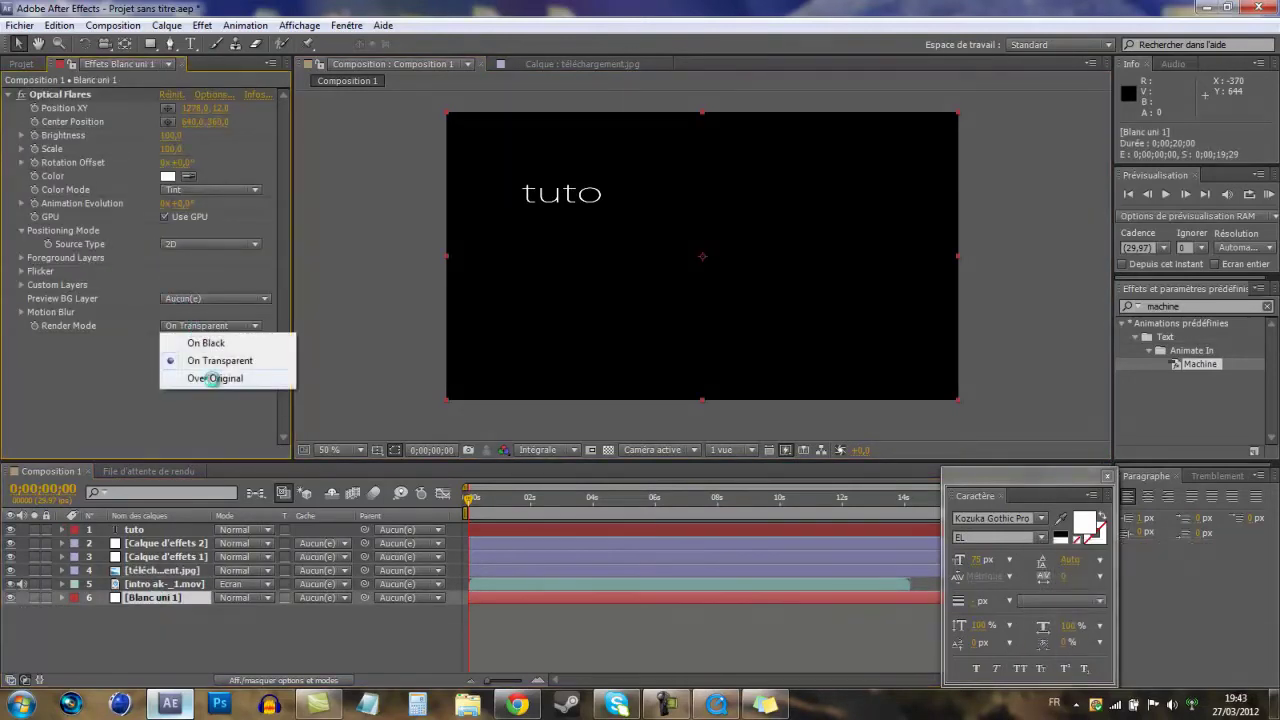
click(212, 379)
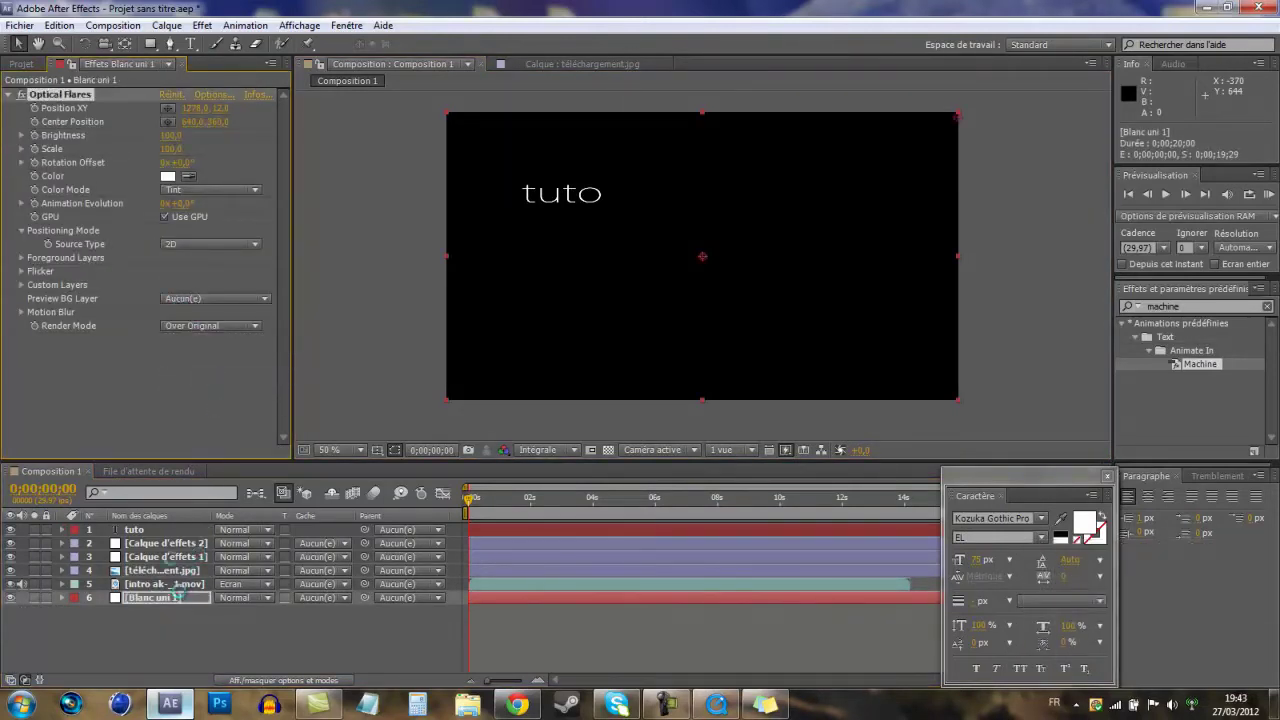
- Set the Optical Flares render mode to On Transparent and move the Blanc uni 1 layer to the top of the layer stack
click(180, 326)
click(200, 360)
drag(160, 597, 156, 526)
click(405, 285)
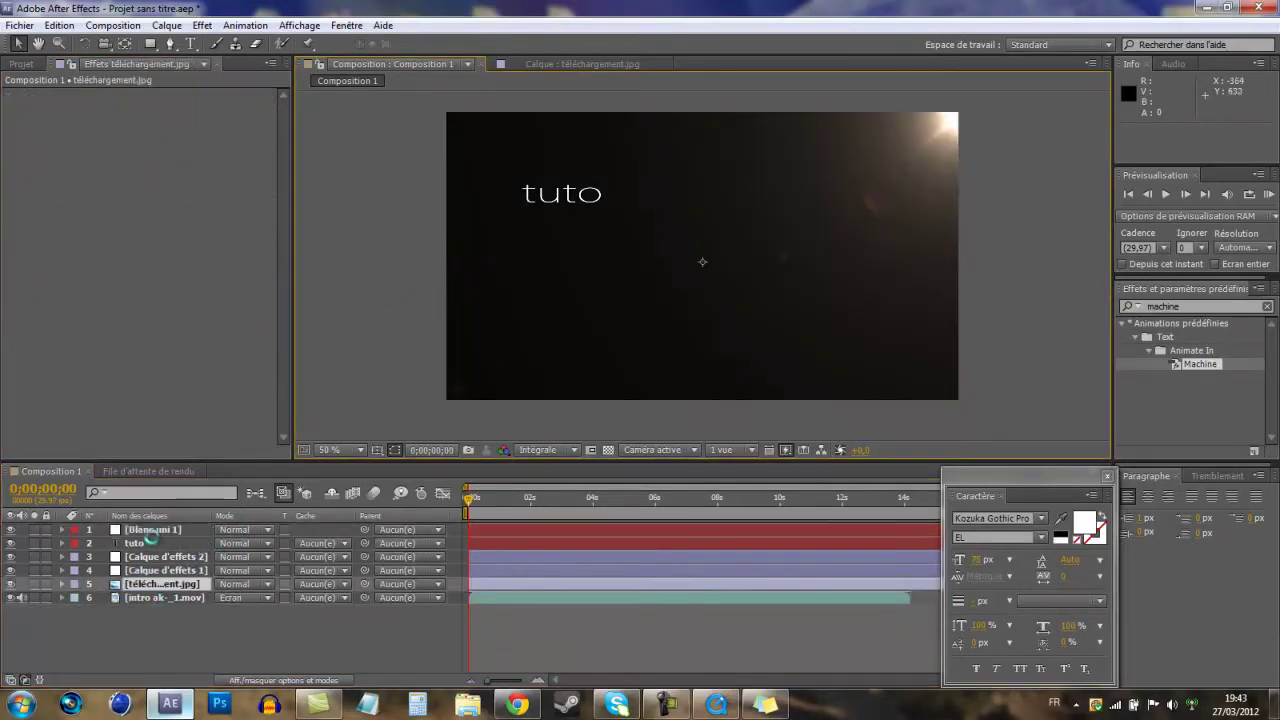
- Reselect the On Transparent render mode for Blanc uni 1's Optical Flares and run a RAM preview of the composition
click(152, 530)
click(198, 322)
click(200, 362)
click(399, 259)
key(KP_0)
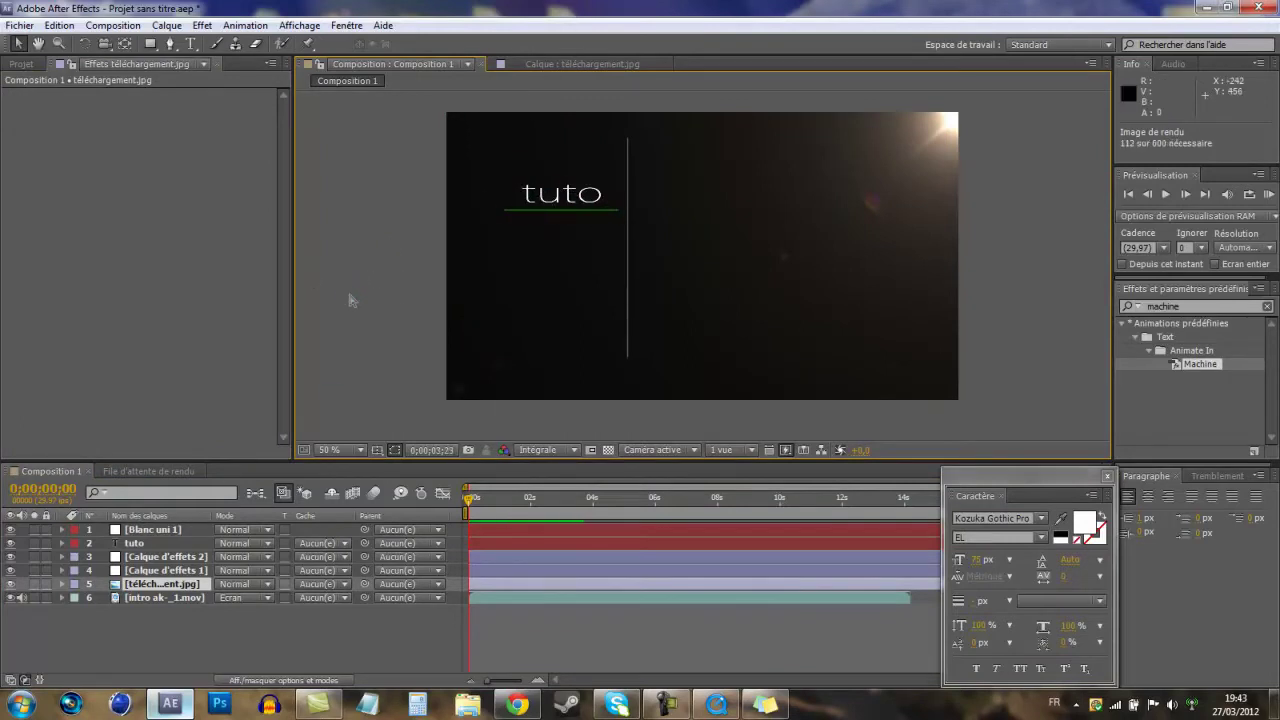
key(space)
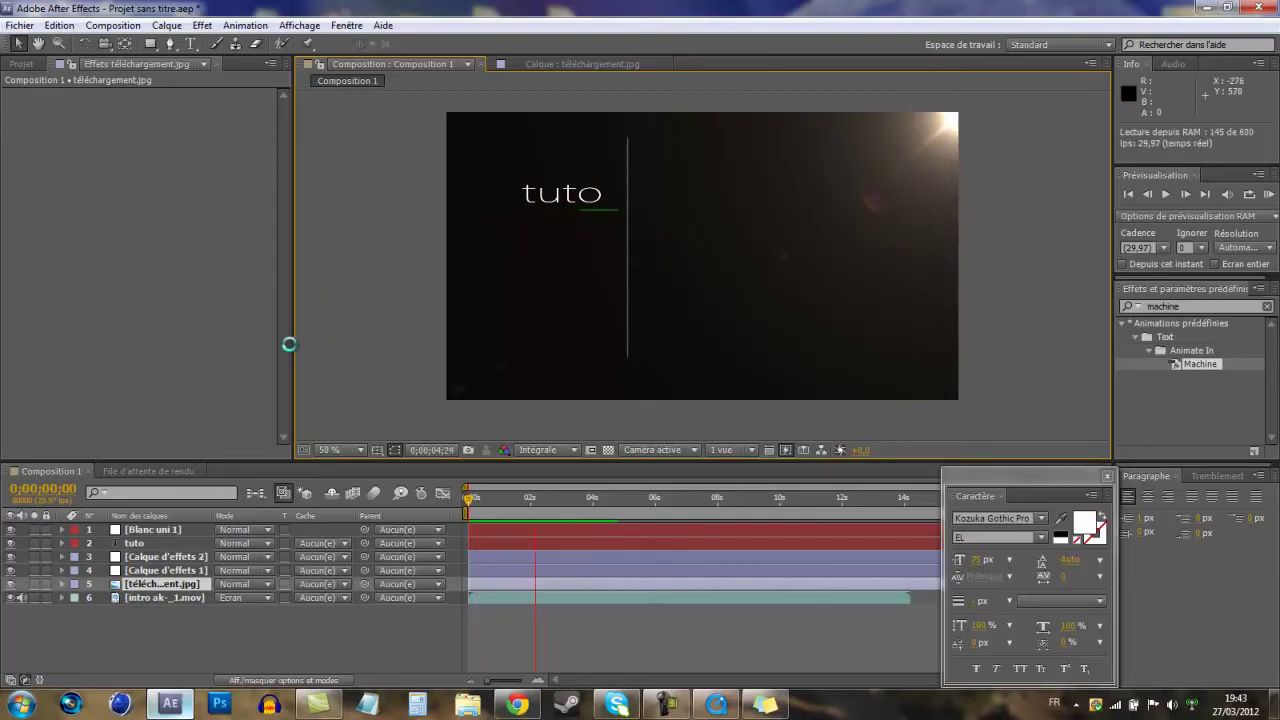
- Move the intro ak-_1.mov layer to the top of the layer stack, above Blanc uni 1
mouse_move(125, 583)
mouse_down()
mouse_move(130, 535)
mouse_move(146, 590)
mouse_up()
drag(145, 598, 150, 530)
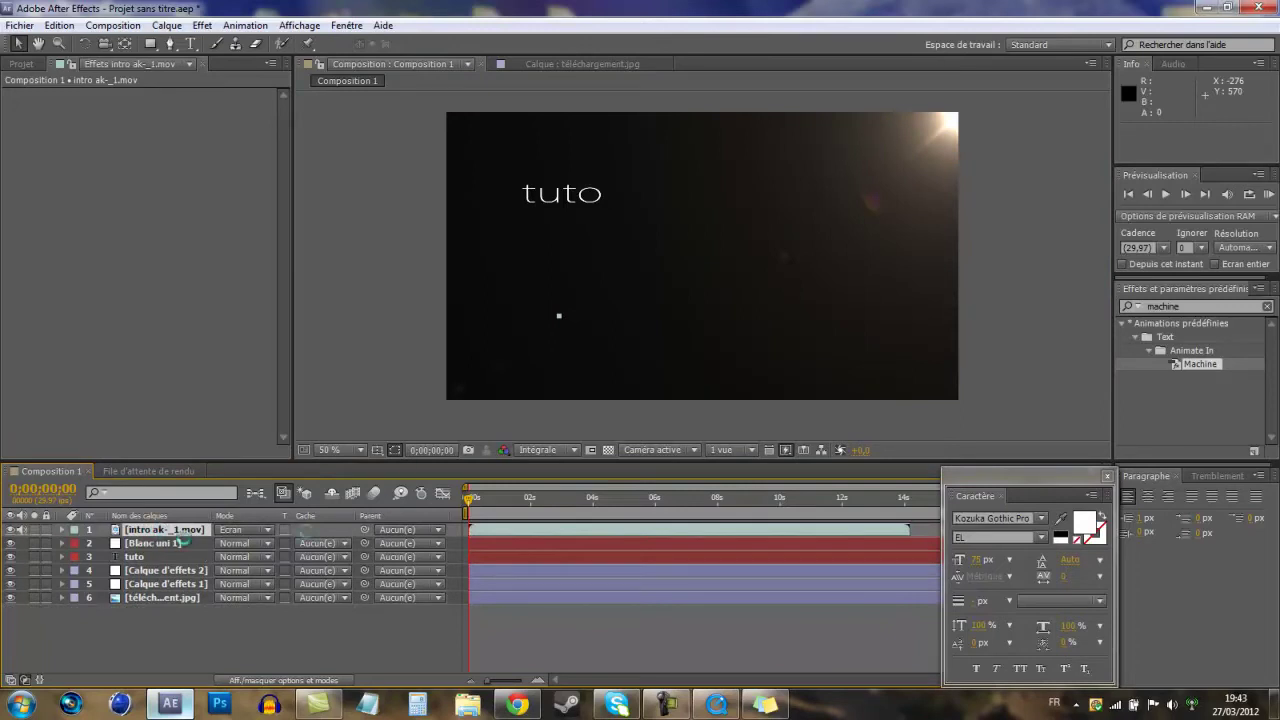
click(378, 380)
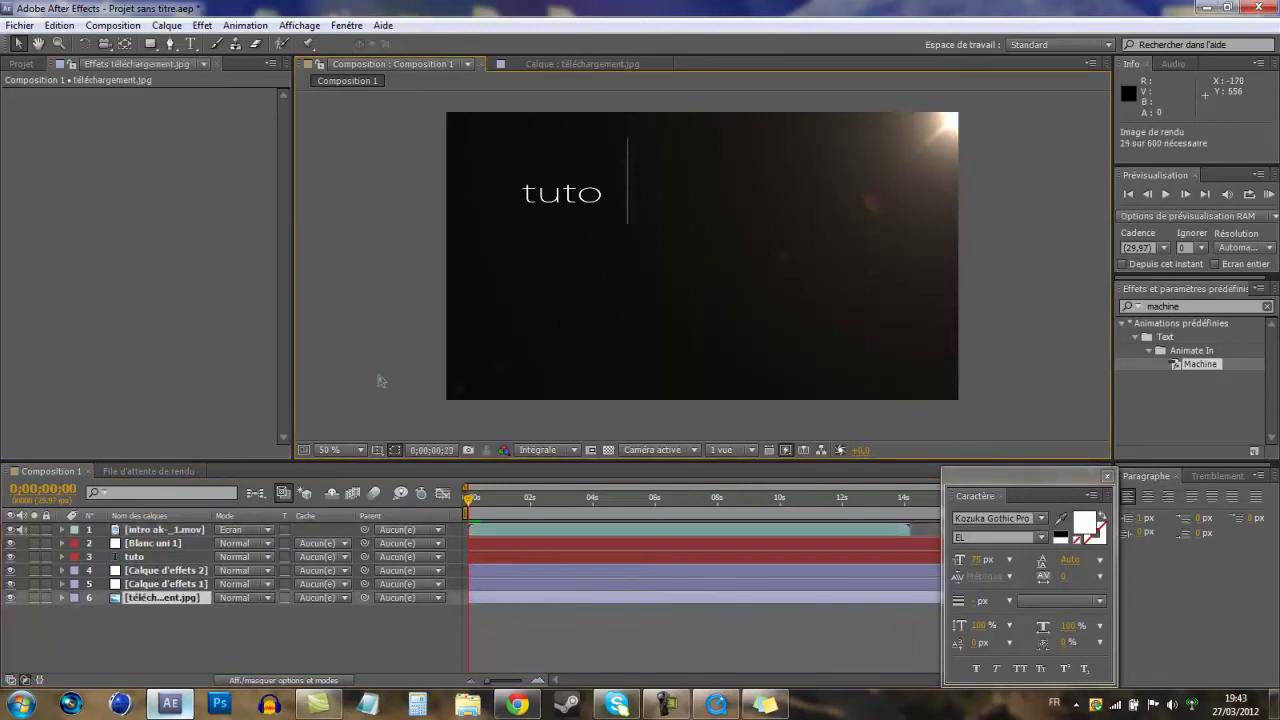
click(150, 543)
click(155, 570)
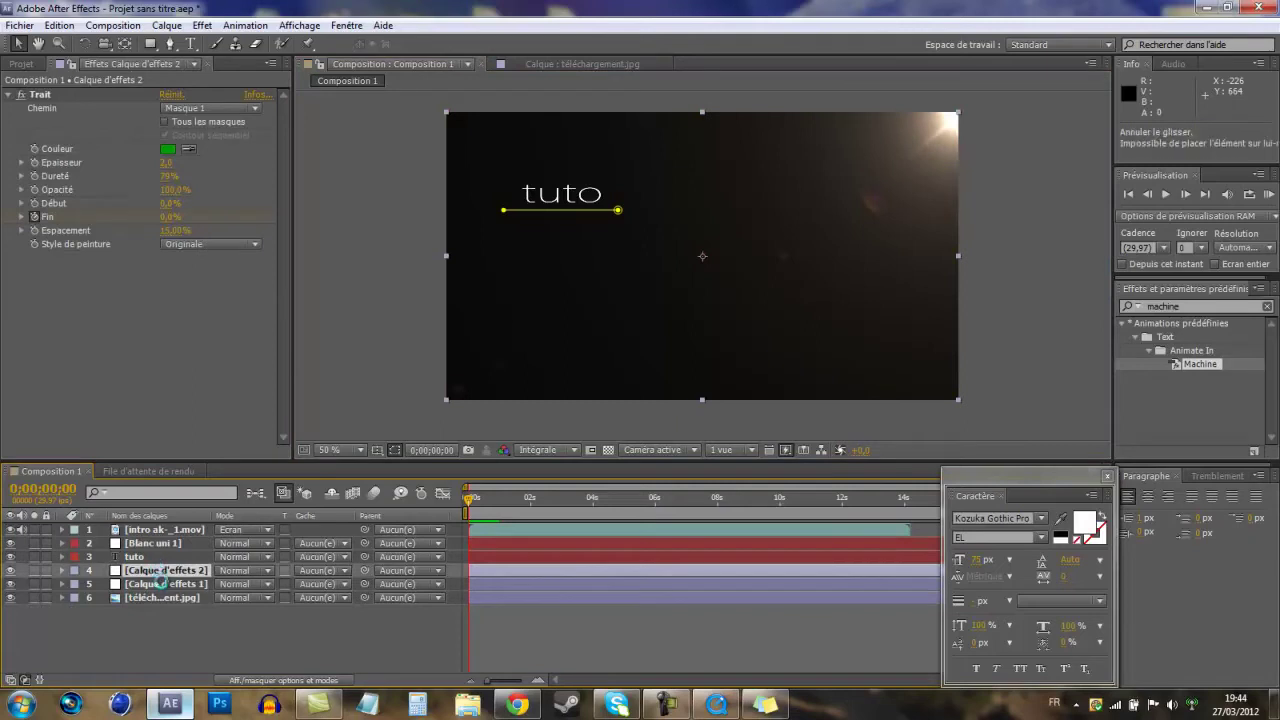
click(162, 583)
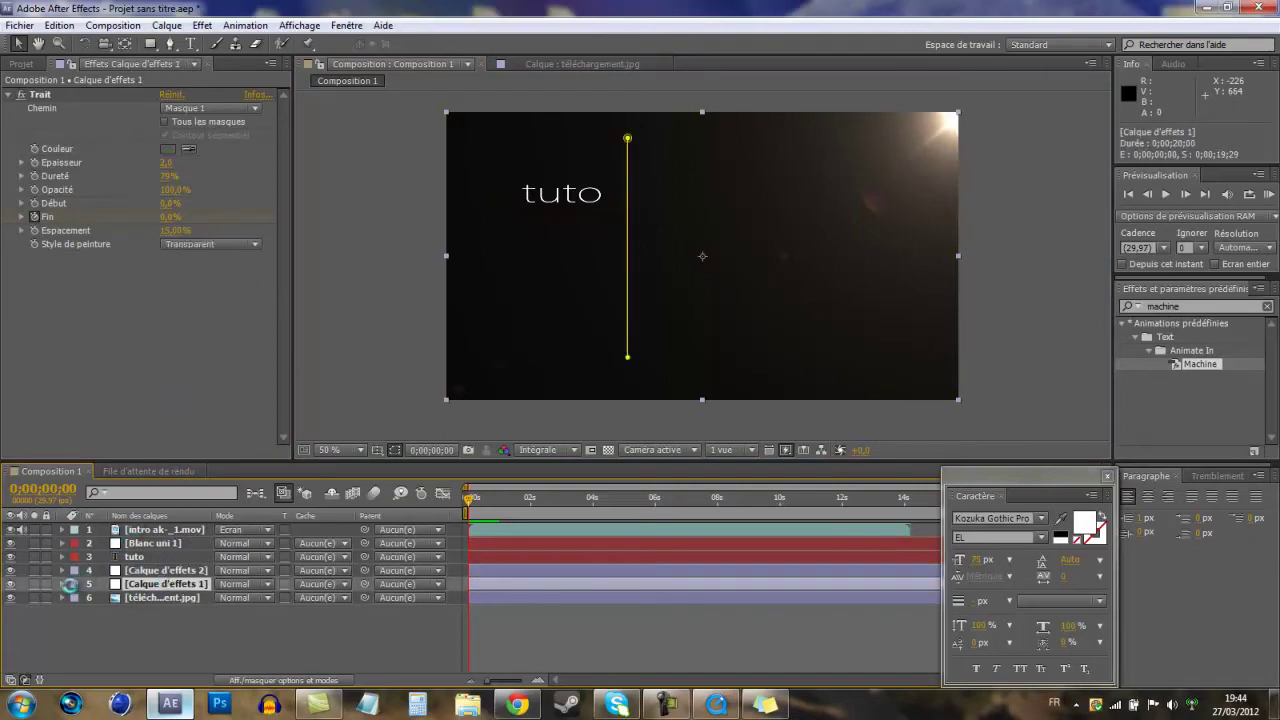
click(133, 616)
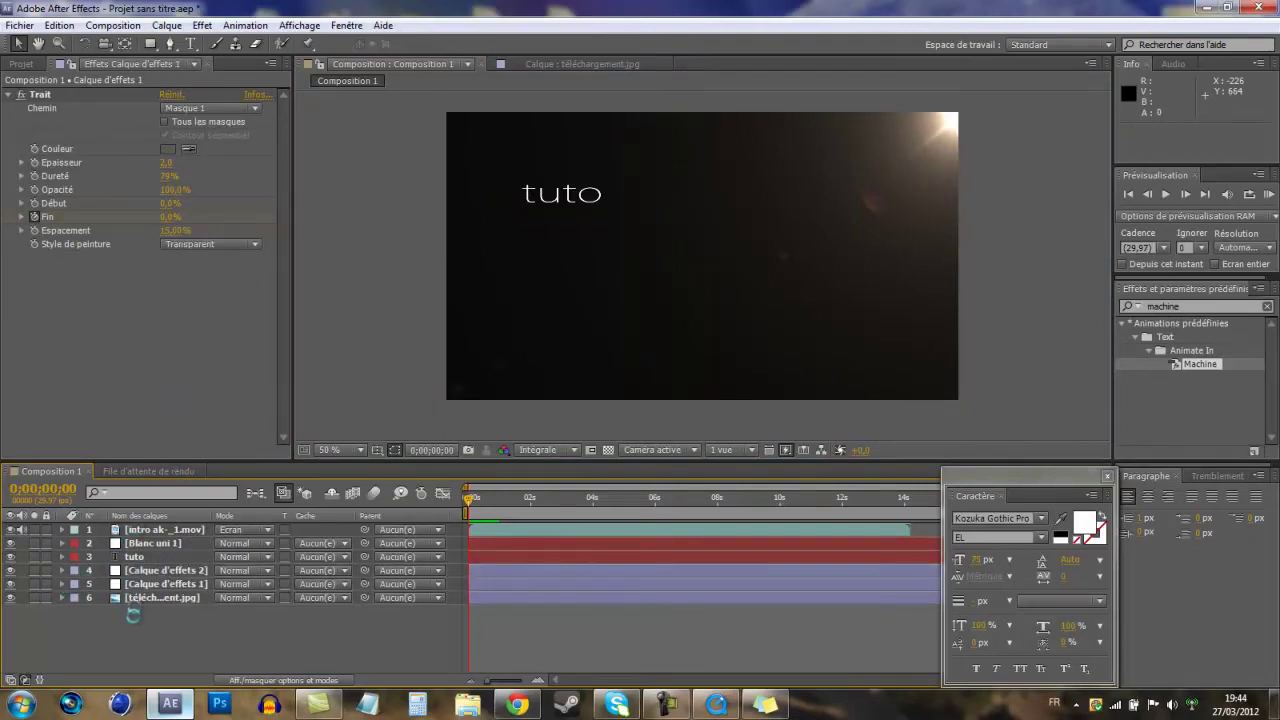
- Keyframe the Début of the tuto text's Sélecteur de plage 1 from 100% at 0;00;02;00 to 0% at 0;00;03;00
click(133, 557)
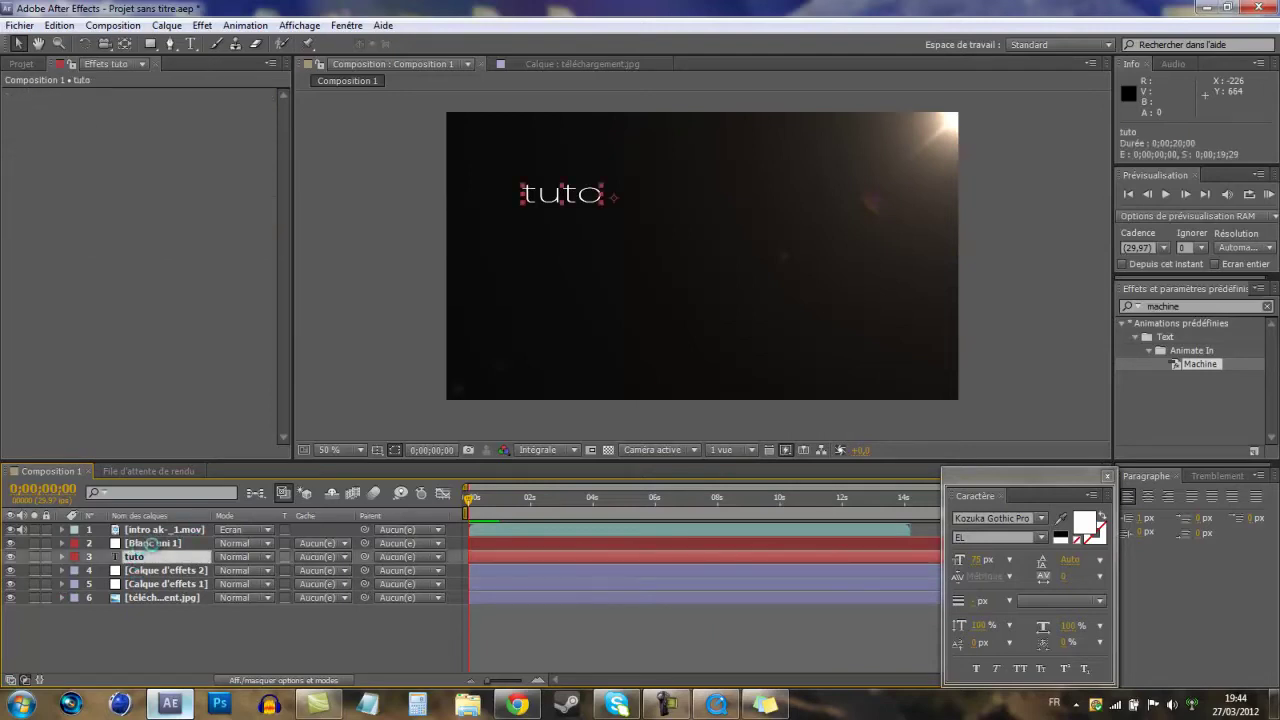
click(61, 557)
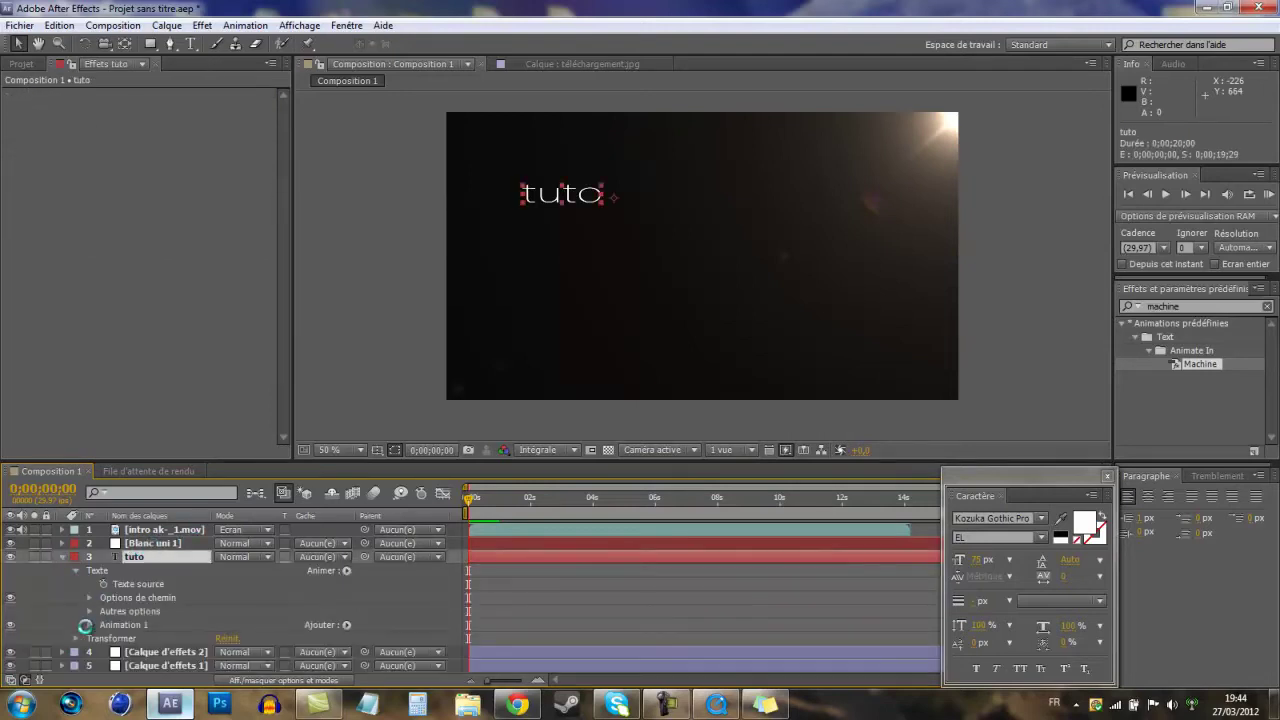
click(86, 624)
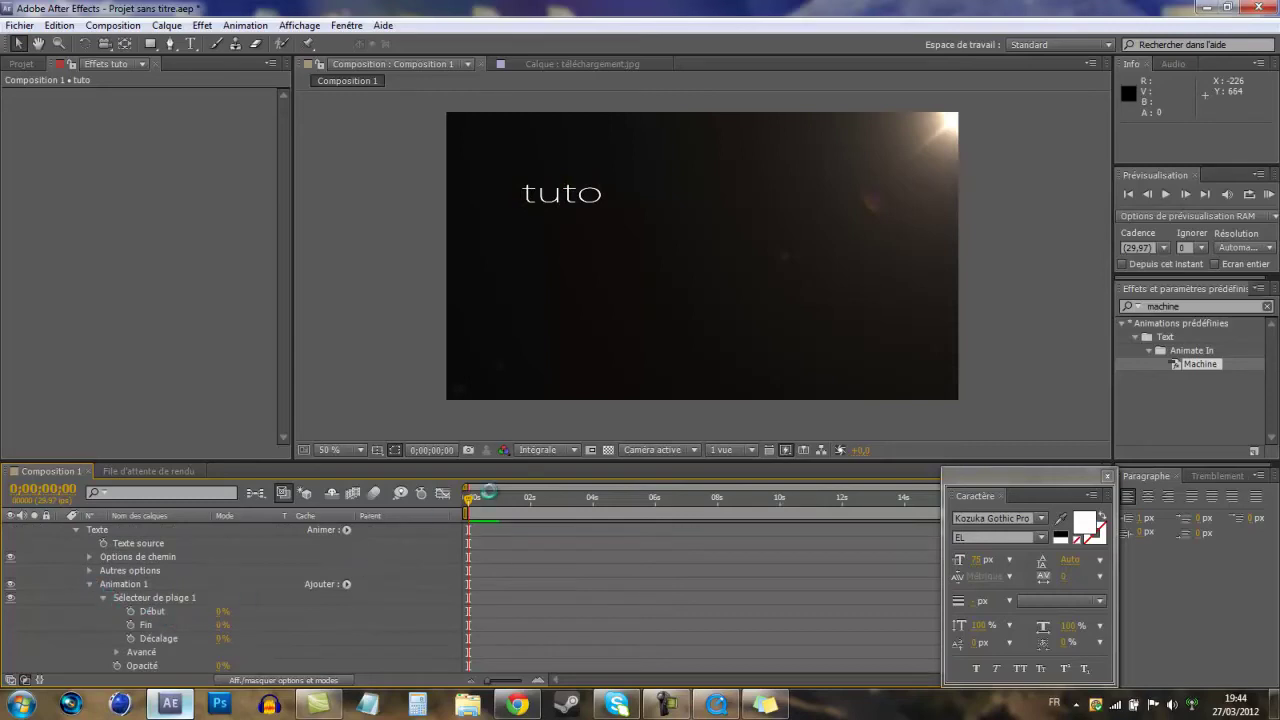
drag(469, 499, 532, 506)
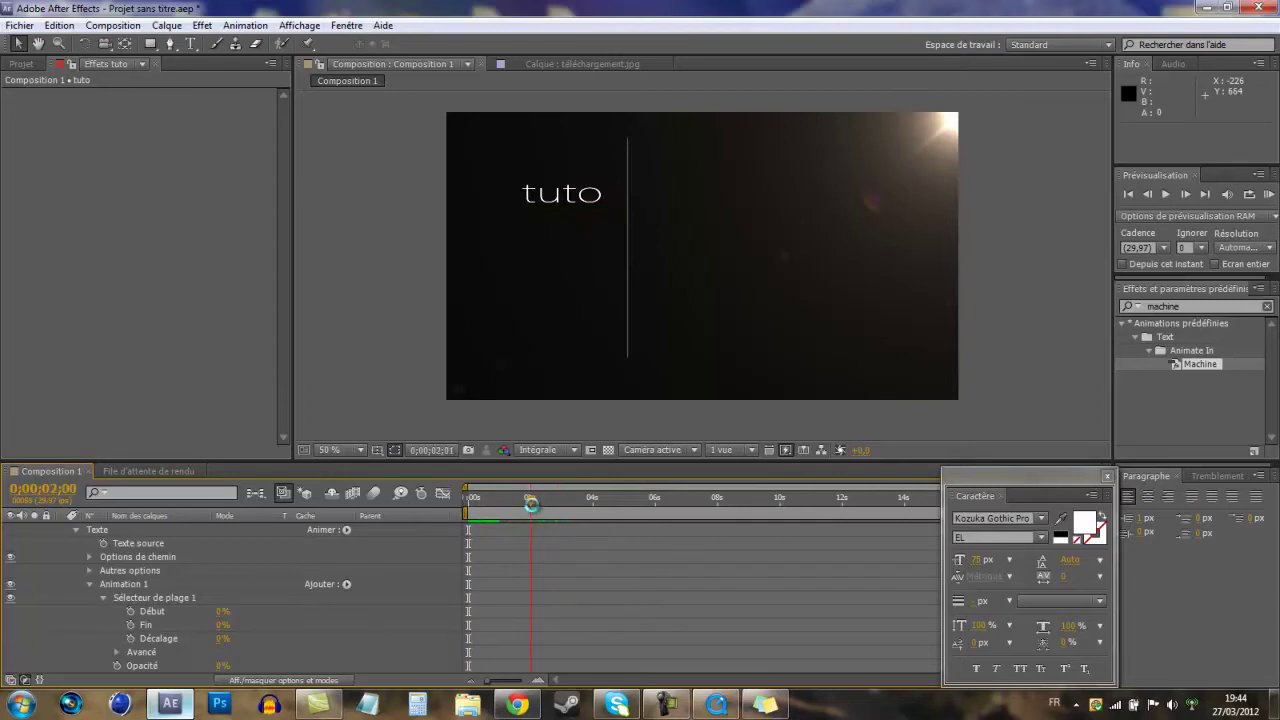
click(129, 610)
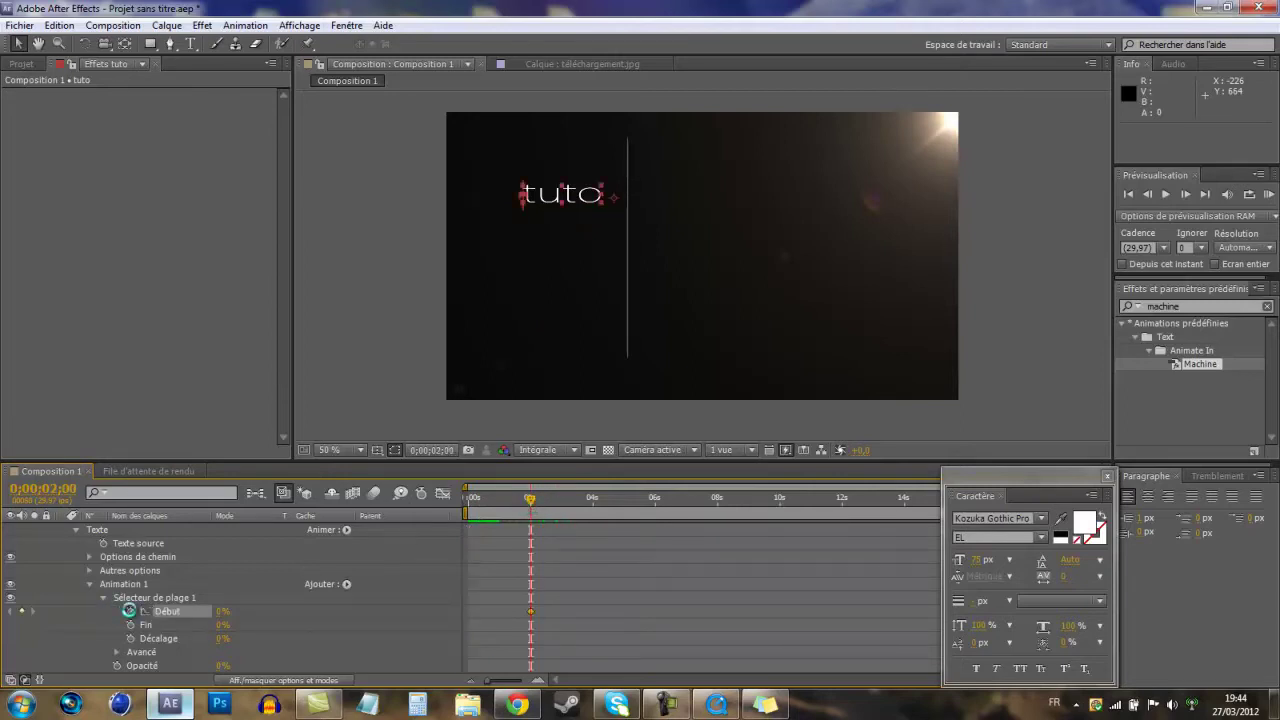
drag(328, 610, 464, 601)
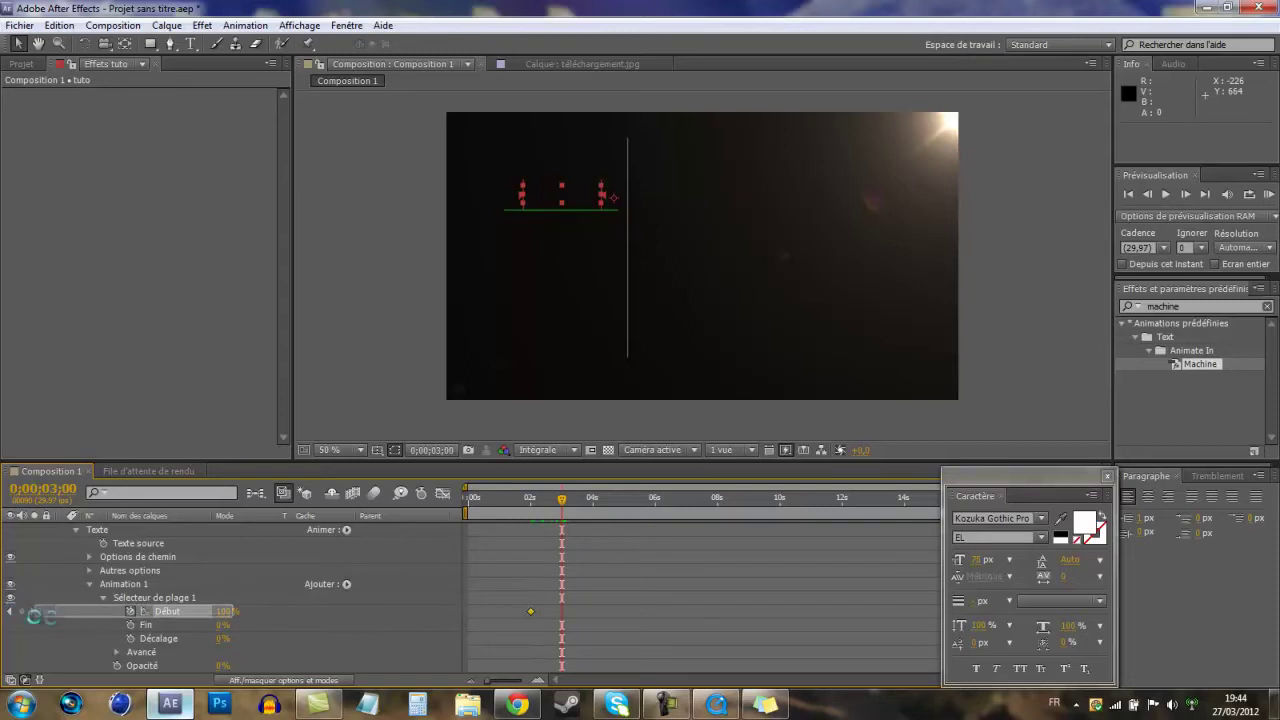
drag(230, 611, 41, 609)
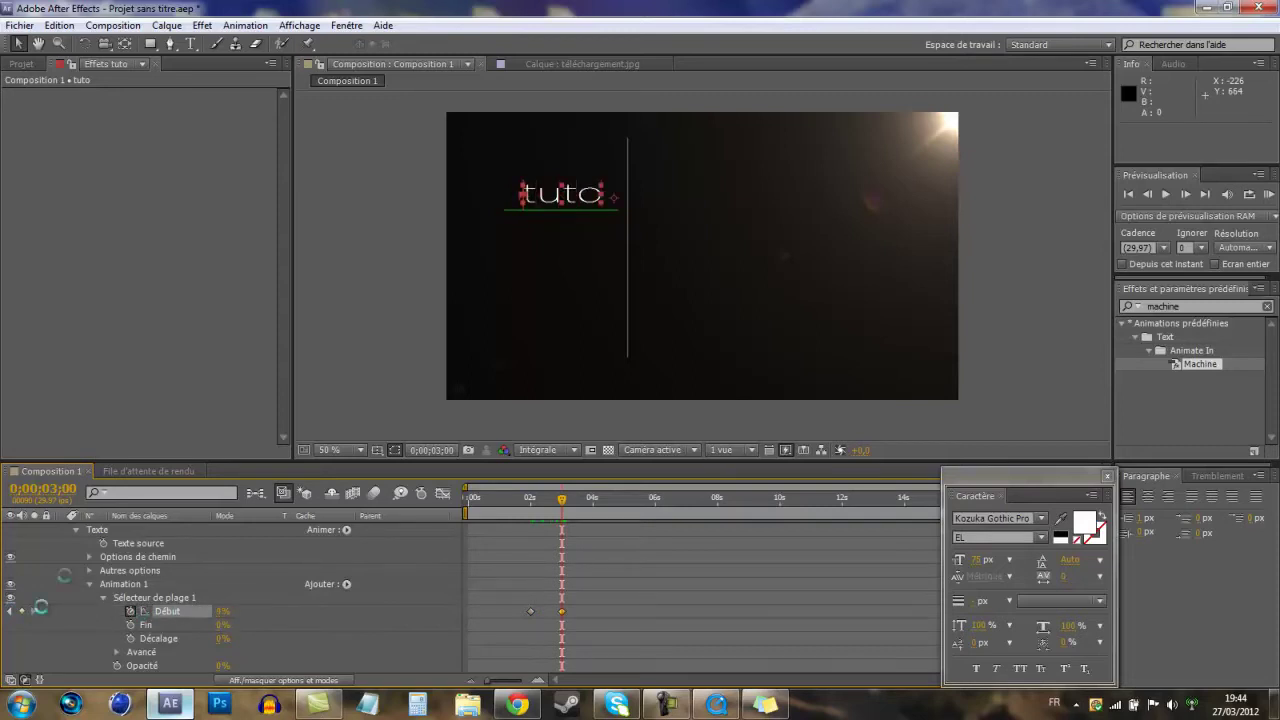
- Run a RAM preview of the text animation, collapse tuto's Texte properties and return to the Composition 1 view
click(350, 348)
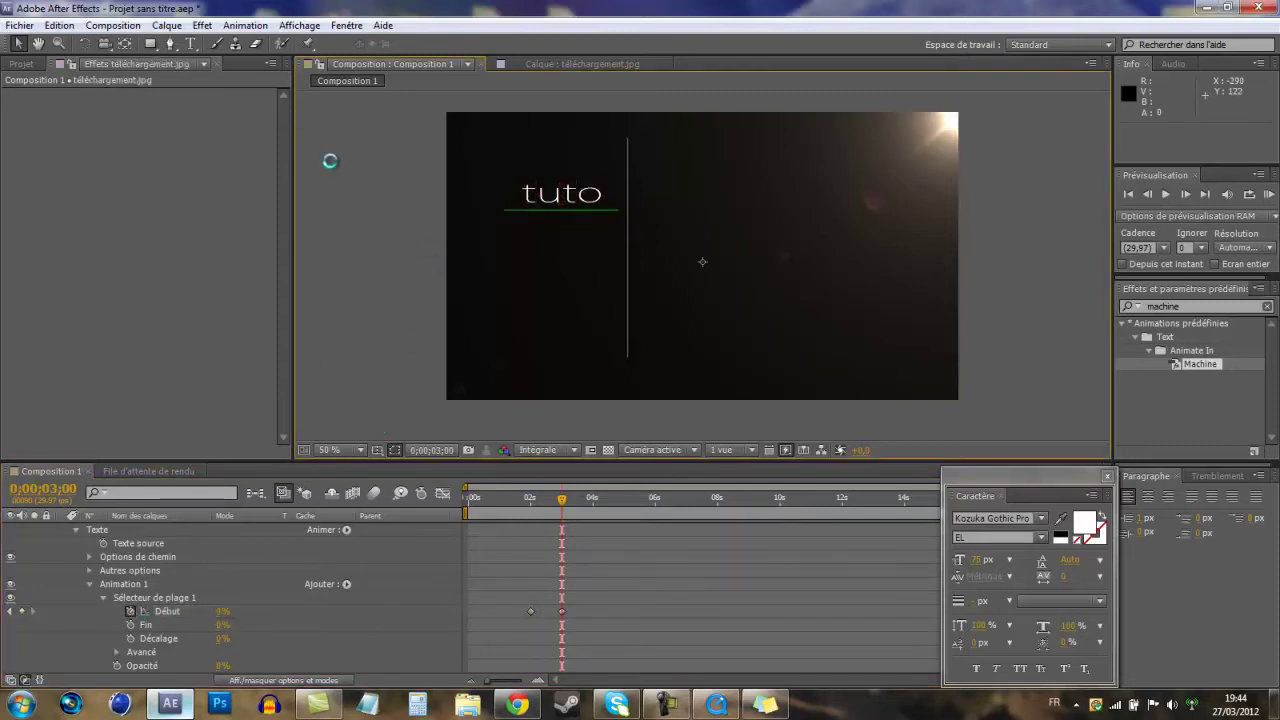
key(KP_0)
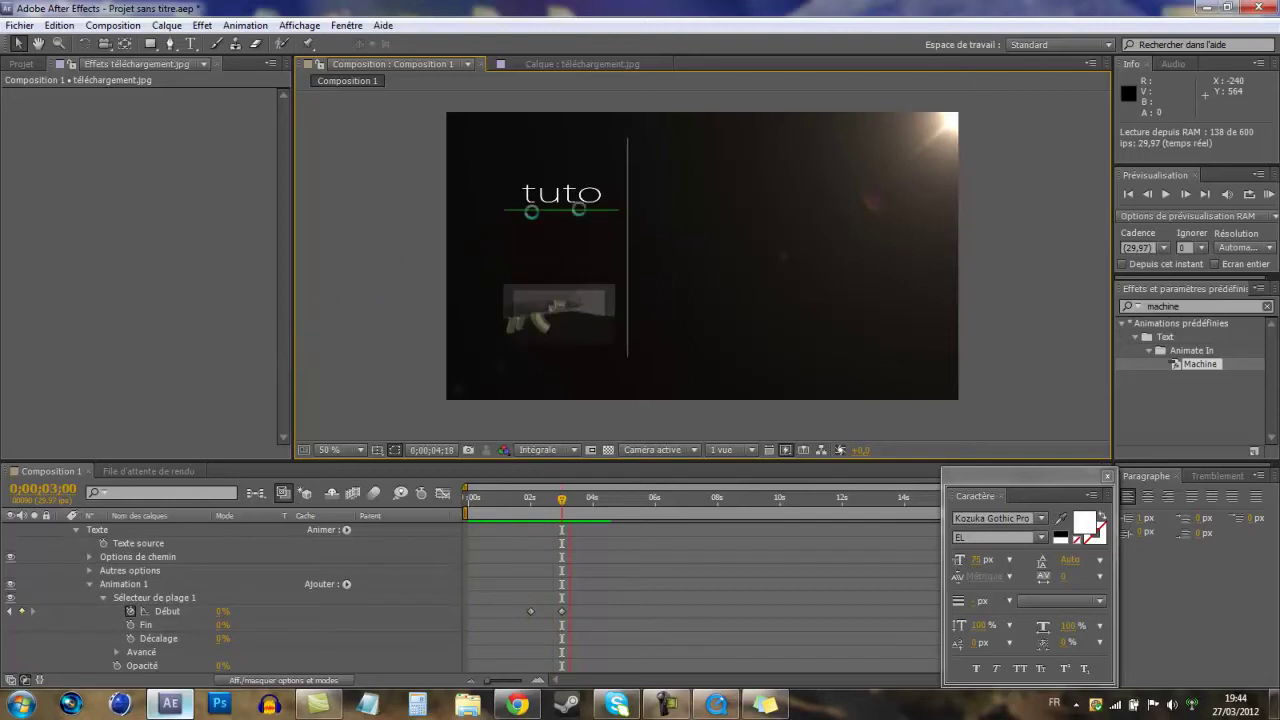
key(space)
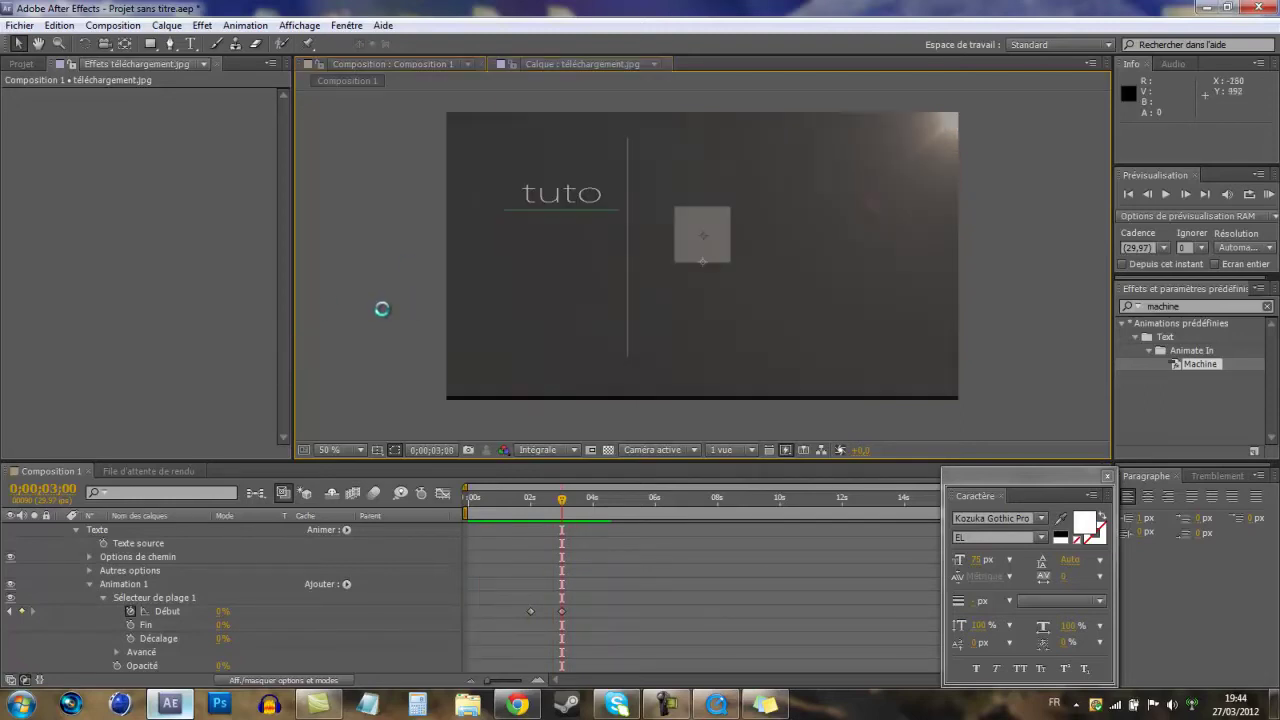
click(74, 528)
click(337, 62)
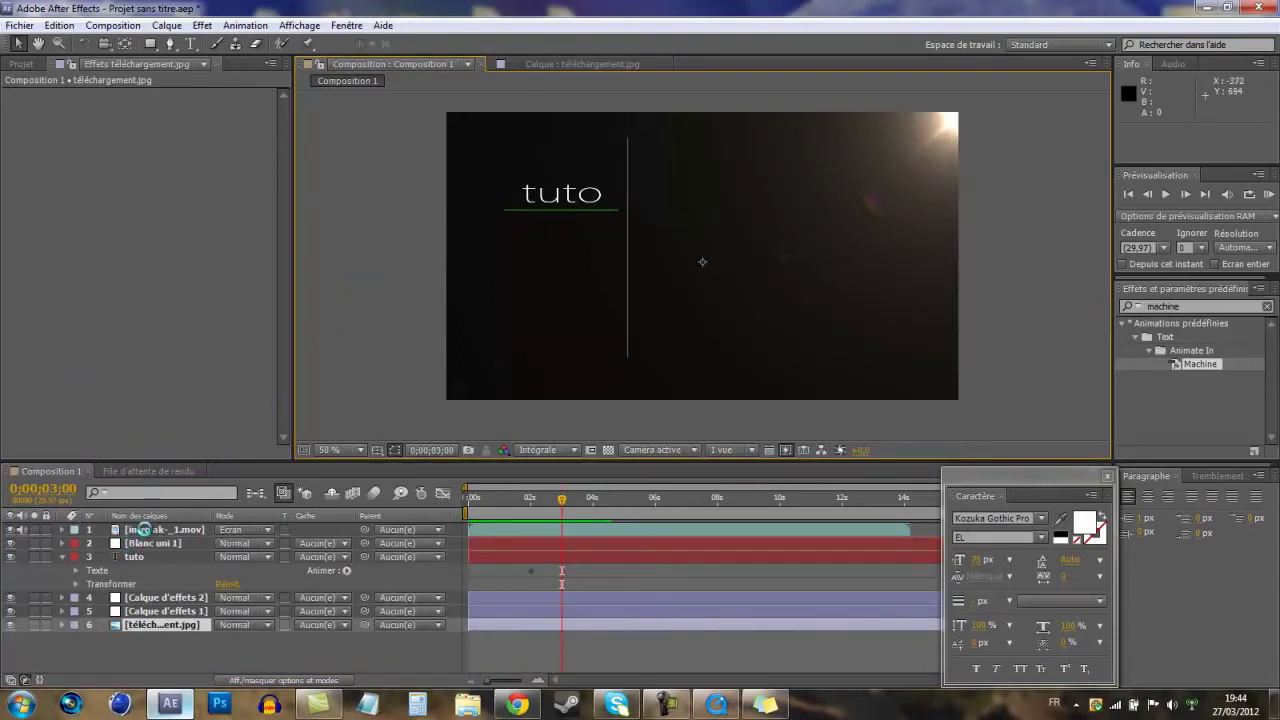
- Switch to QuickTime to look at the reference movie intro 2d finish, and return to After Effects
click(150, 529)
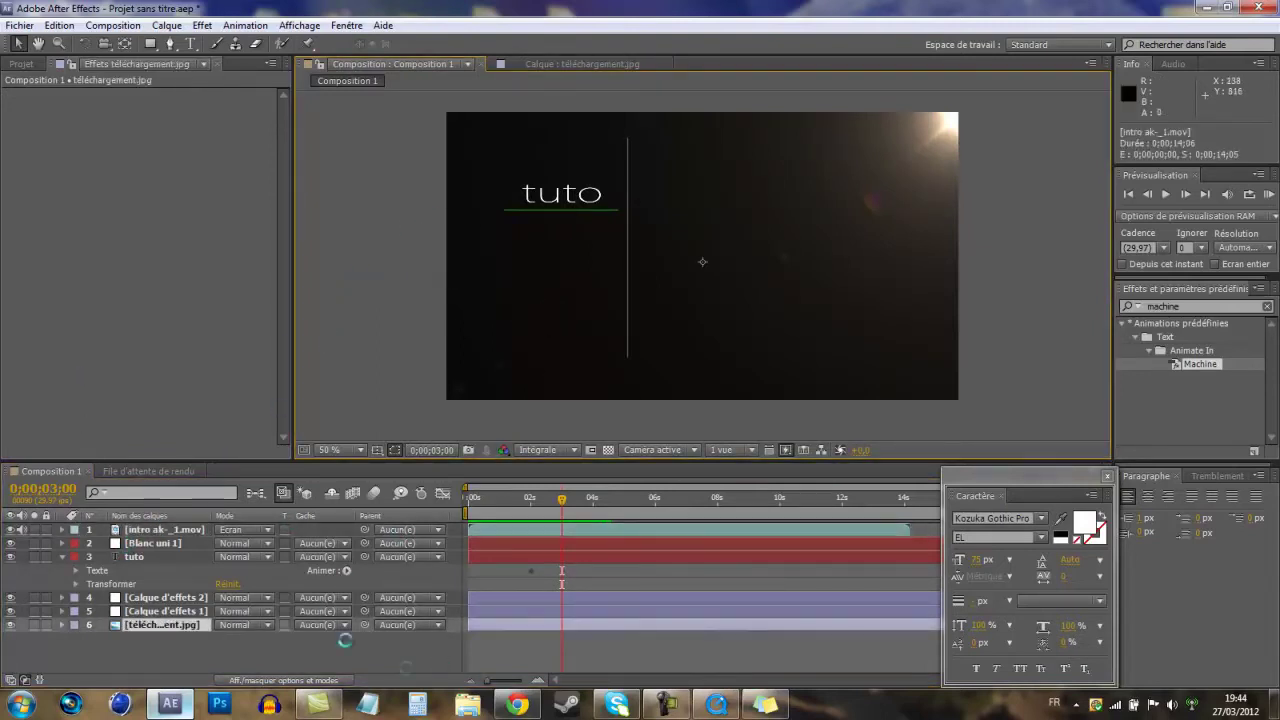
click(716, 705)
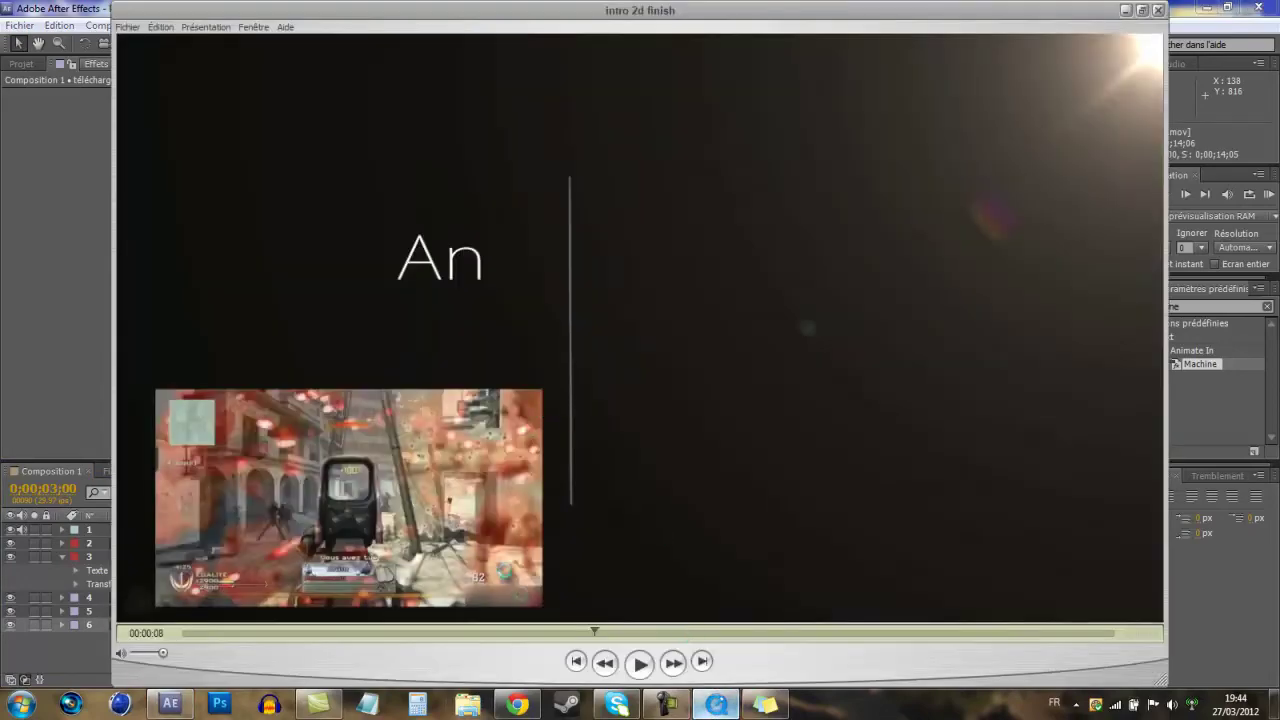
click(510, 703)
click(500, 701)
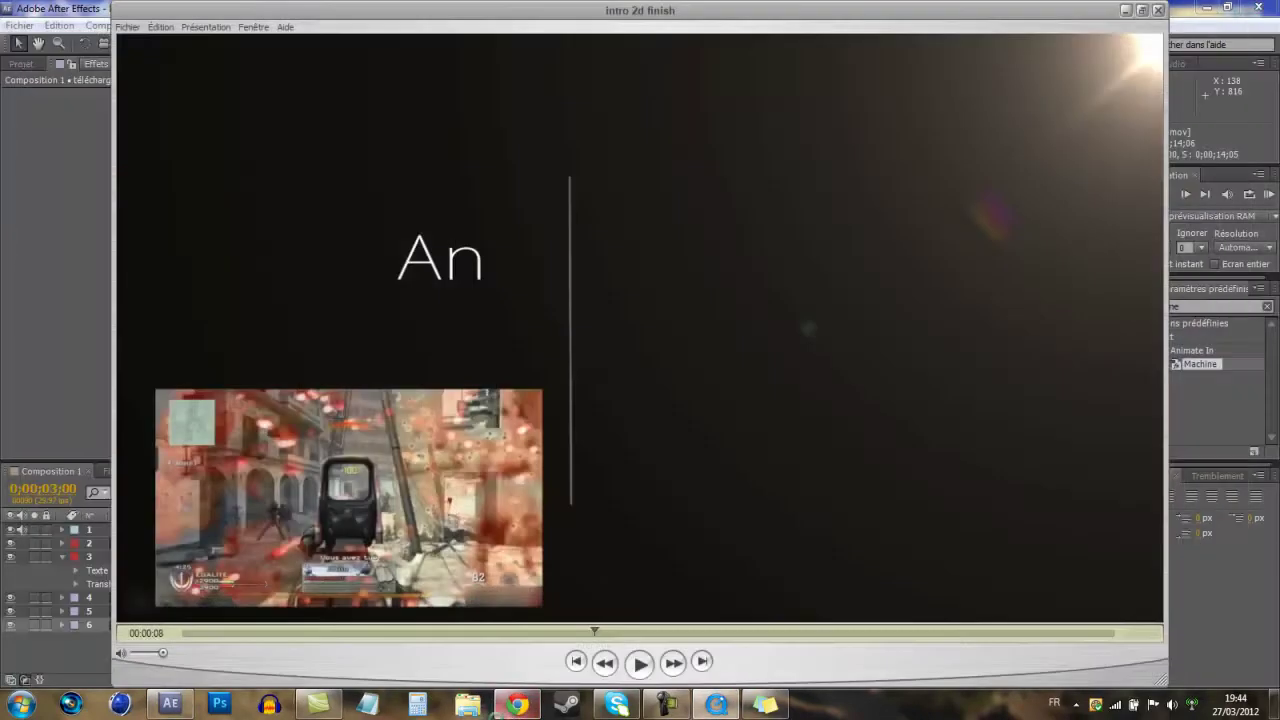
click(170, 704)
click(138, 543)
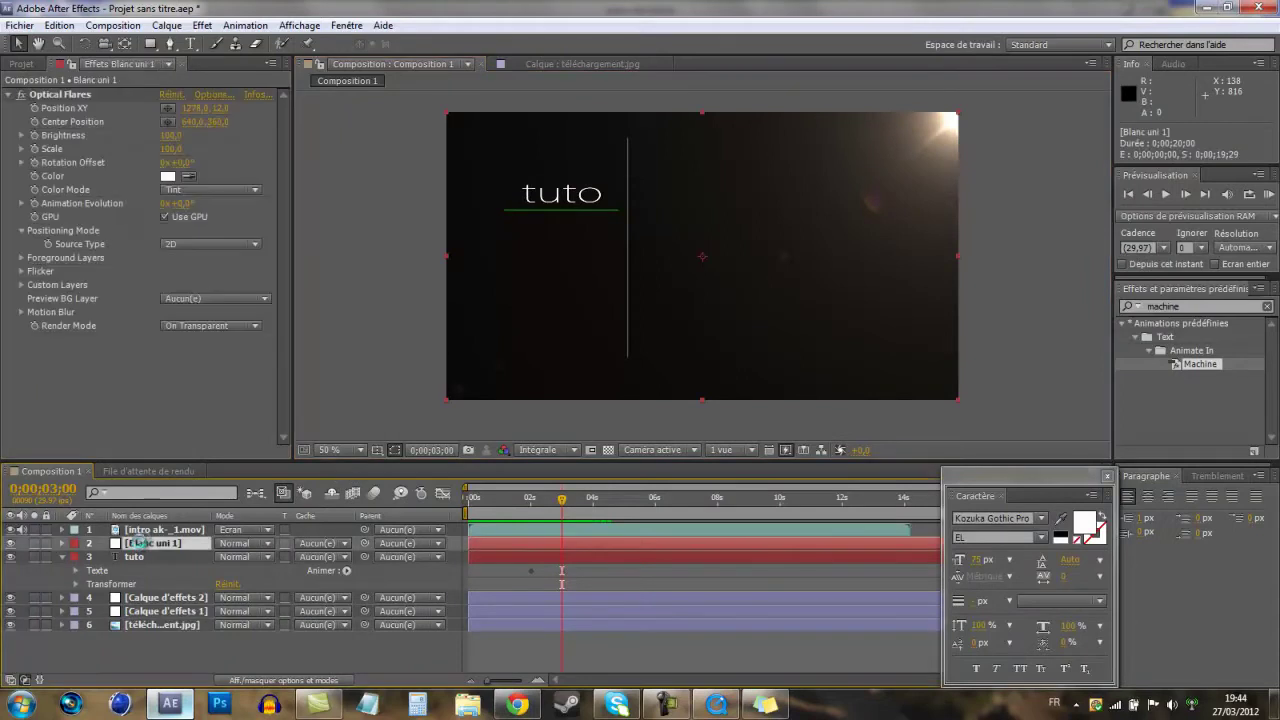
mouse_move(144, 542)
mouse_down()
mouse_move(137, 555)
mouse_move(142, 537)
mouse_up()
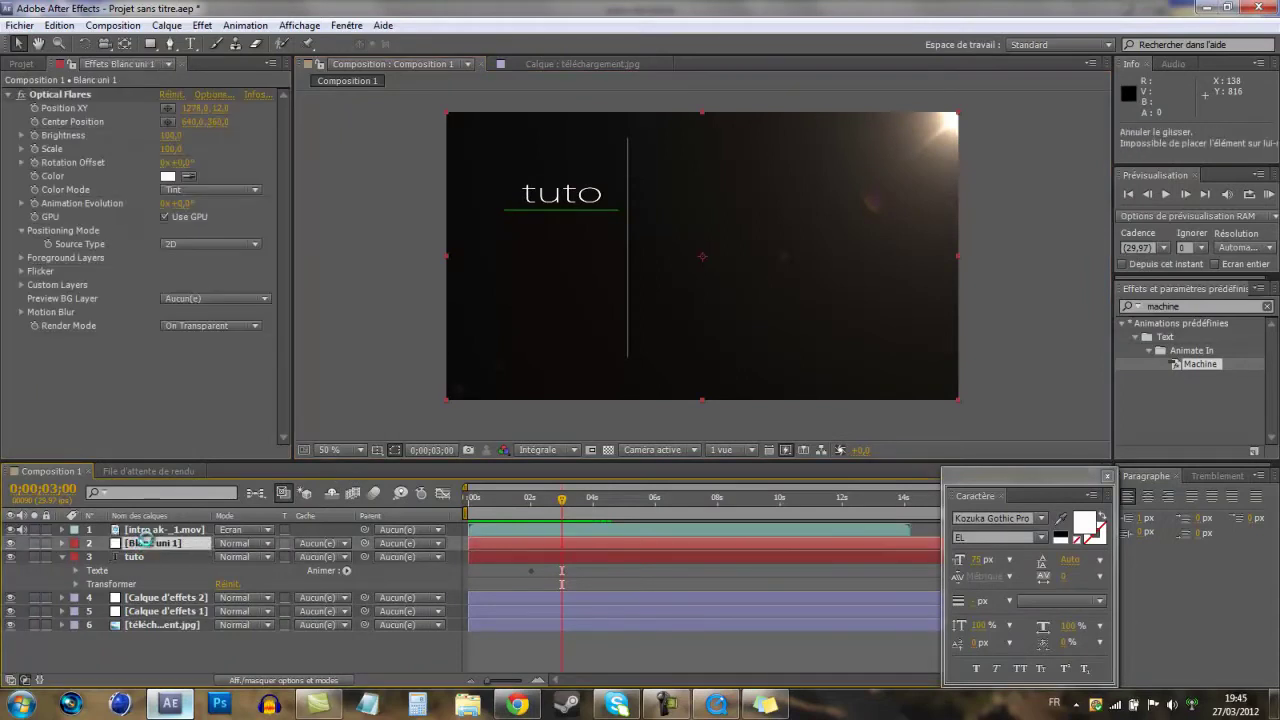
click(390, 253)
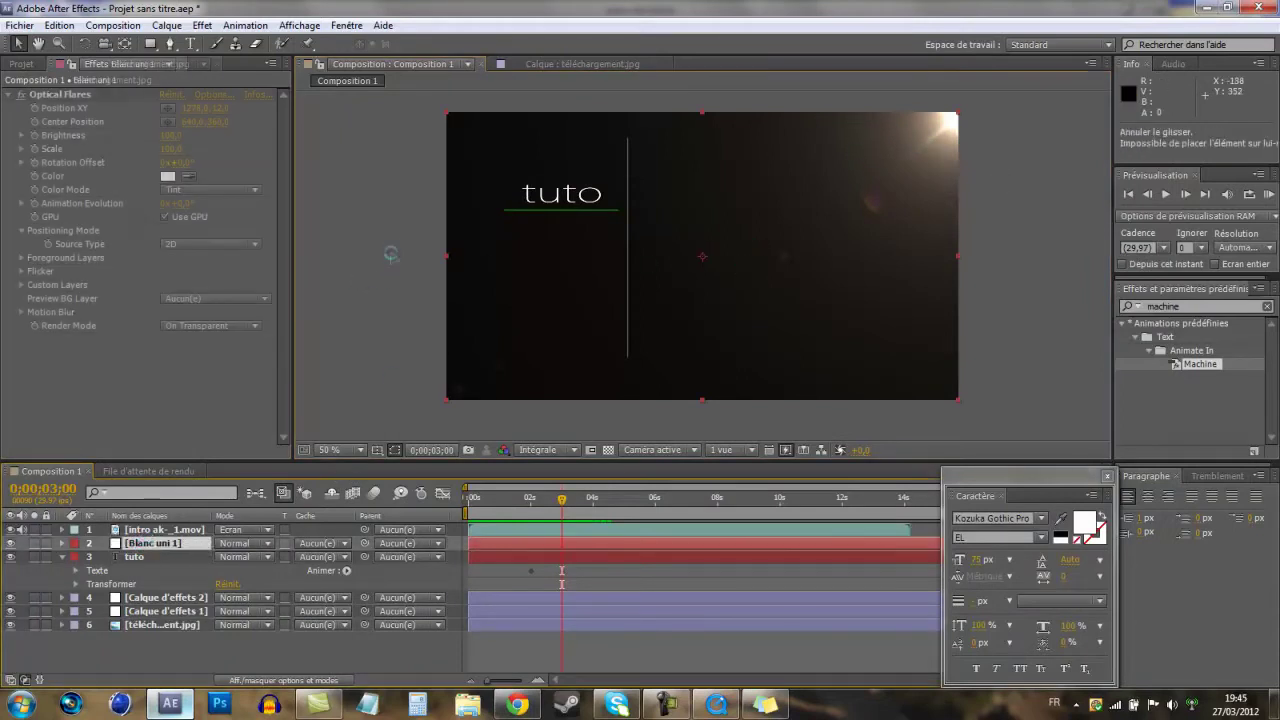
click(170, 597)
click(146, 611)
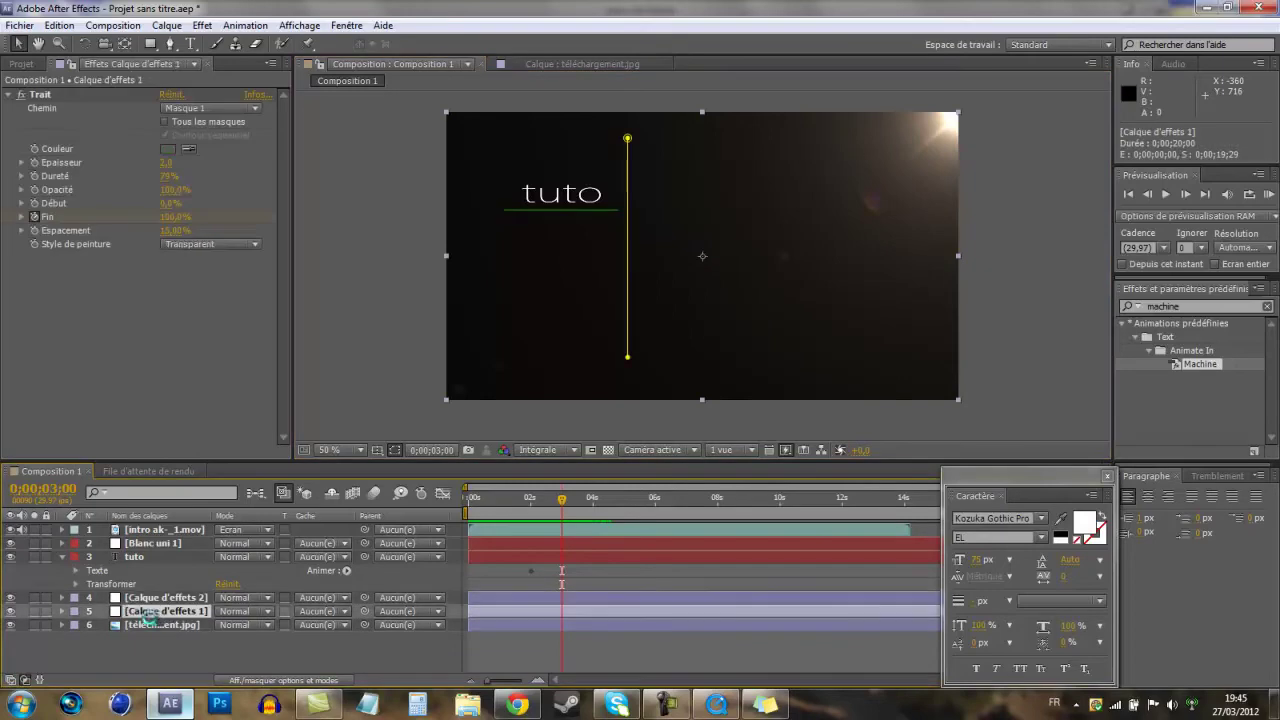
- Collapse the tuto layer's properties and set the intro ak-_1.mov layer's blending mode to Normal
click(62, 557)
click(228, 530)
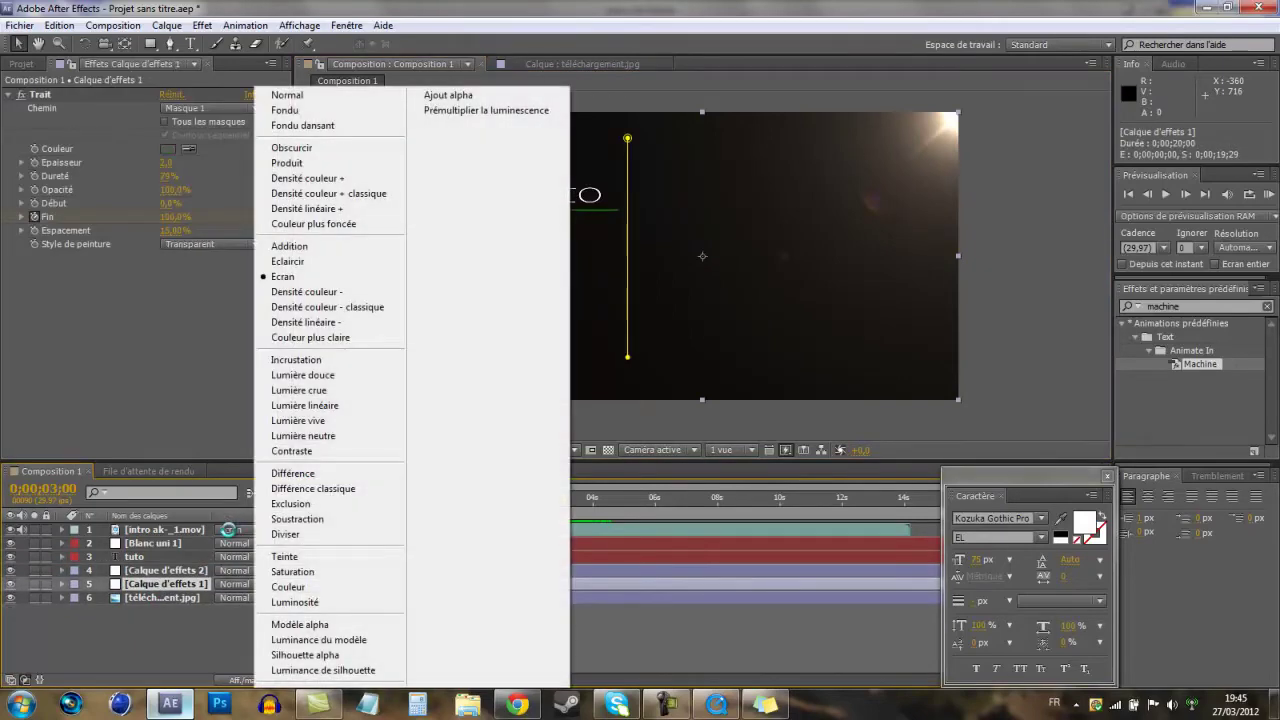
click(300, 96)
click(364, 341)
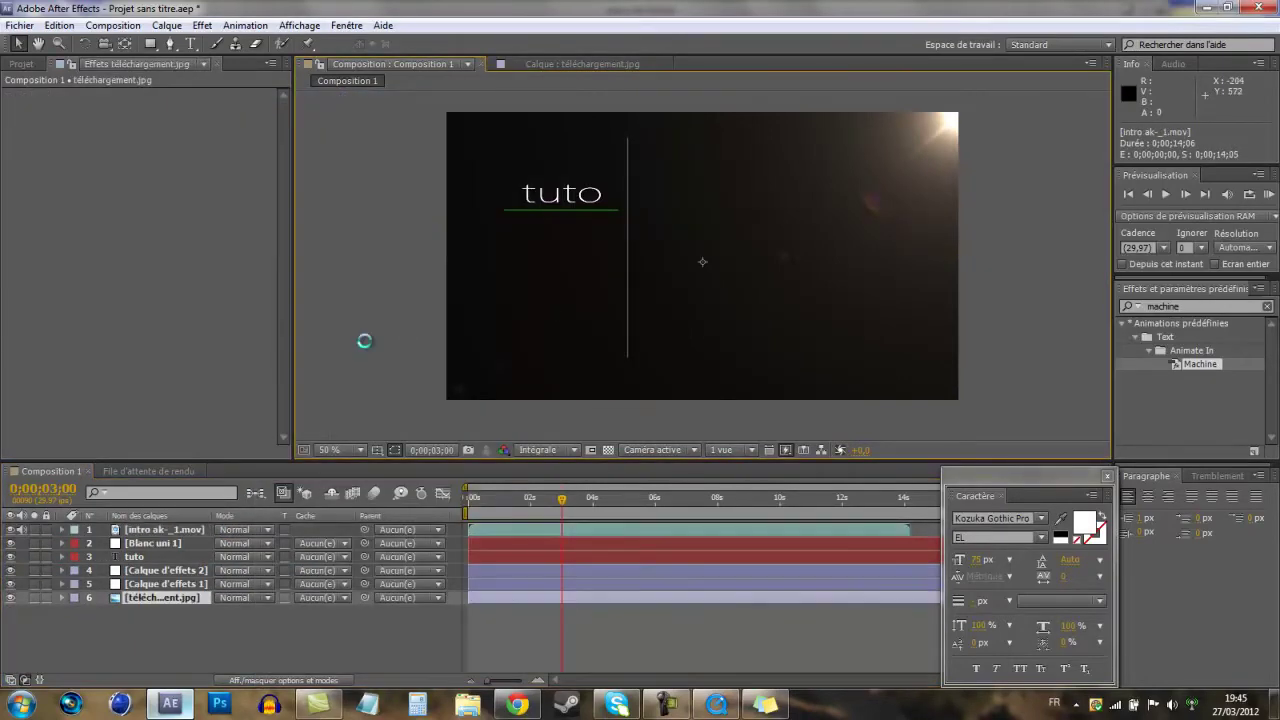
- Try the Ecran blending mode on the intro ak-_1.mov layer, check it at several times, and set the mode back to Normal
key(KP_0)
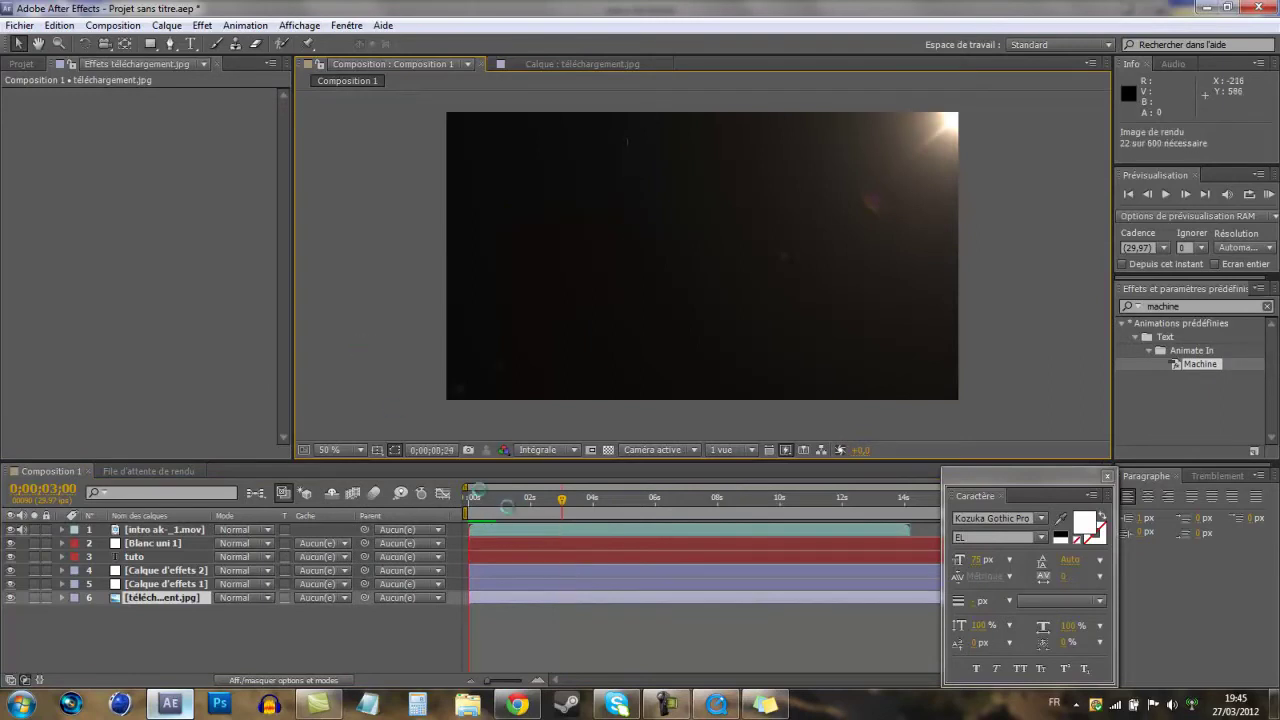
mouse_move(560, 498)
mouse_down()
mouse_move(522, 498)
mouse_move(545, 498)
mouse_up()
click(244, 529)
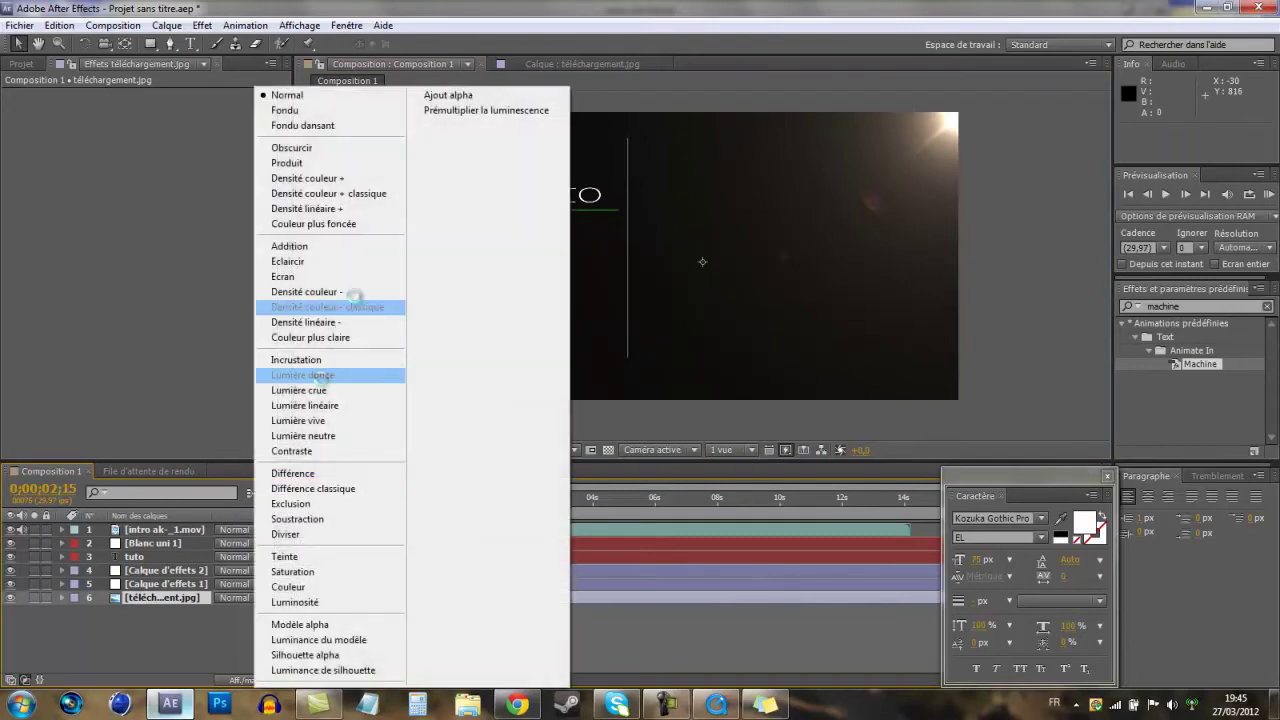
click(362, 274)
drag(541, 497, 626, 498)
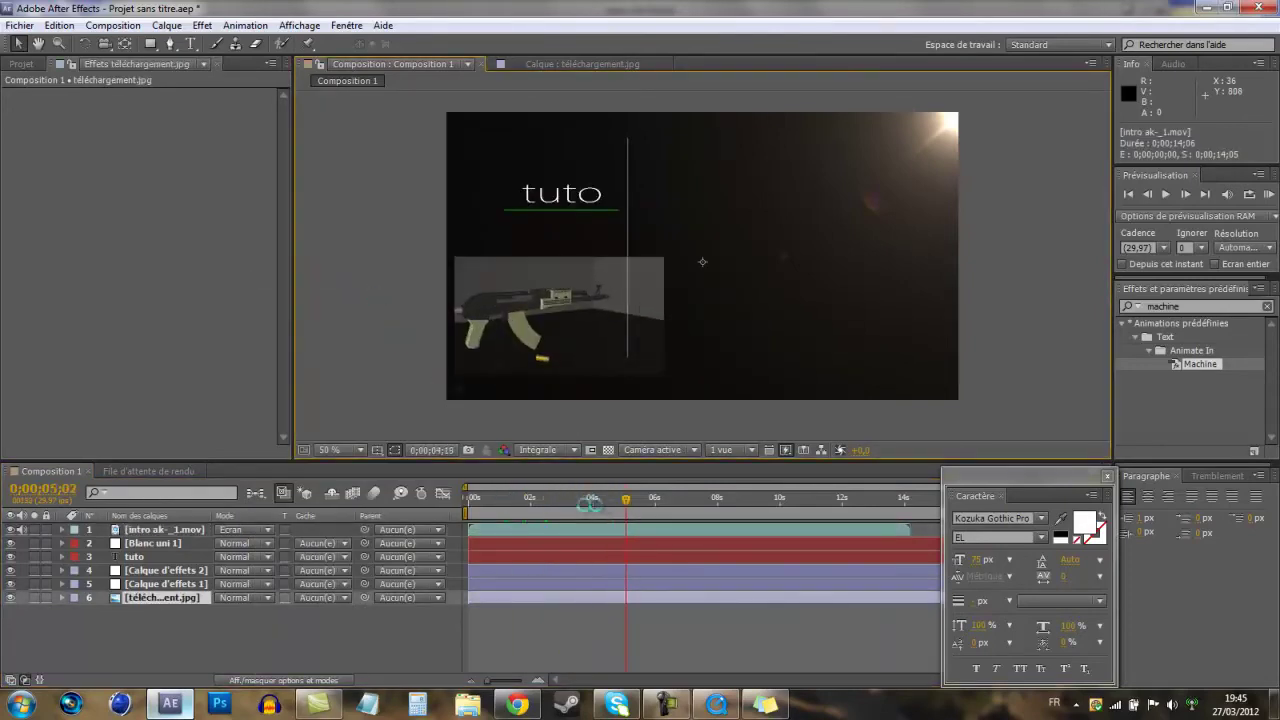
click(565, 500)
click(252, 529)
click(287, 95)
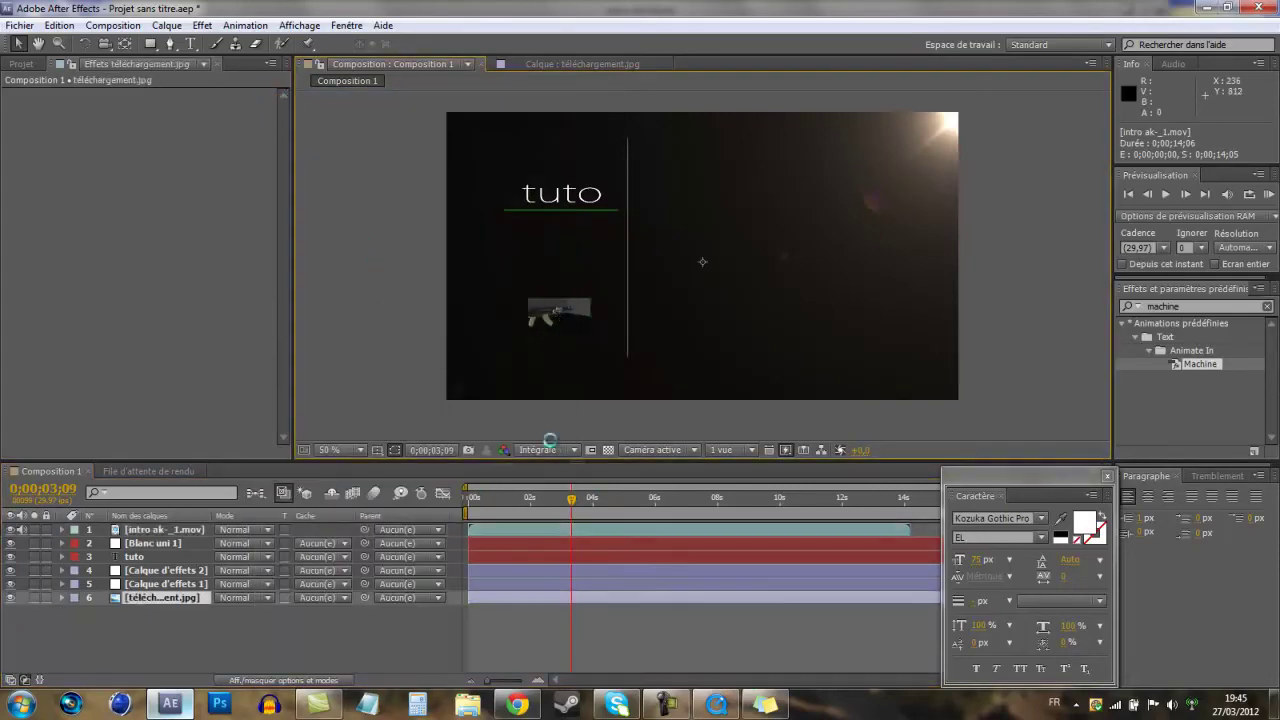
drag(570, 497, 512, 498)
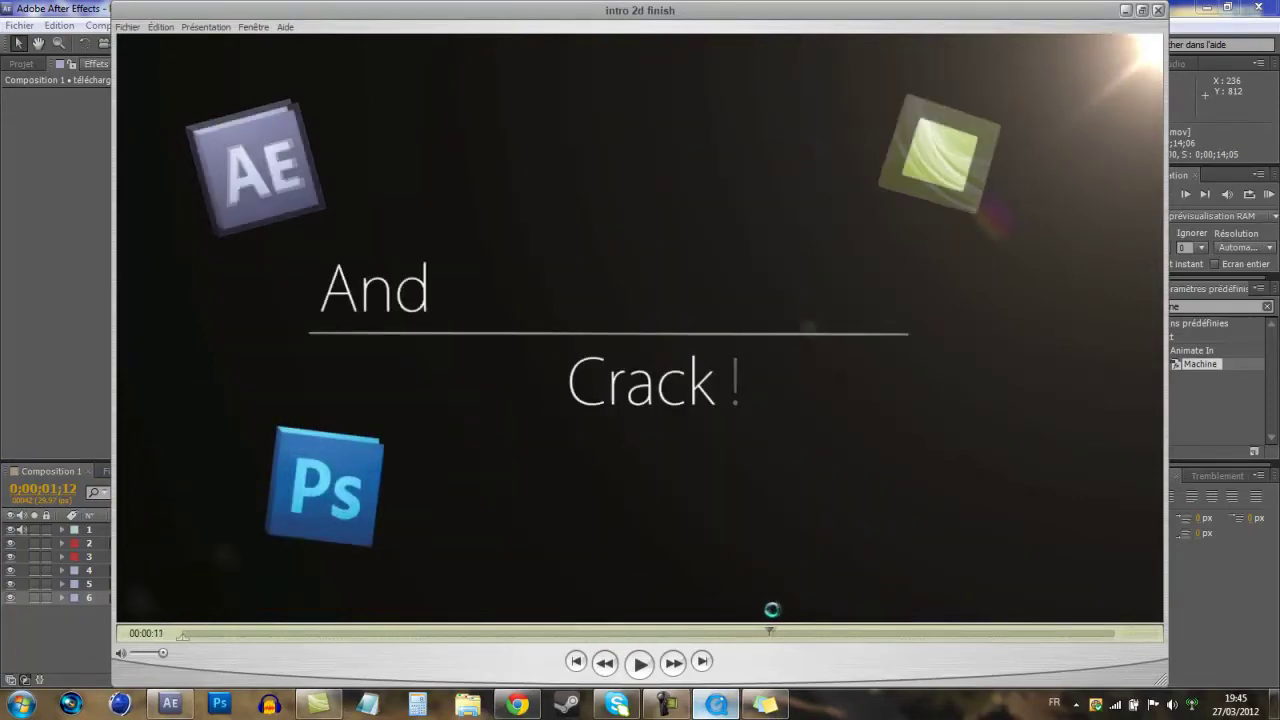
- Check the logo section of the reference movie, switch to Chrome and search Google Images for "logo after effect"
drag(748, 612, 694, 620)
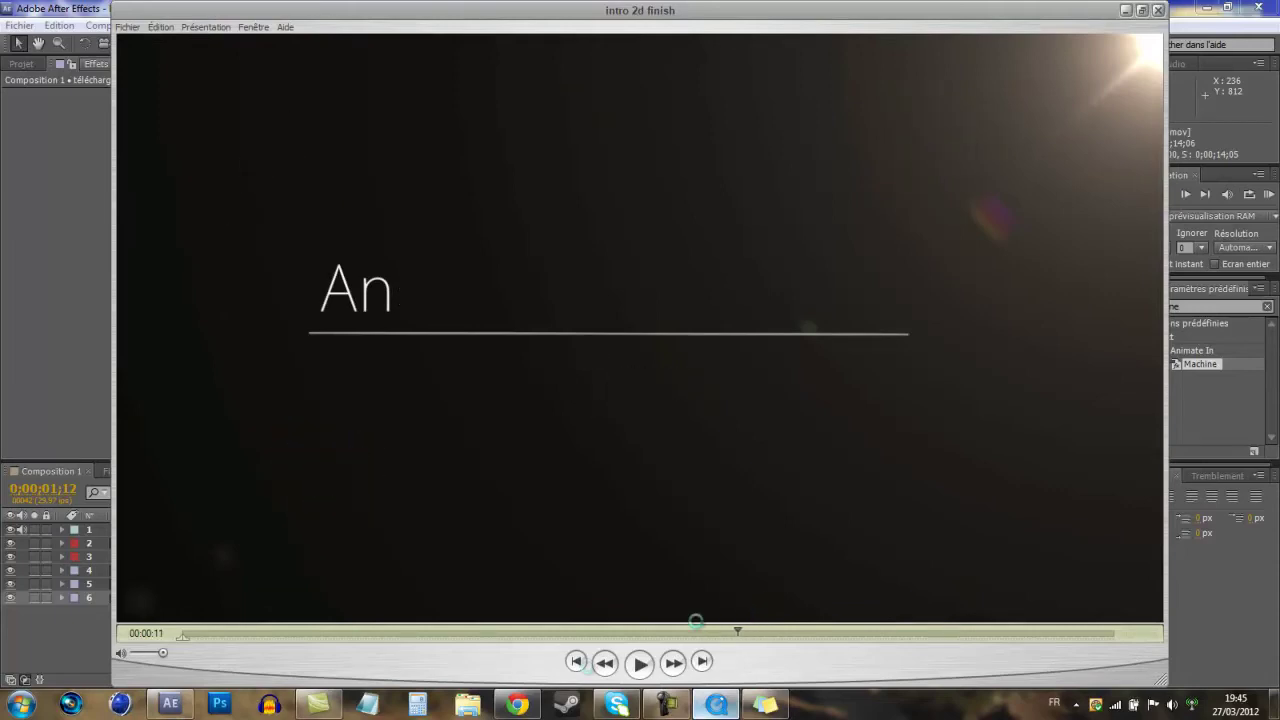
click(517, 703)
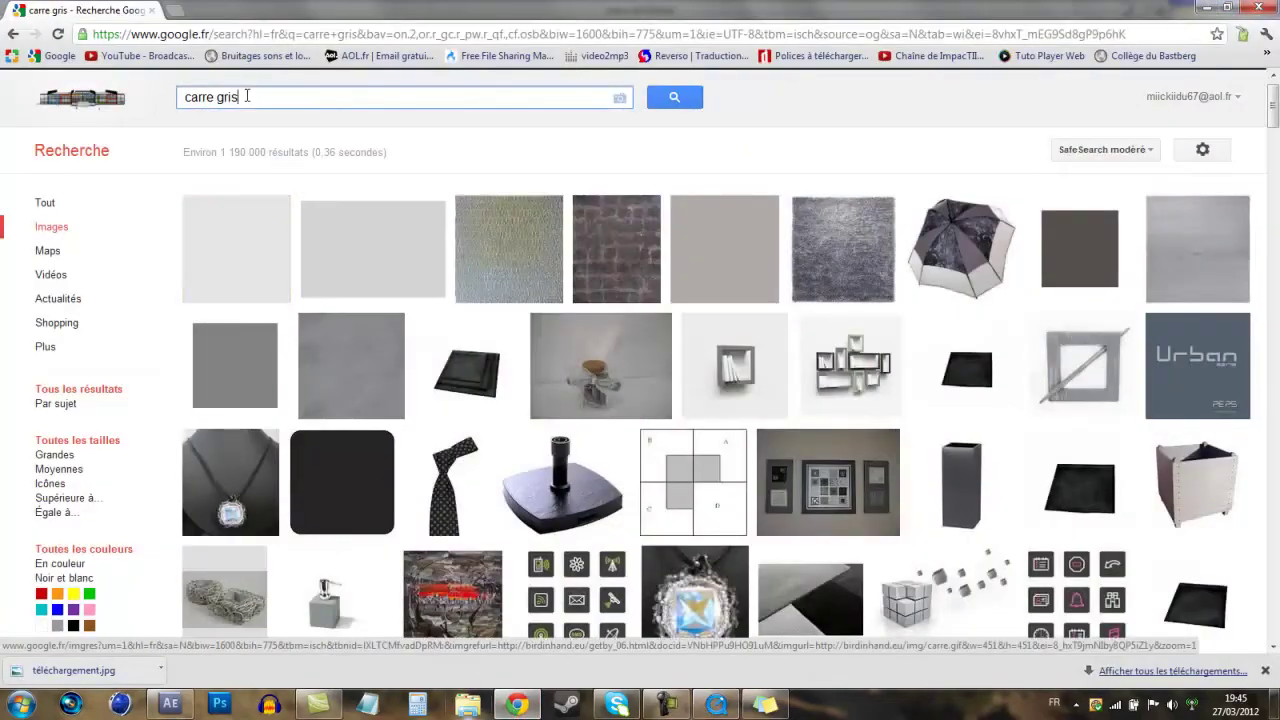
drag(246, 97, 166, 97)
key(BackSpace)
text(logo afte)
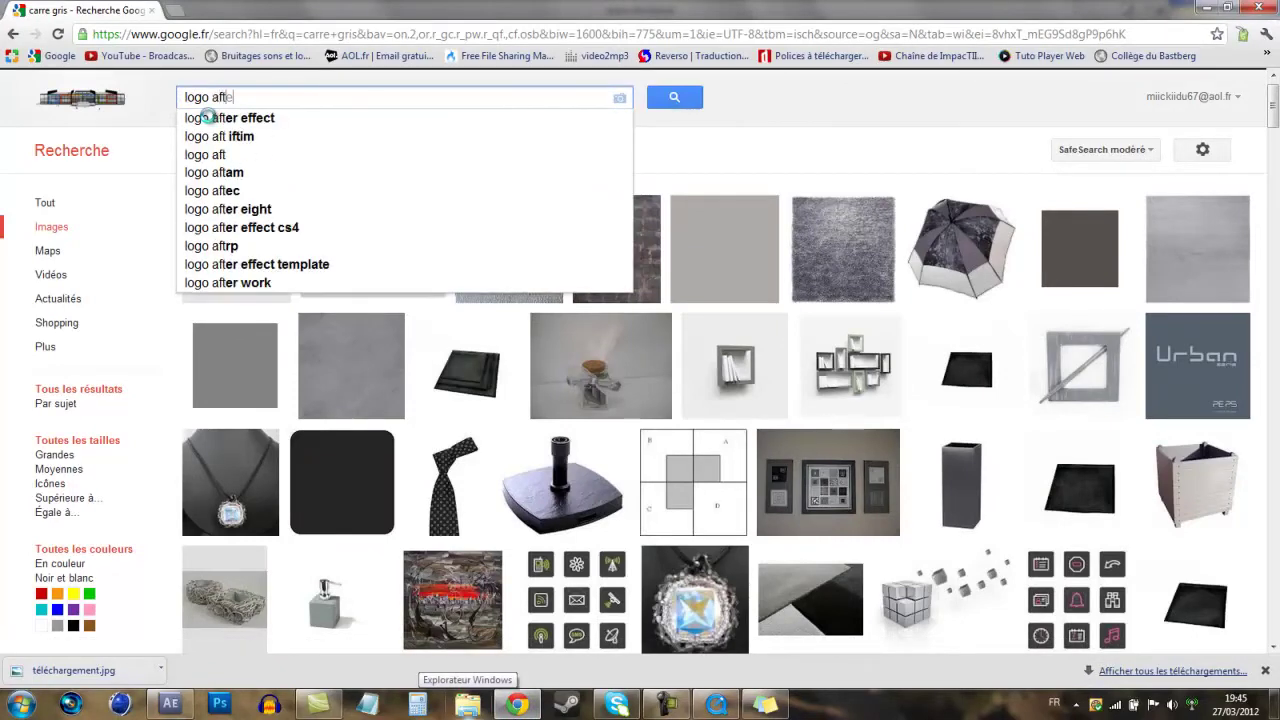
text(r e)
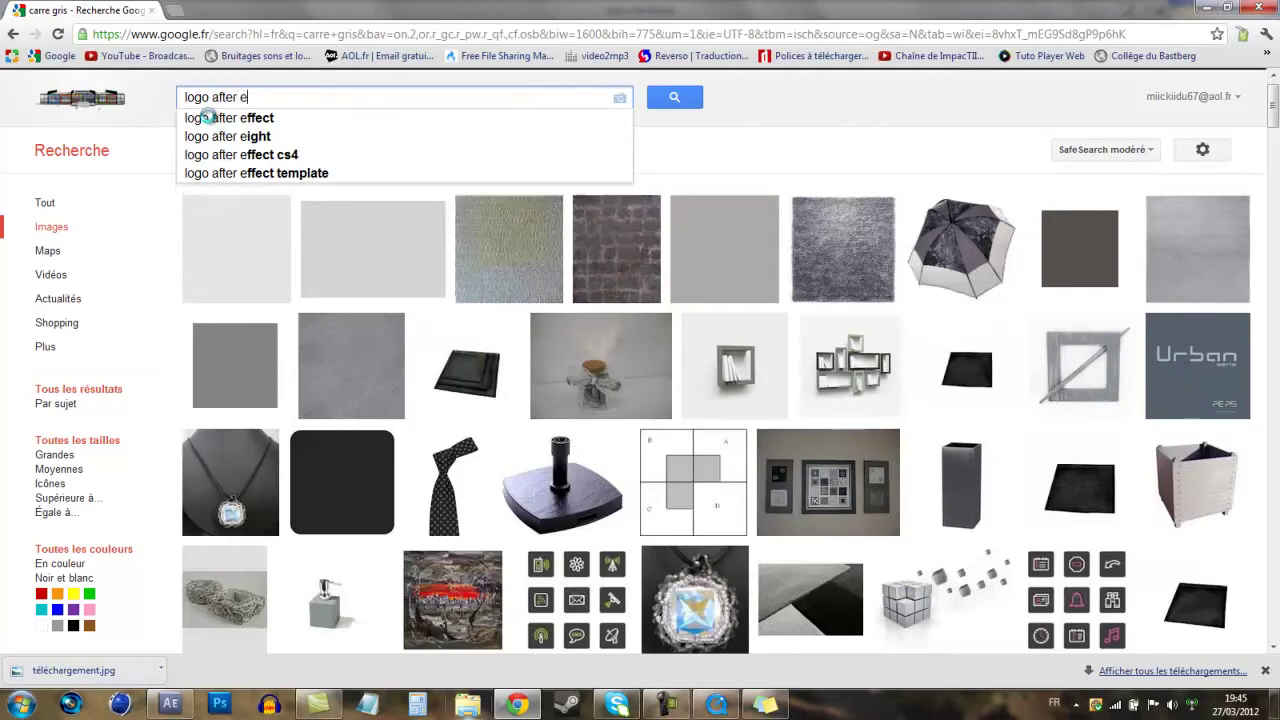
text(ffect)
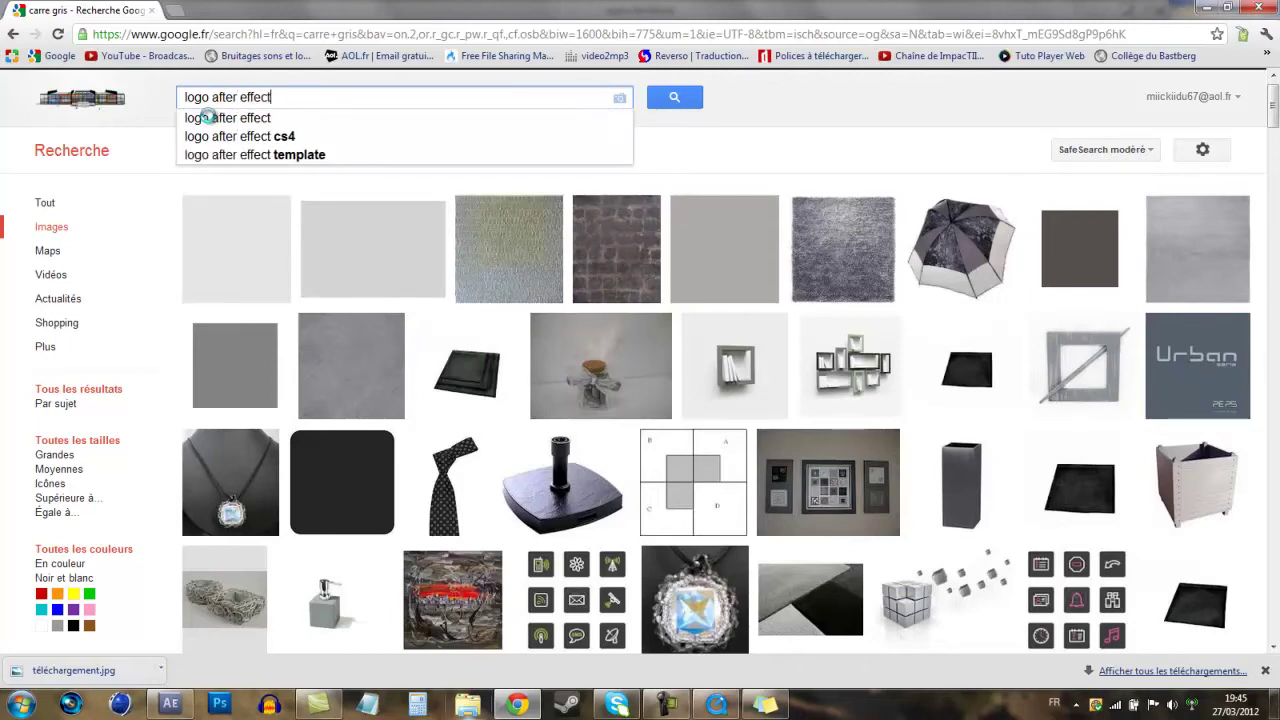
key(Return)
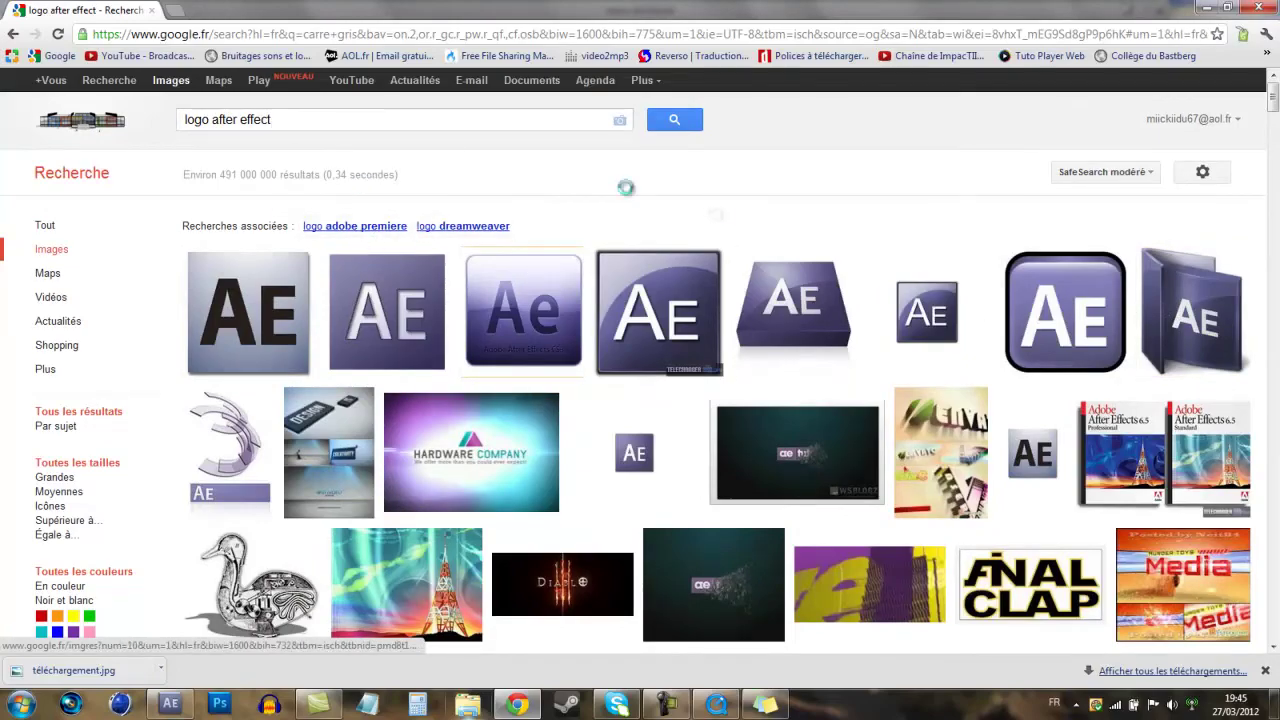
scroll(623, 189, down, 4)
scroll(720, 217, up, 2)
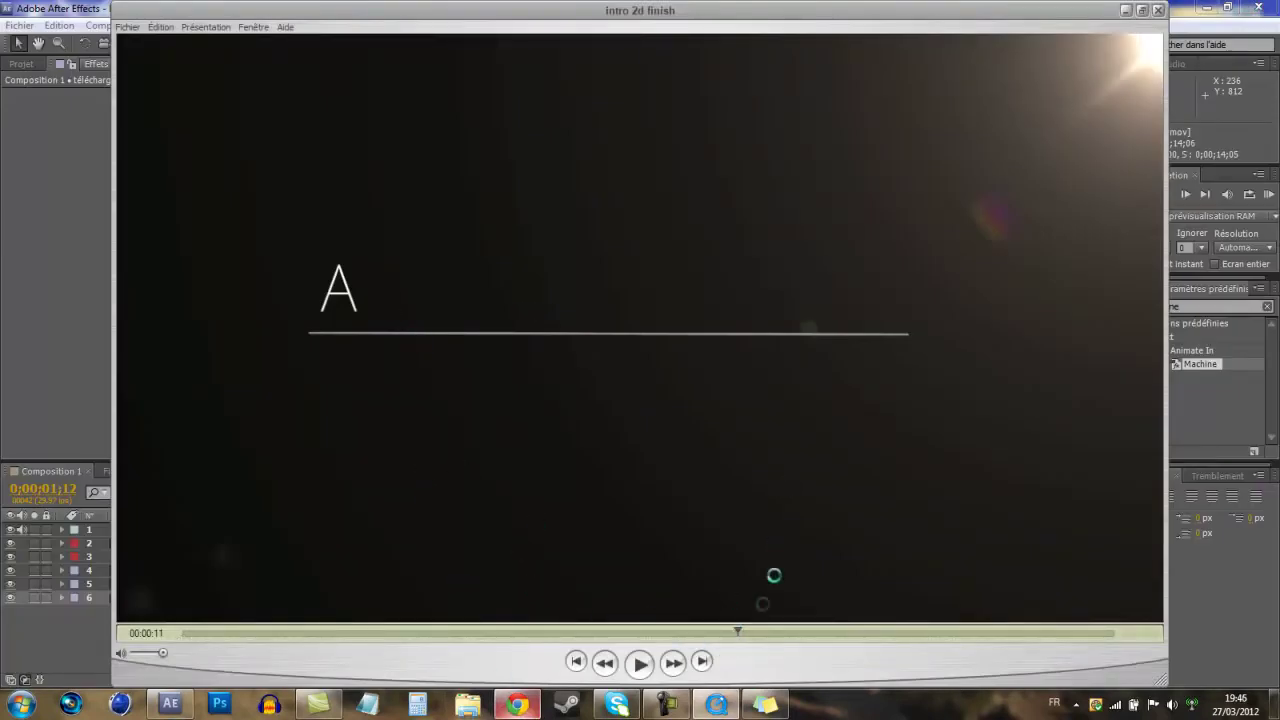
- Look through the closing smoke and flare section of the reference movie in QuickTime and return to After Effects
drag(743, 633, 857, 634)
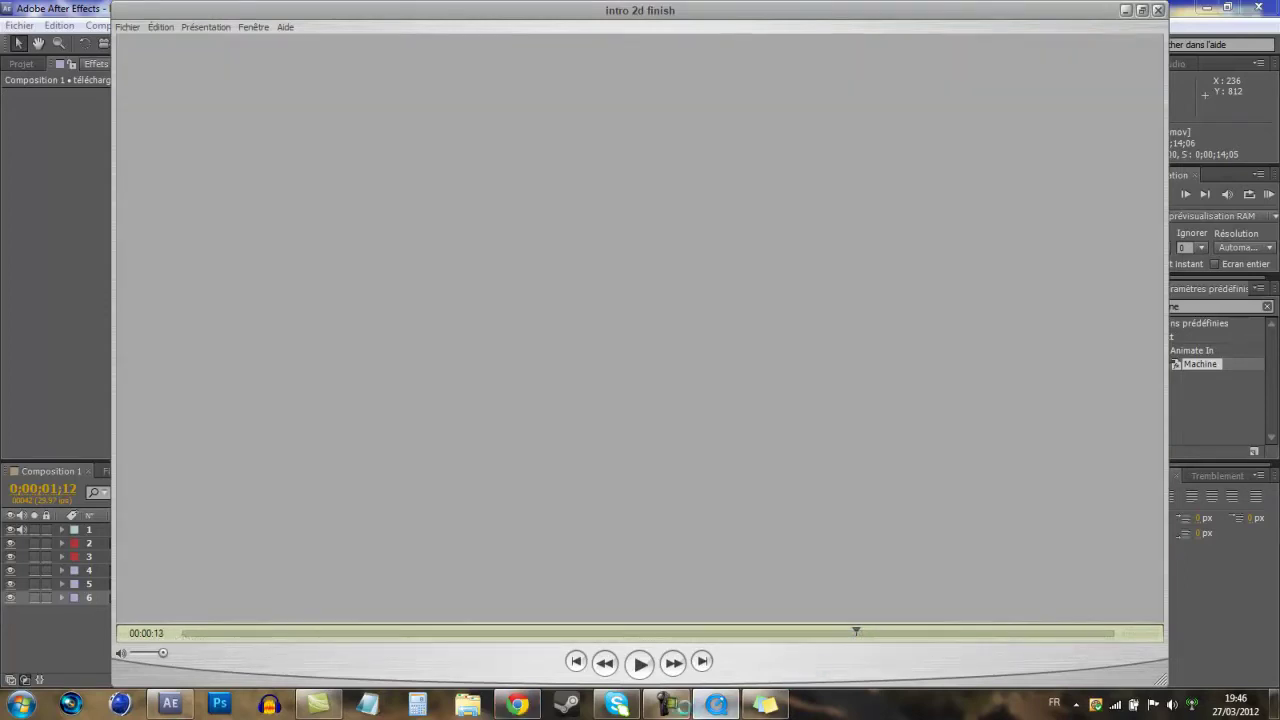
click(668, 704)
click(668, 705)
drag(855, 631, 880, 627)
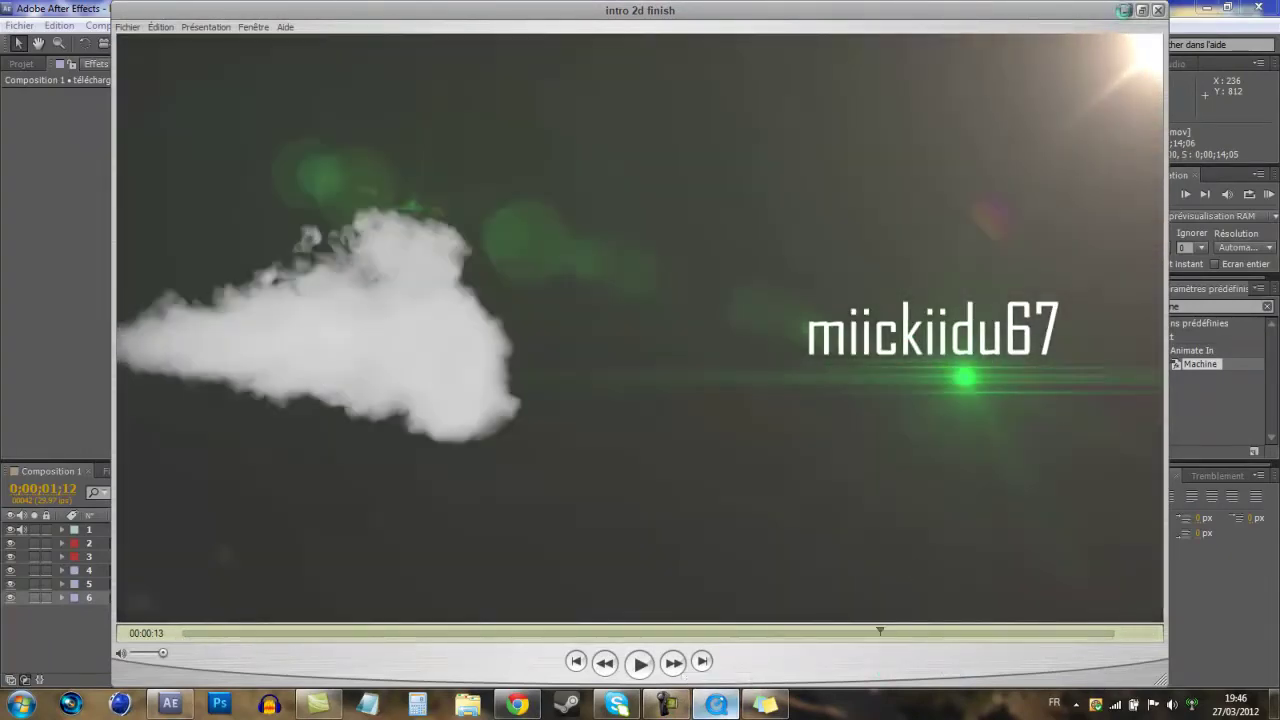
click(1125, 9)
- Create a new project without saving the changes to the current one
click(19, 25)
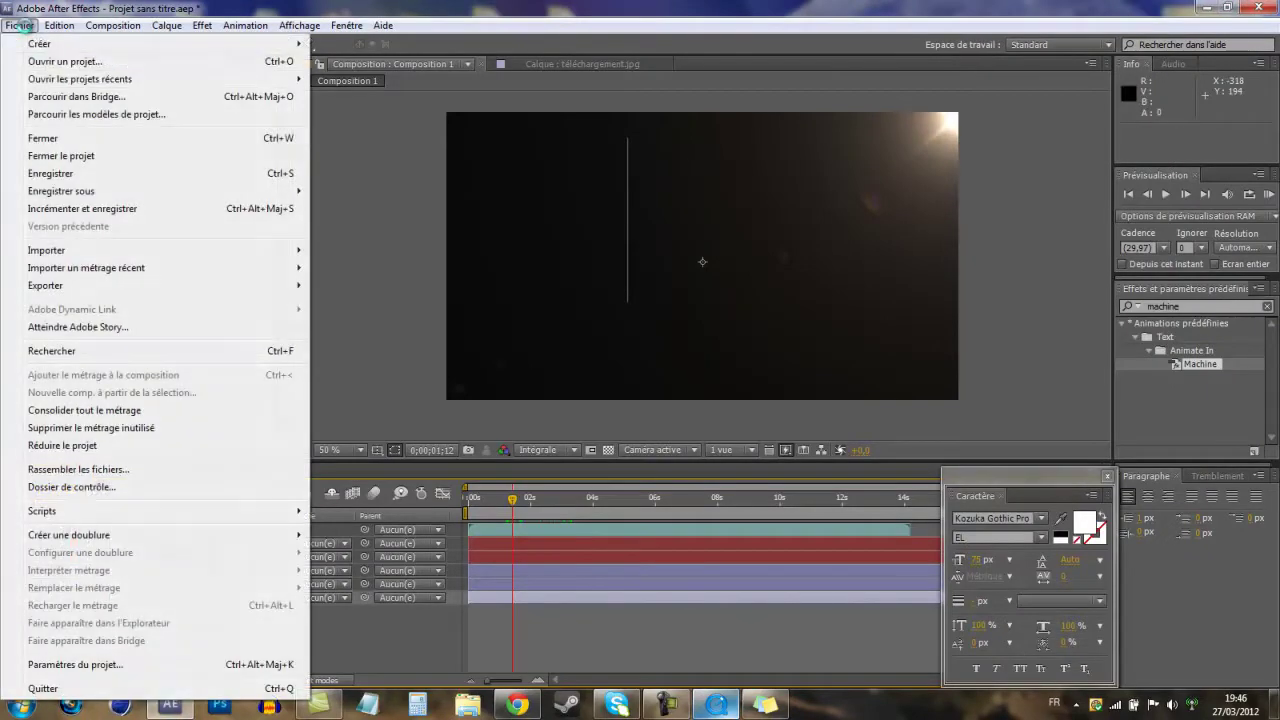
mouse_move(66, 41)
click(362, 42)
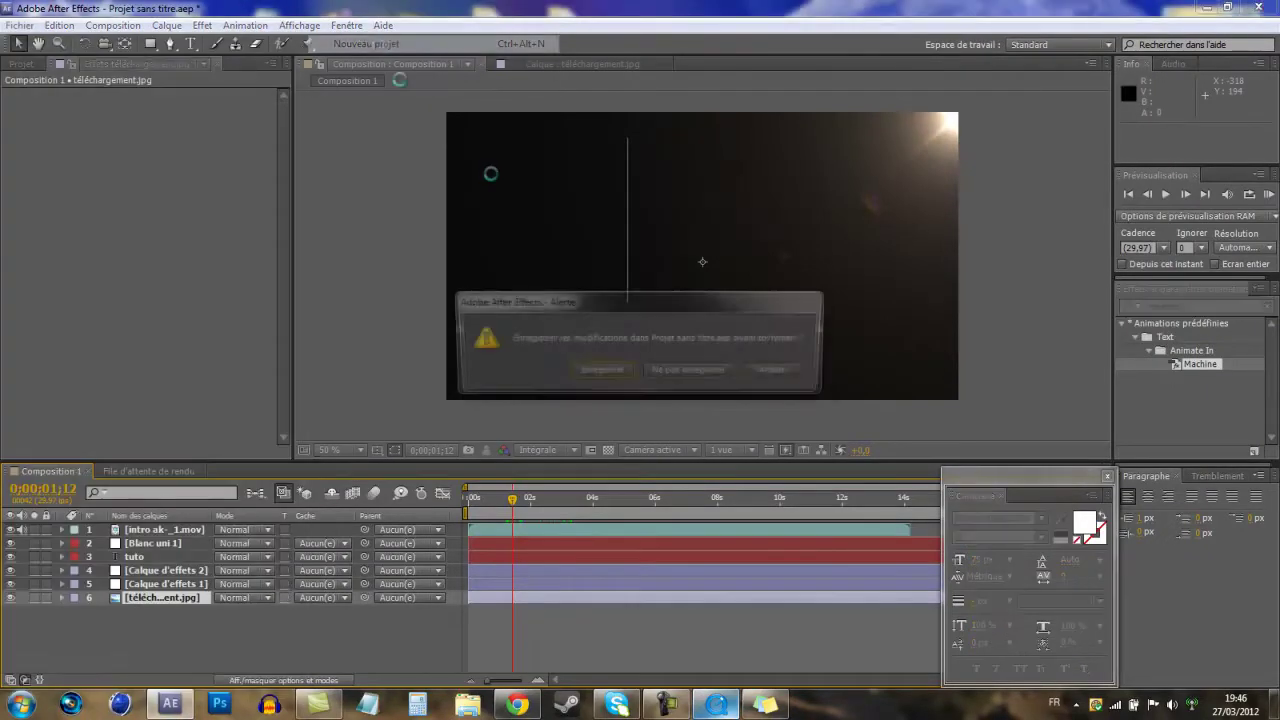
click(680, 370)
- Switch to QuickTime, play the reference movie's closing smoke section with the YouTube address, and return to After Effects
click(716, 705)
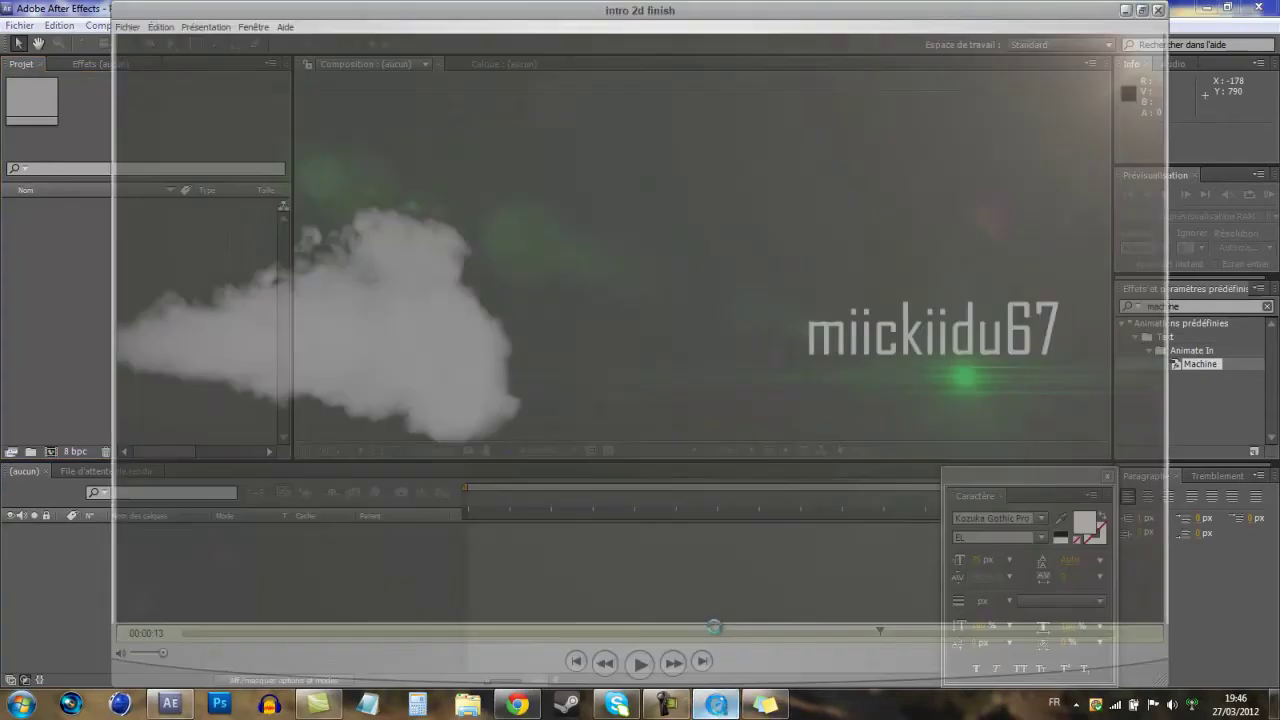
drag(882, 631, 865, 631)
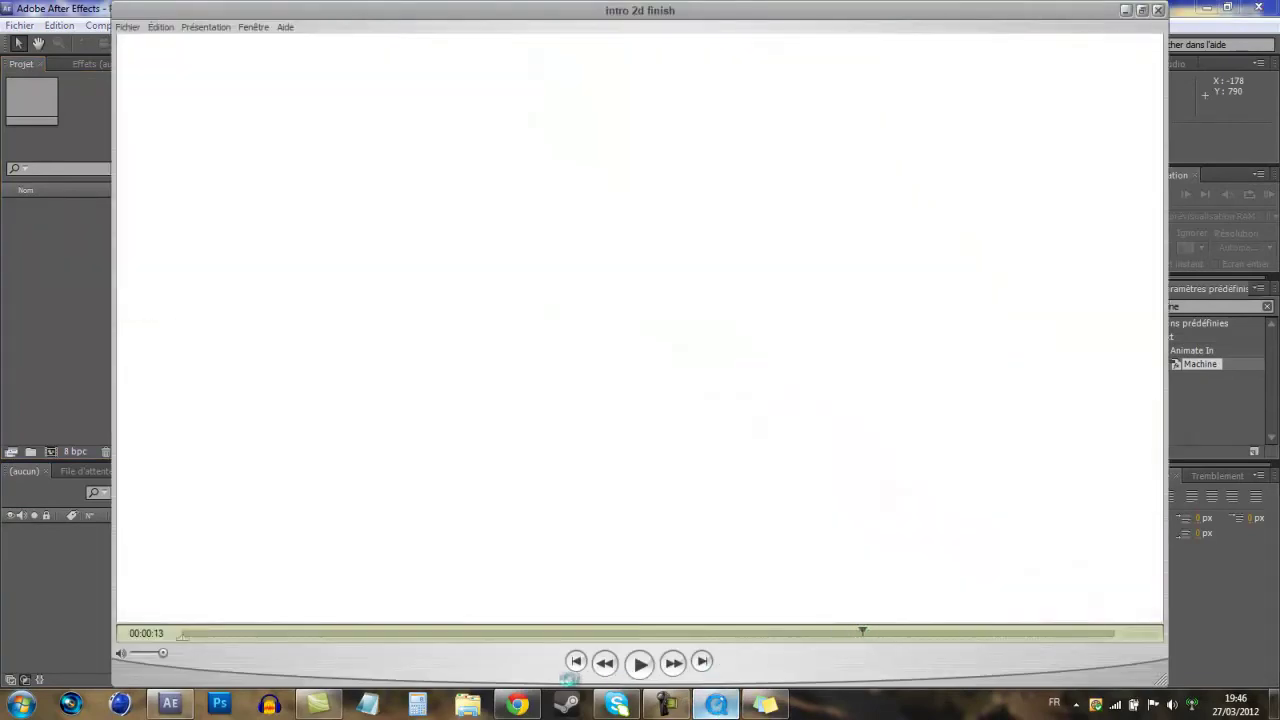
click(640, 663)
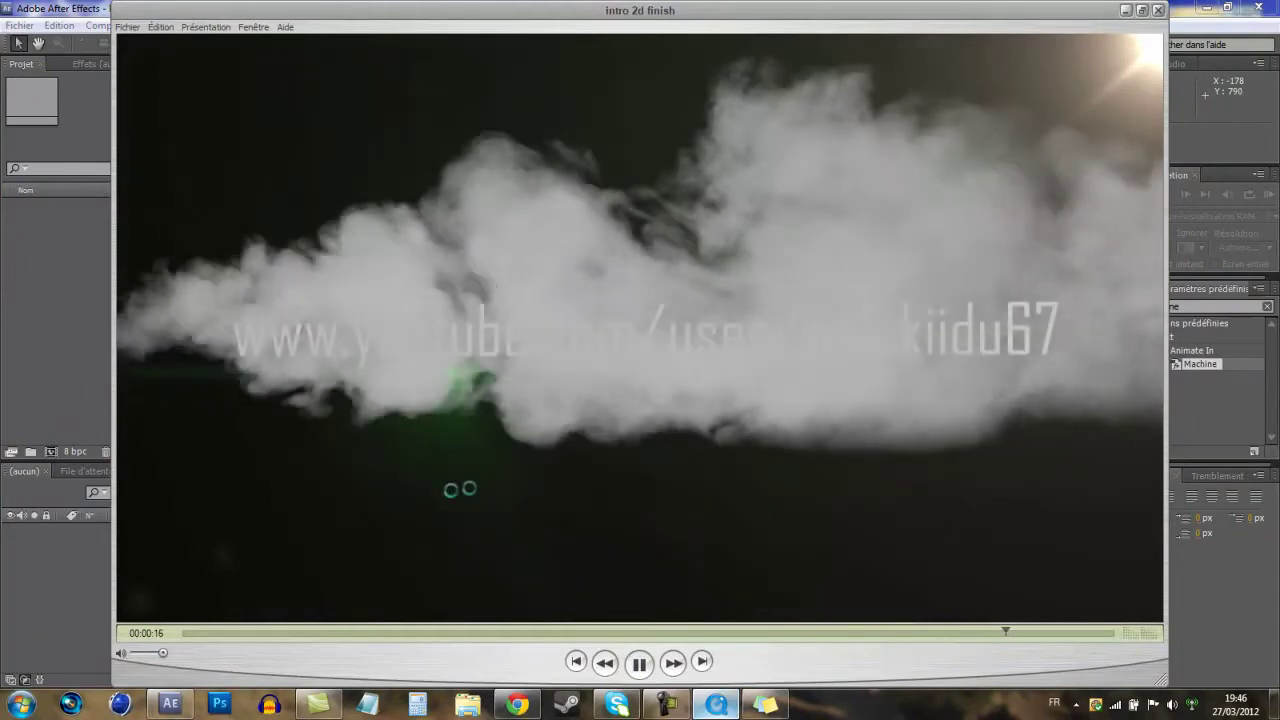
click(638, 663)
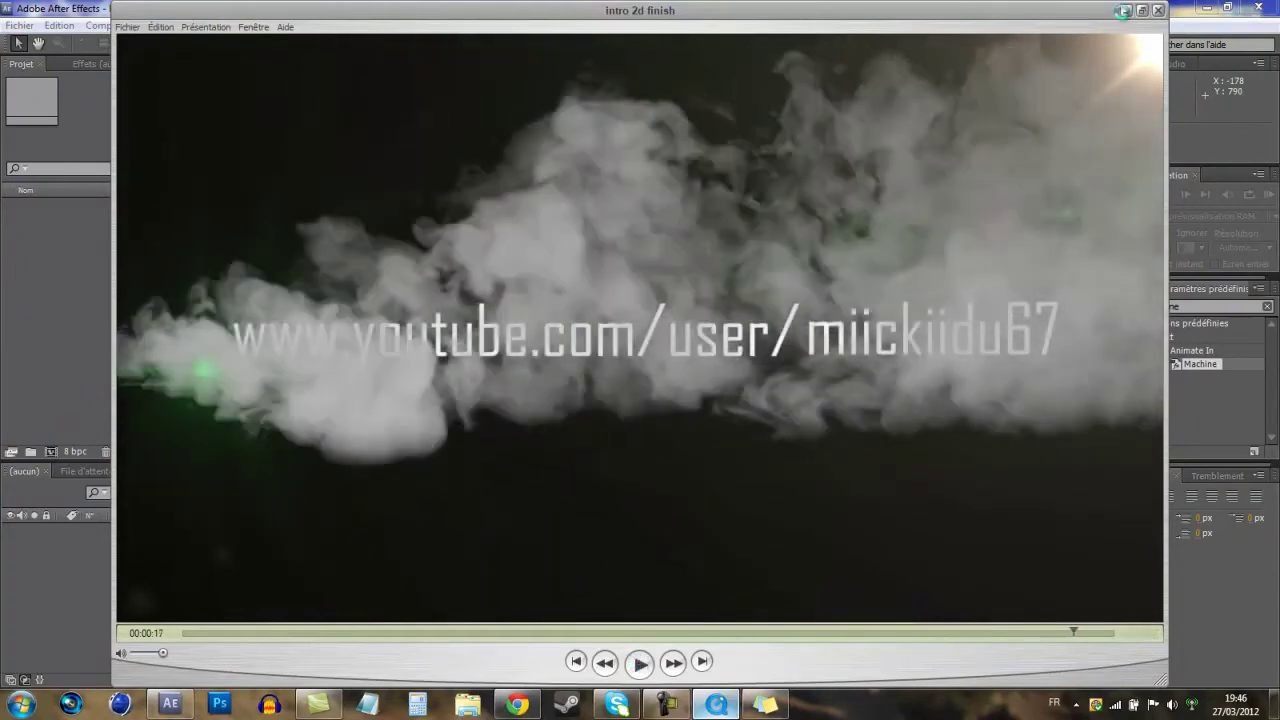
click(1122, 11)
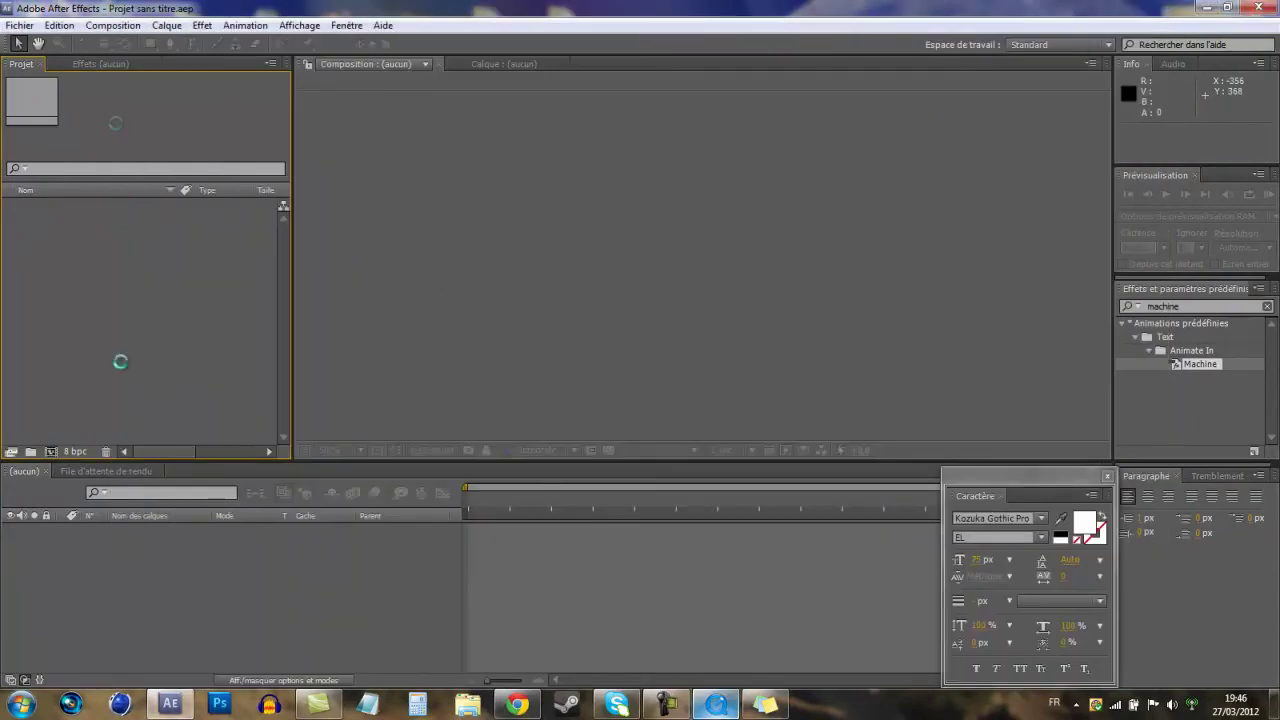
- Create a new 1280 x 720 composition lasting 20 seconds at 29.97 fps
click(113, 25)
click(130, 43)
click(692, 545)
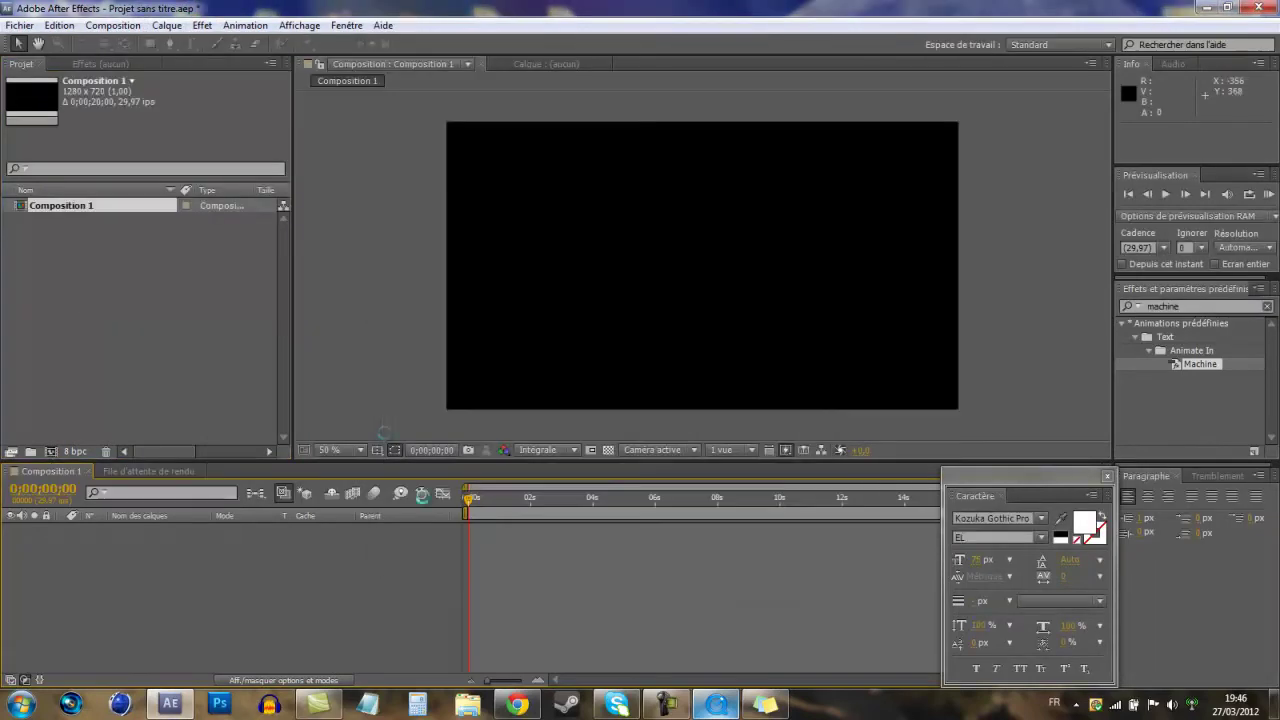
- Add a text layer with the channel's username and move it to about 784, 390 in the composition
click(191, 43)
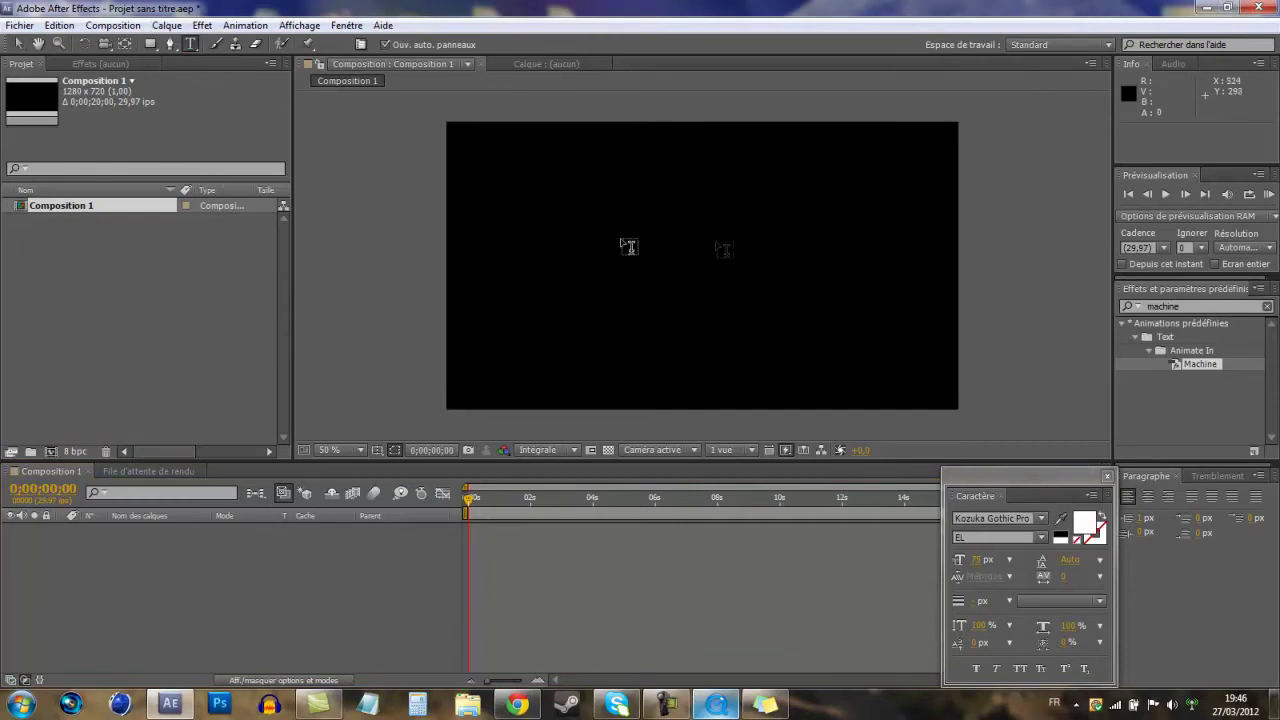
click(764, 216)
text(miickiidu67)
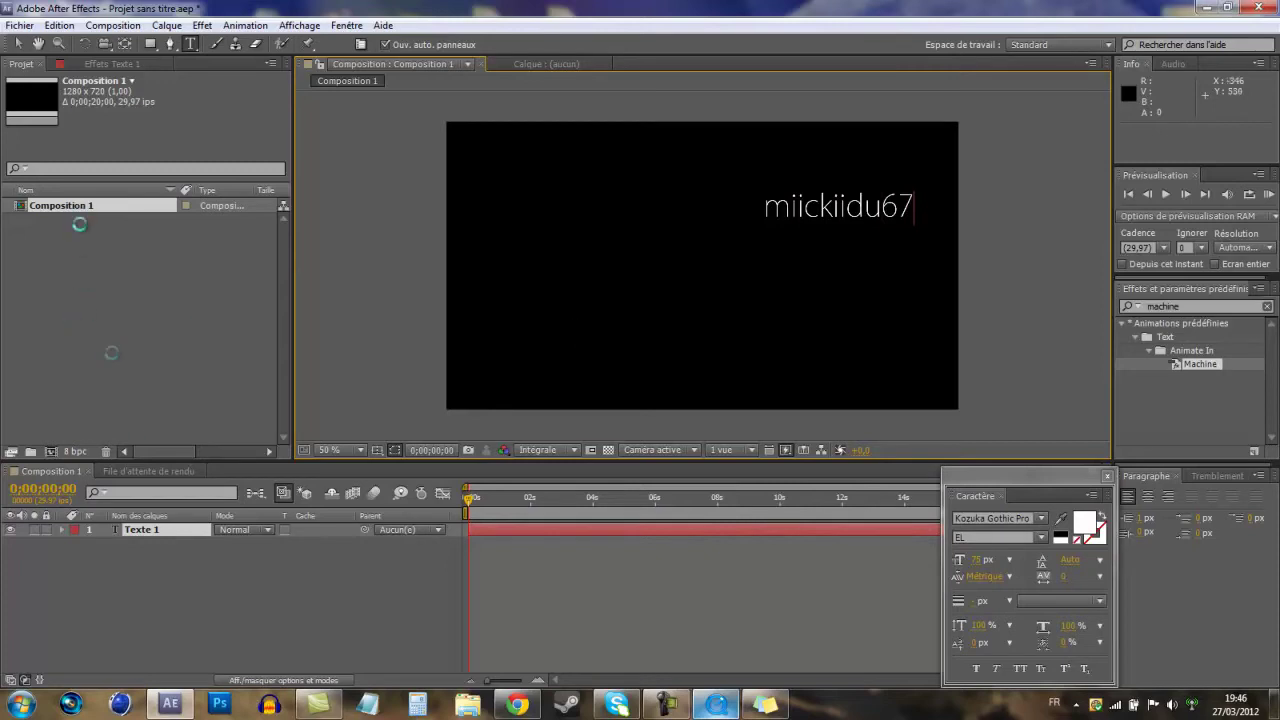
click(146, 529)
click(20, 43)
drag(861, 206, 858, 267)
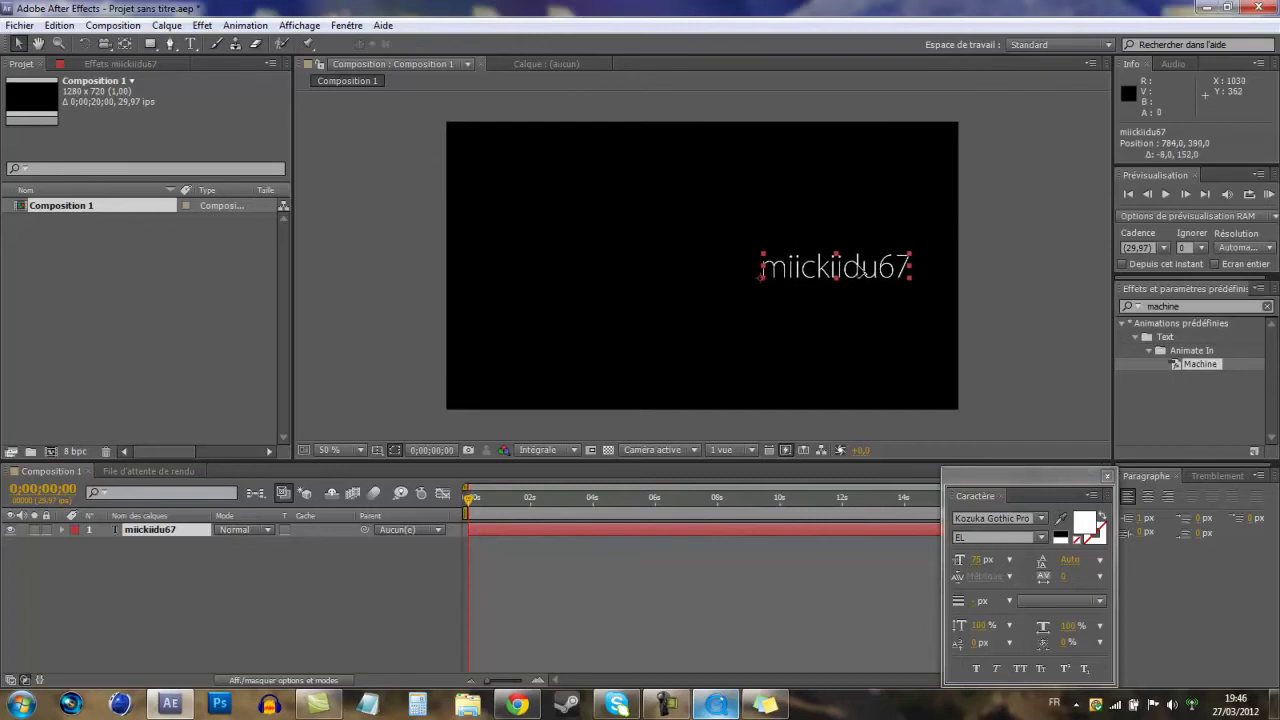
- Set the username text's font to Agency FB and compare it with the reference movie in QuickTime
click(1027, 520)
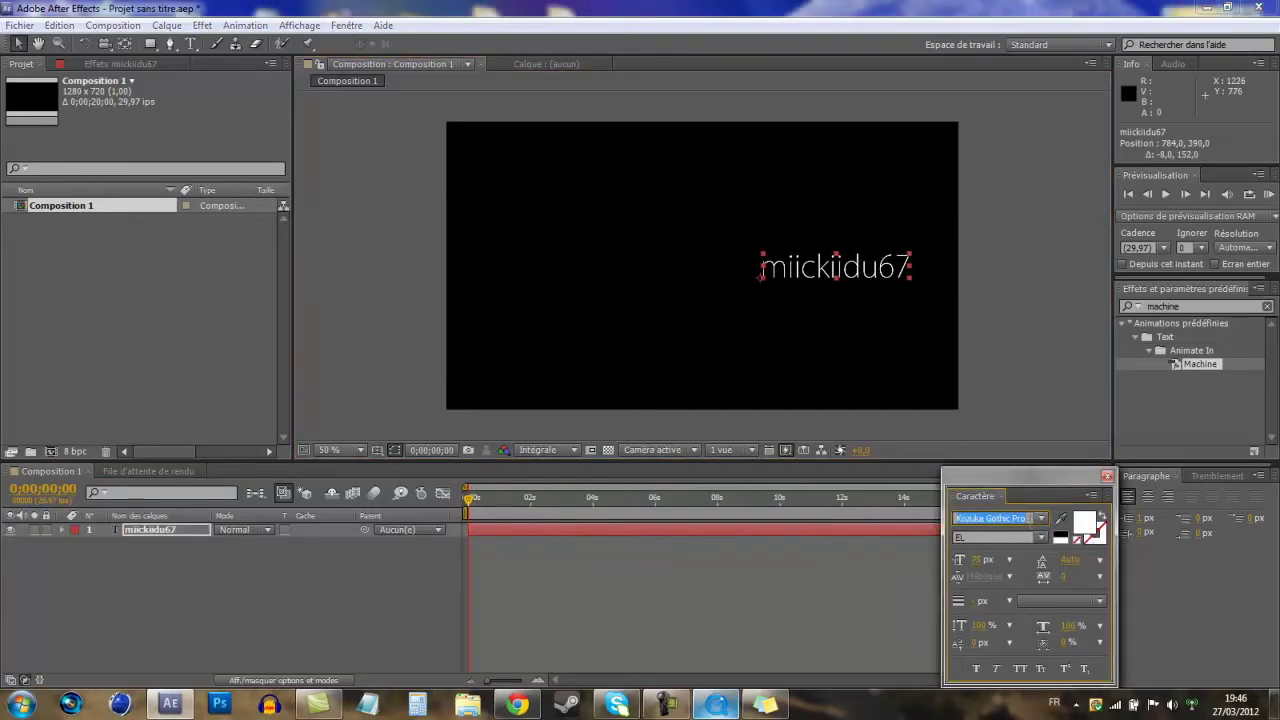
text(ag)
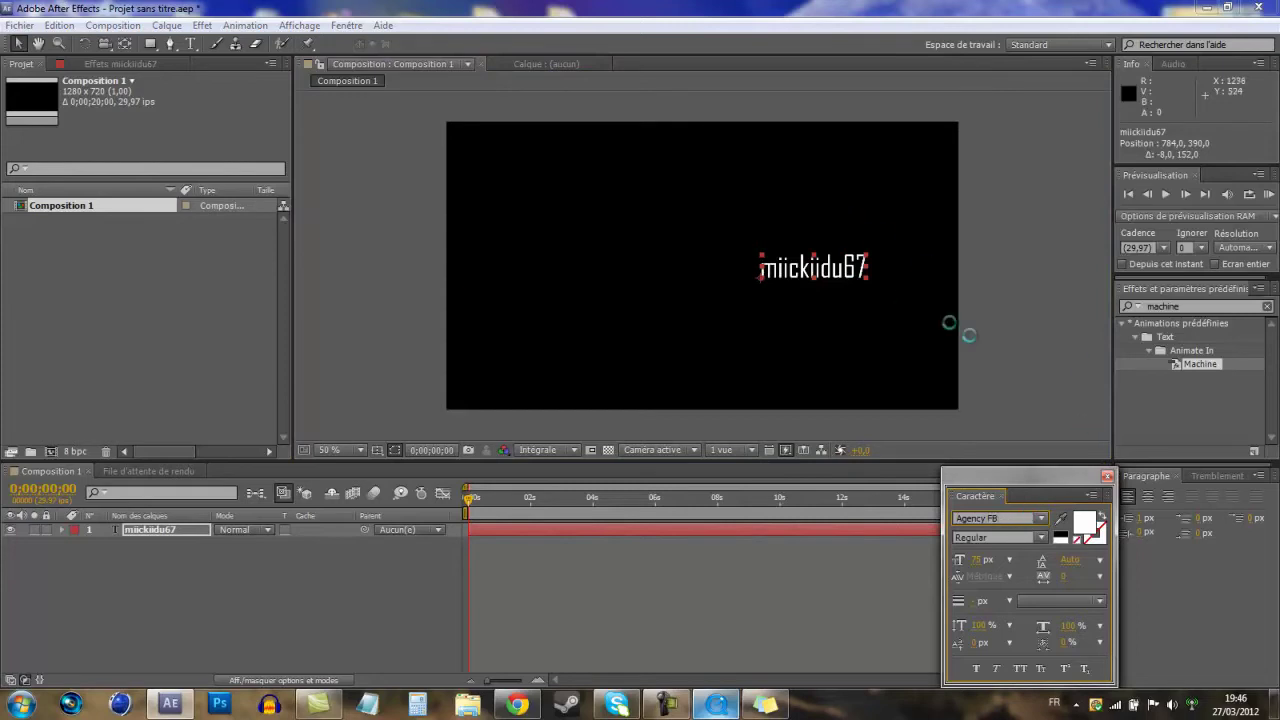
click(1086, 332)
click(714, 708)
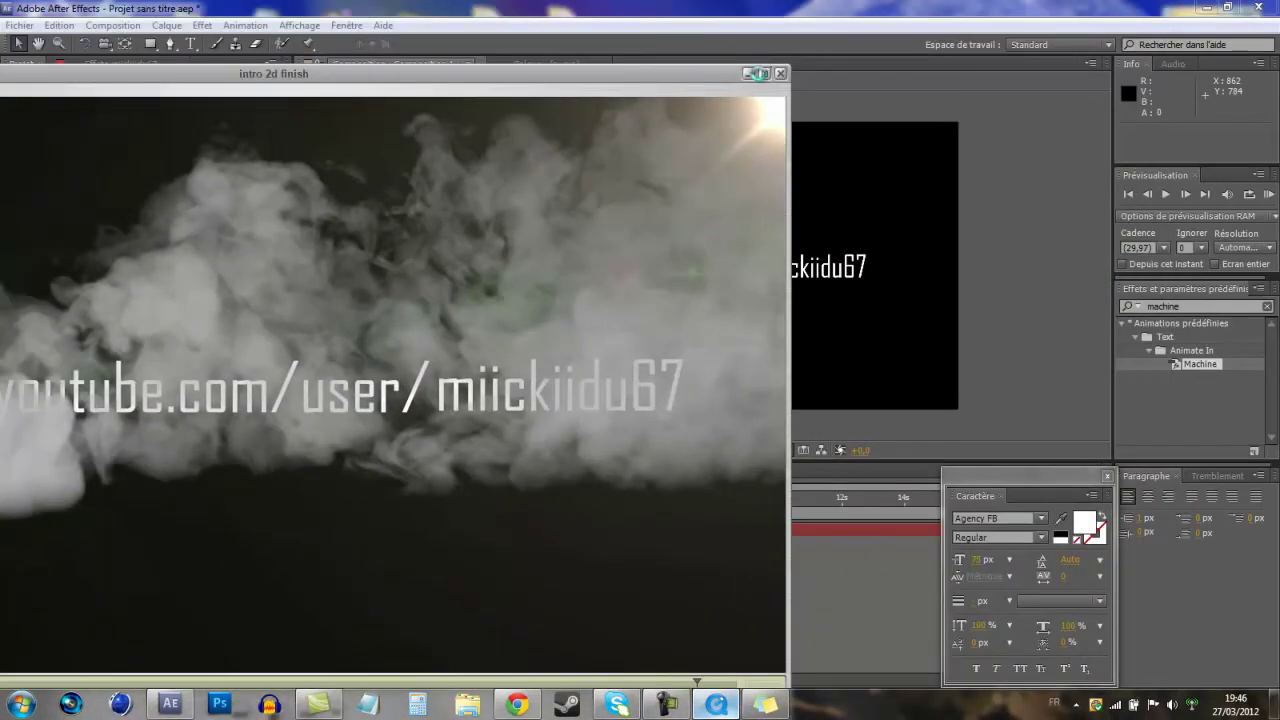
click(760, 73)
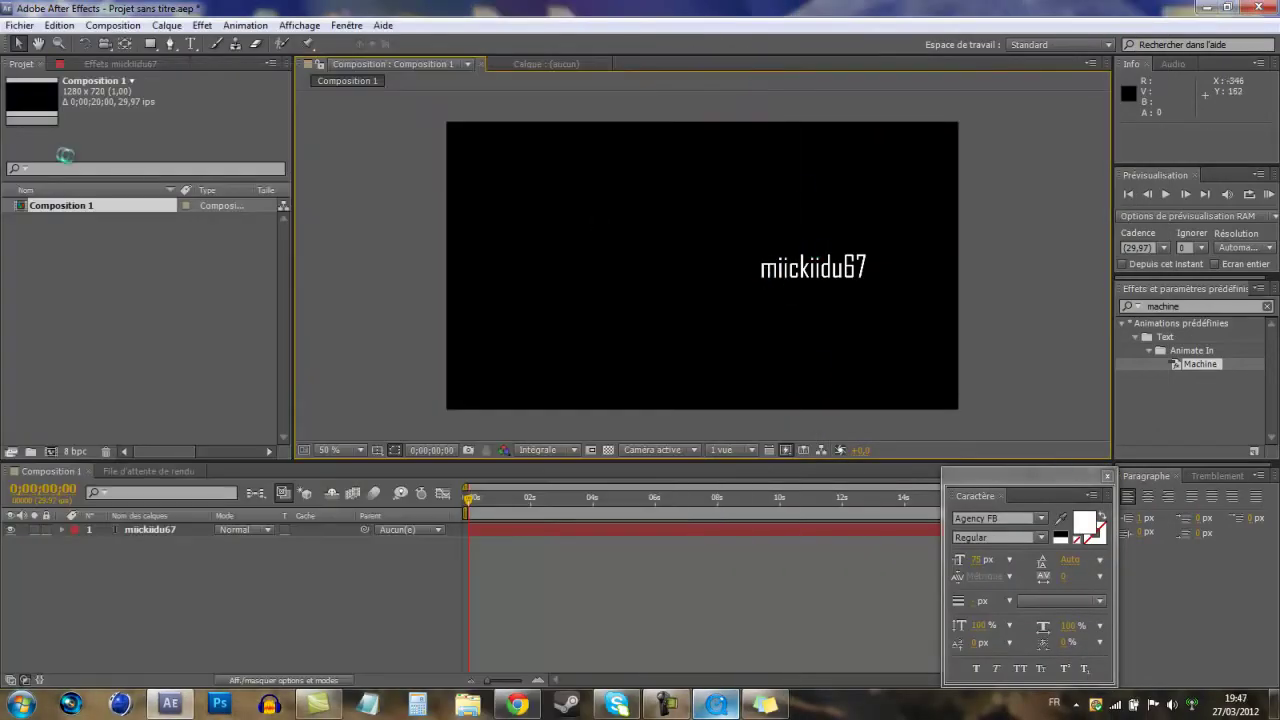
click(51, 262)
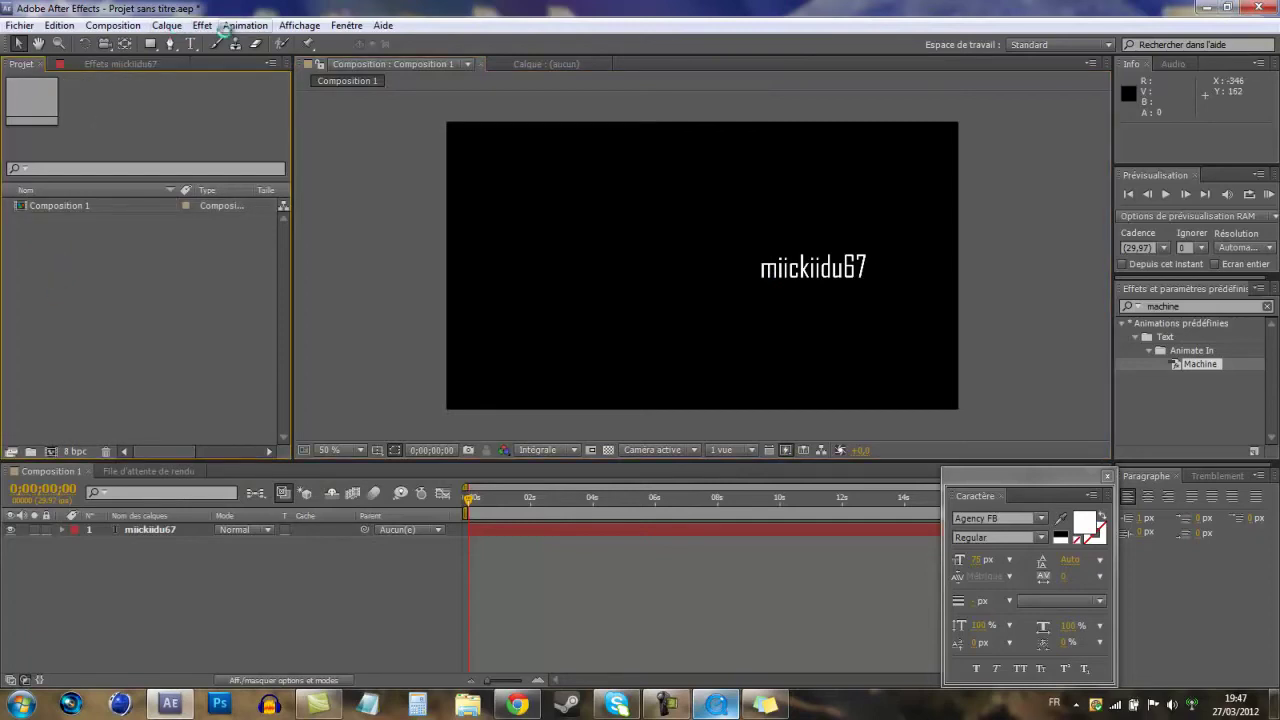
click(190, 43)
drag(465, 238, 758, 294)
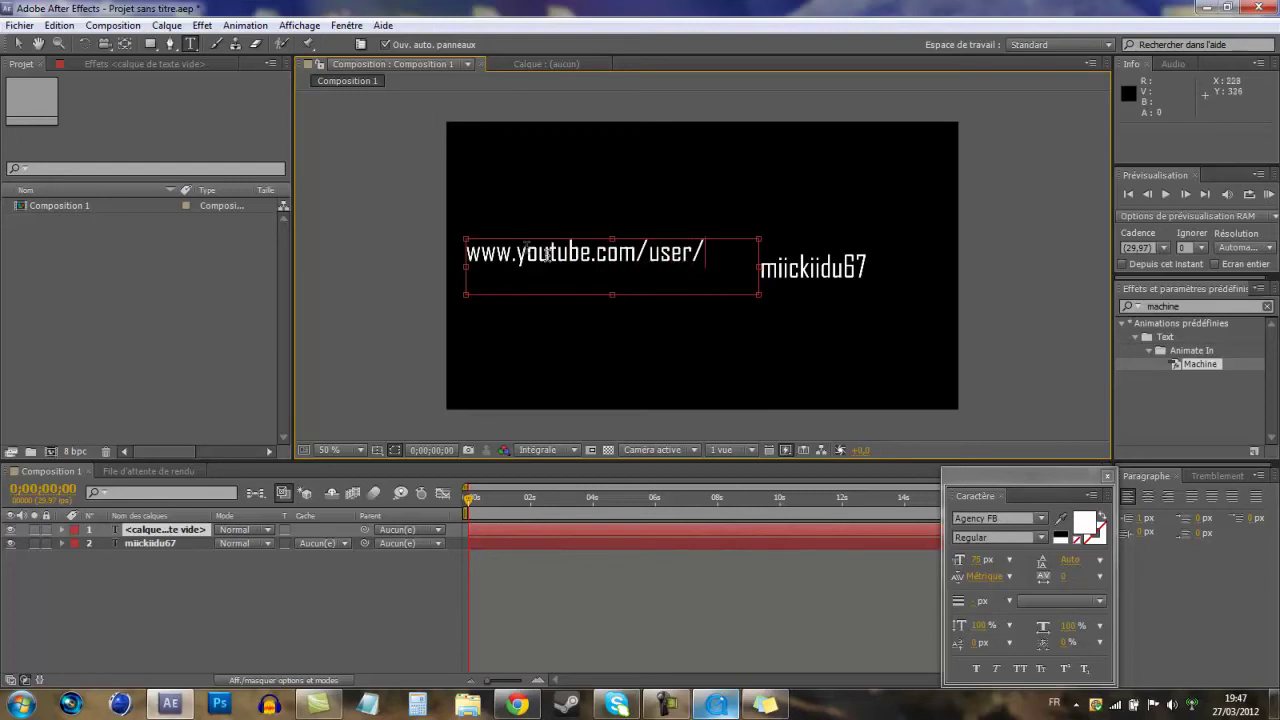
click(18, 43)
drag(566, 251, 615, 278)
- Nudge the username text to about 782.5, 392 so it lines up with the end of the address text
scroll(614, 283, up, 8)
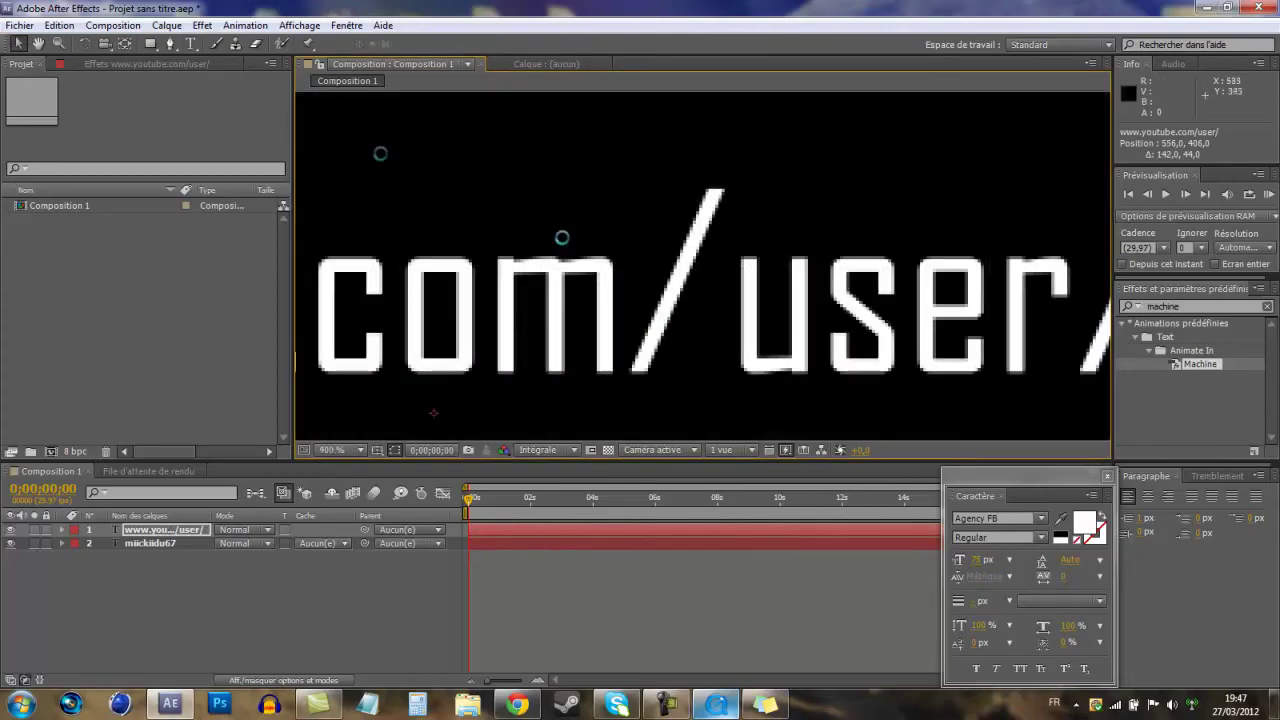
click(38, 43)
drag(729, 330, 152, 250)
click(17, 44)
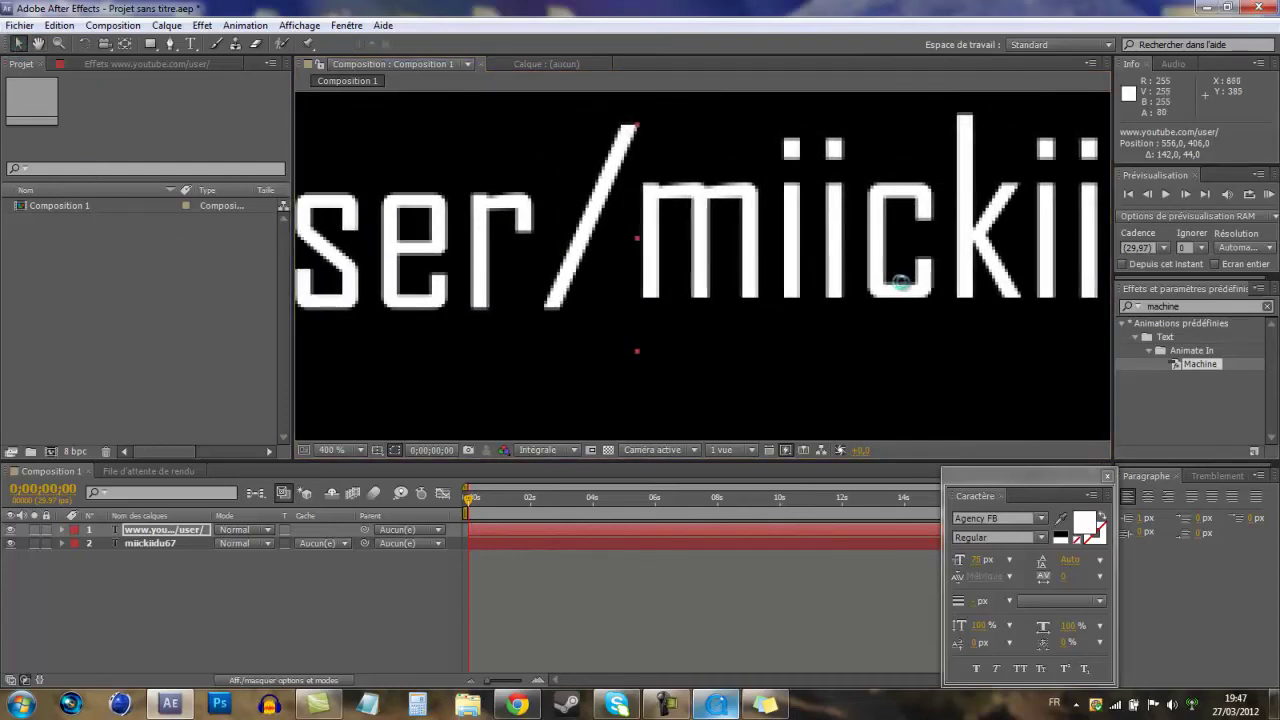
click(851, 263)
drag(898, 235, 894, 241)
scroll(322, 232, down, 3)
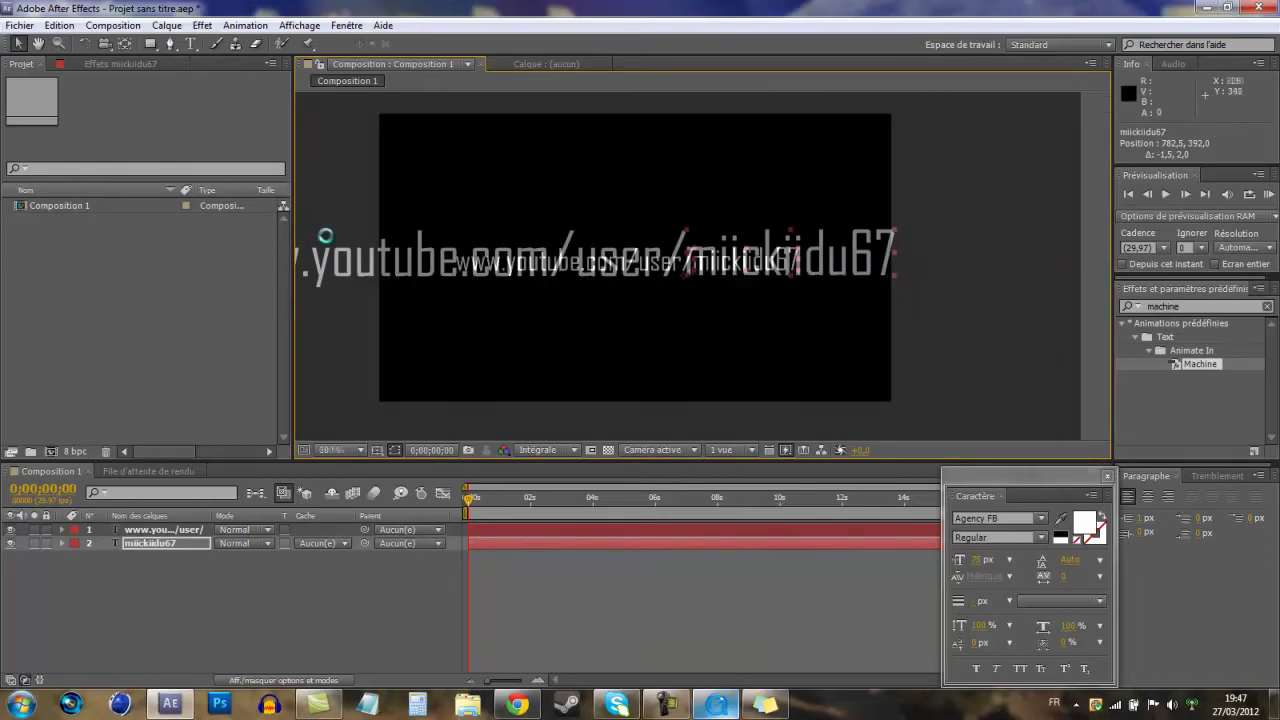
- Recentre the composition in the viewer and move the floating Caractère panel clear of the timeline
click(38, 44)
drag(361, 164, 464, 191)
drag(1010, 476, 1181, 450)
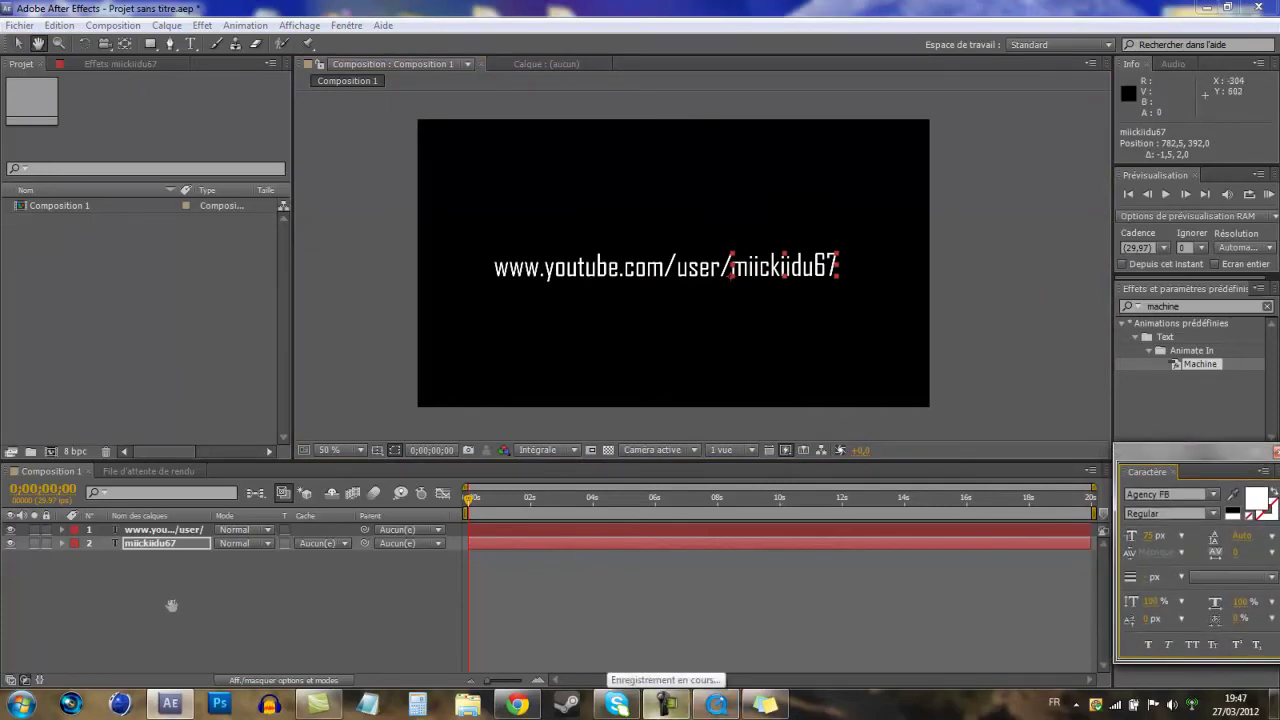
click(242, 302)
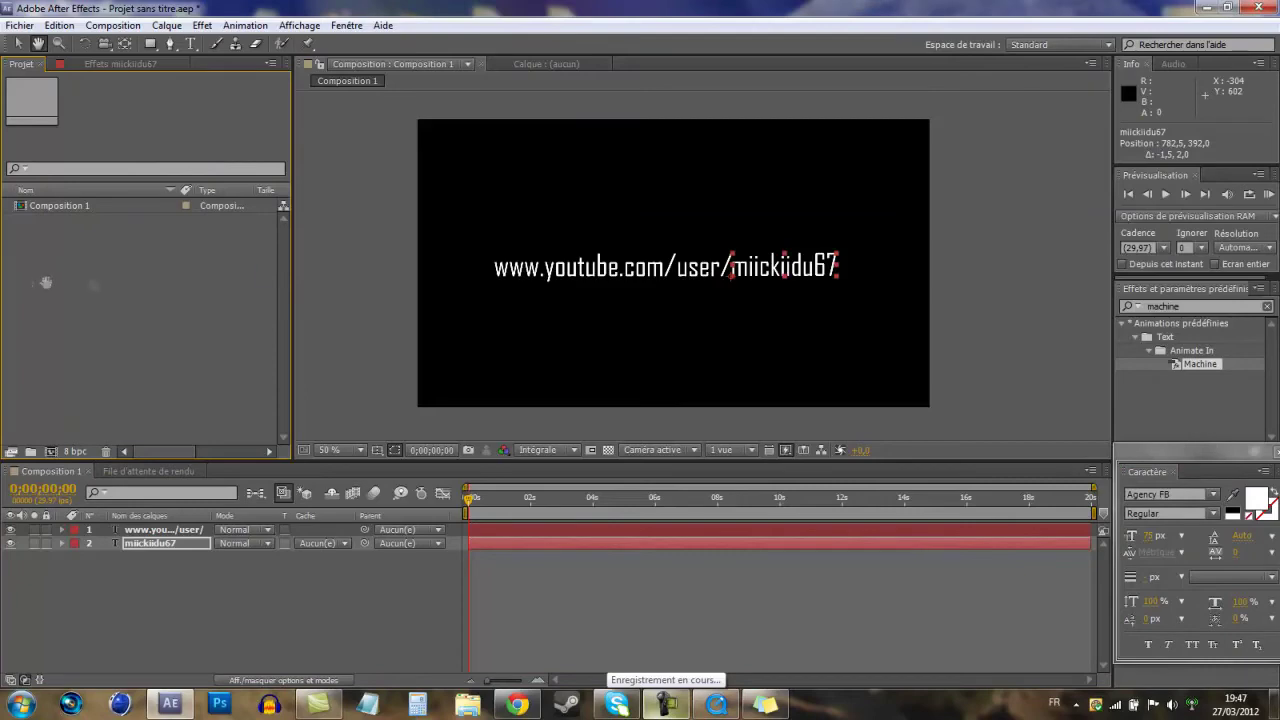
click(18, 43)
double_click(171, 266)
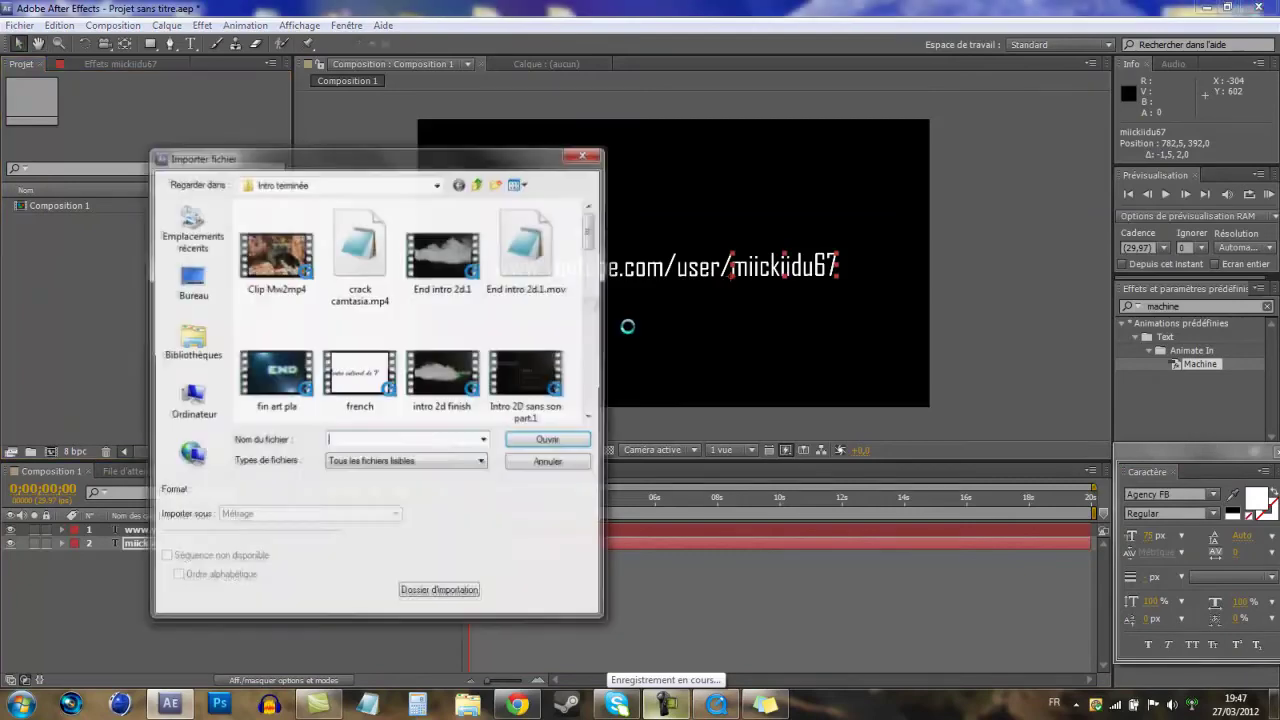
click(478, 183)
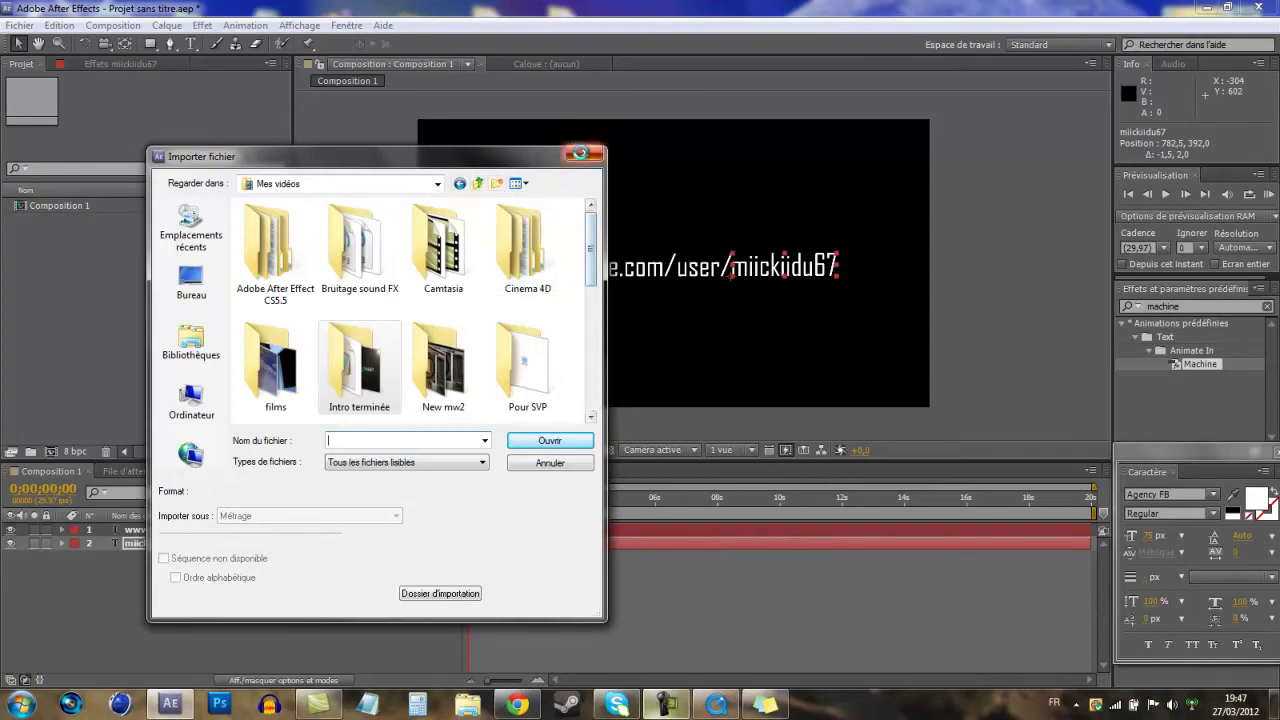
click(584, 153)
- Import Atmosphere_04.mov from the Action Essentials 2 folder 01. Atmospheres and place it as the composition's top layer
click(1204, 6)
double_click(562, 45)
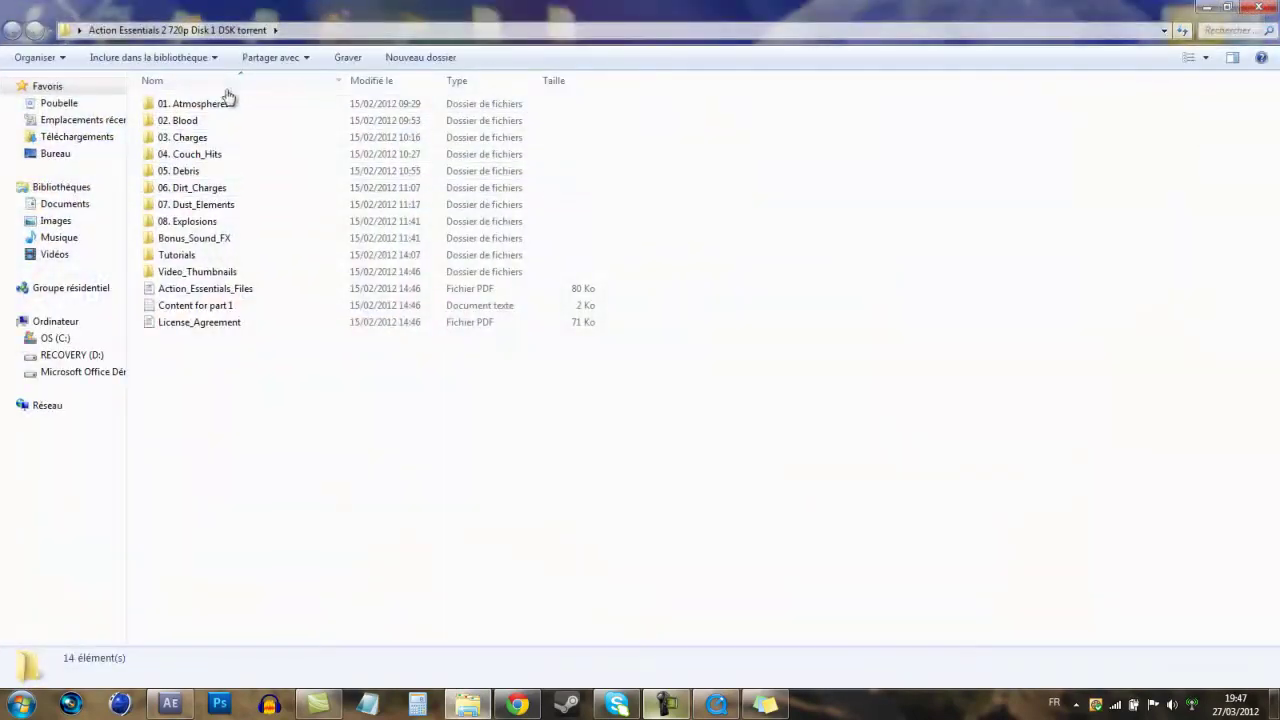
double_click(214, 104)
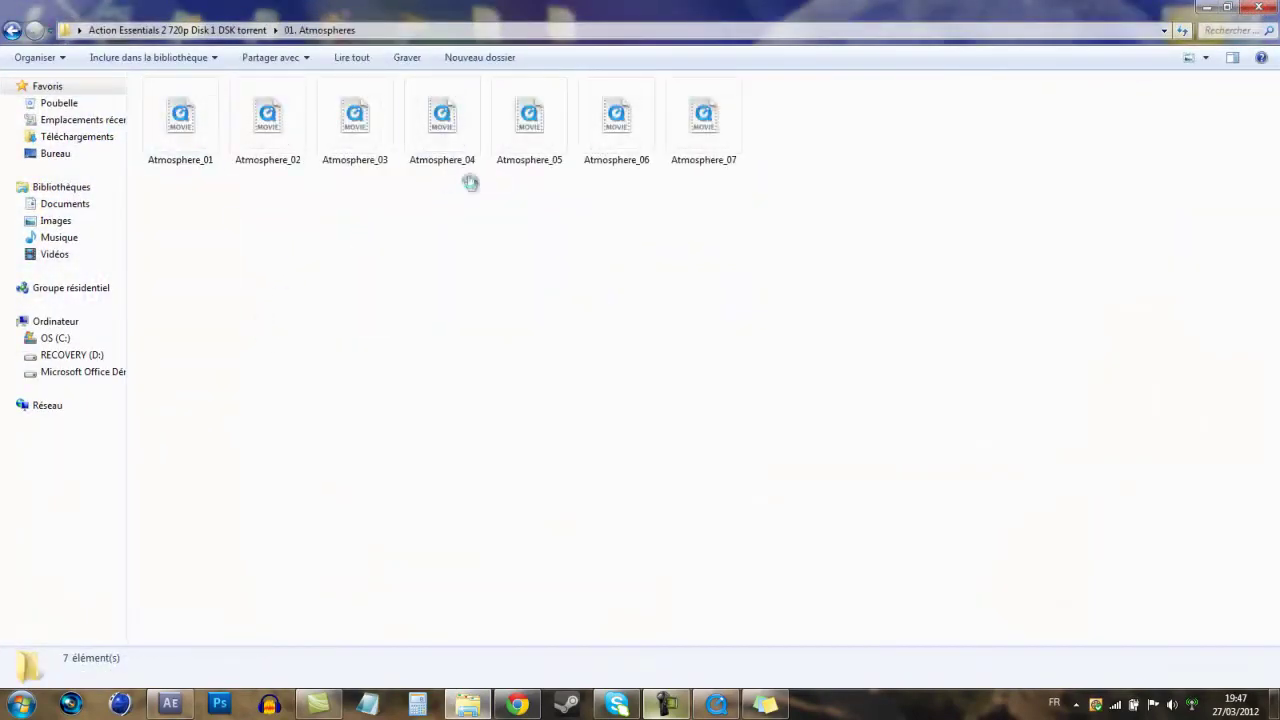
click(450, 118)
drag(450, 118, 170, 340)
drag(70, 221, 110, 527)
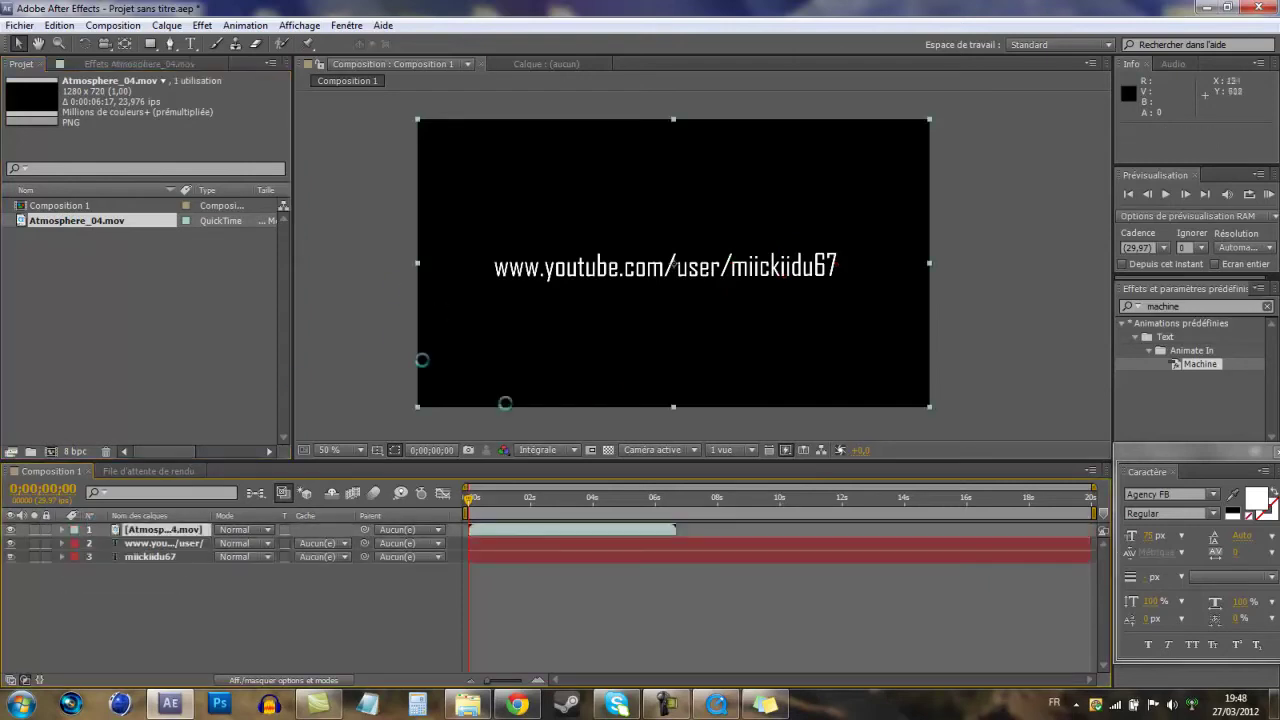
- Play to where the smoke shows, mirror Atmosphere_04.mov horizontally (about -100%, 99%) and move it over the text at about 624, 214
key(space)
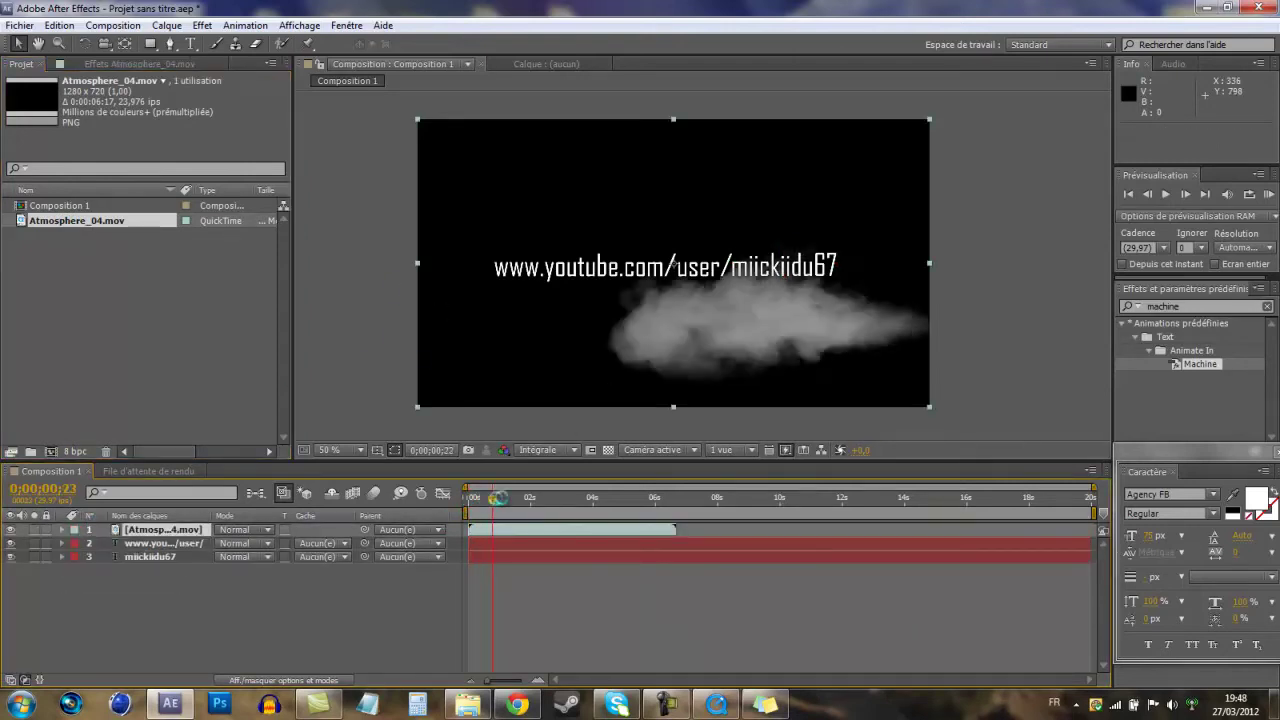
drag(926, 121, 421, 121)
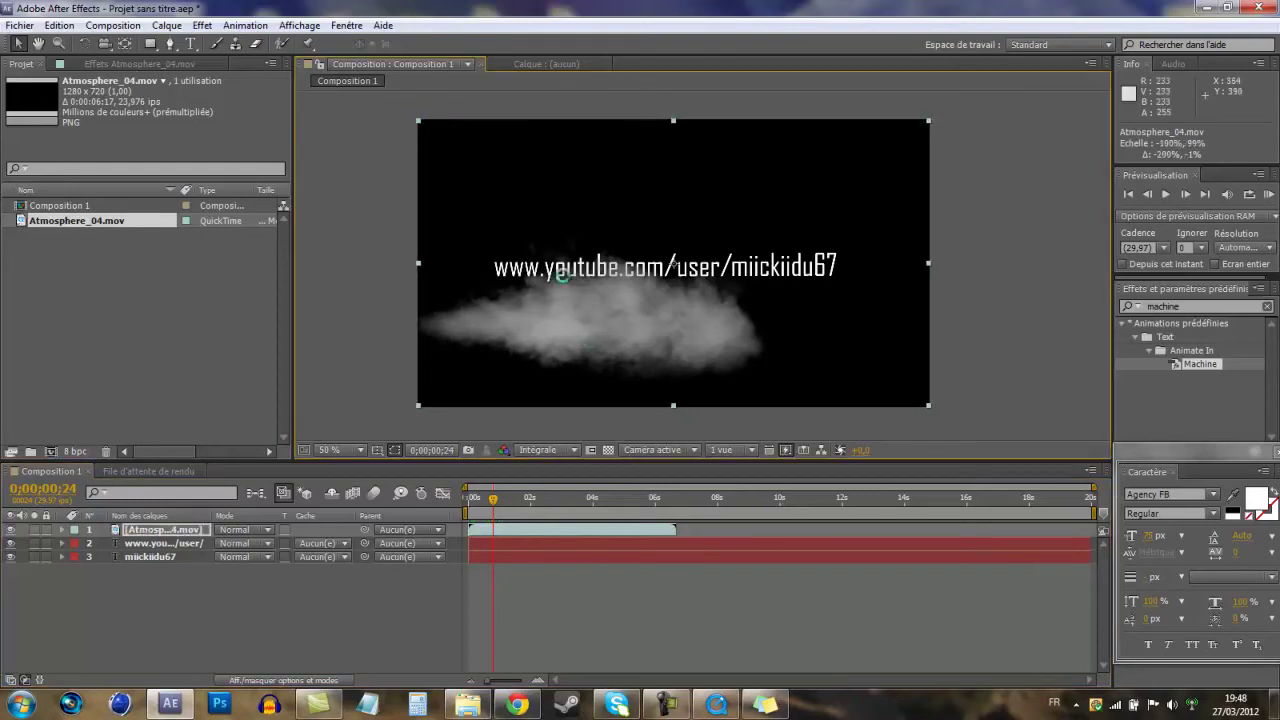
drag(612, 296, 597, 271)
drag(657, 319, 660, 271)
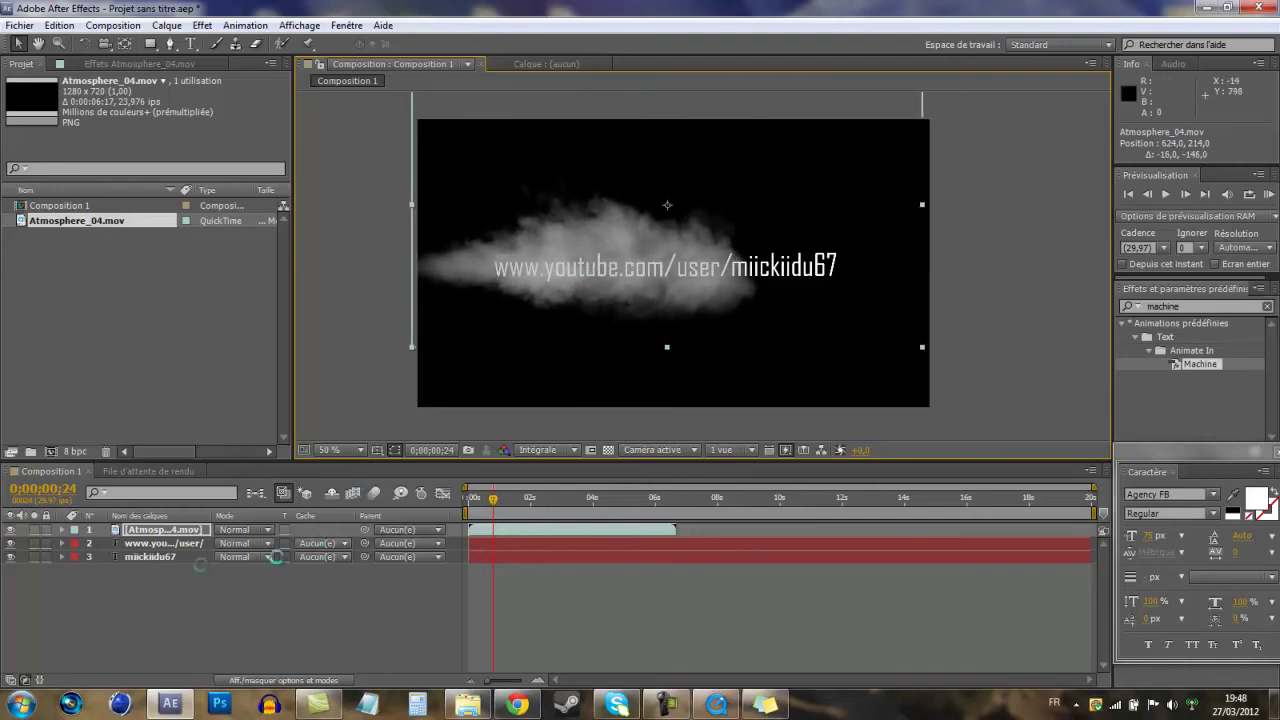
- Duplicate the Atmosphere_04.mov layer four times to make the smoke denser
click(148, 531)
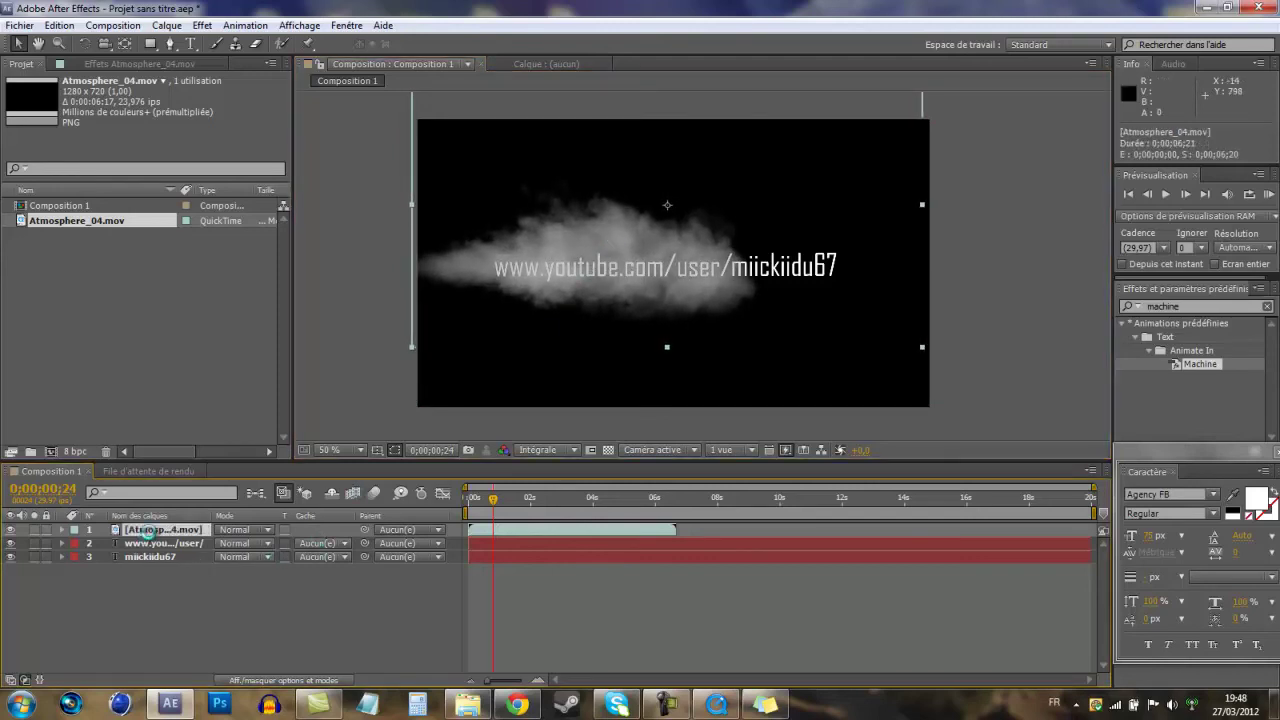
key(ctrl+d)
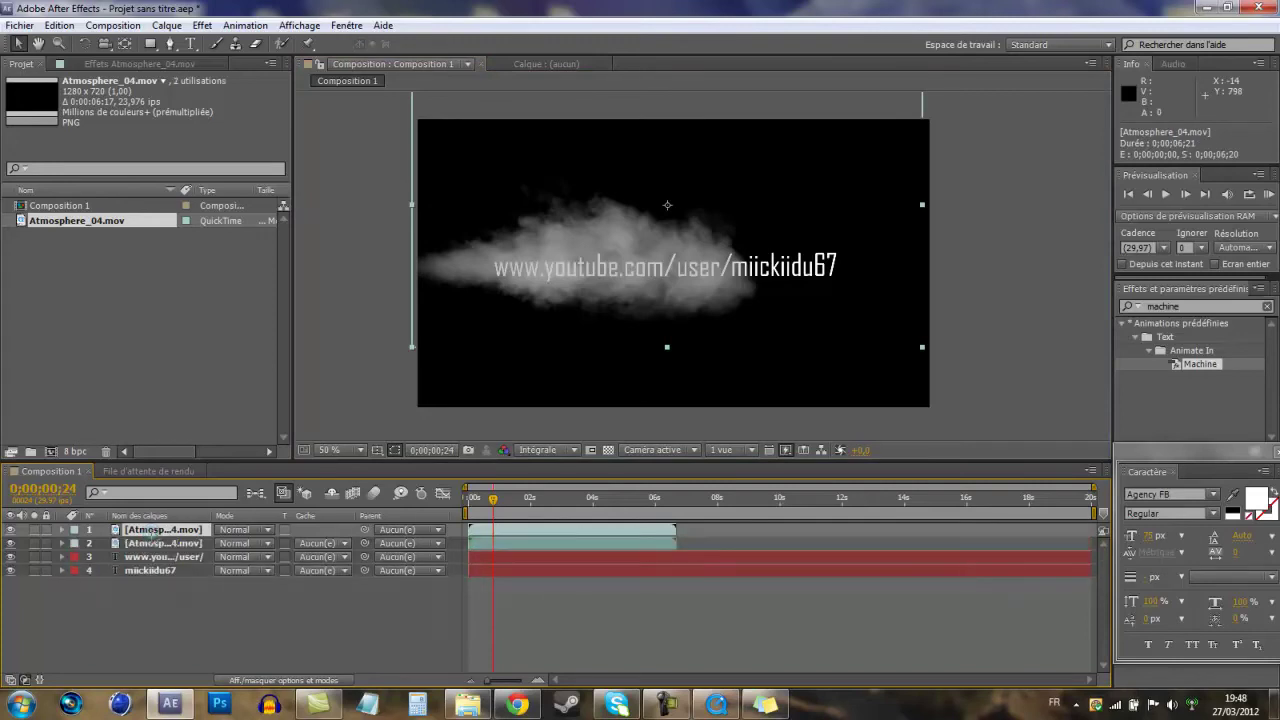
key(ctrl+d)
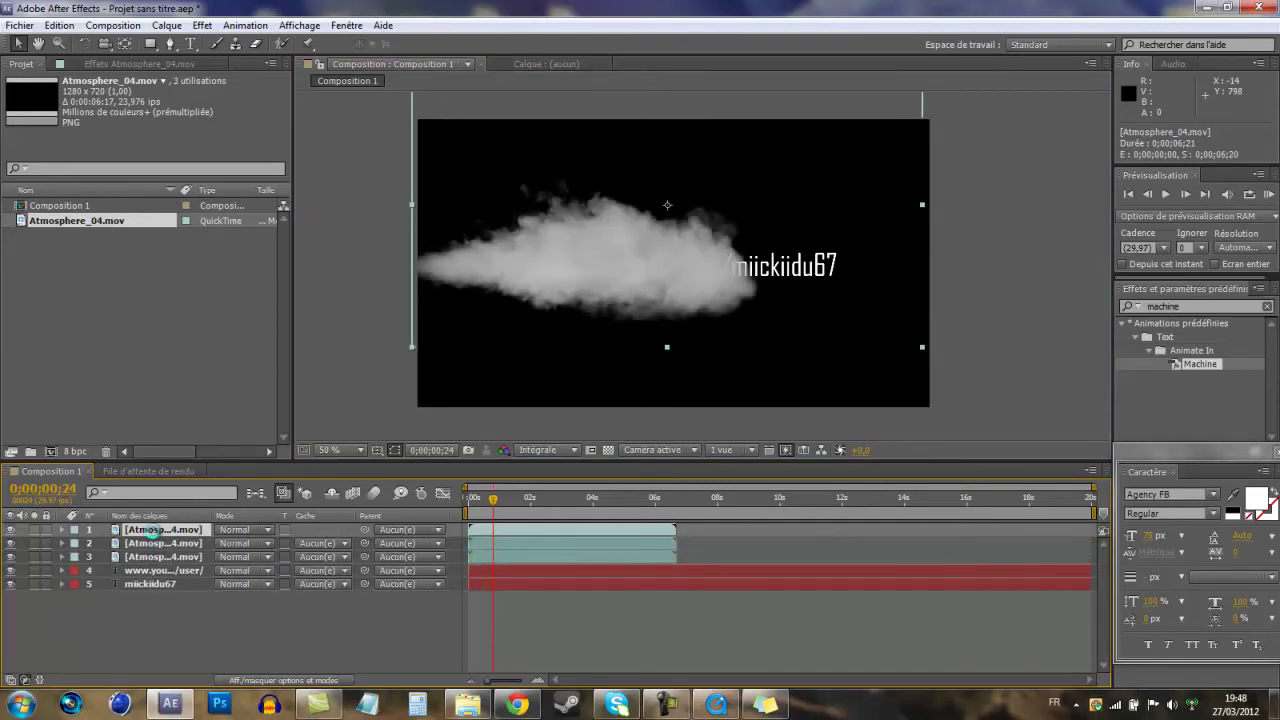
key(ctrl+d)
key(ctrl+d)
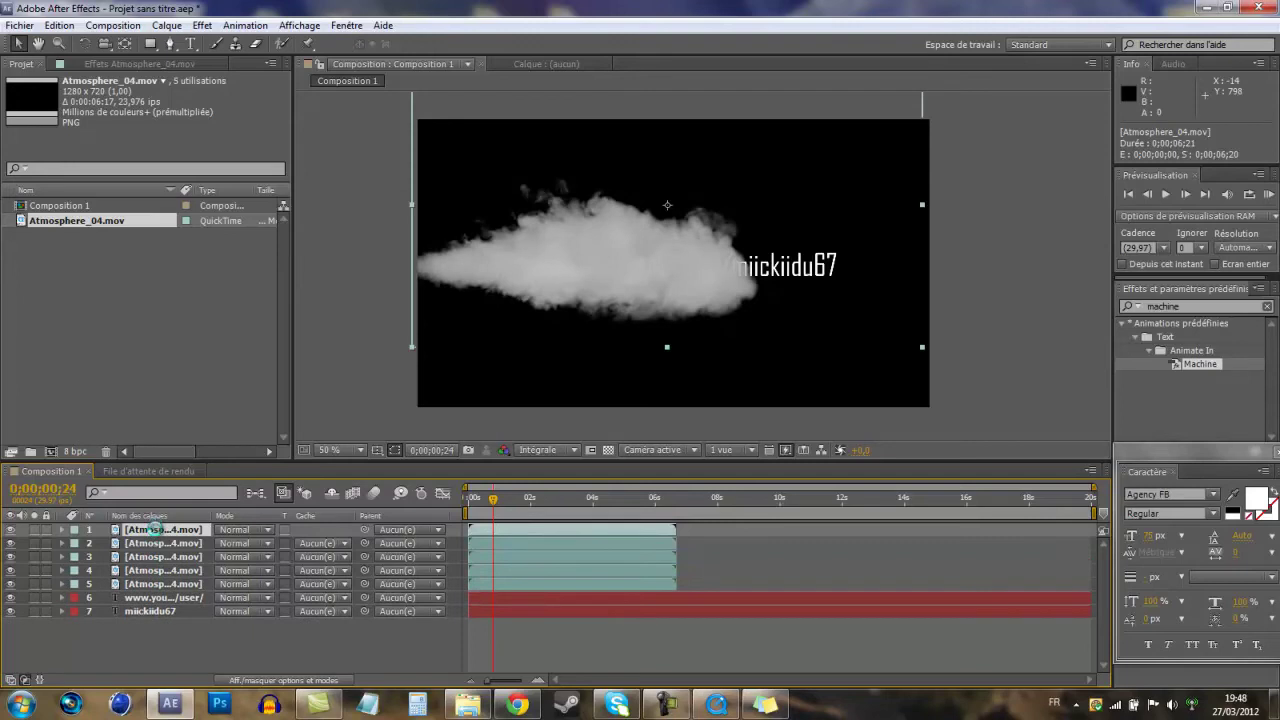
click(372, 273)
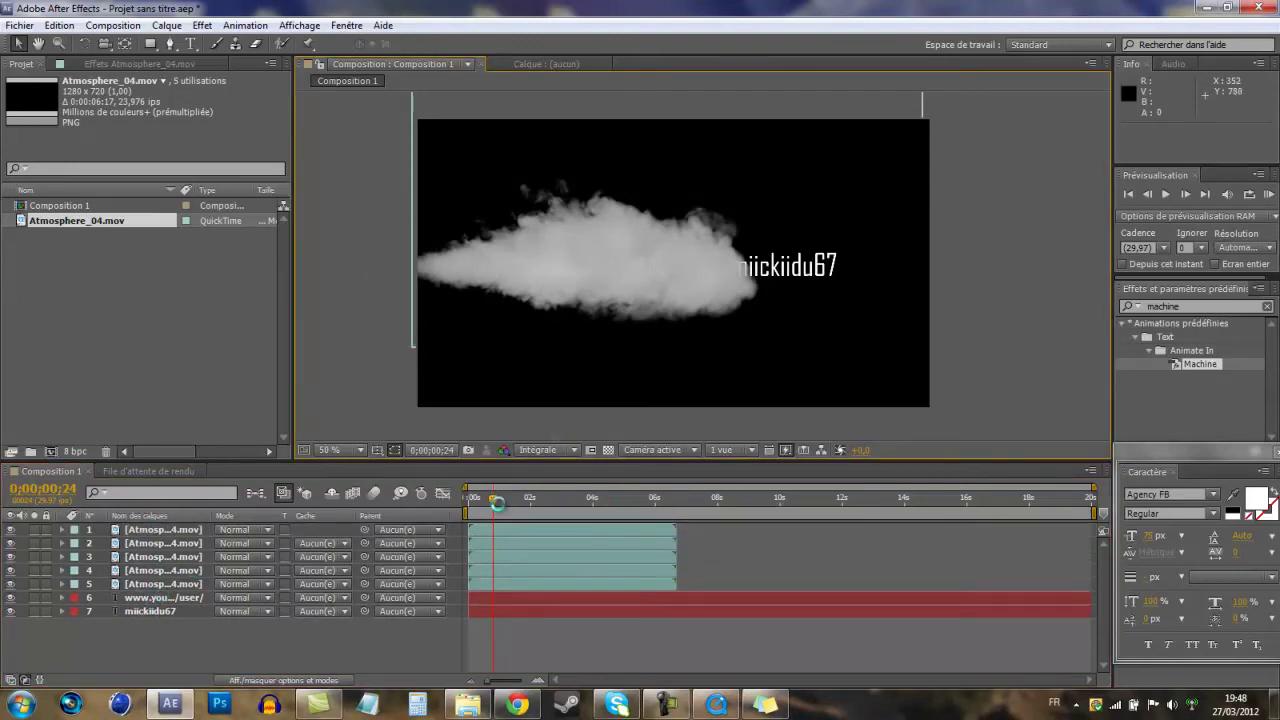
mouse_move(491, 497)
mouse_down()
mouse_move(462, 500)
mouse_move(578, 504)
mouse_move(467, 505)
mouse_up()
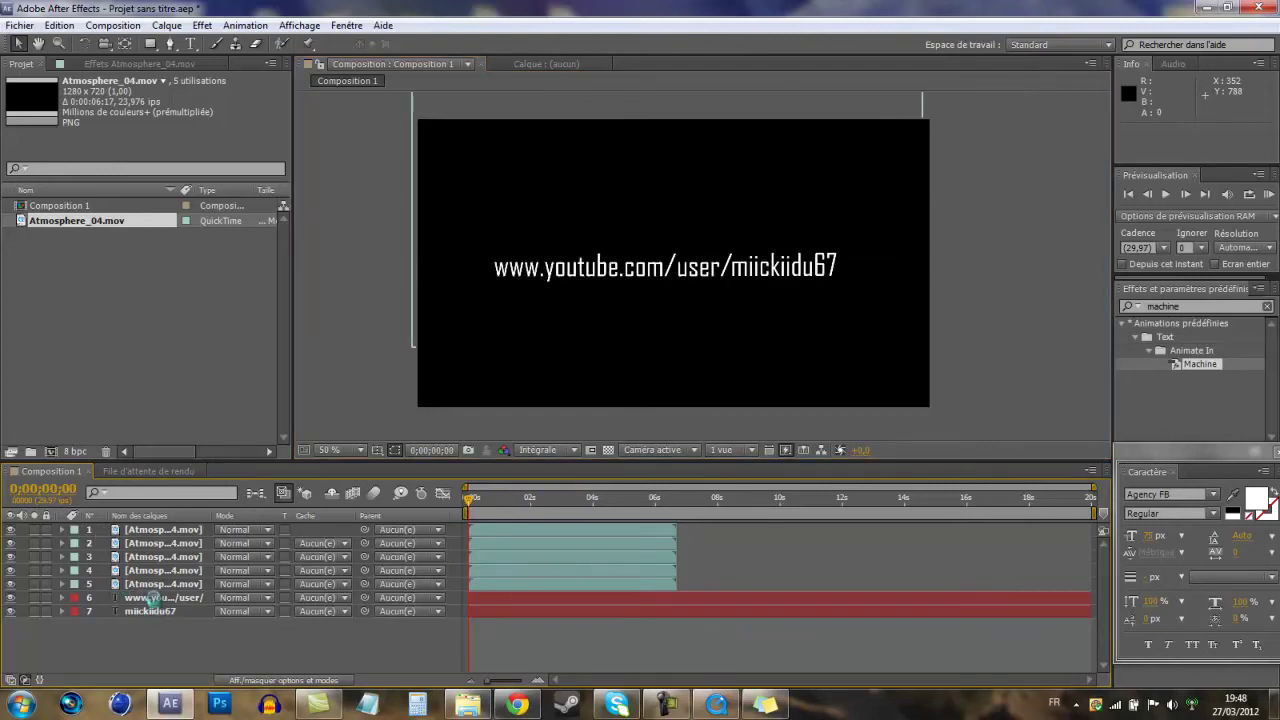
click(150, 597)
key(space)
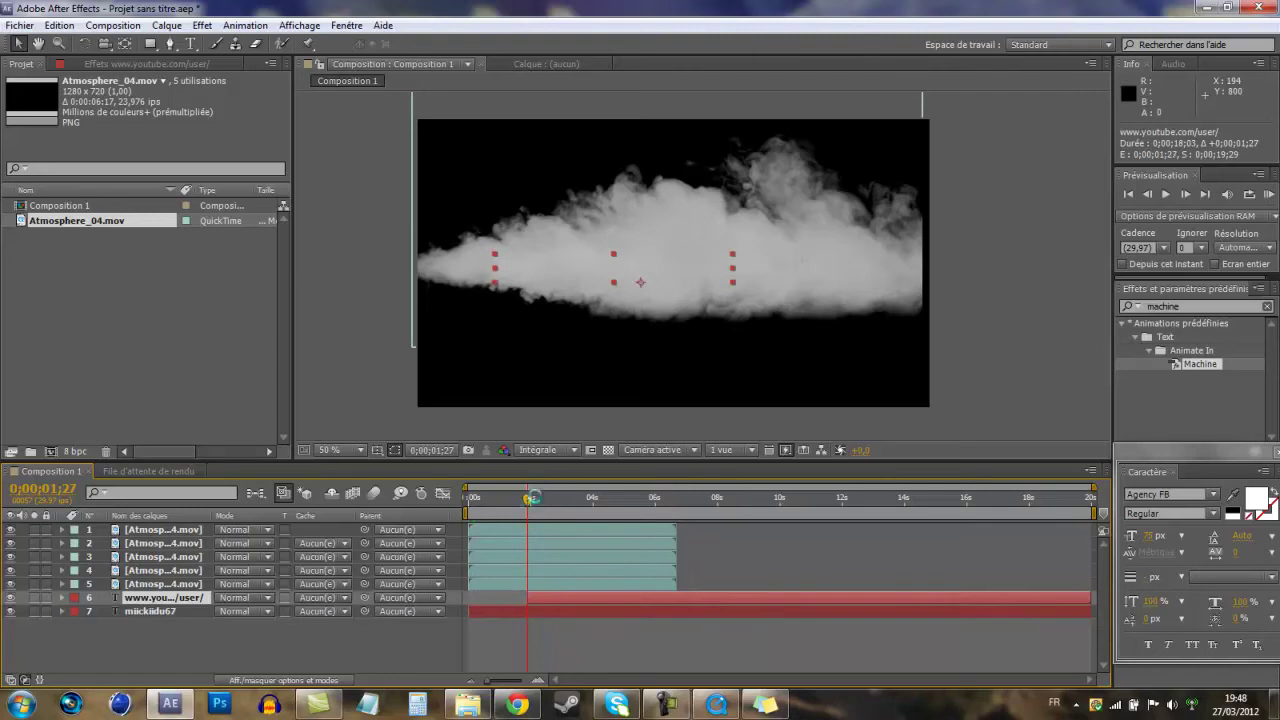
drag(527, 497, 459, 493)
click(330, 348)
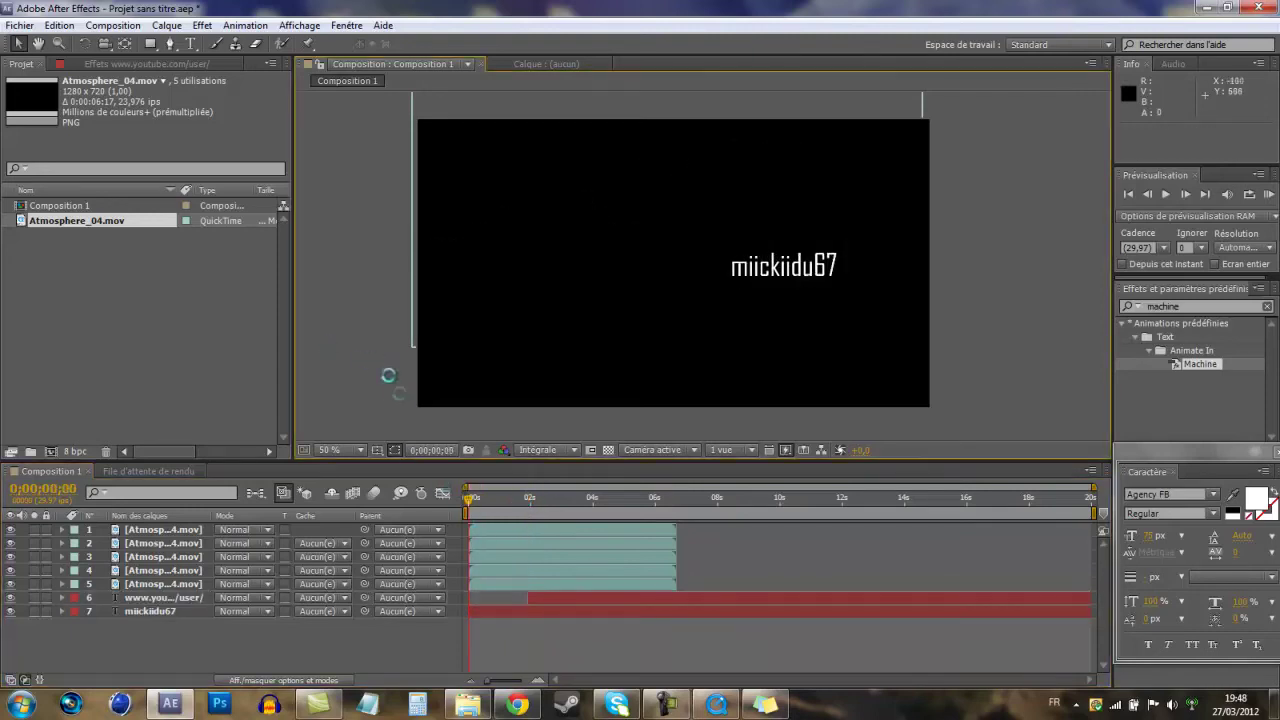
- Preview the smoke over the text, show the layer switches and compare the scene with the reference movie in QuickTime
key(KP_0)
click(288, 680)
click(722, 705)
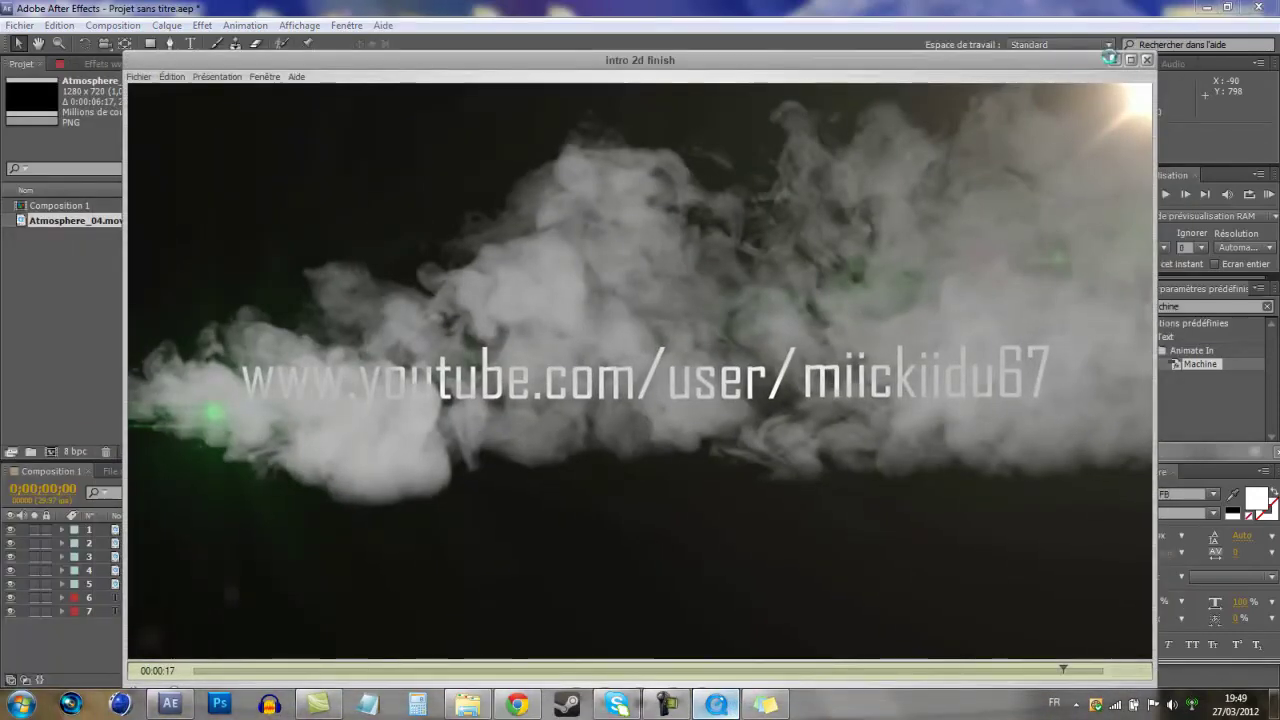
click(1112, 59)
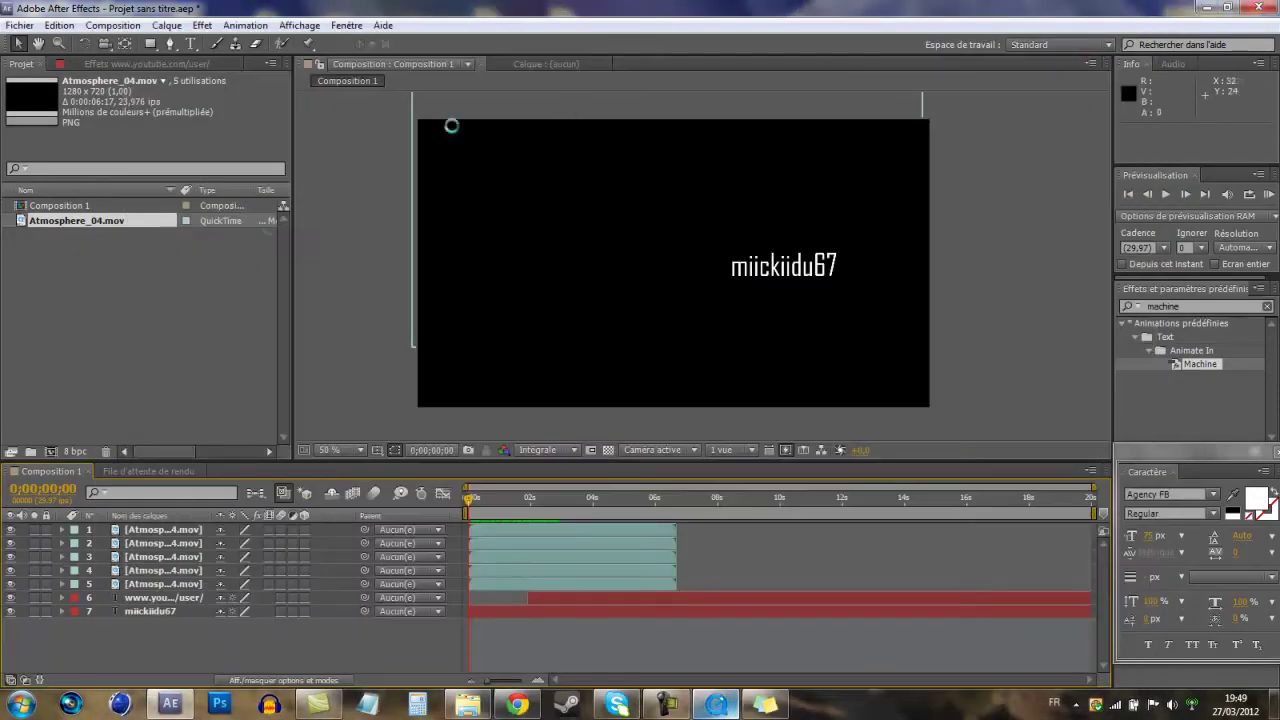
- Create a white solid layer of 1280 x 720 px above the smoke layers
click(225, 320)
click(180, 652)
click(166, 25)
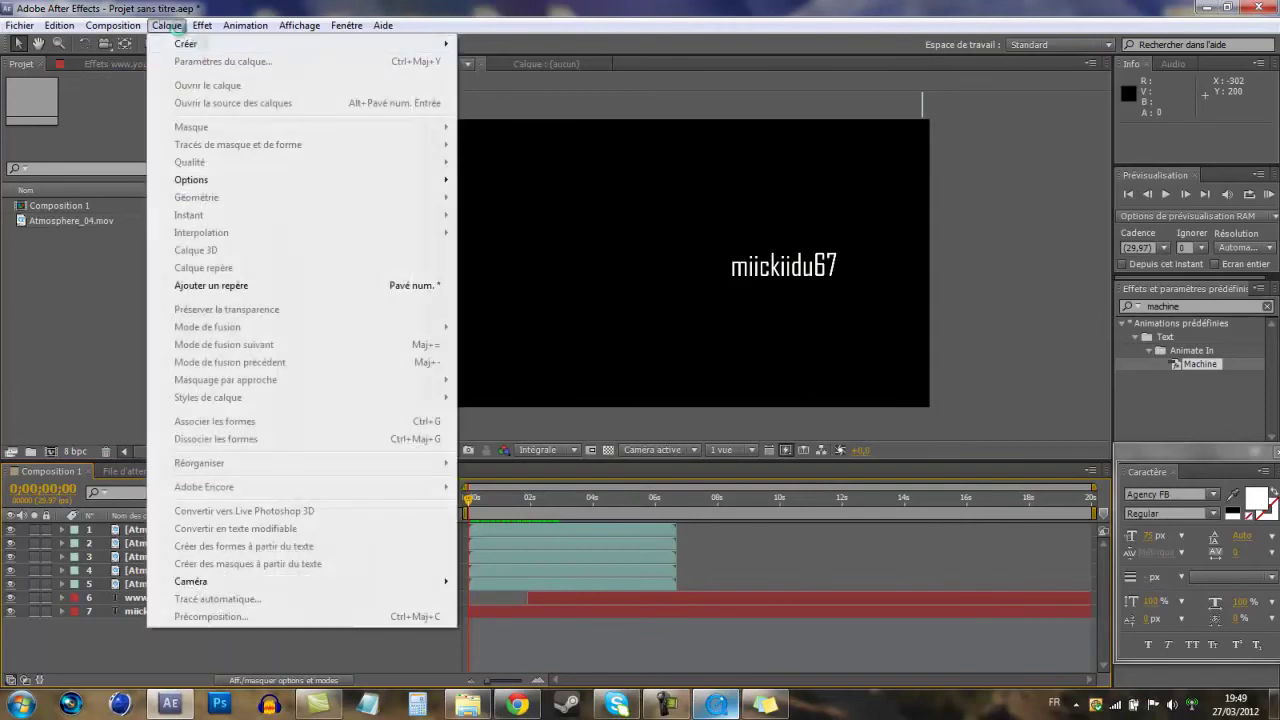
mouse_move(200, 40)
click(565, 57)
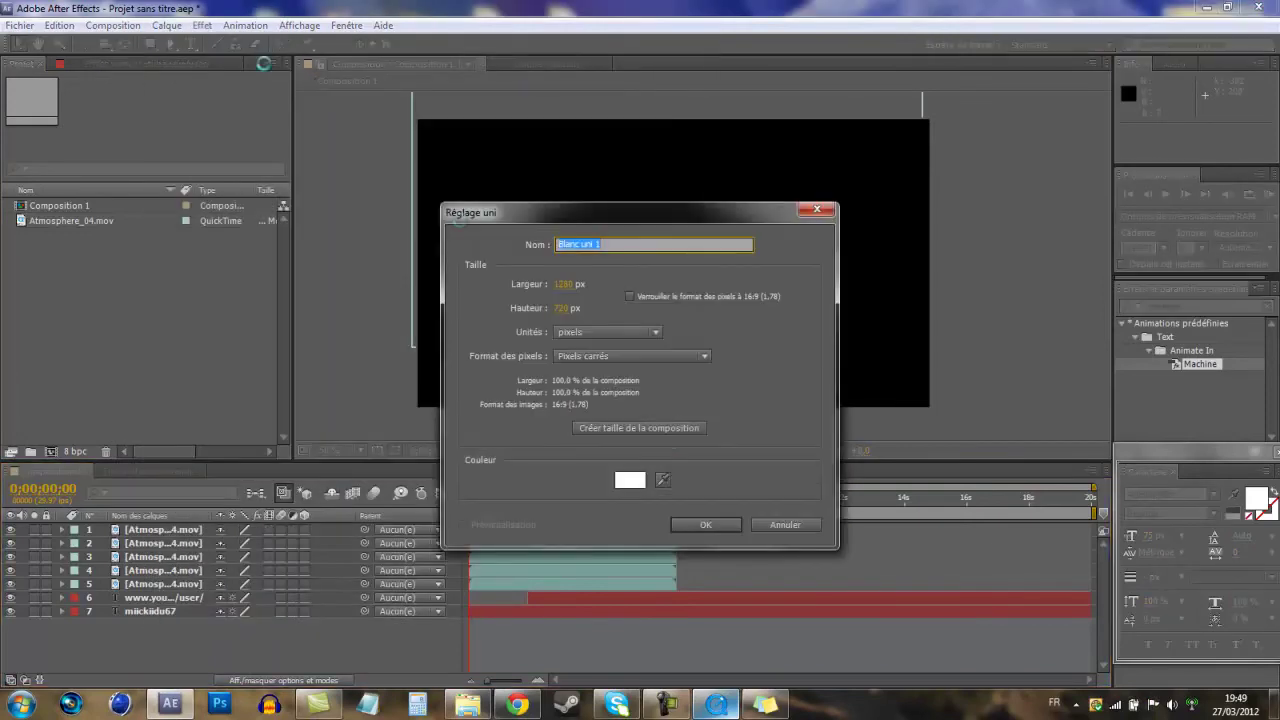
click(692, 524)
- Apply the Video Copilot Optical Flares effect to the white solid, adjust the flare's position and open the flare options
click(202, 25)
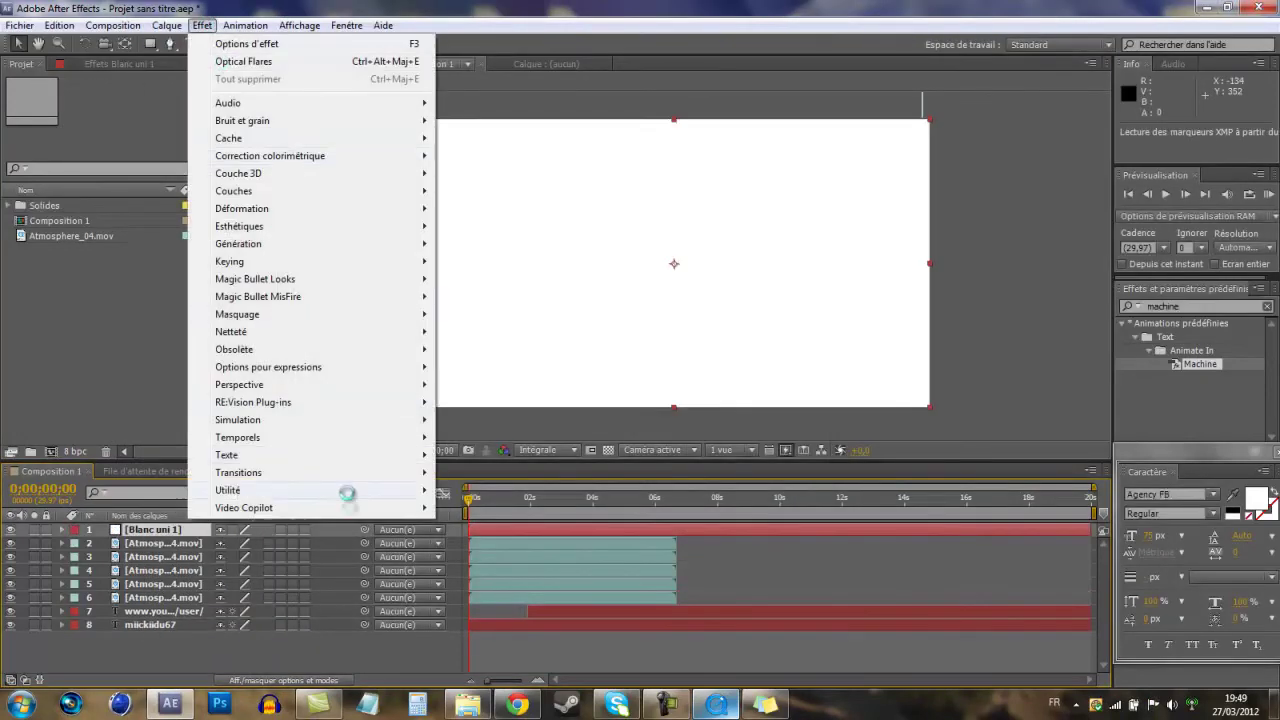
mouse_move(365, 508)
click(482, 508)
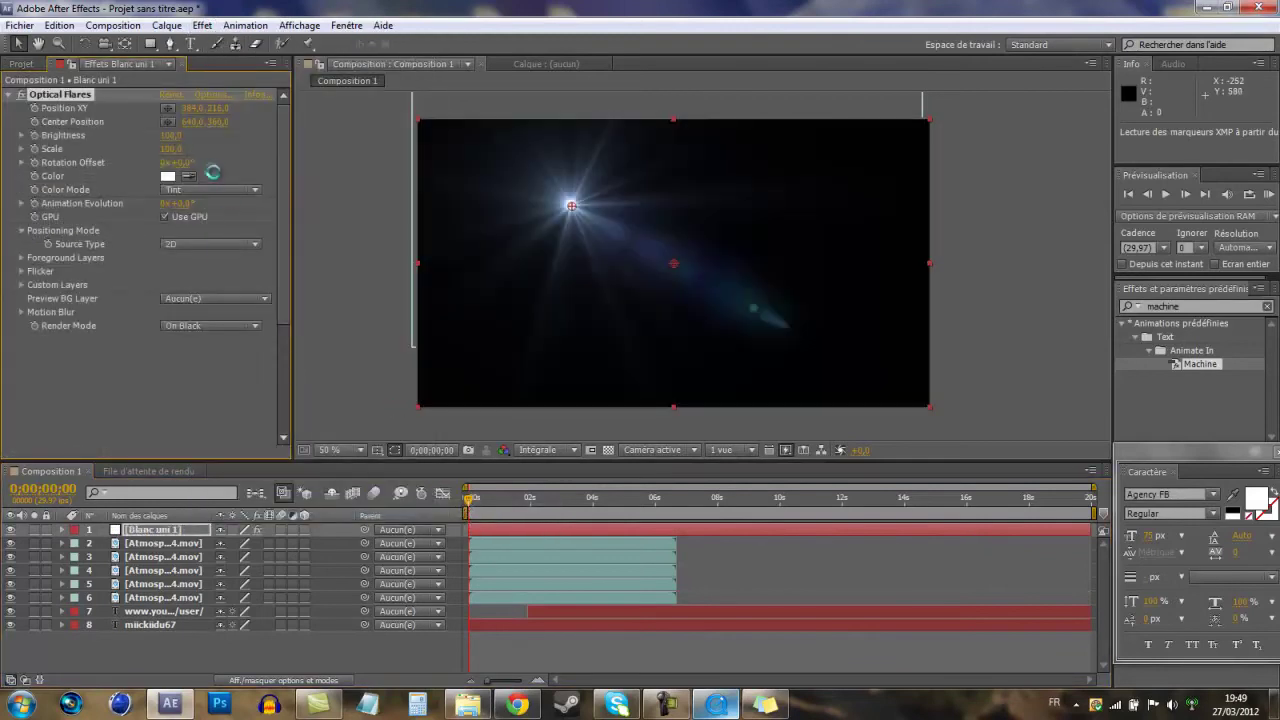
drag(571, 206, 838, 318)
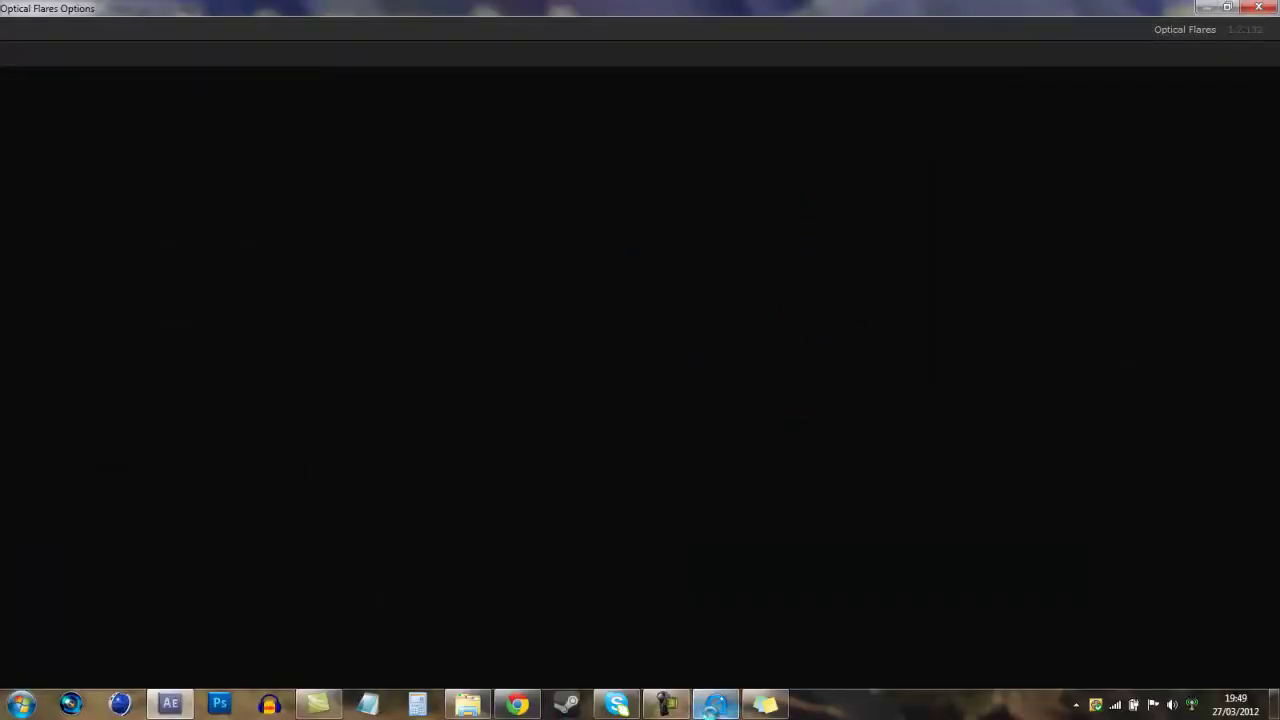
click(714, 705)
click(716, 709)
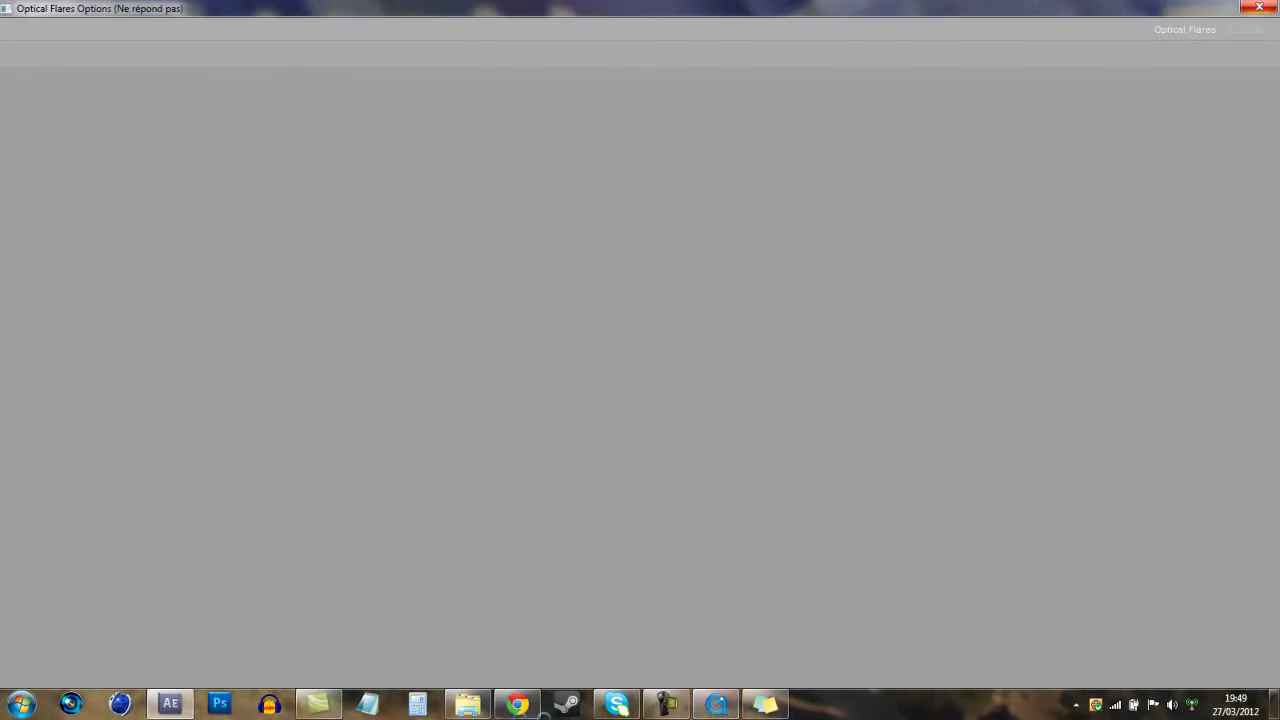
click(518, 704)
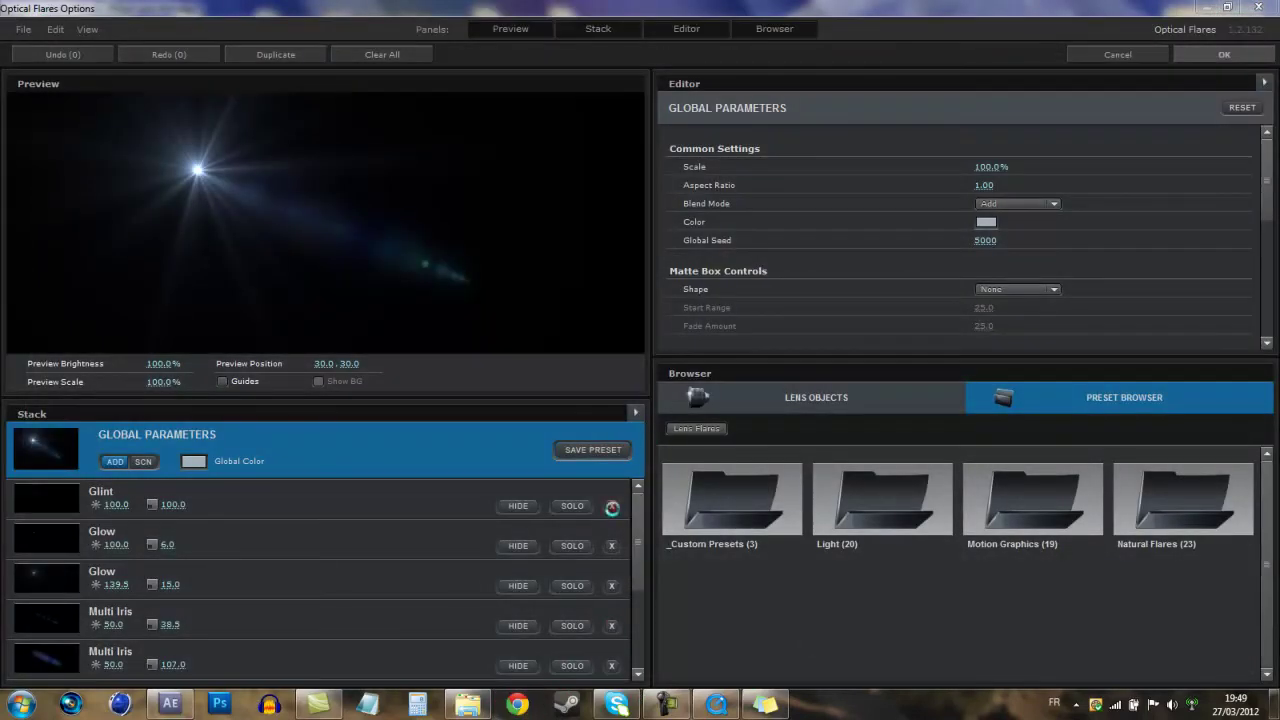
- Load the Green lantern flare from the custom presets
click(689, 508)
click(1169, 504)
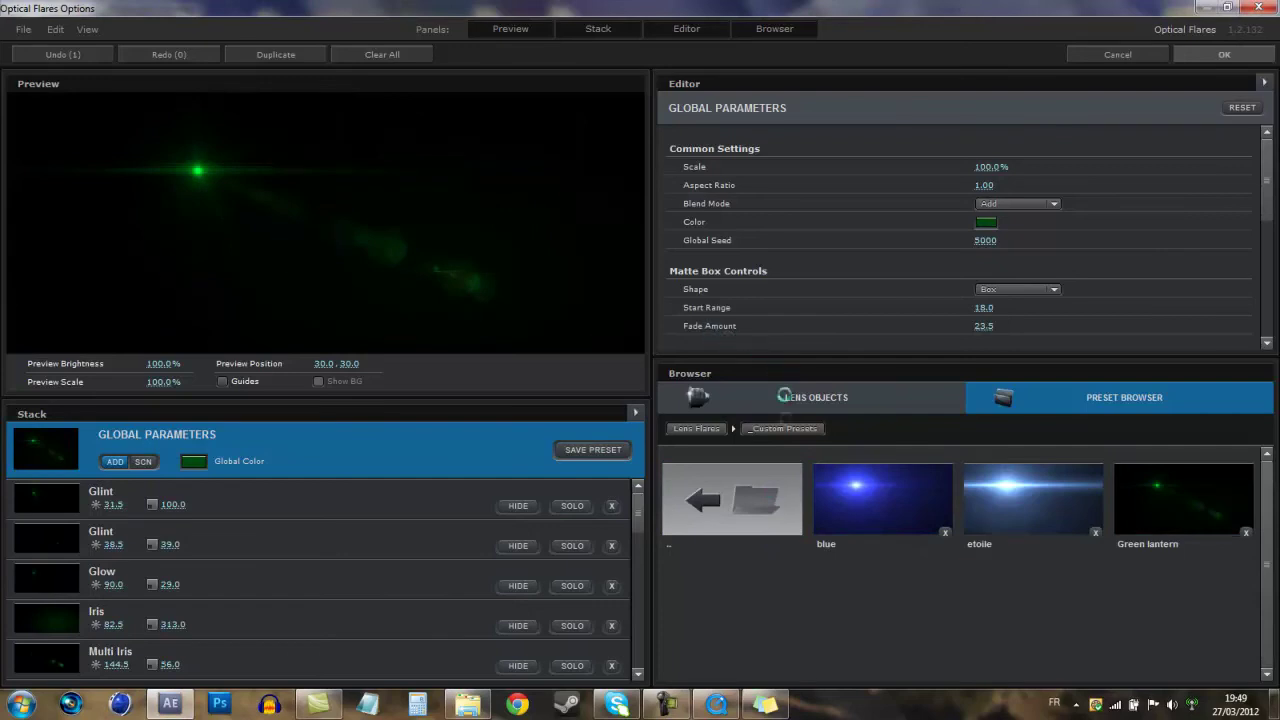
- Look through the Light and Motion Graphics flare presets for a suitable flare
click(696, 428)
click(880, 500)
scroll(1000, 545, down, 2)
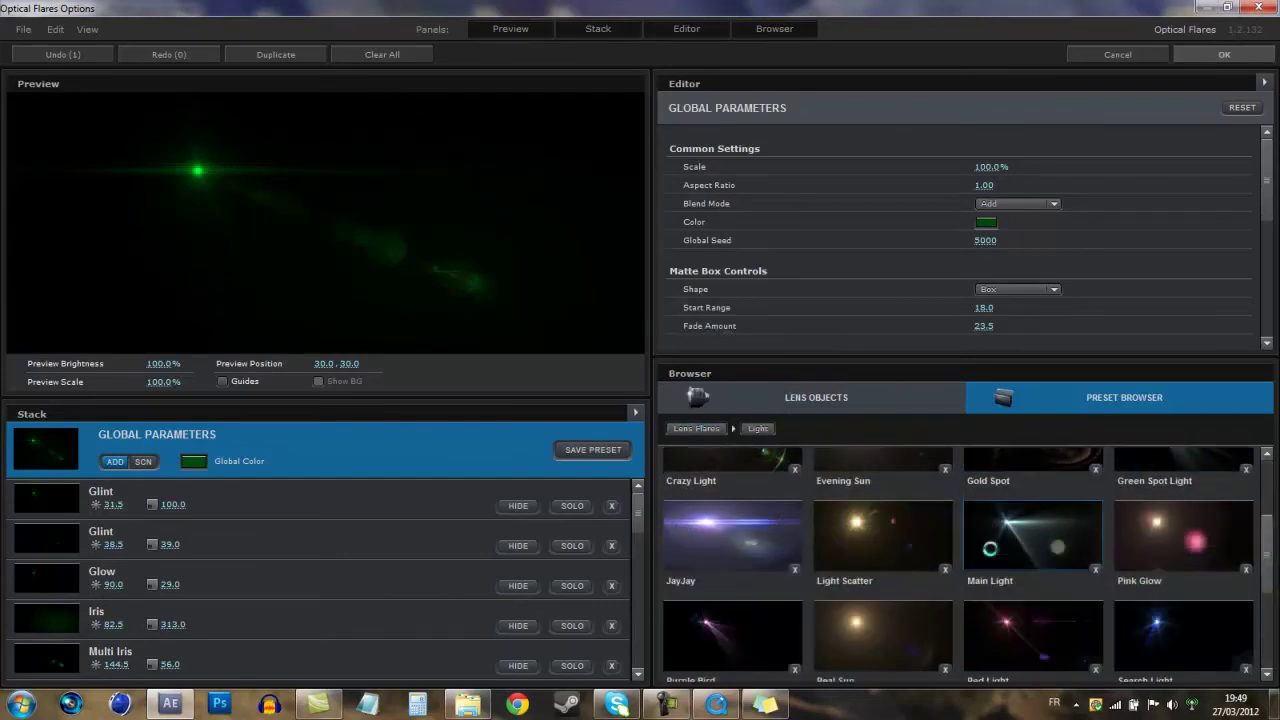
scroll(990, 548, down, 2)
scroll(1010, 541, up, 3)
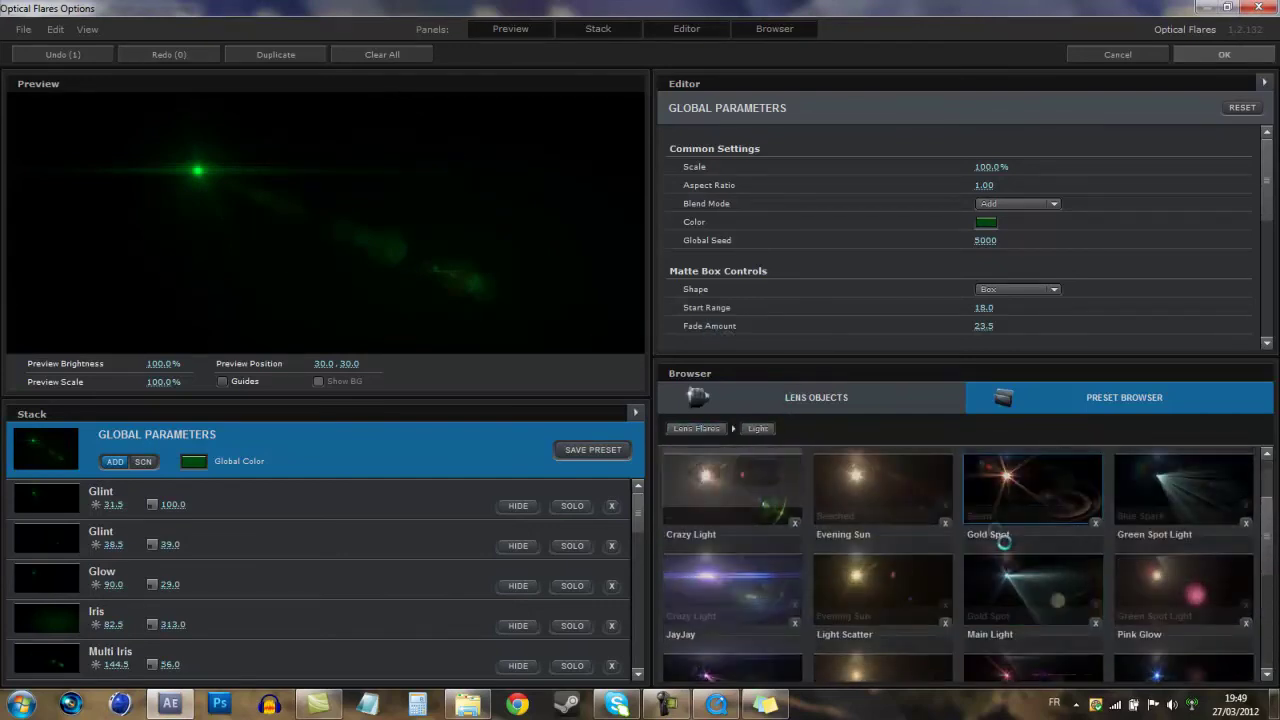
scroll(1004, 542, up, 1)
click(705, 430)
click(1040, 500)
scroll(945, 555, down, 2)
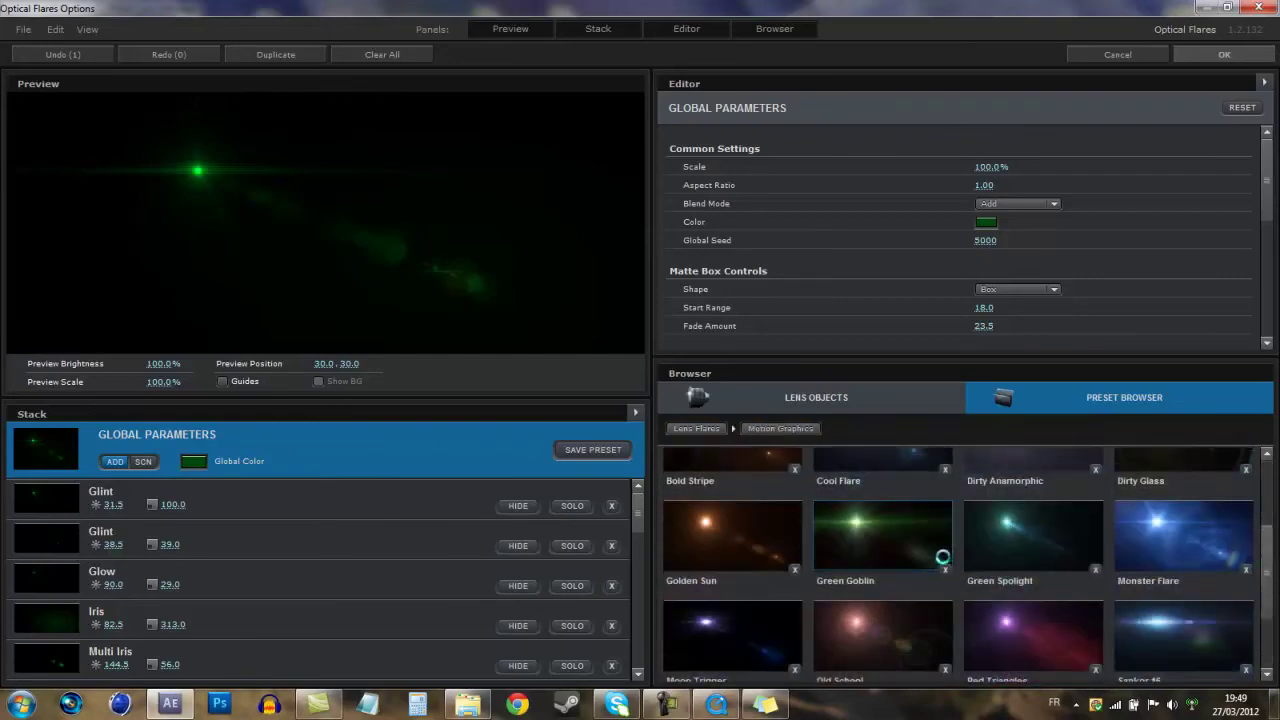
scroll(942, 557, down, 1)
scroll(938, 600, up, 3)
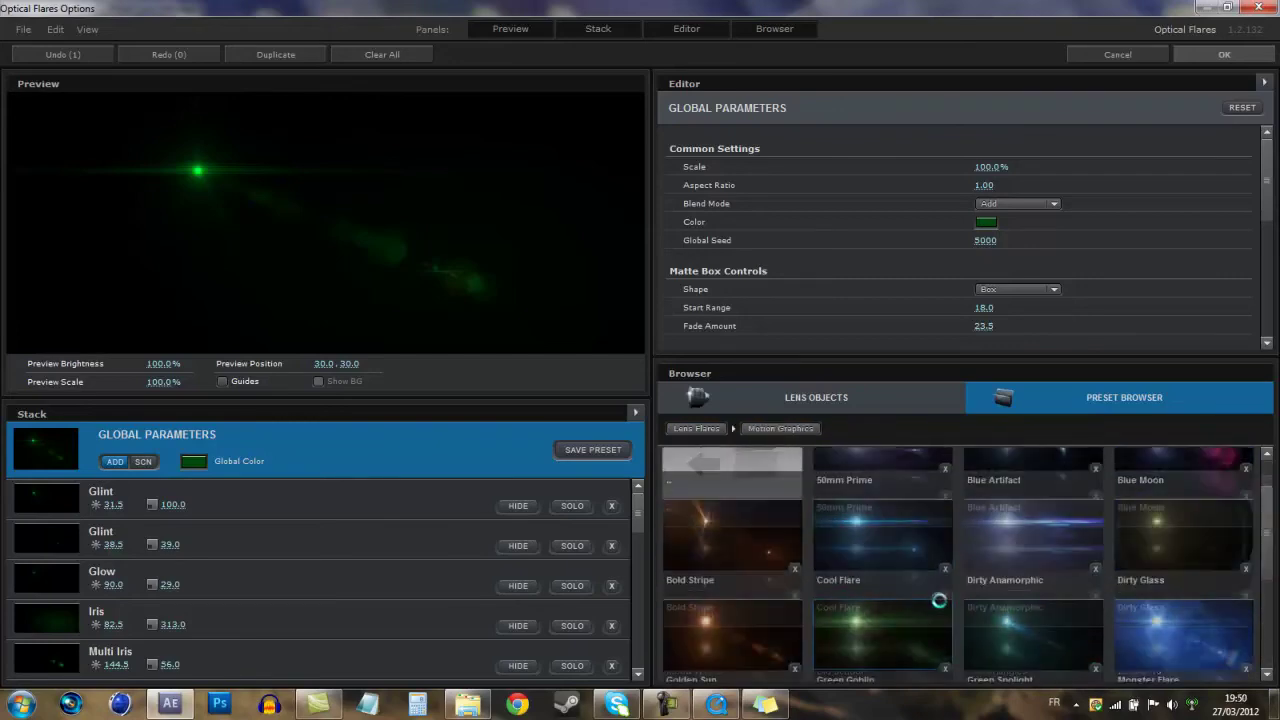
click(709, 492)
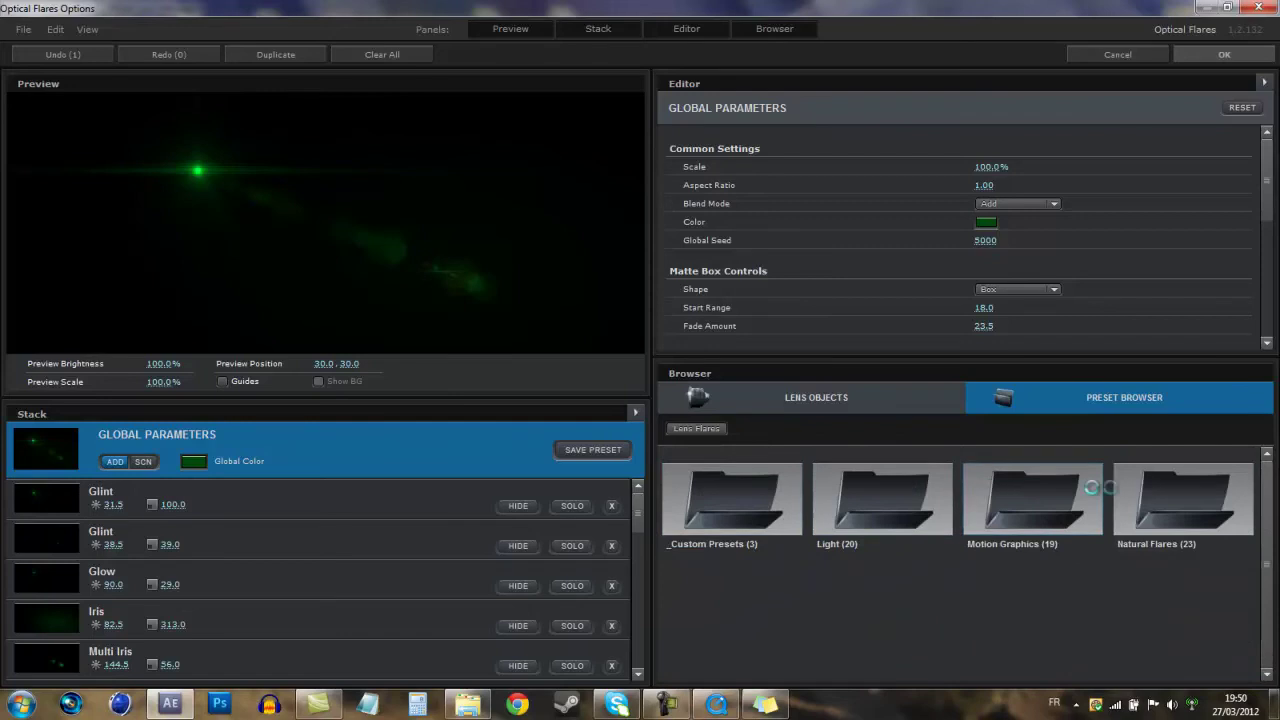
- Load the Mylenium Laser Flare preset from the Natural Flares collection
click(1183, 500)
scroll(1029, 548, down, 1)
scroll(941, 557, up, 1)
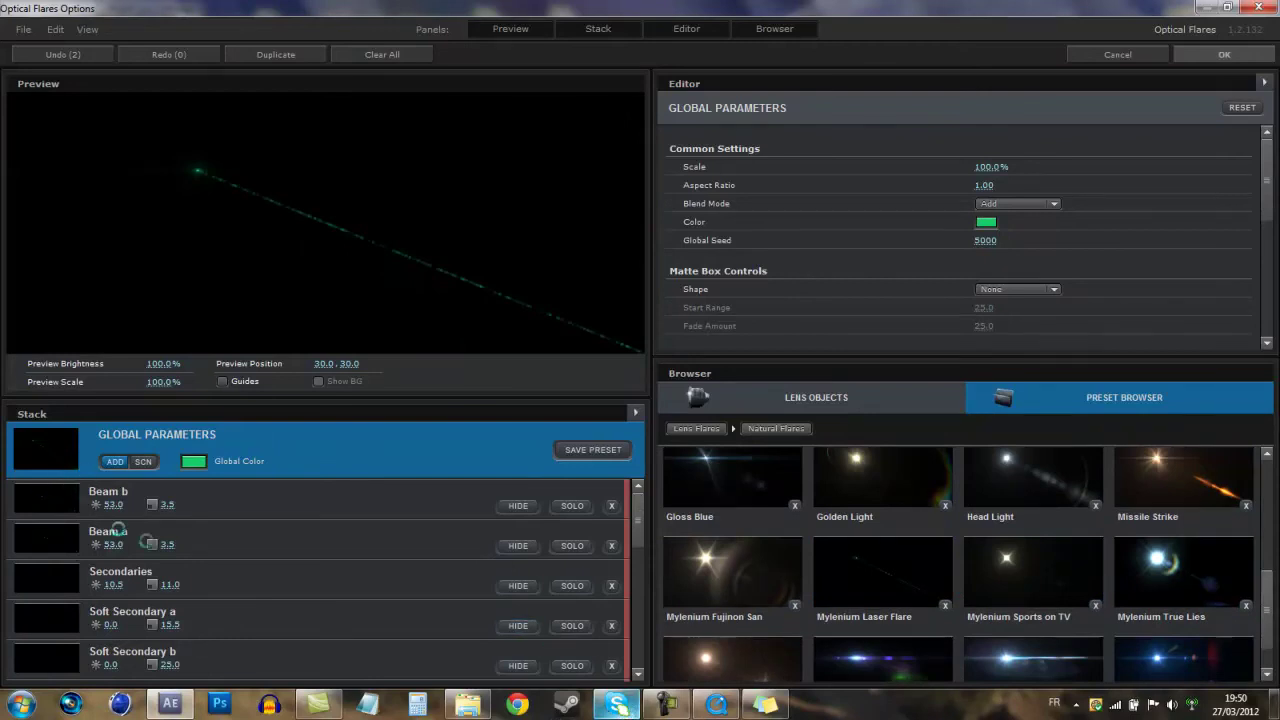
- Set the flare's global color to green 00C70E and display the basic lens objects
click(194, 458)
drag(265, 496, 265, 505)
click(227, 417)
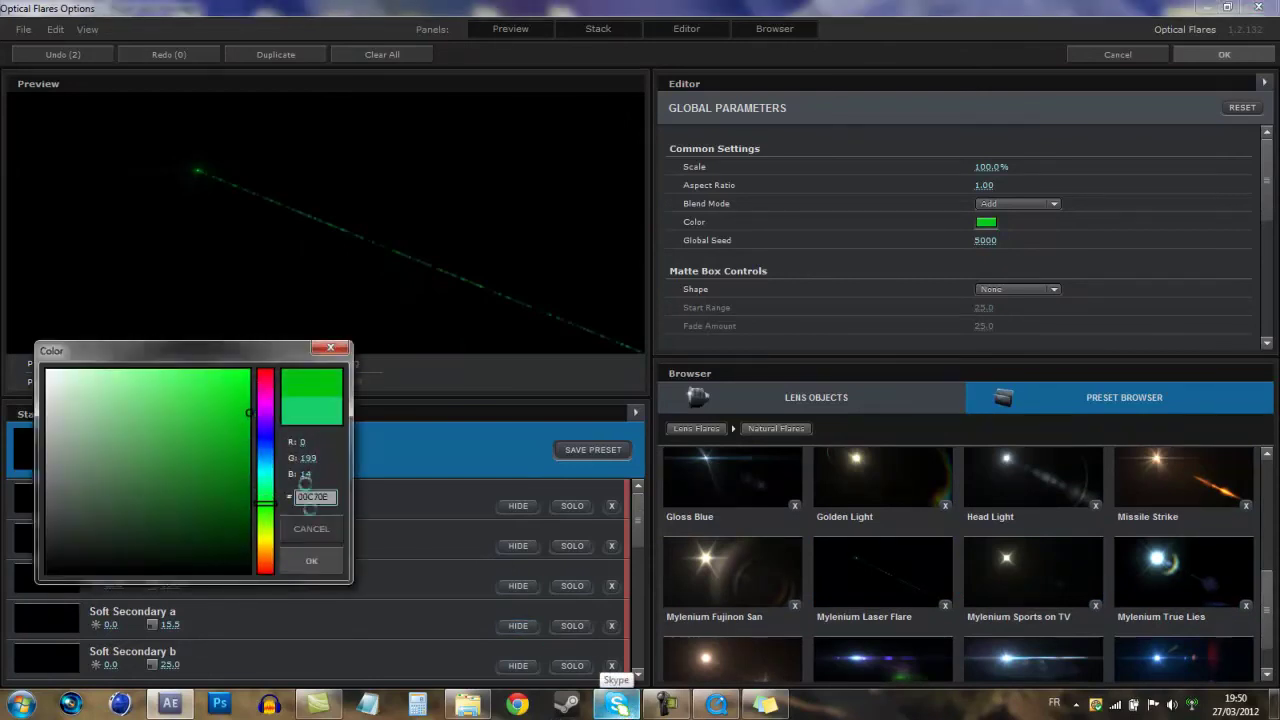
click(309, 560)
click(754, 398)
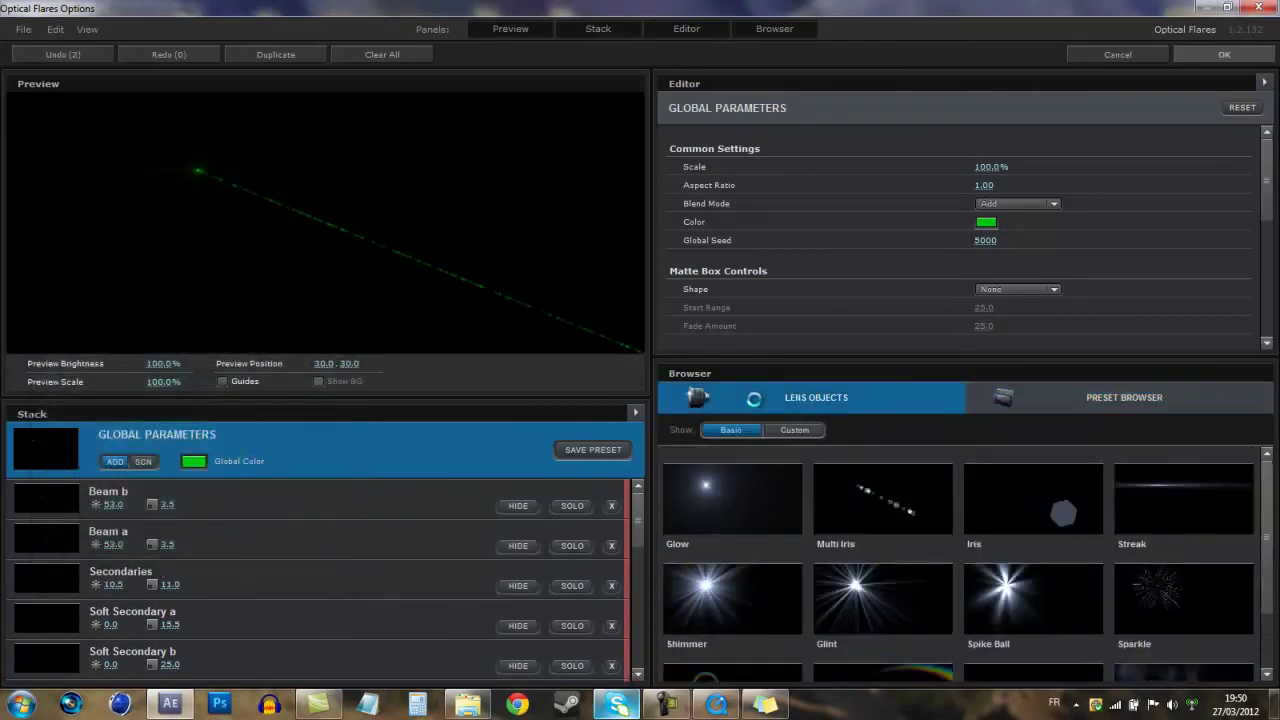
- Try the Shimmer and Spike Ball lens objects on the flare and remove both from the stack
click(737, 594)
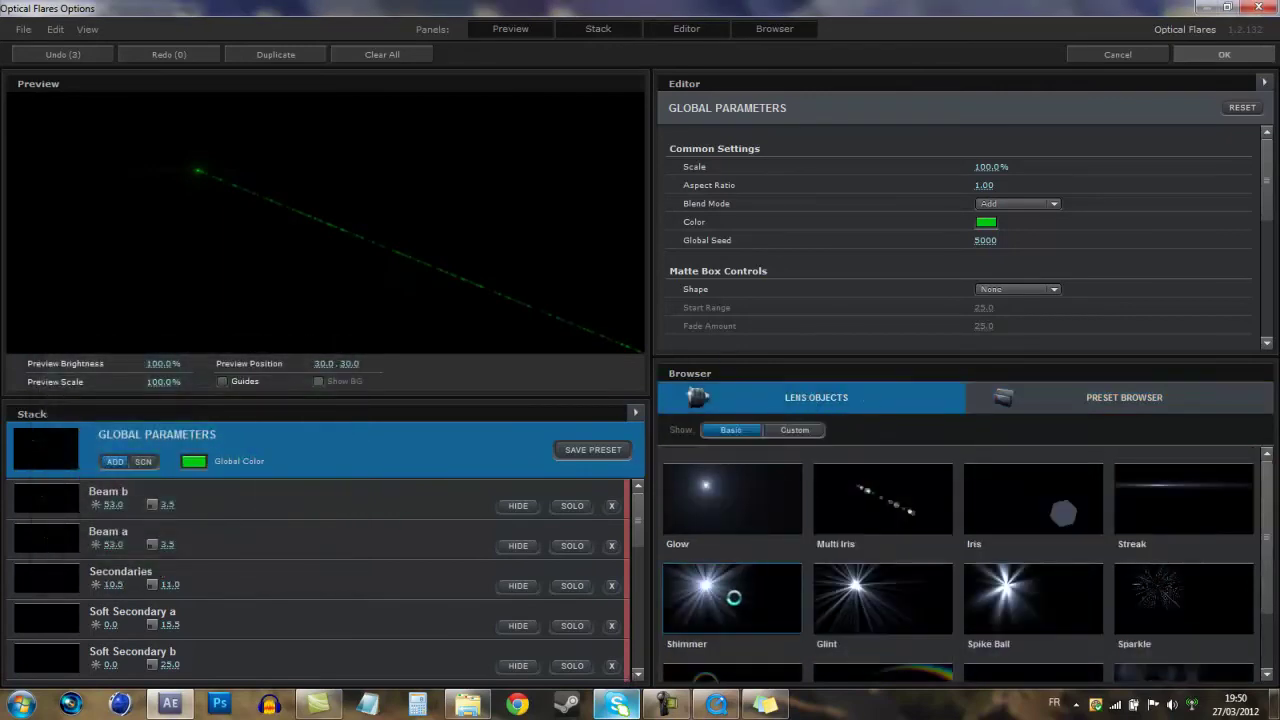
click(600, 500)
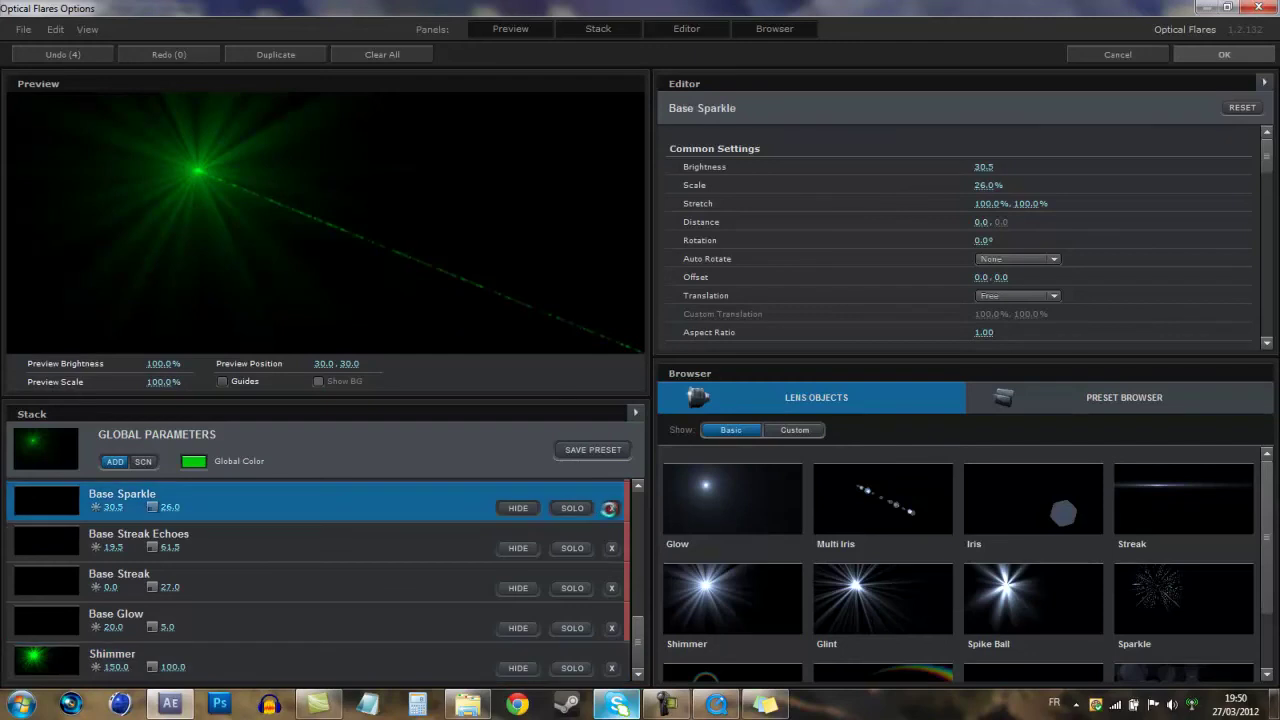
click(1001, 608)
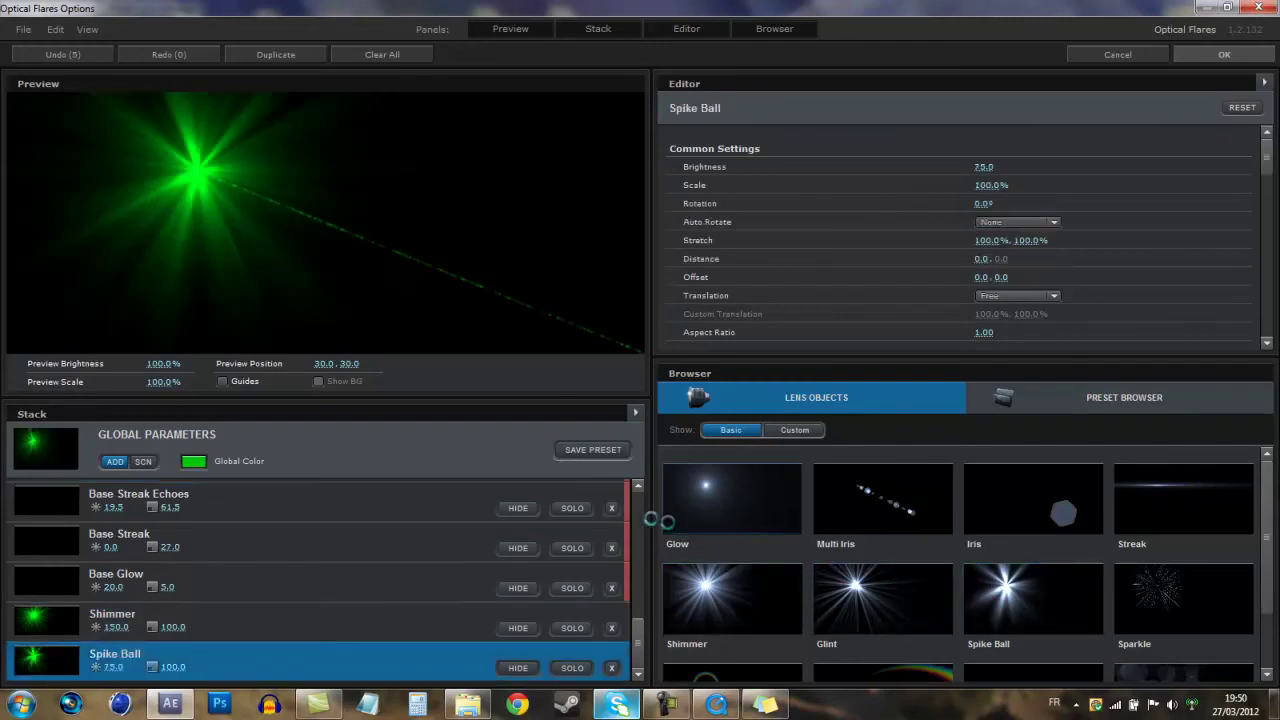
click(611, 628)
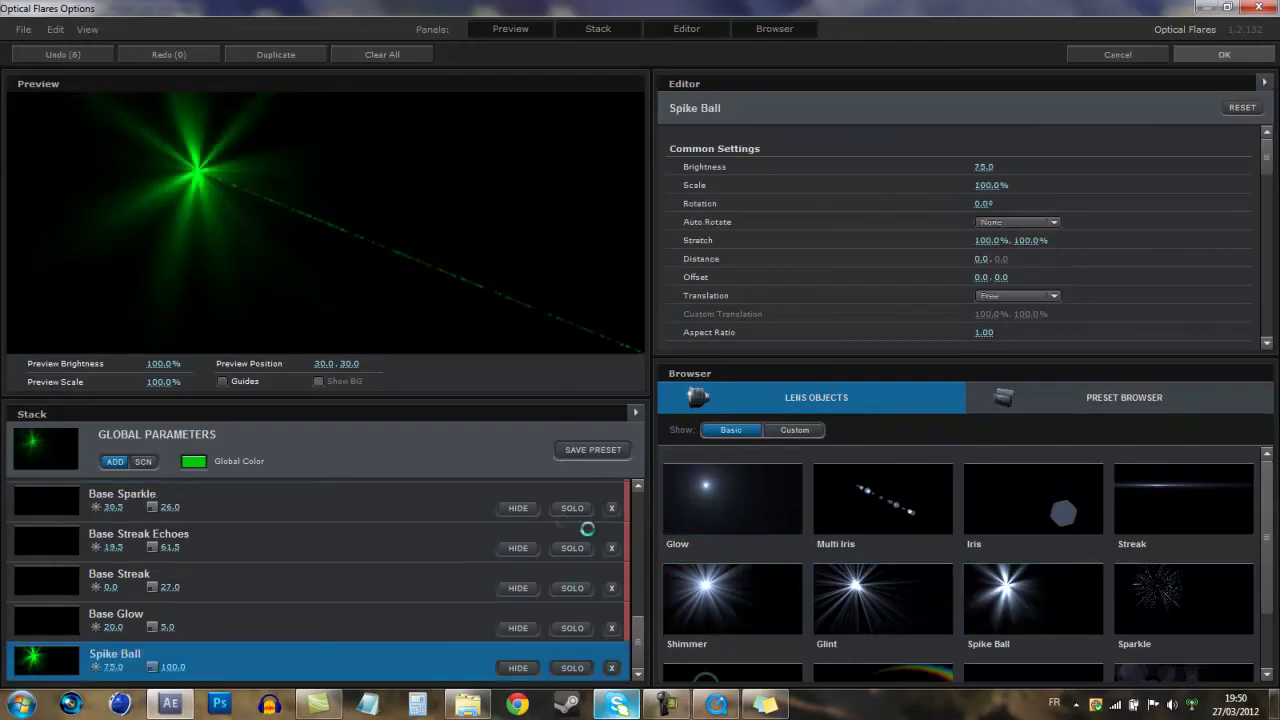
click(611, 668)
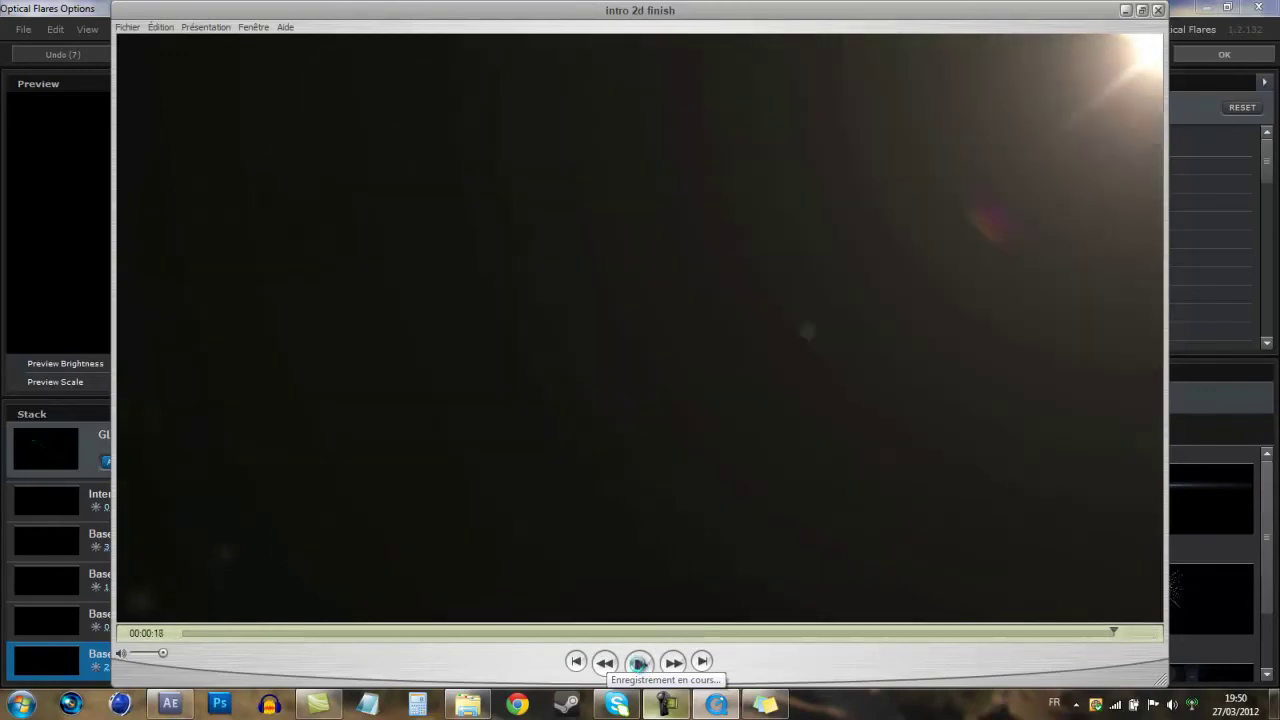
- Check the end of the reference movie and load the Green lantern flare from the custom presets
click(640, 663)
click(1123, 10)
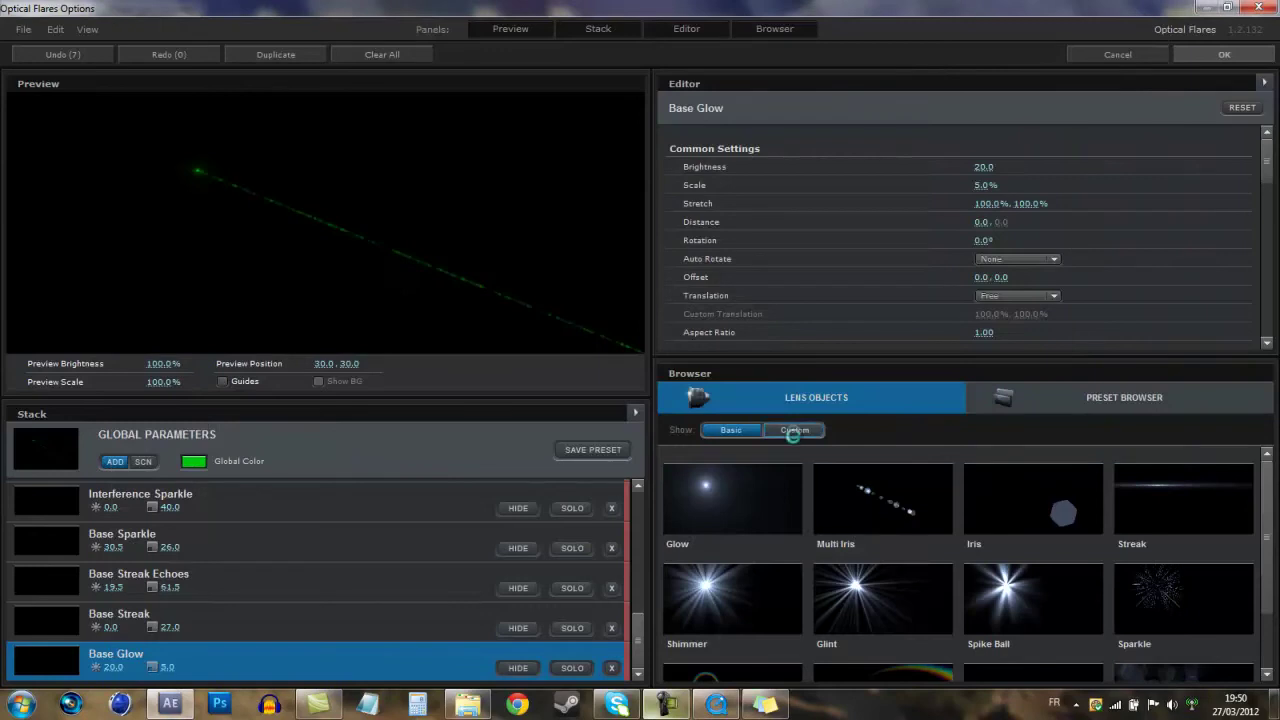
click(794, 430)
click(966, 396)
click(712, 430)
click(722, 494)
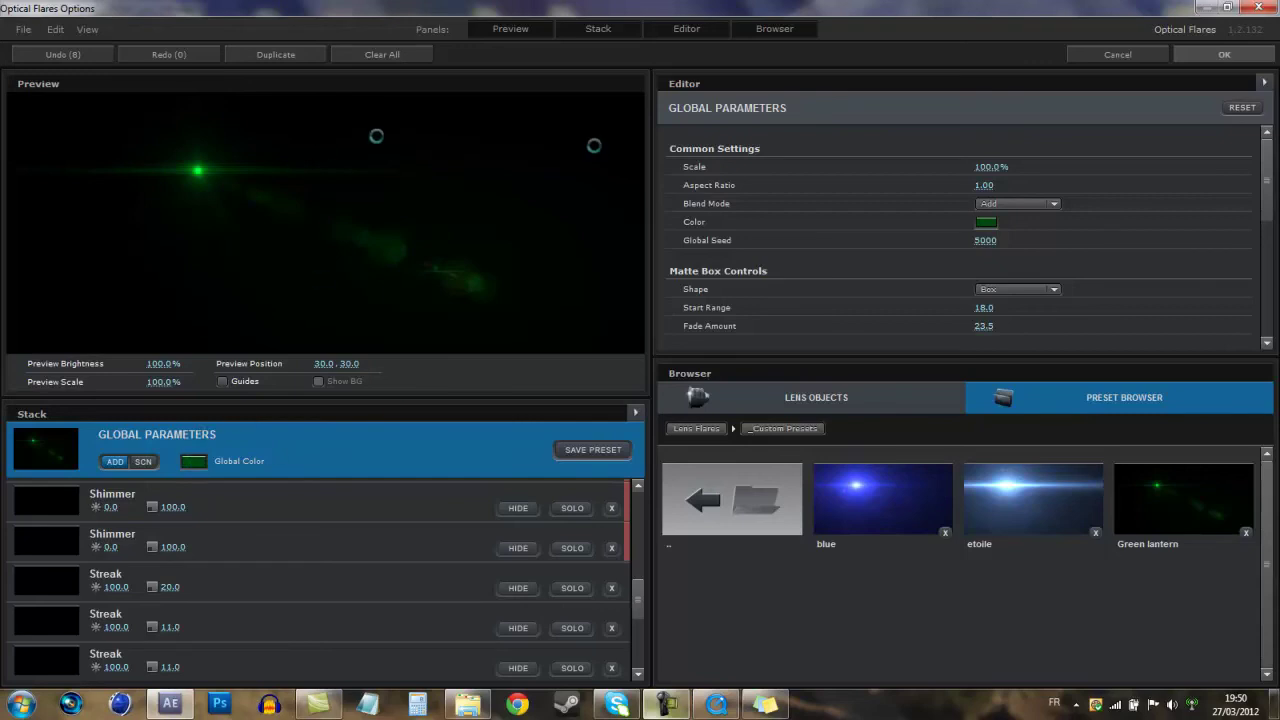
- Replace the flare with the Mylenium Laser Flare preset from the Natural Flares collection
click(793, 393)
click(1107, 400)
click(700, 498)
click(1172, 516)
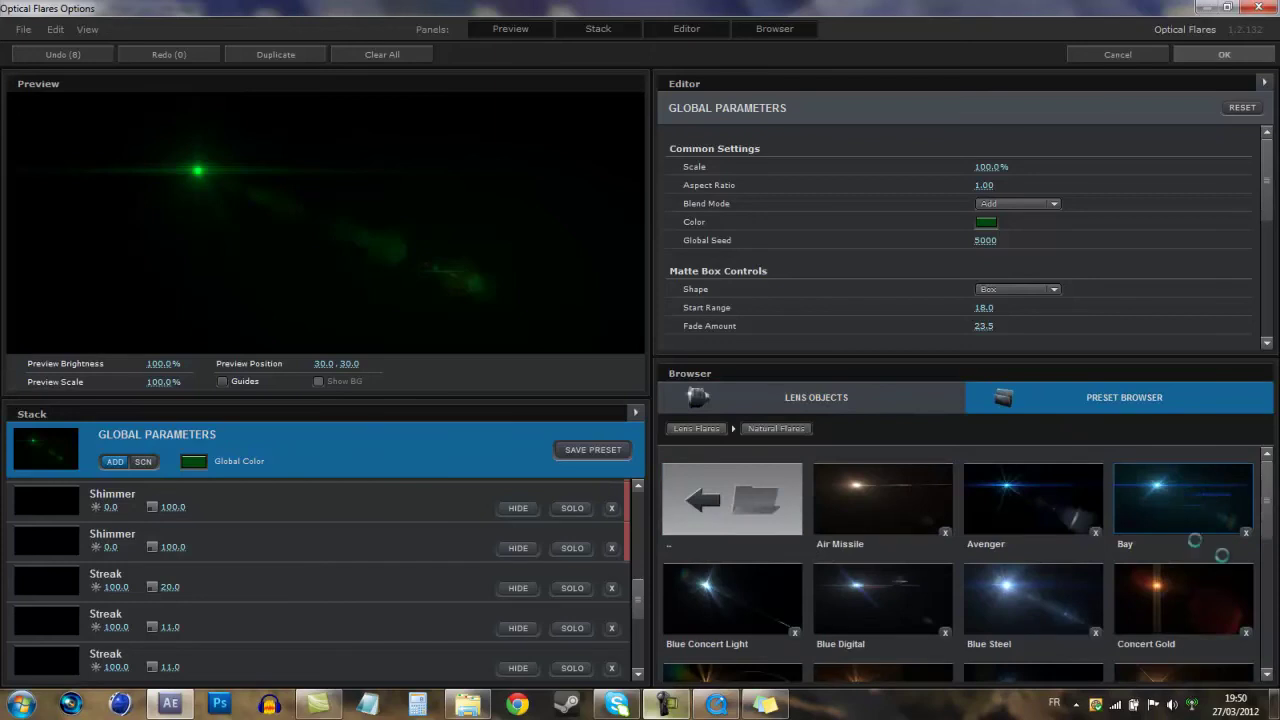
scroll(1198, 543, down, 2)
scroll(1150, 560, down, 3)
click(935, 555)
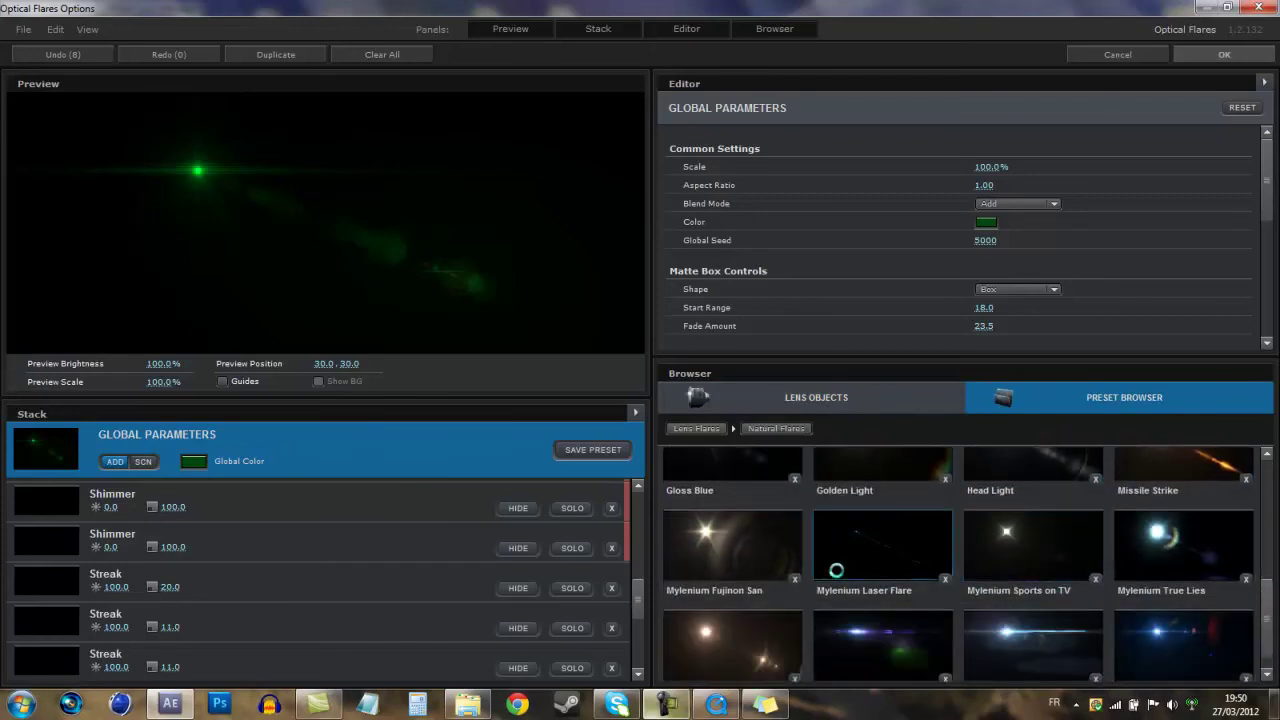
- Try several greens for the flare's global color and settle on a medium green
click(194, 463)
click(266, 504)
drag(232, 464, 266, 487)
click(311, 532)
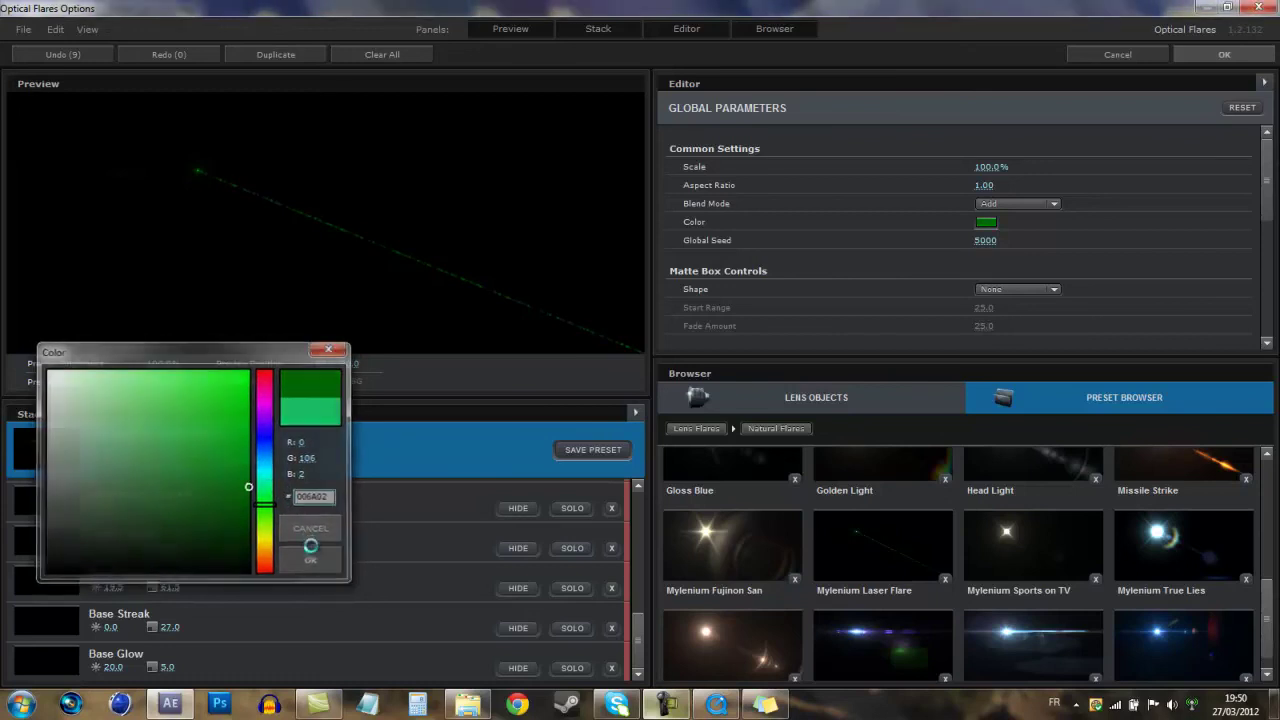
click(194, 462)
drag(243, 458, 249, 521)
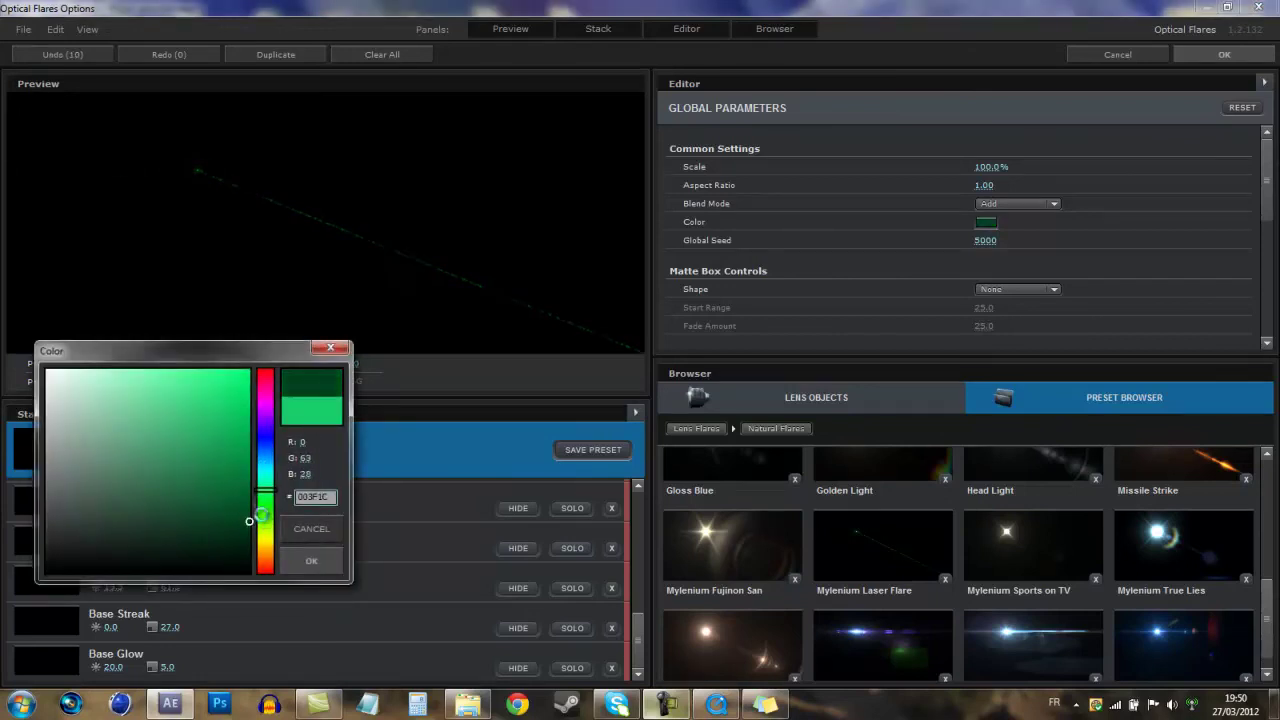
mouse_move(243, 427)
mouse_down()
mouse_move(258, 432)
mouse_move(266, 477)
mouse_up()
click(307, 558)
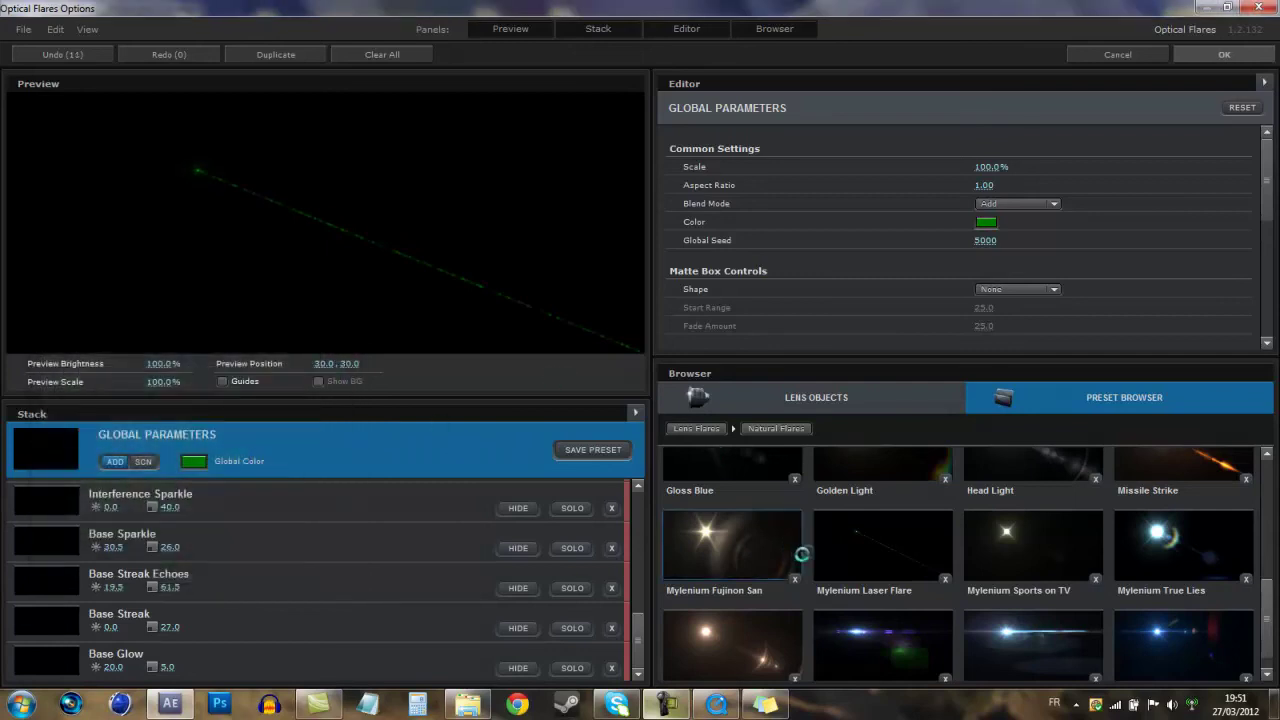
- Add Streak, Sparkle and Multi Iris lens objects to the green laser flare
click(698, 428)
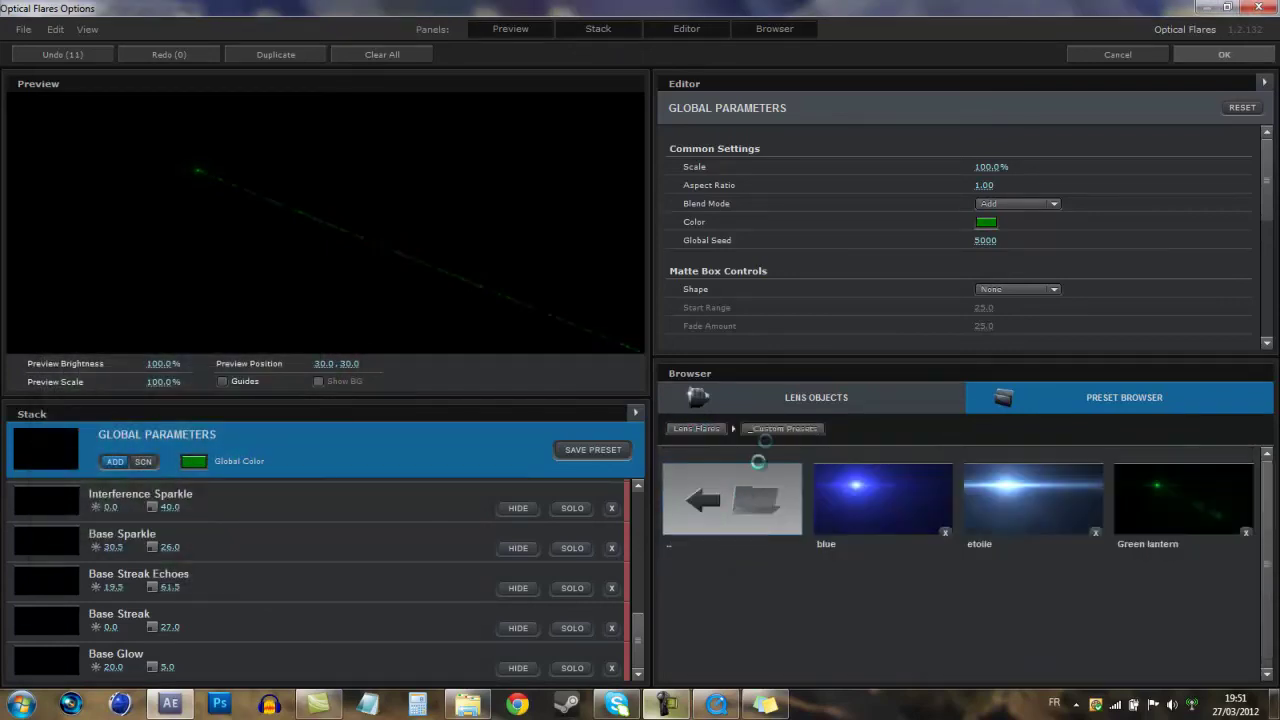
click(730, 392)
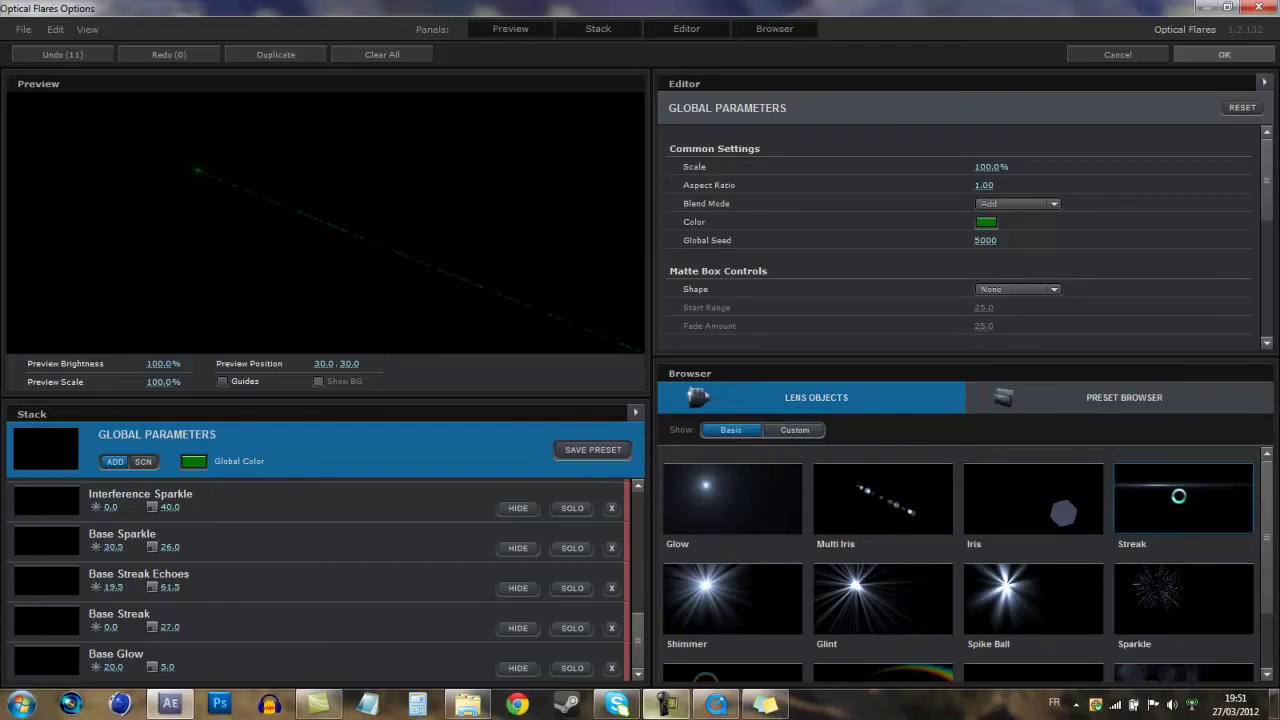
click(1178, 496)
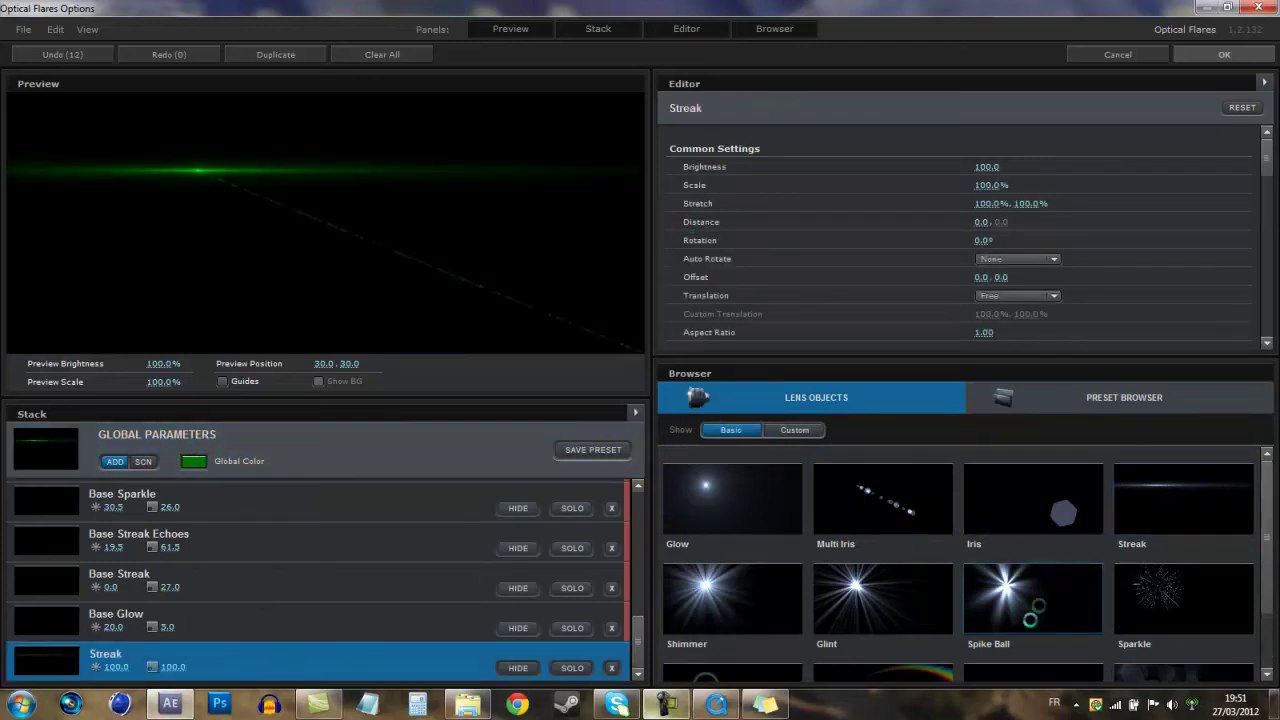
scroll(1070, 585, down, 1)
scroll(1070, 585, up, 1)
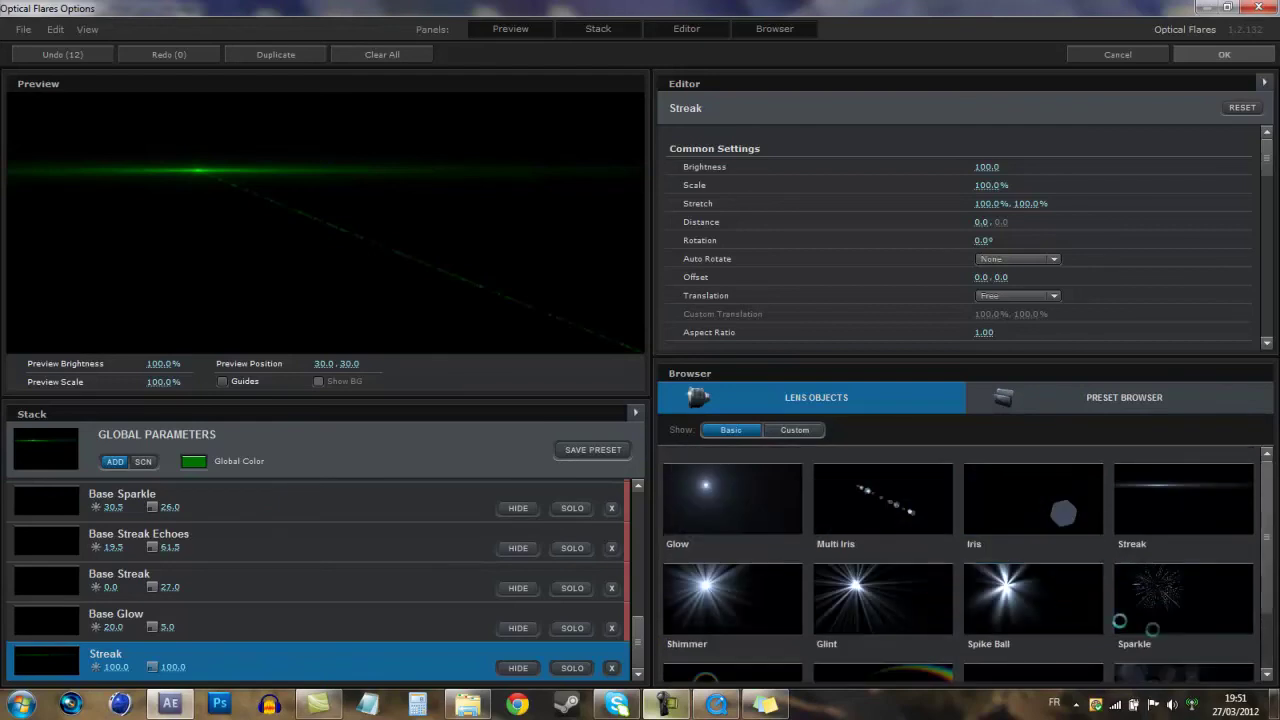
click(1171, 622)
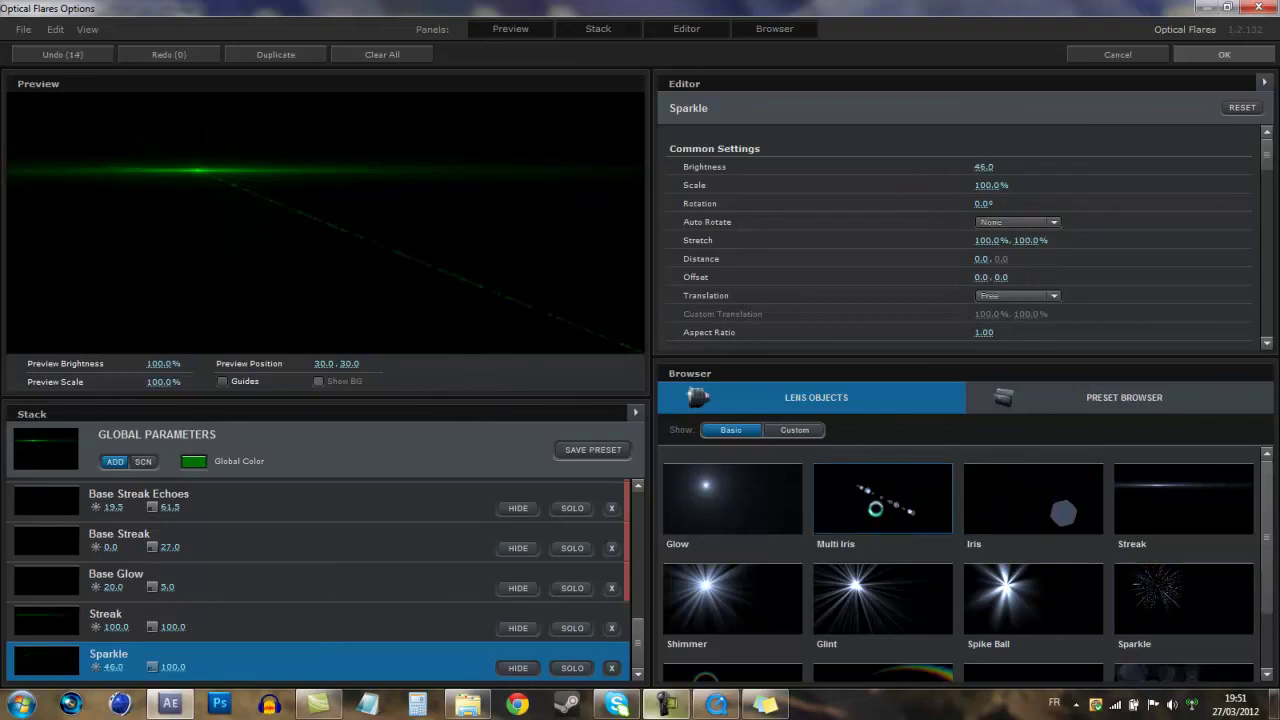
click(875, 505)
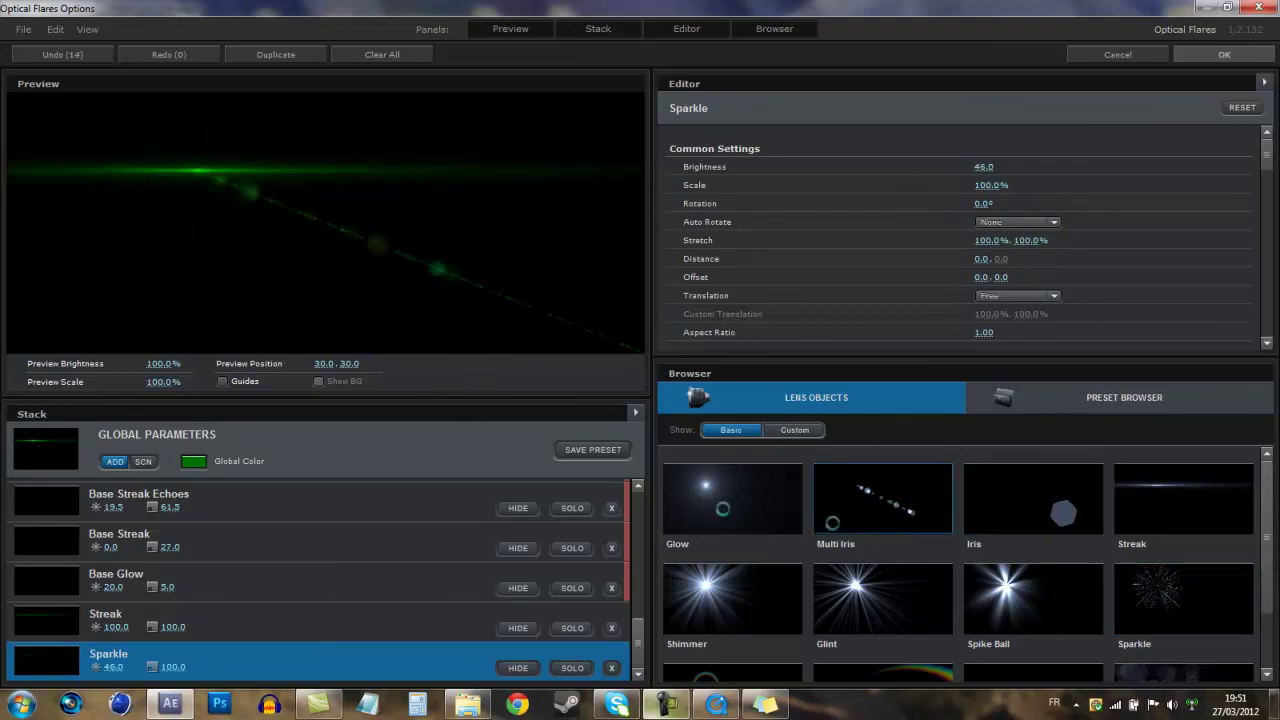
- Clear all lens objects from the flare and accept the empty stack
click(375, 55)
click(593, 368)
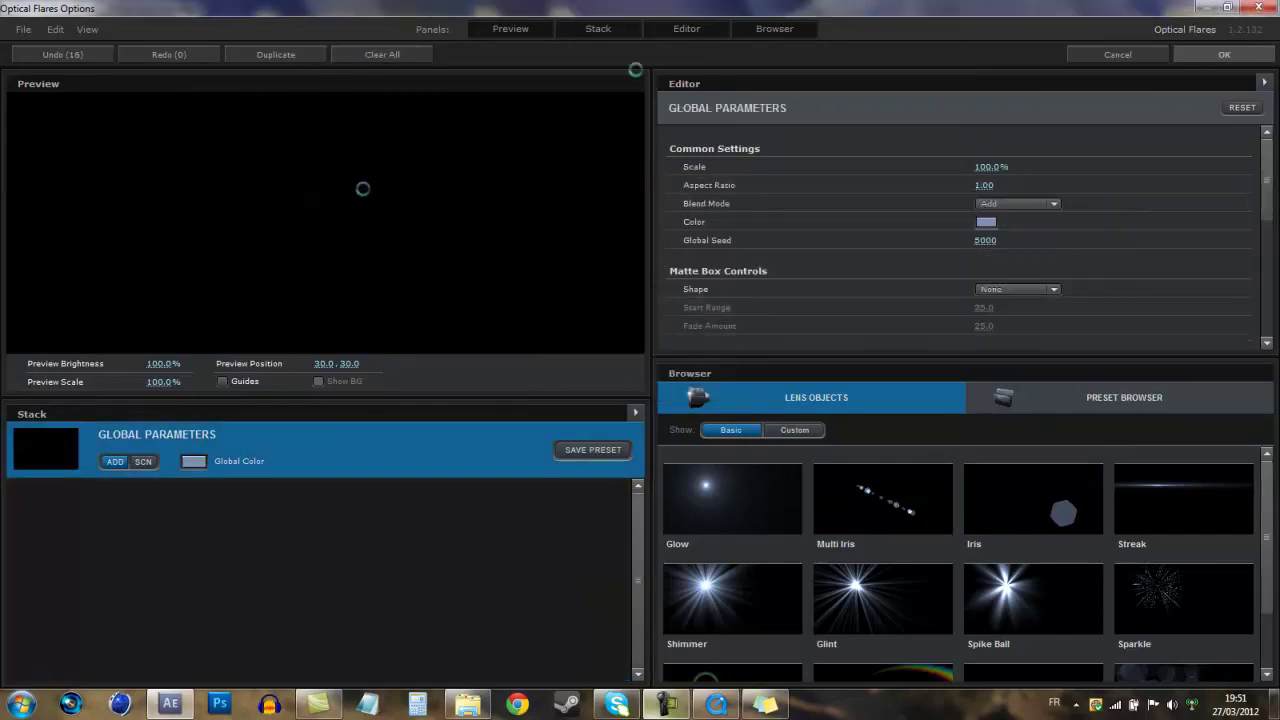
click(1224, 54)
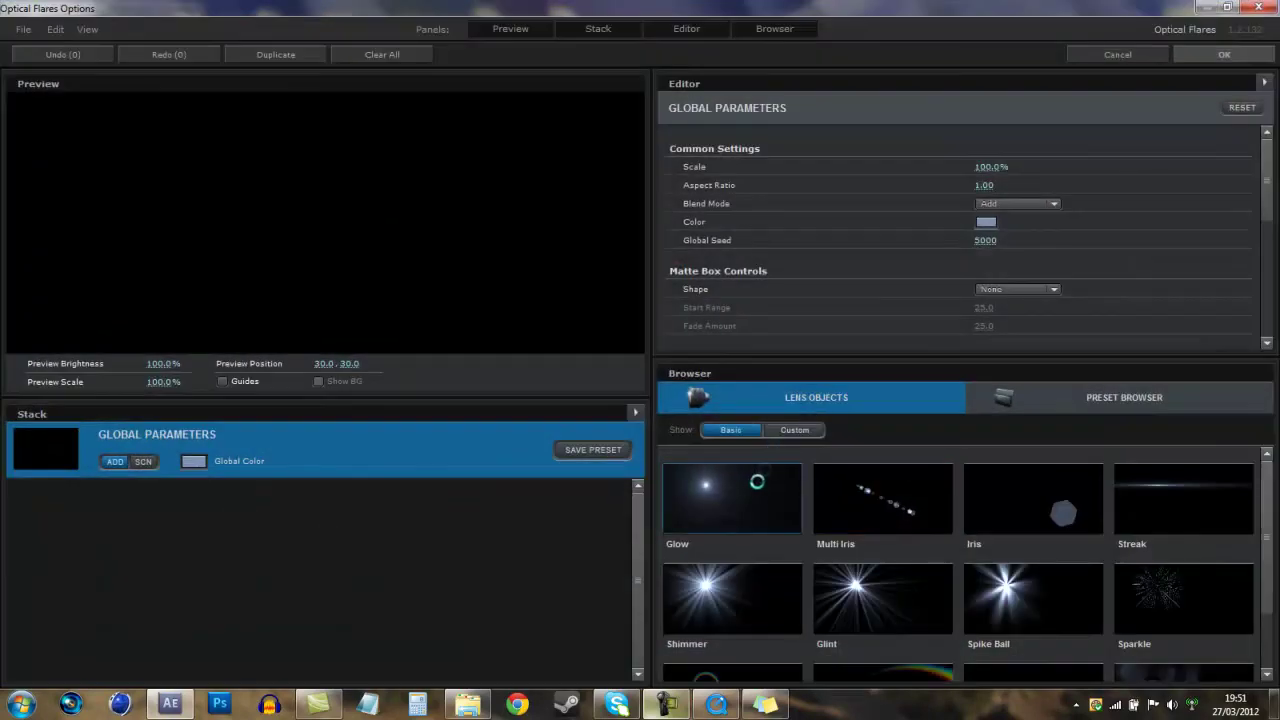
- Build the flare from Glow, Multi Iris, Iris, two Streak and Spike Ball lens objects and apply it
click(765, 492)
click(862, 512)
click(1014, 508)
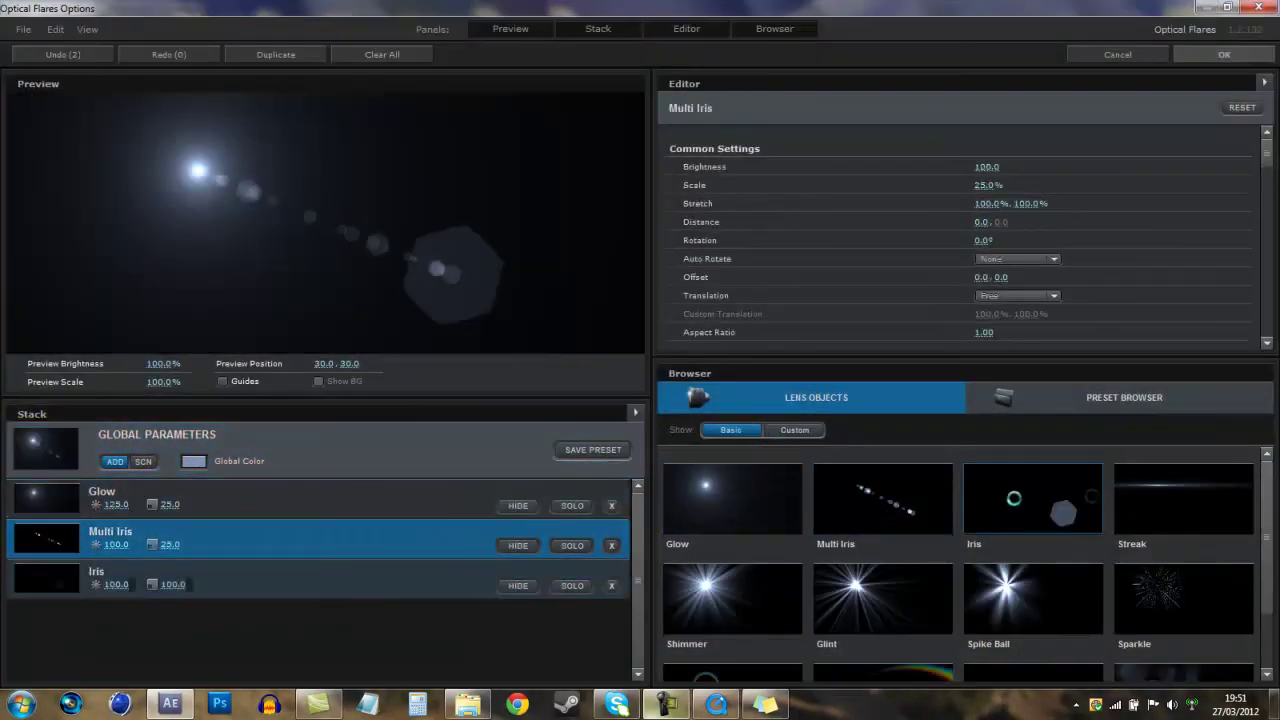
click(1162, 512)
click(1172, 525)
click(1006, 594)
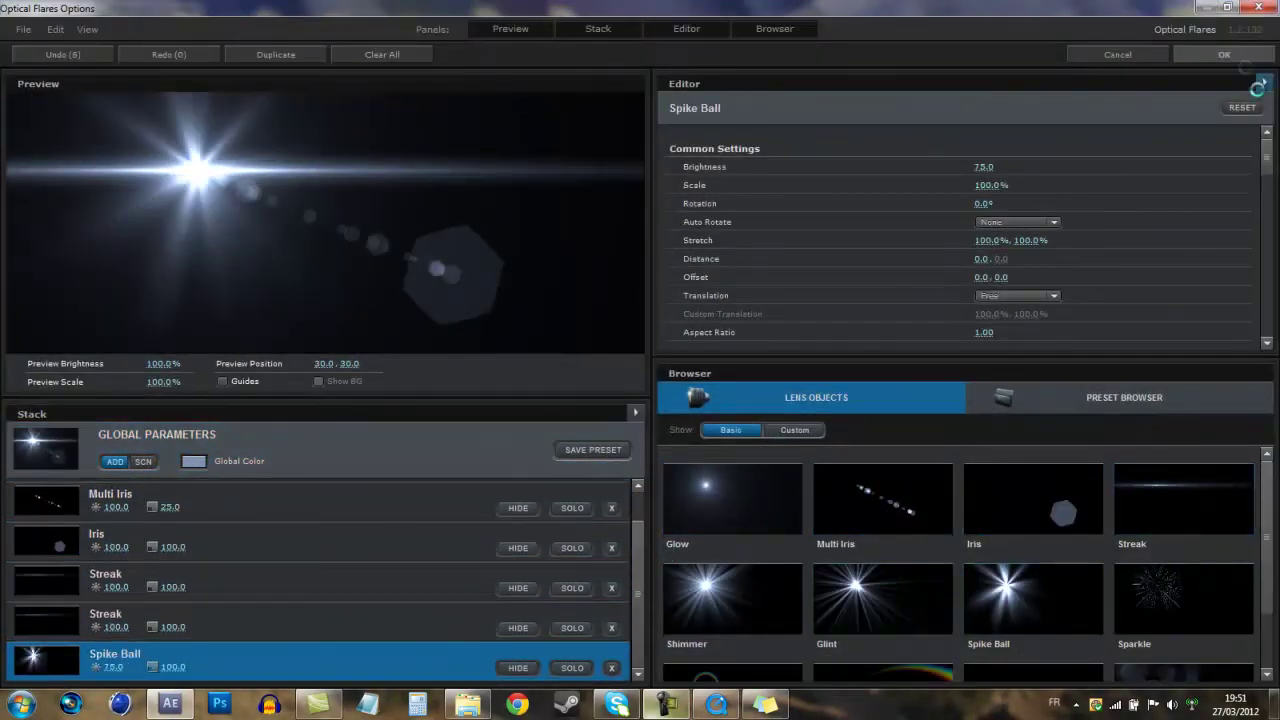
click(1224, 54)
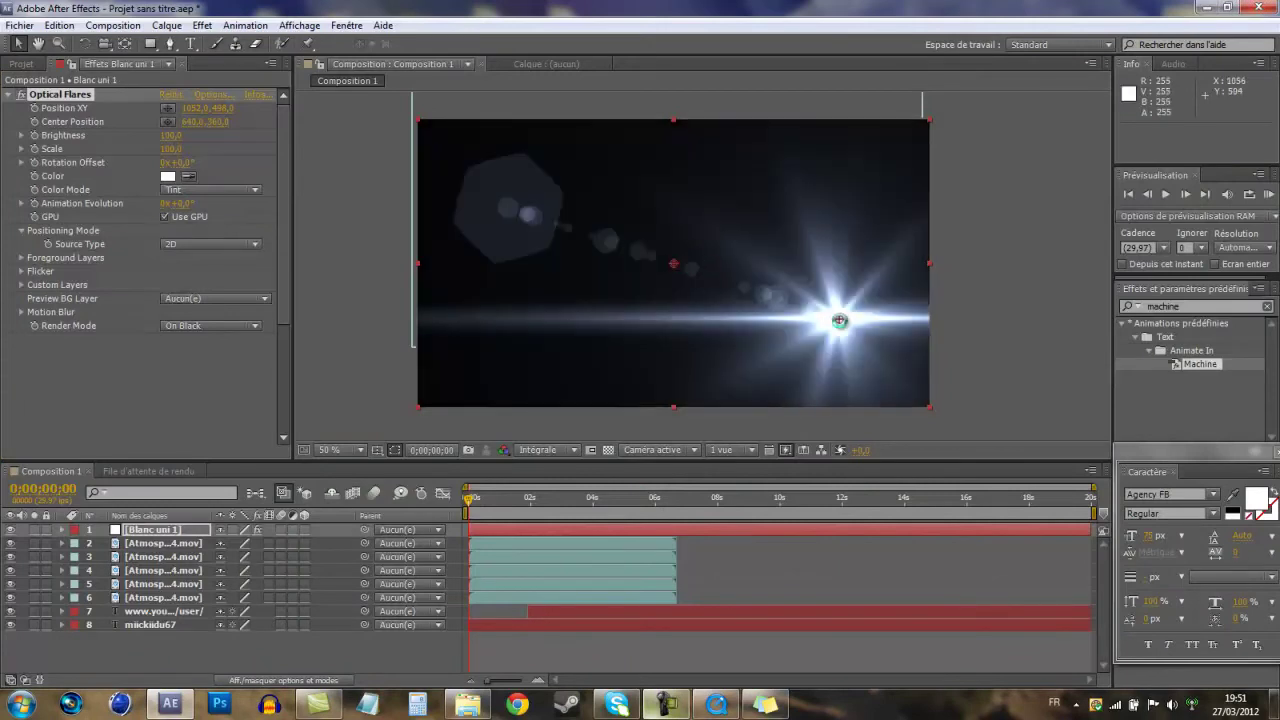
- Keyframe the flare's Position XY from 1138, 460 at the start to 108, 458 at 0;00;02;02
drag(840, 320, 874, 304)
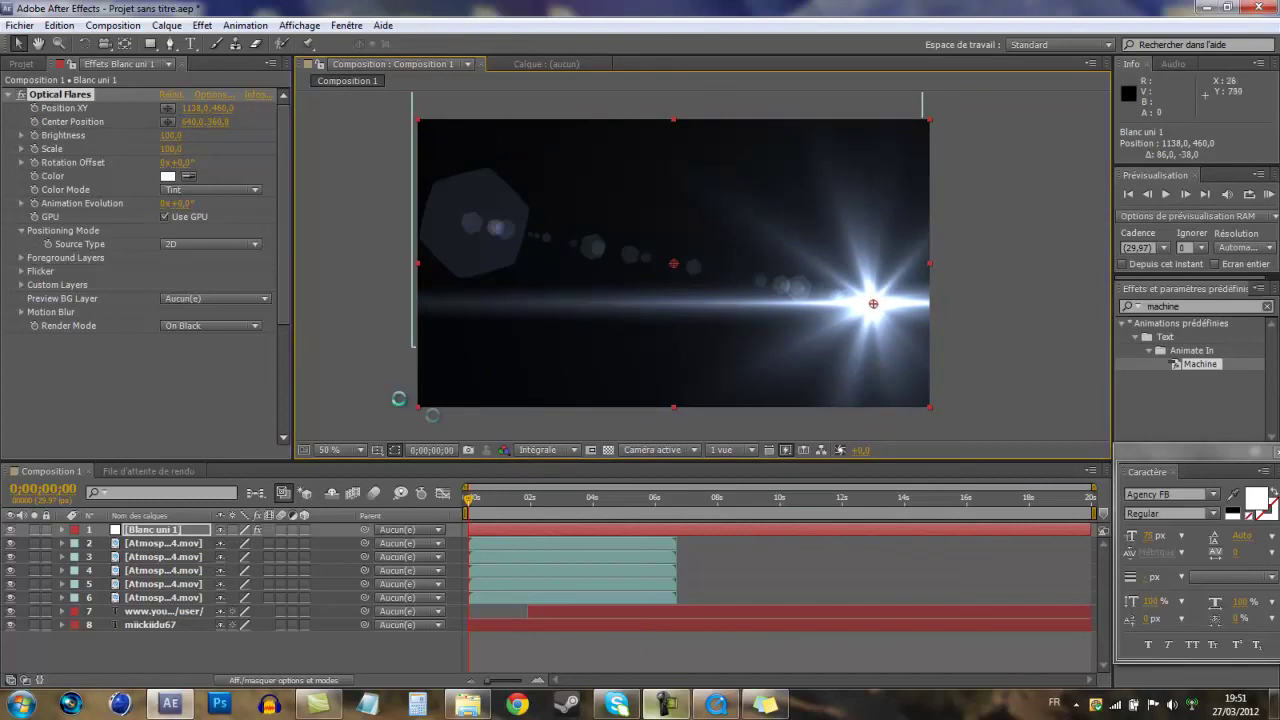
click(34, 108)
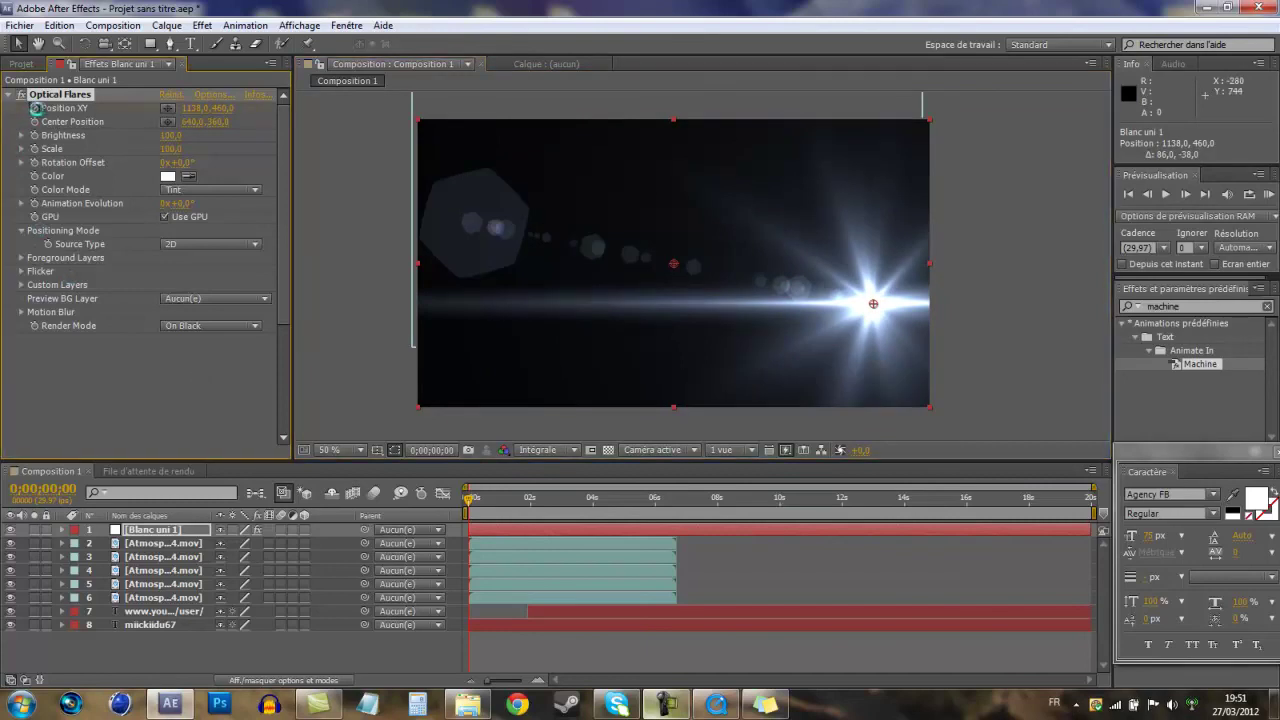
key(space)
key(space)
drag(874, 304, 455, 303)
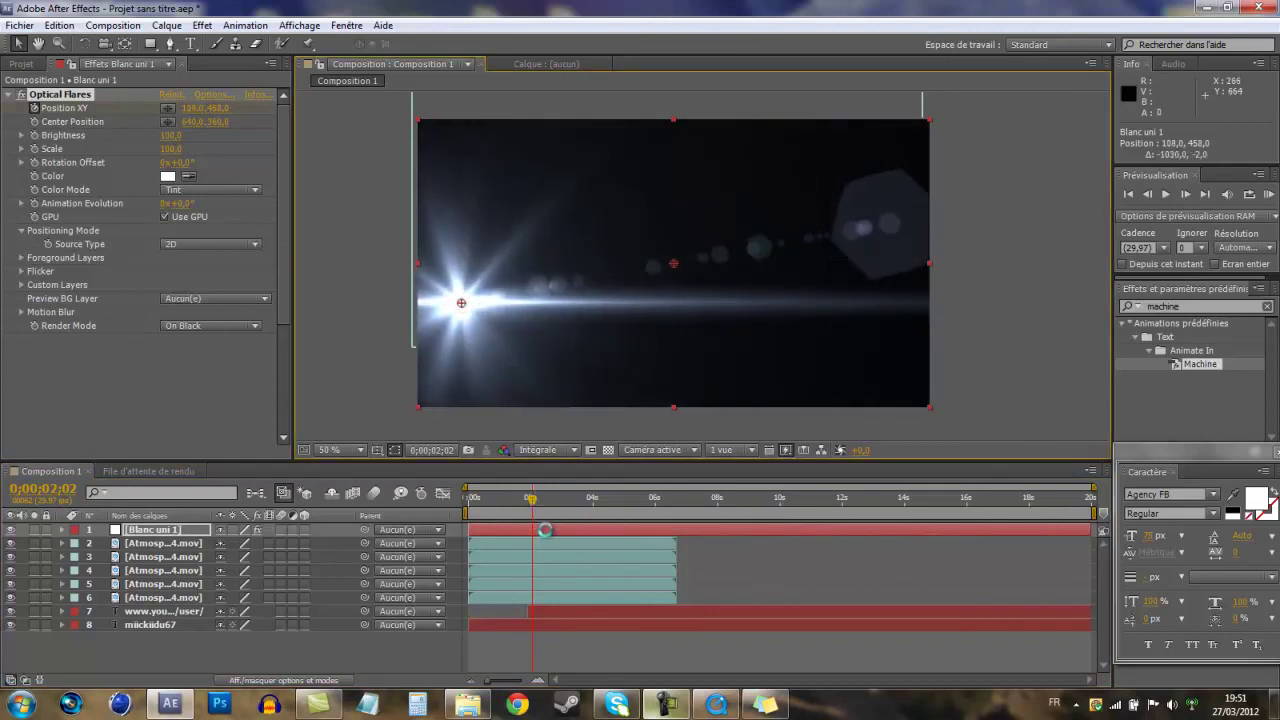
- Preview the flare's movement and adjust its Center Position to 562, 340
drag(515, 502, 465, 503)
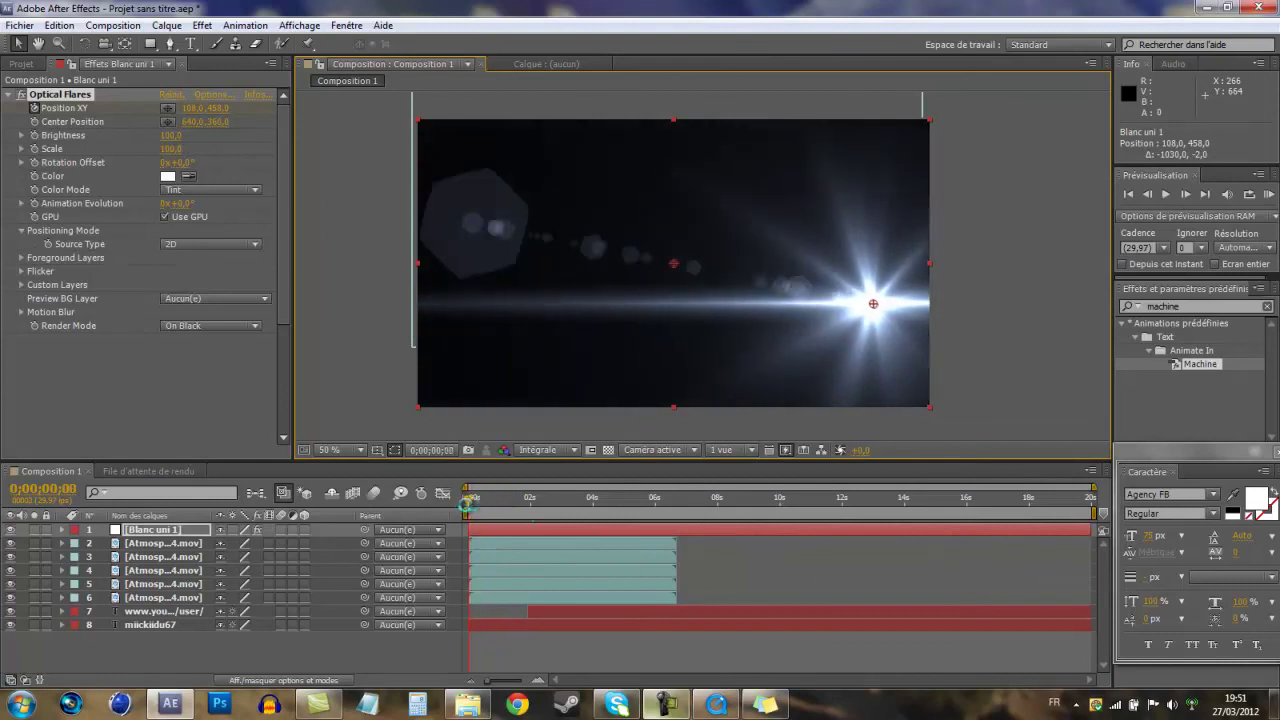
key(space)
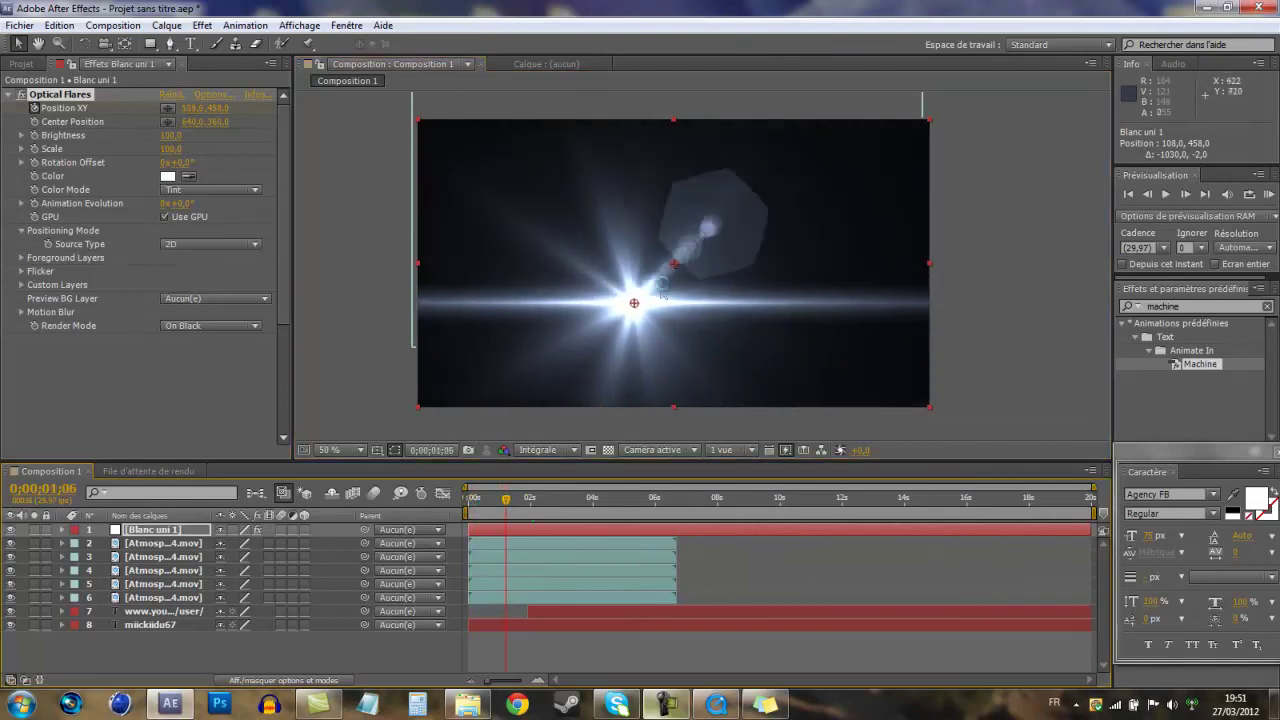
drag(675, 264, 909, 145)
mouse_move(505, 498)
mouse_down()
mouse_move(455, 498)
mouse_move(537, 499)
mouse_move(483, 499)
mouse_up()
drag(906, 145, 684, 302)
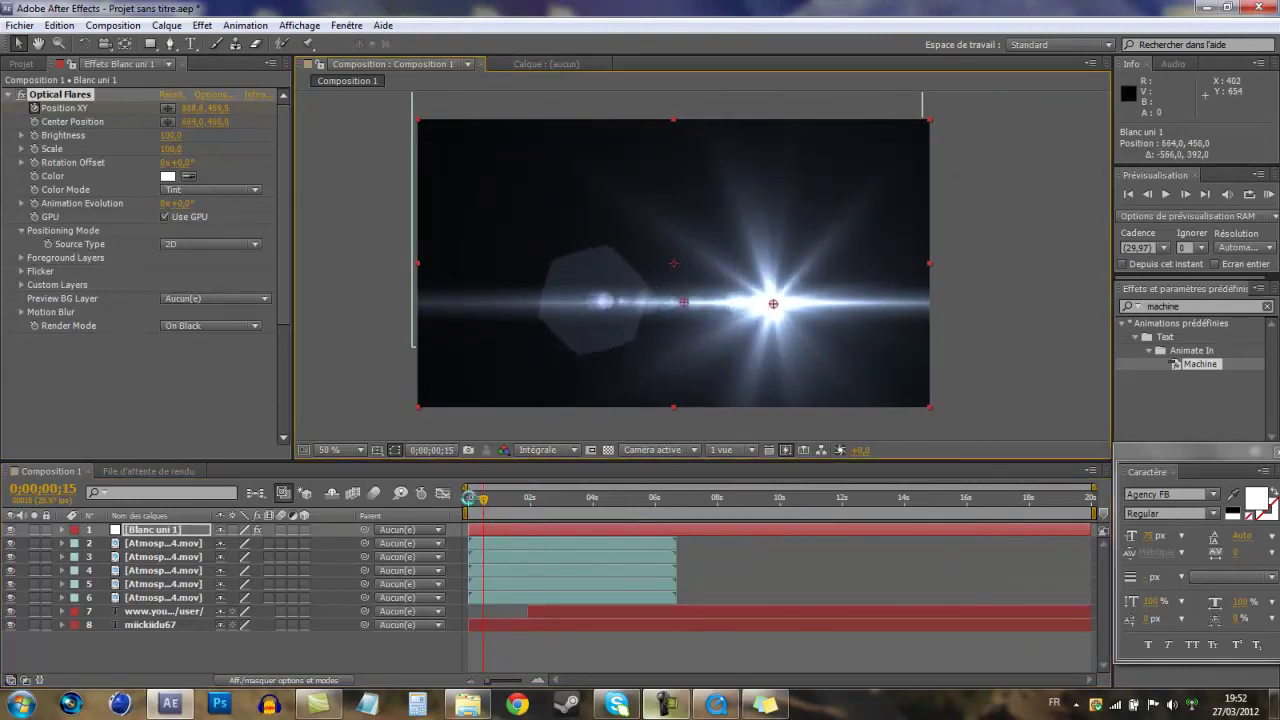
drag(485, 498, 570, 500)
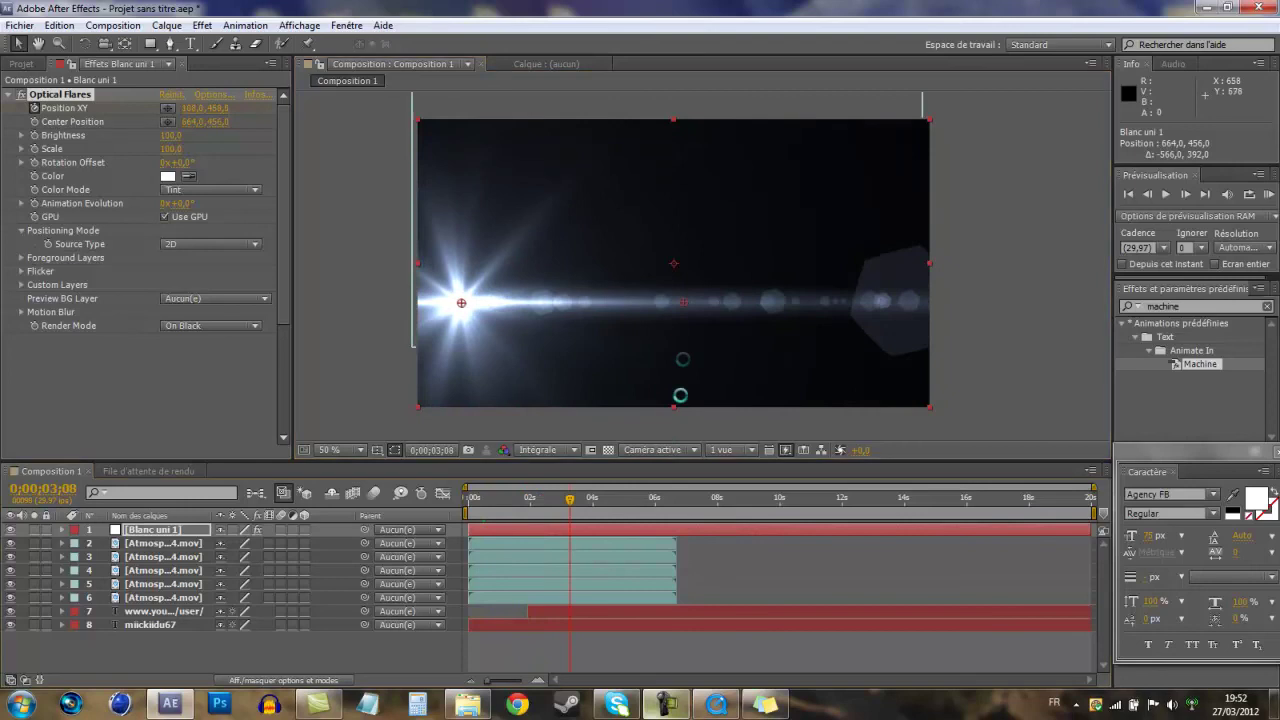
drag(684, 300, 641, 255)
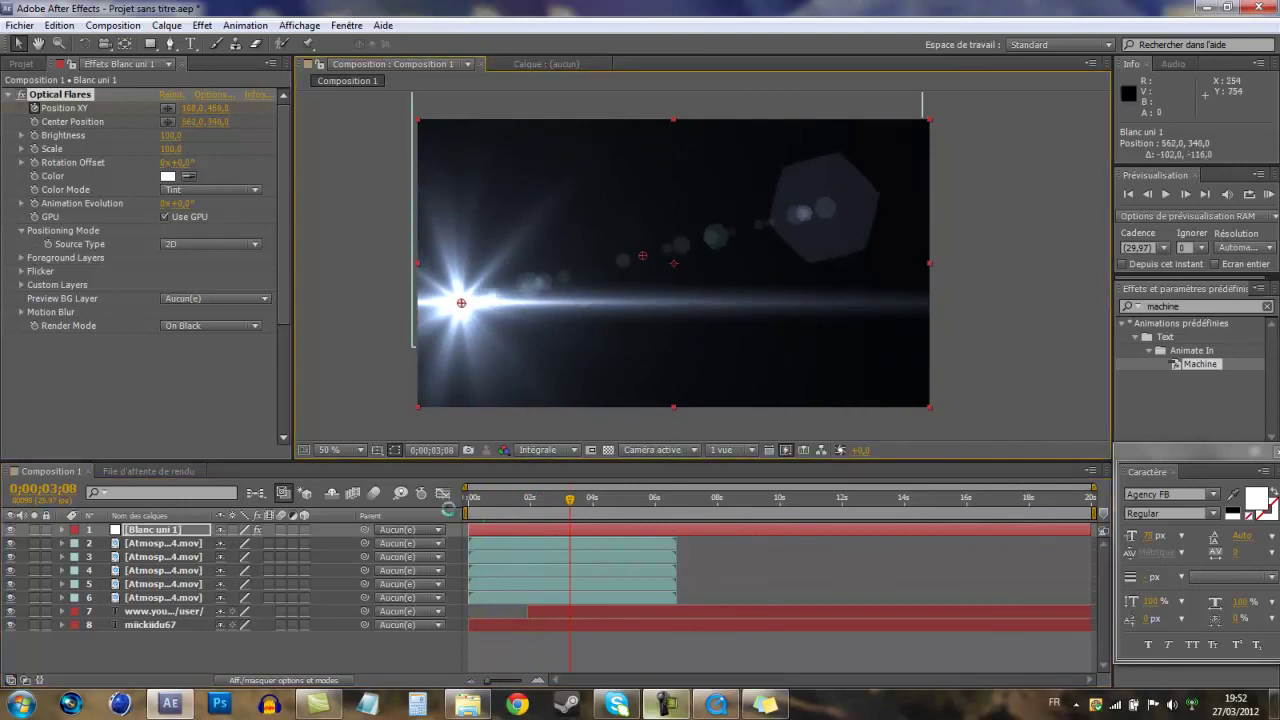
mouse_move(552, 502)
mouse_down()
mouse_move(515, 500)
mouse_move(545, 500)
mouse_up()
- Review the smoke and green flare scene at 14 seconds in the reference movie and close the player
click(667, 705)
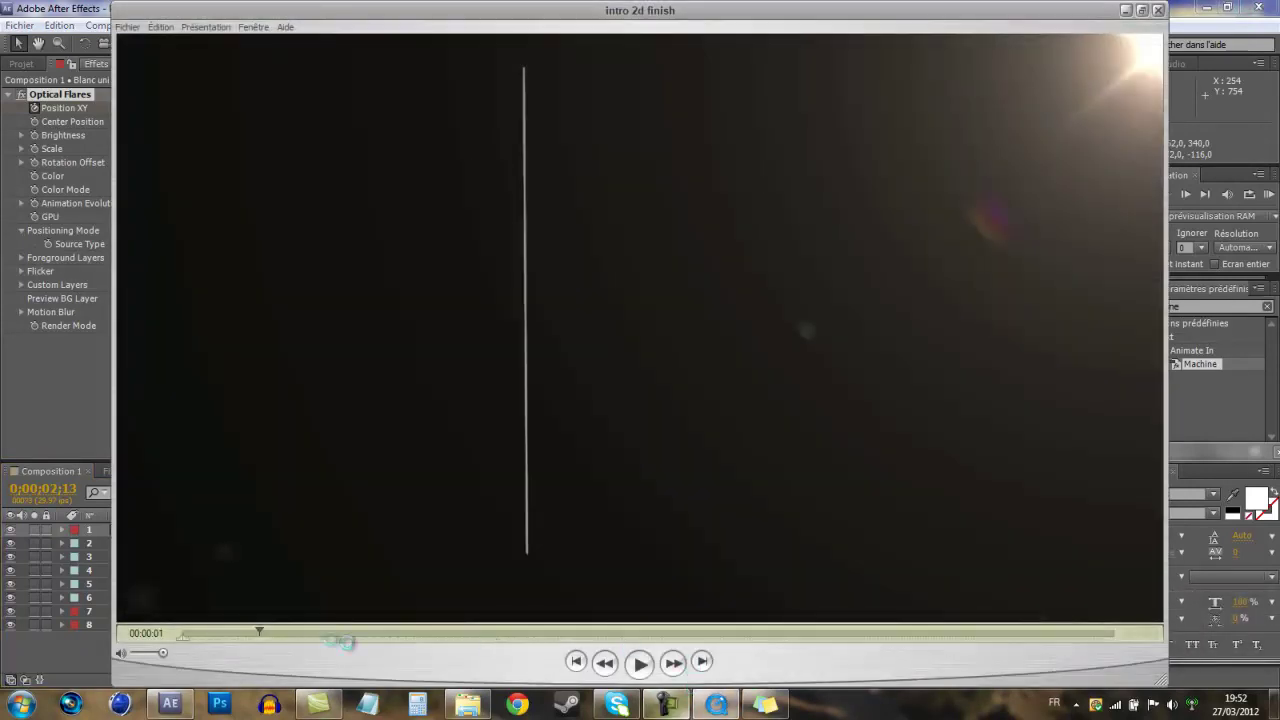
drag(265, 629, 909, 592)
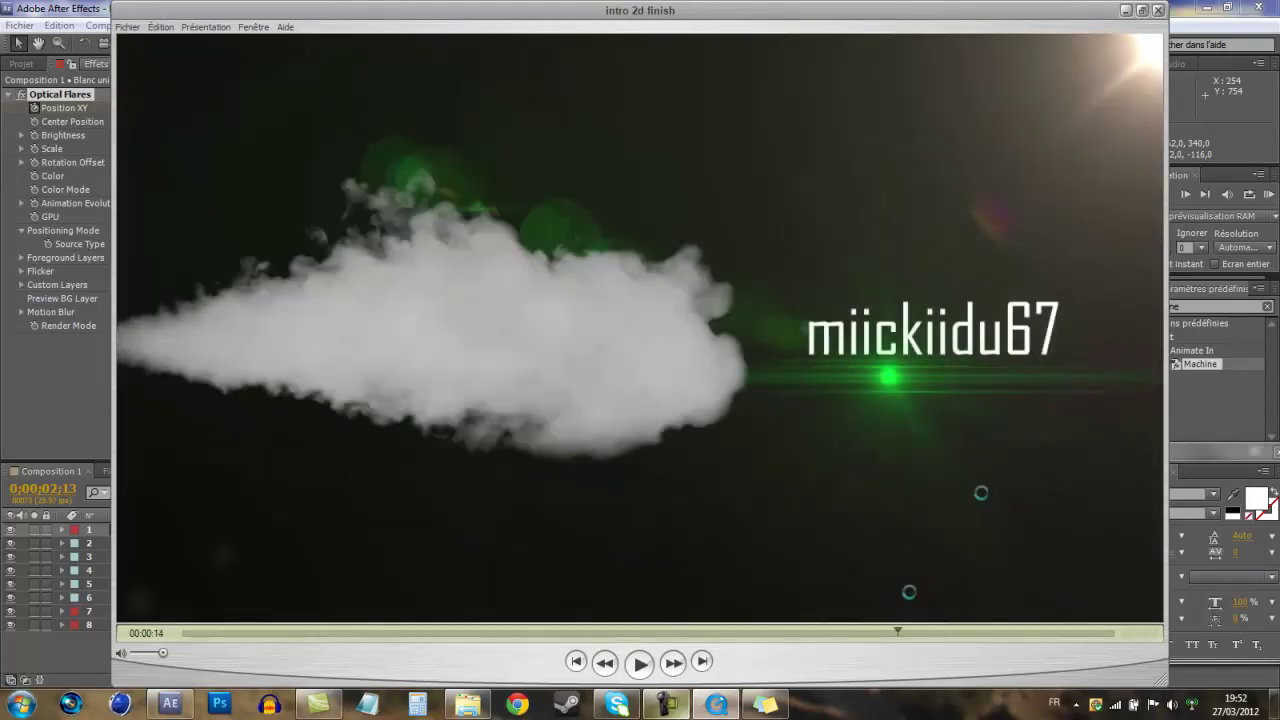
click(1157, 10)
- Quit After Effects without saving the project and close the sticky note on the desktop
click(1258, 8)
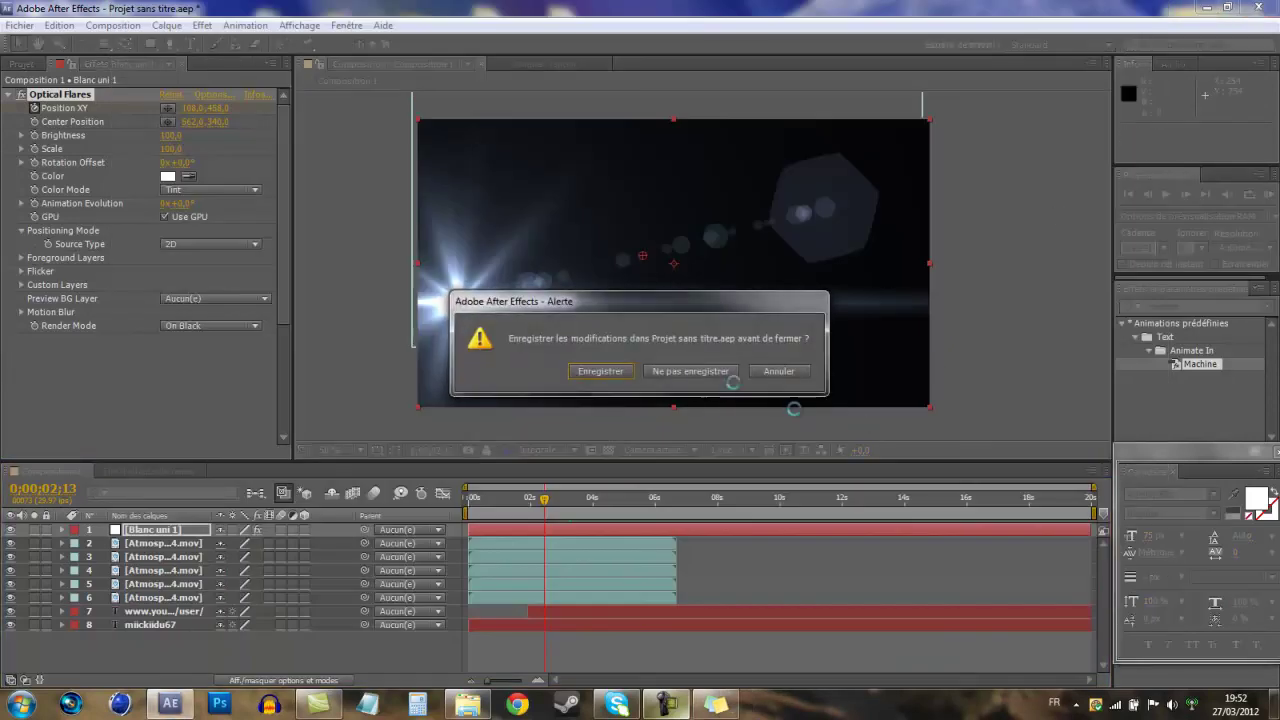
click(679, 371)
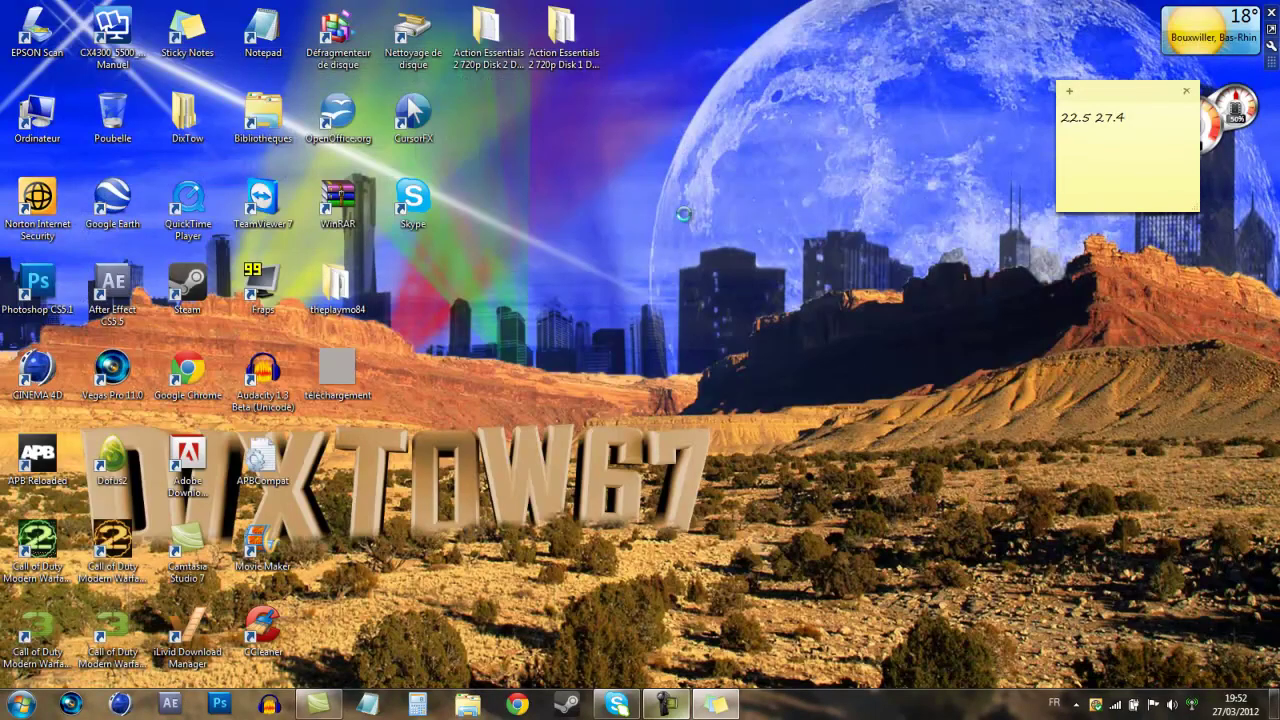
click(1187, 91)
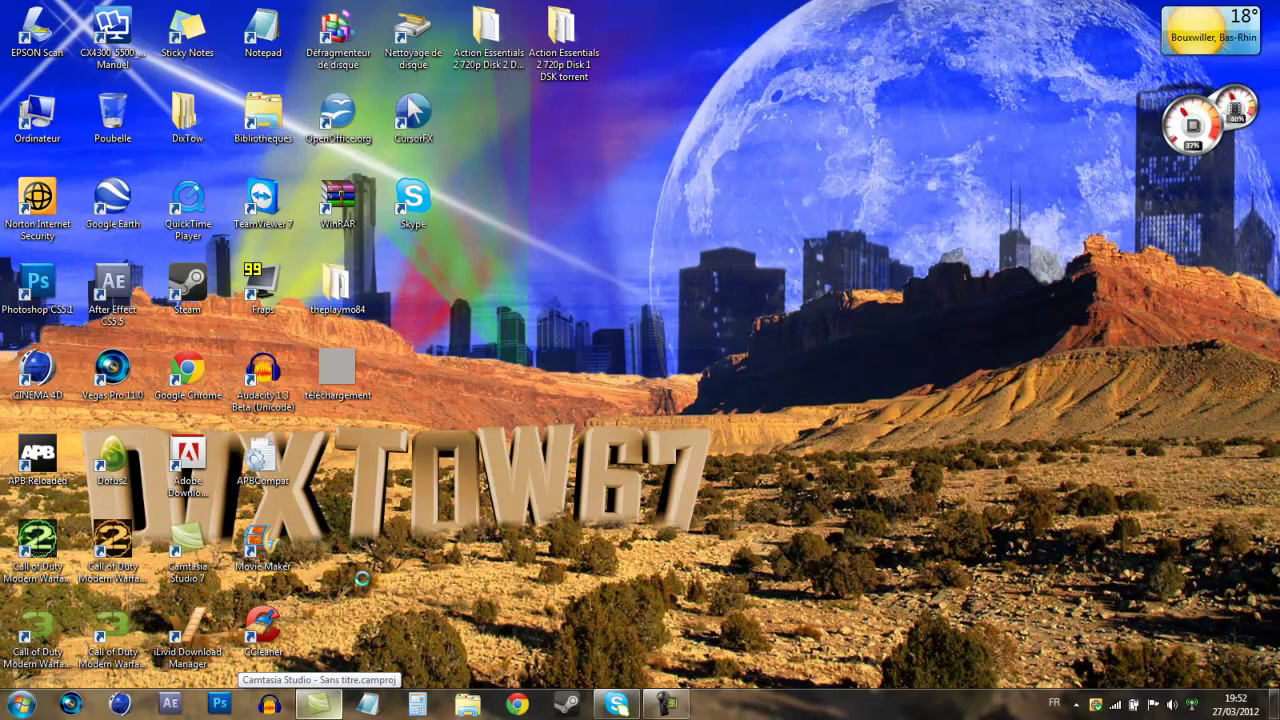
right_click(361, 337)
click(745, 442)
drag(736, 444, 710, 436)
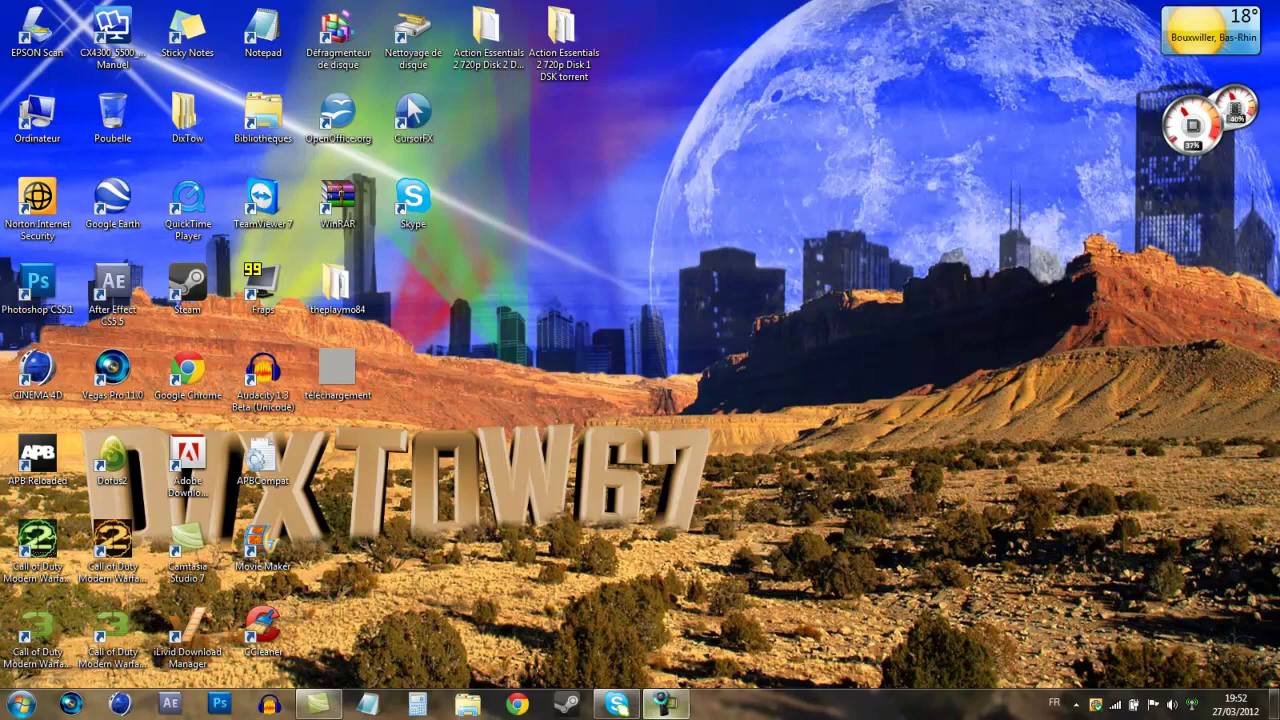
click(662, 704)
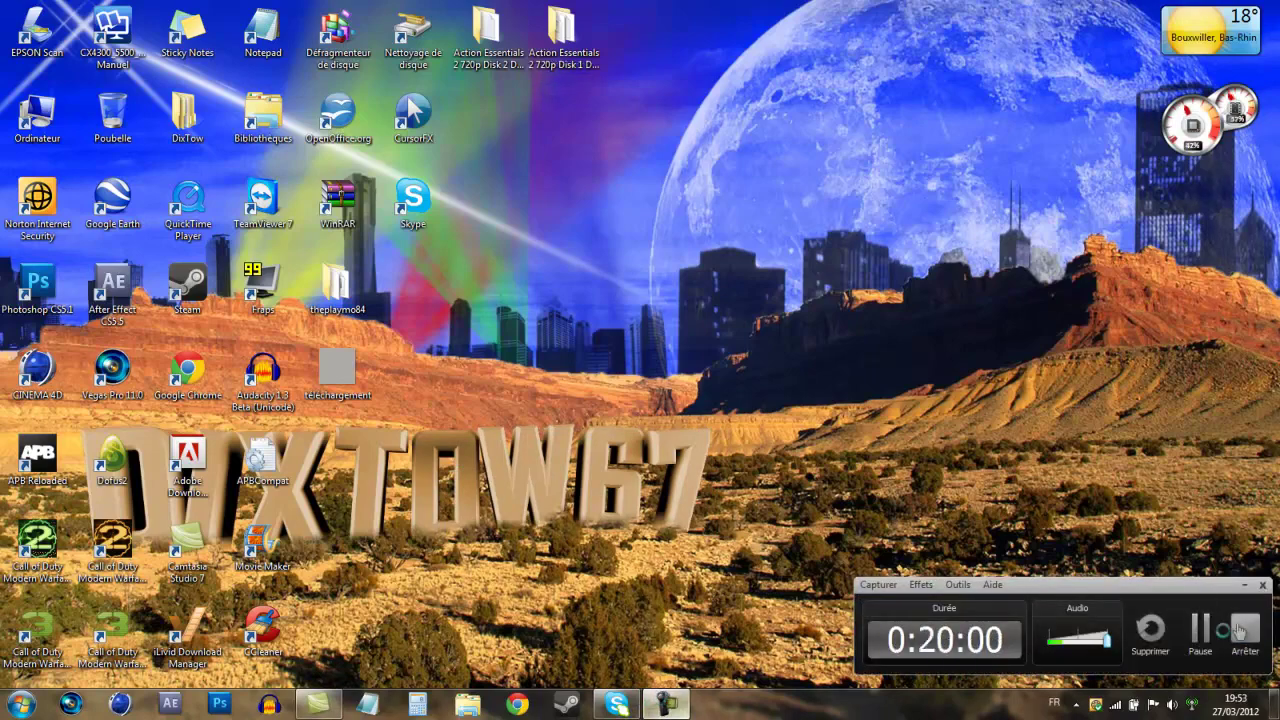